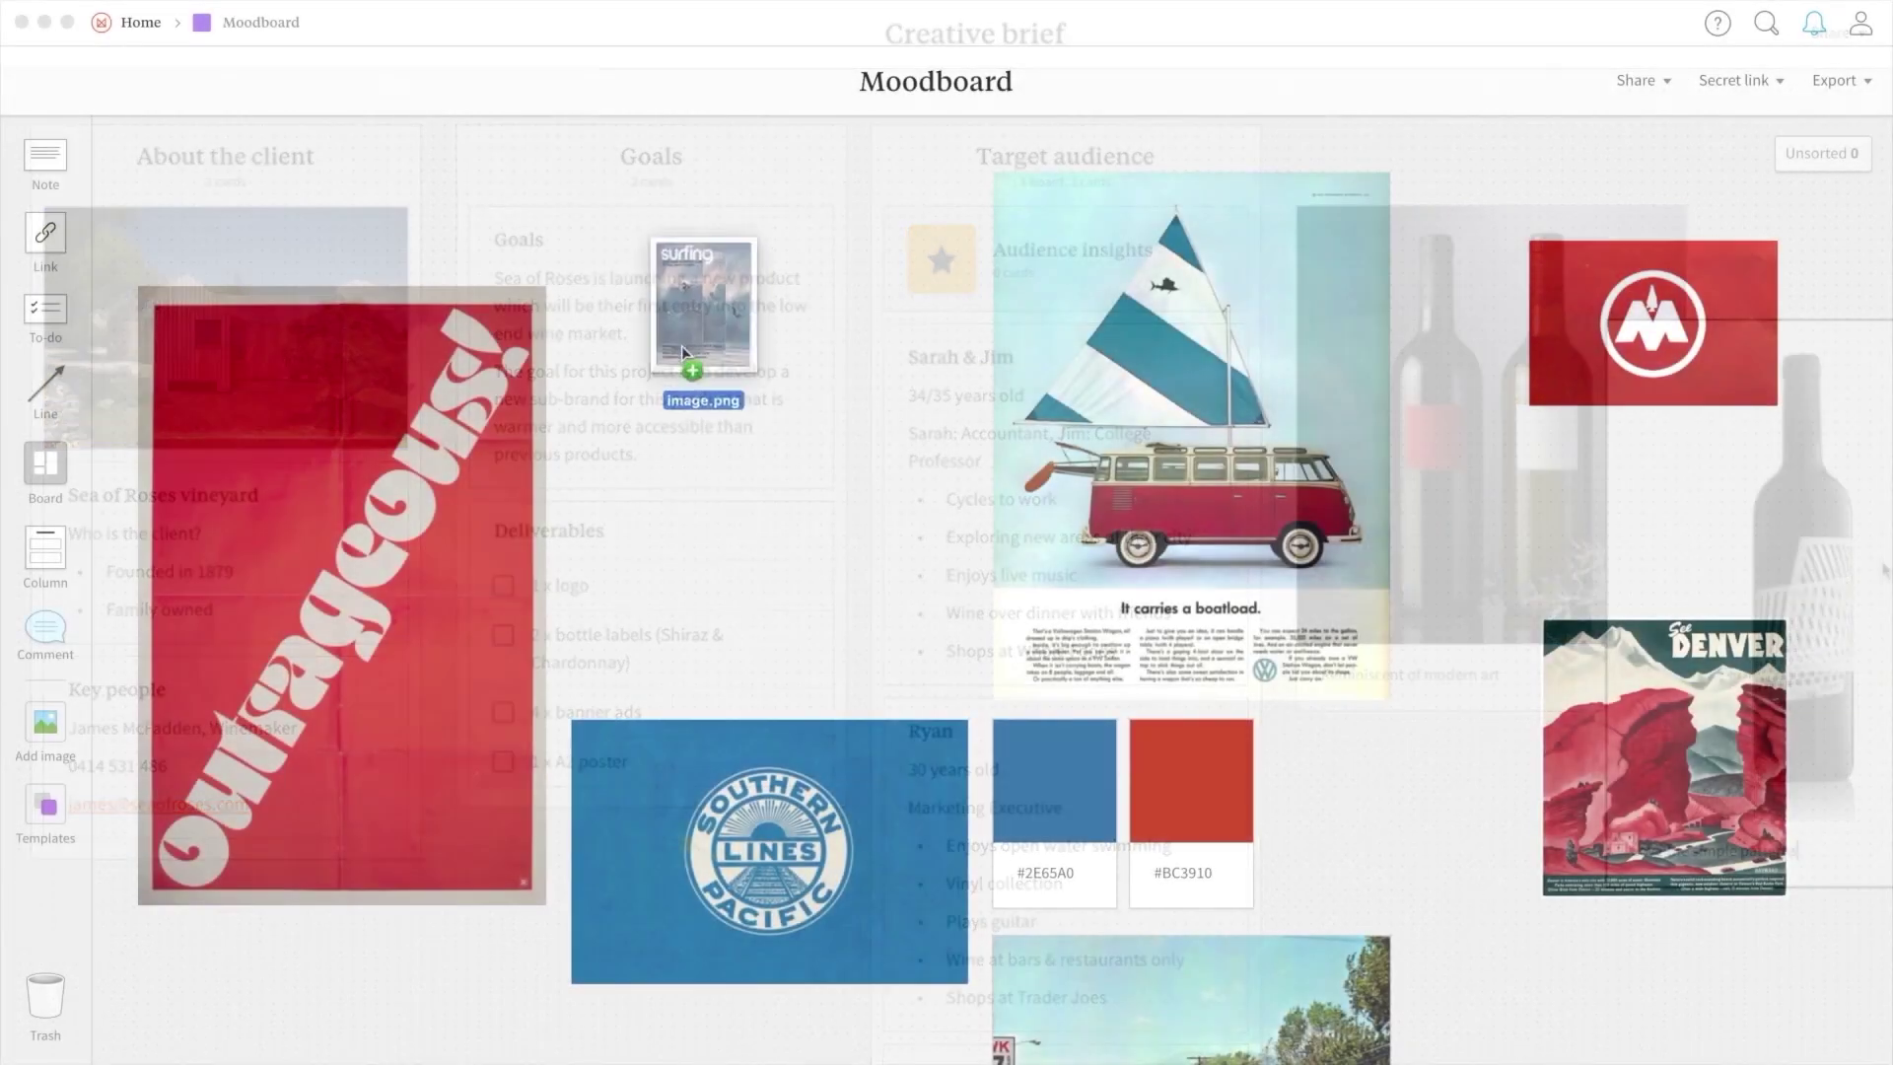
- Add the surfing image and an #EDEADE colour swatch note to the Moodboard
left_click_drag(682, 345, 710, 374)
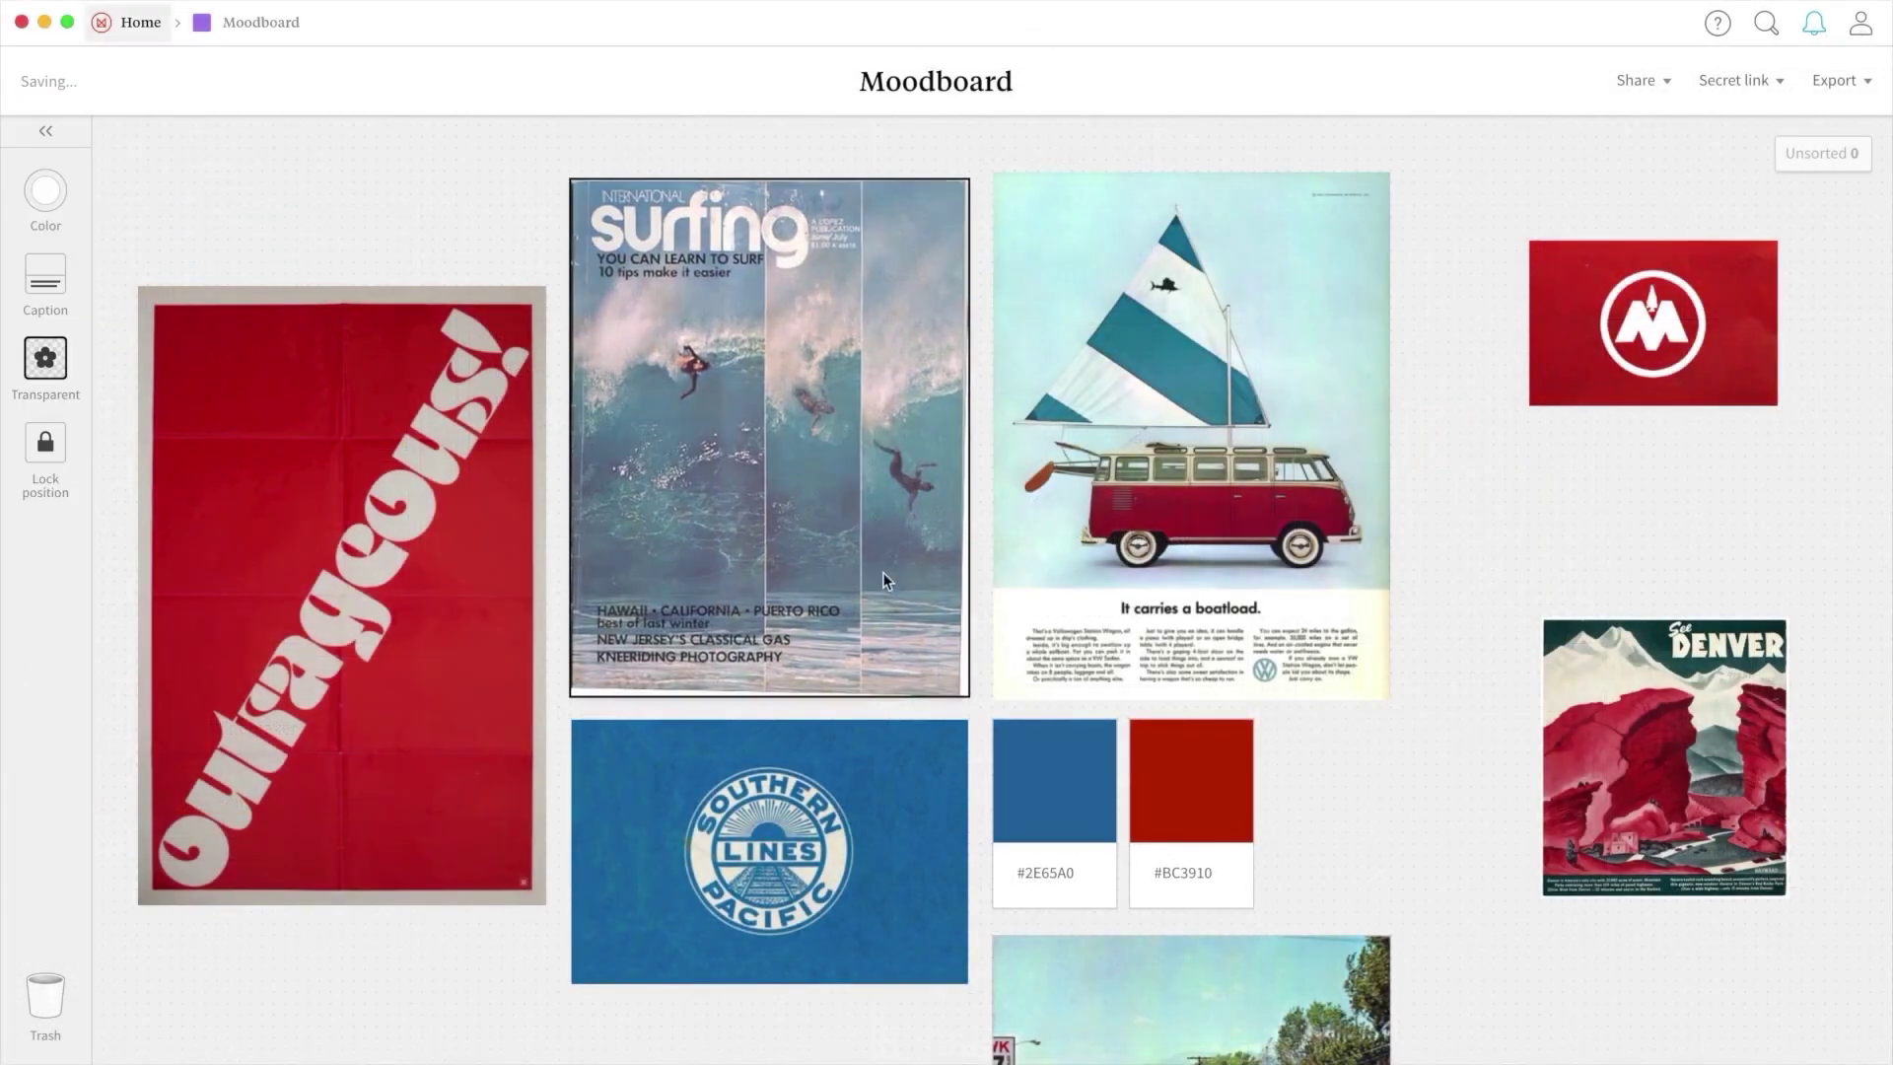
double_click(1315, 762)
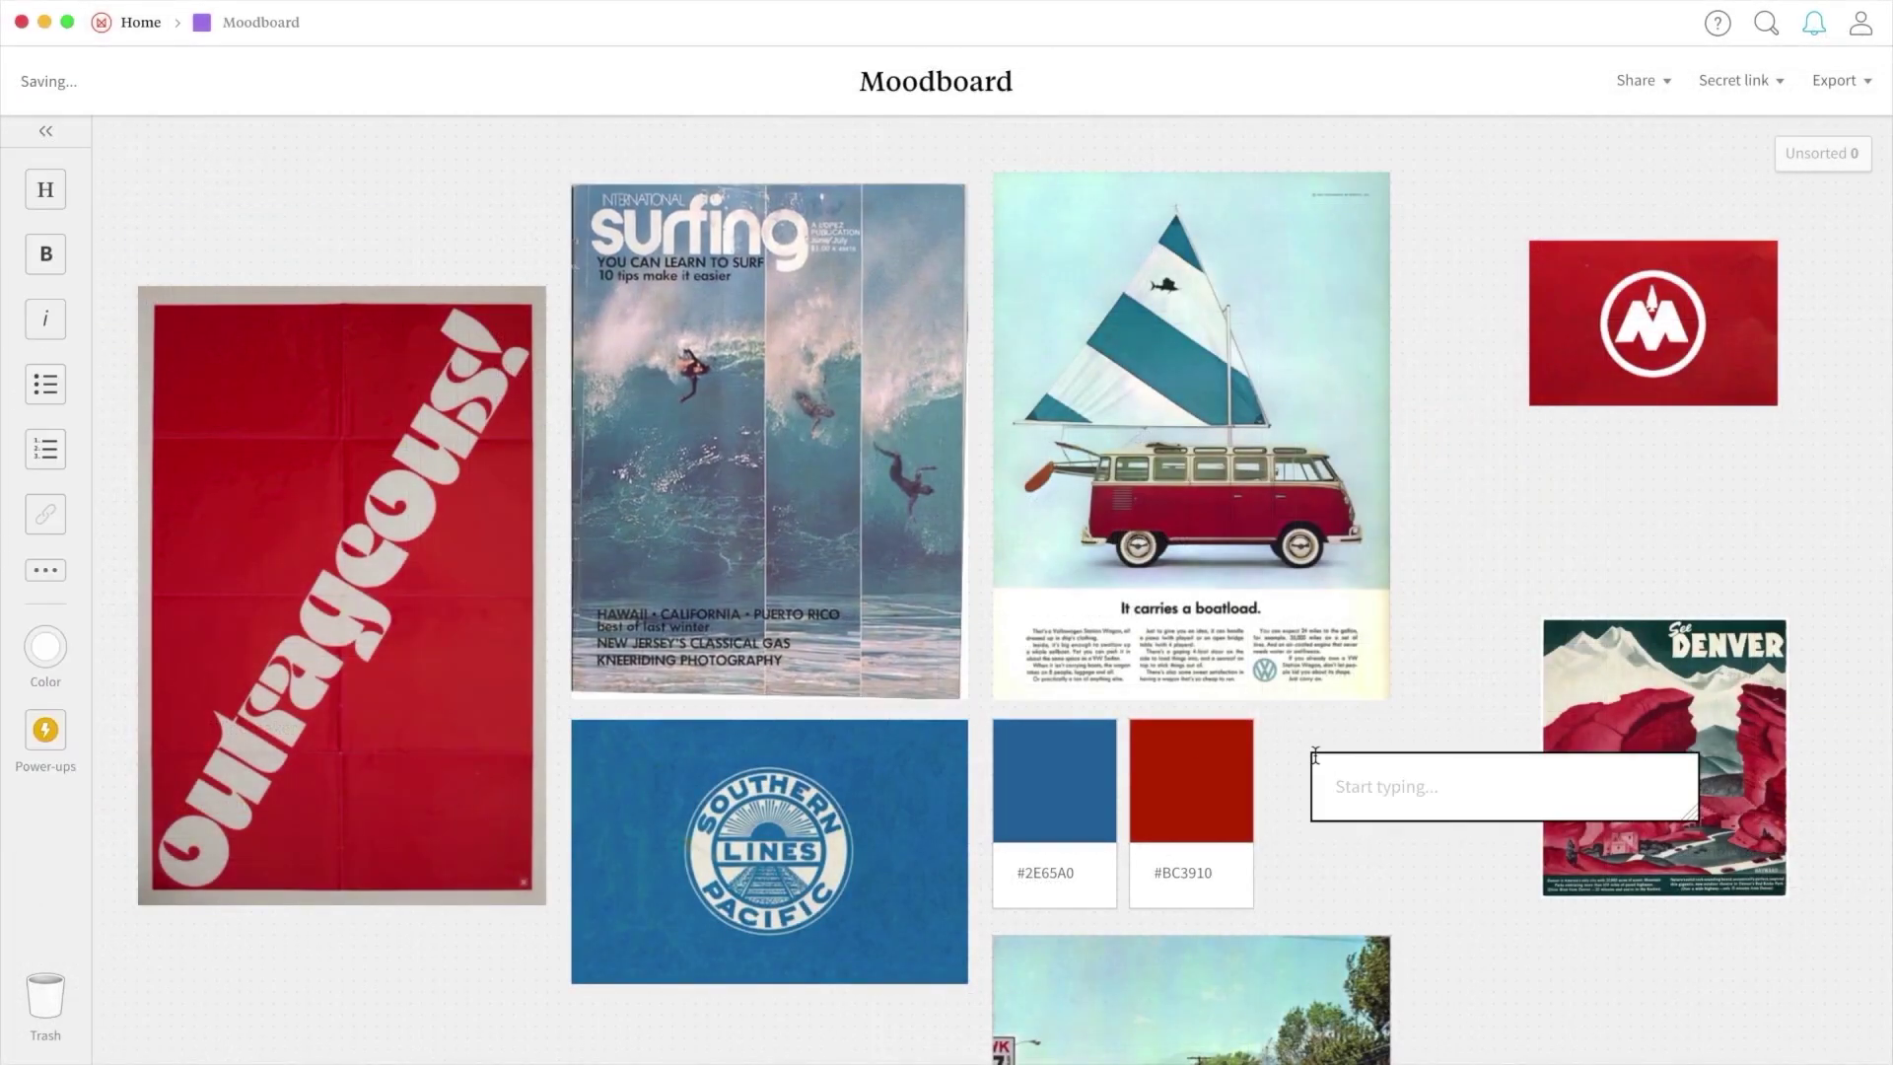
type("#EDEADE")
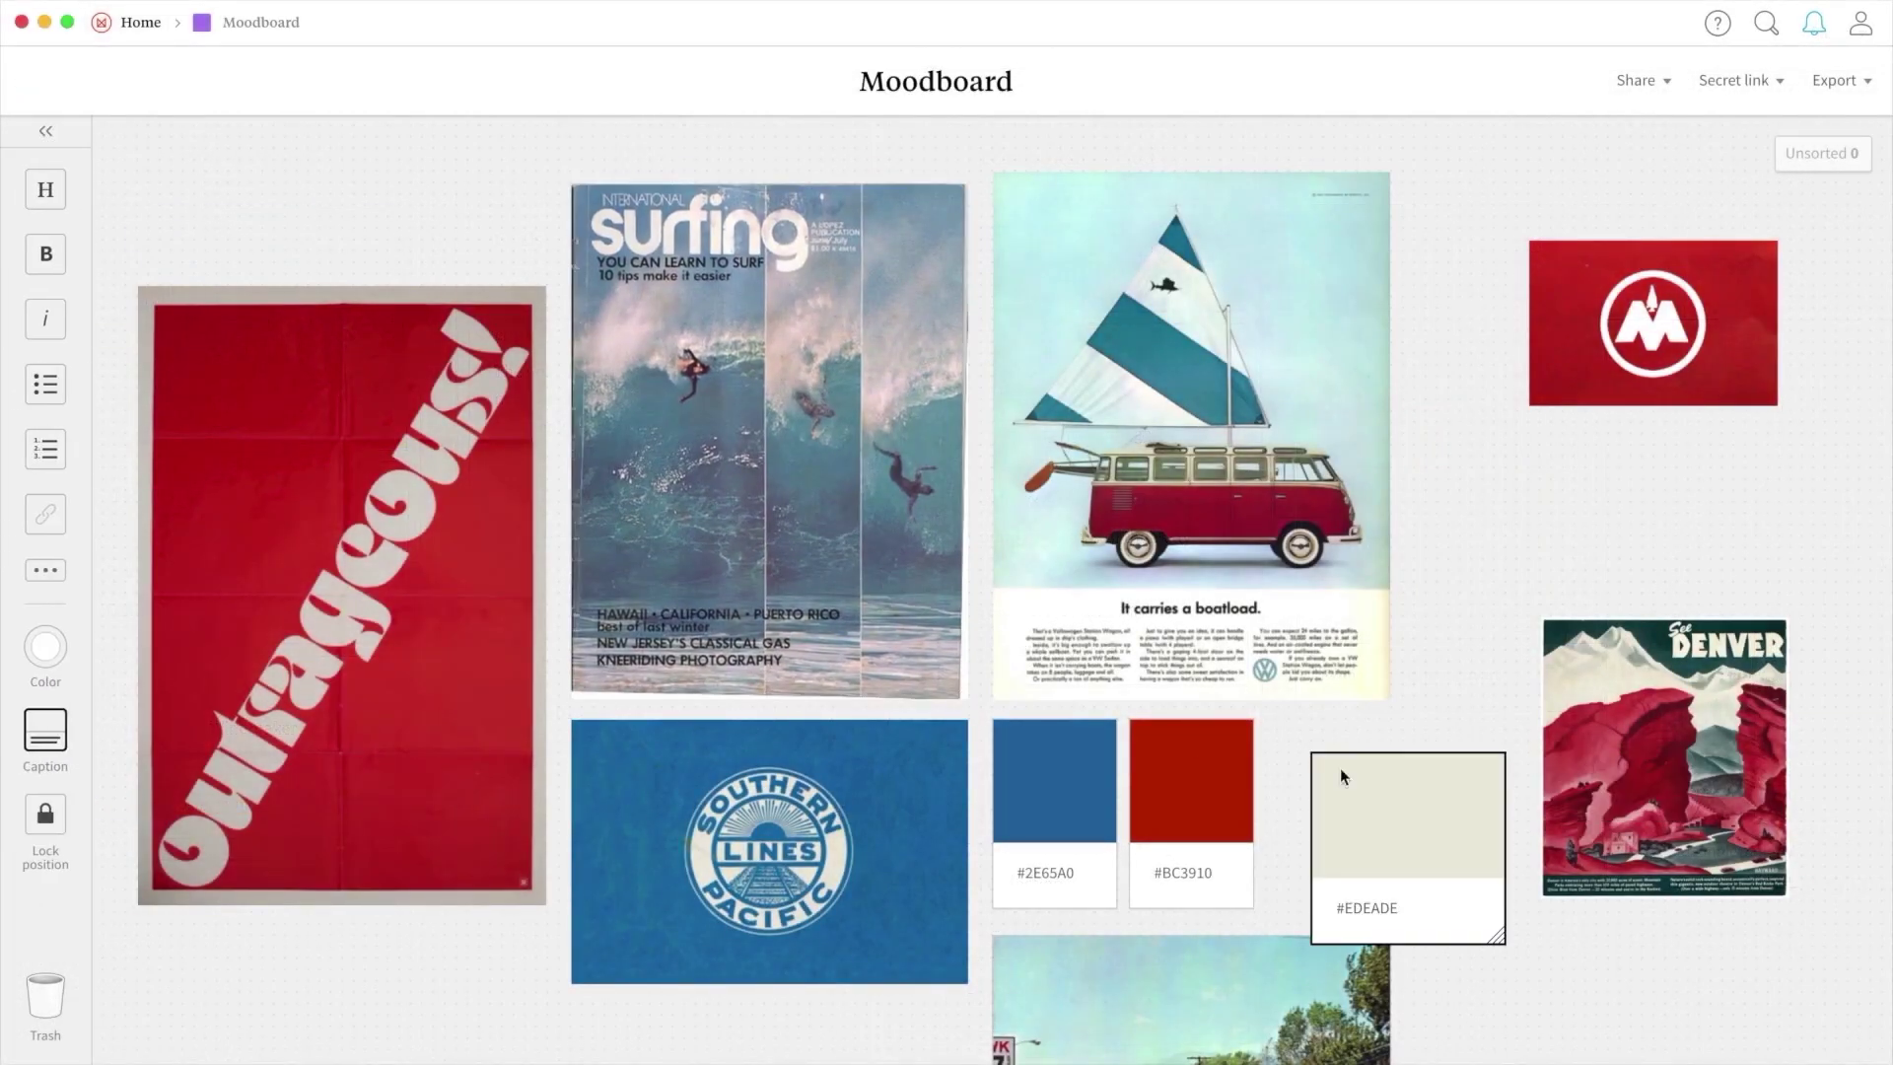
left_click_drag(1498, 927, 1390, 892)
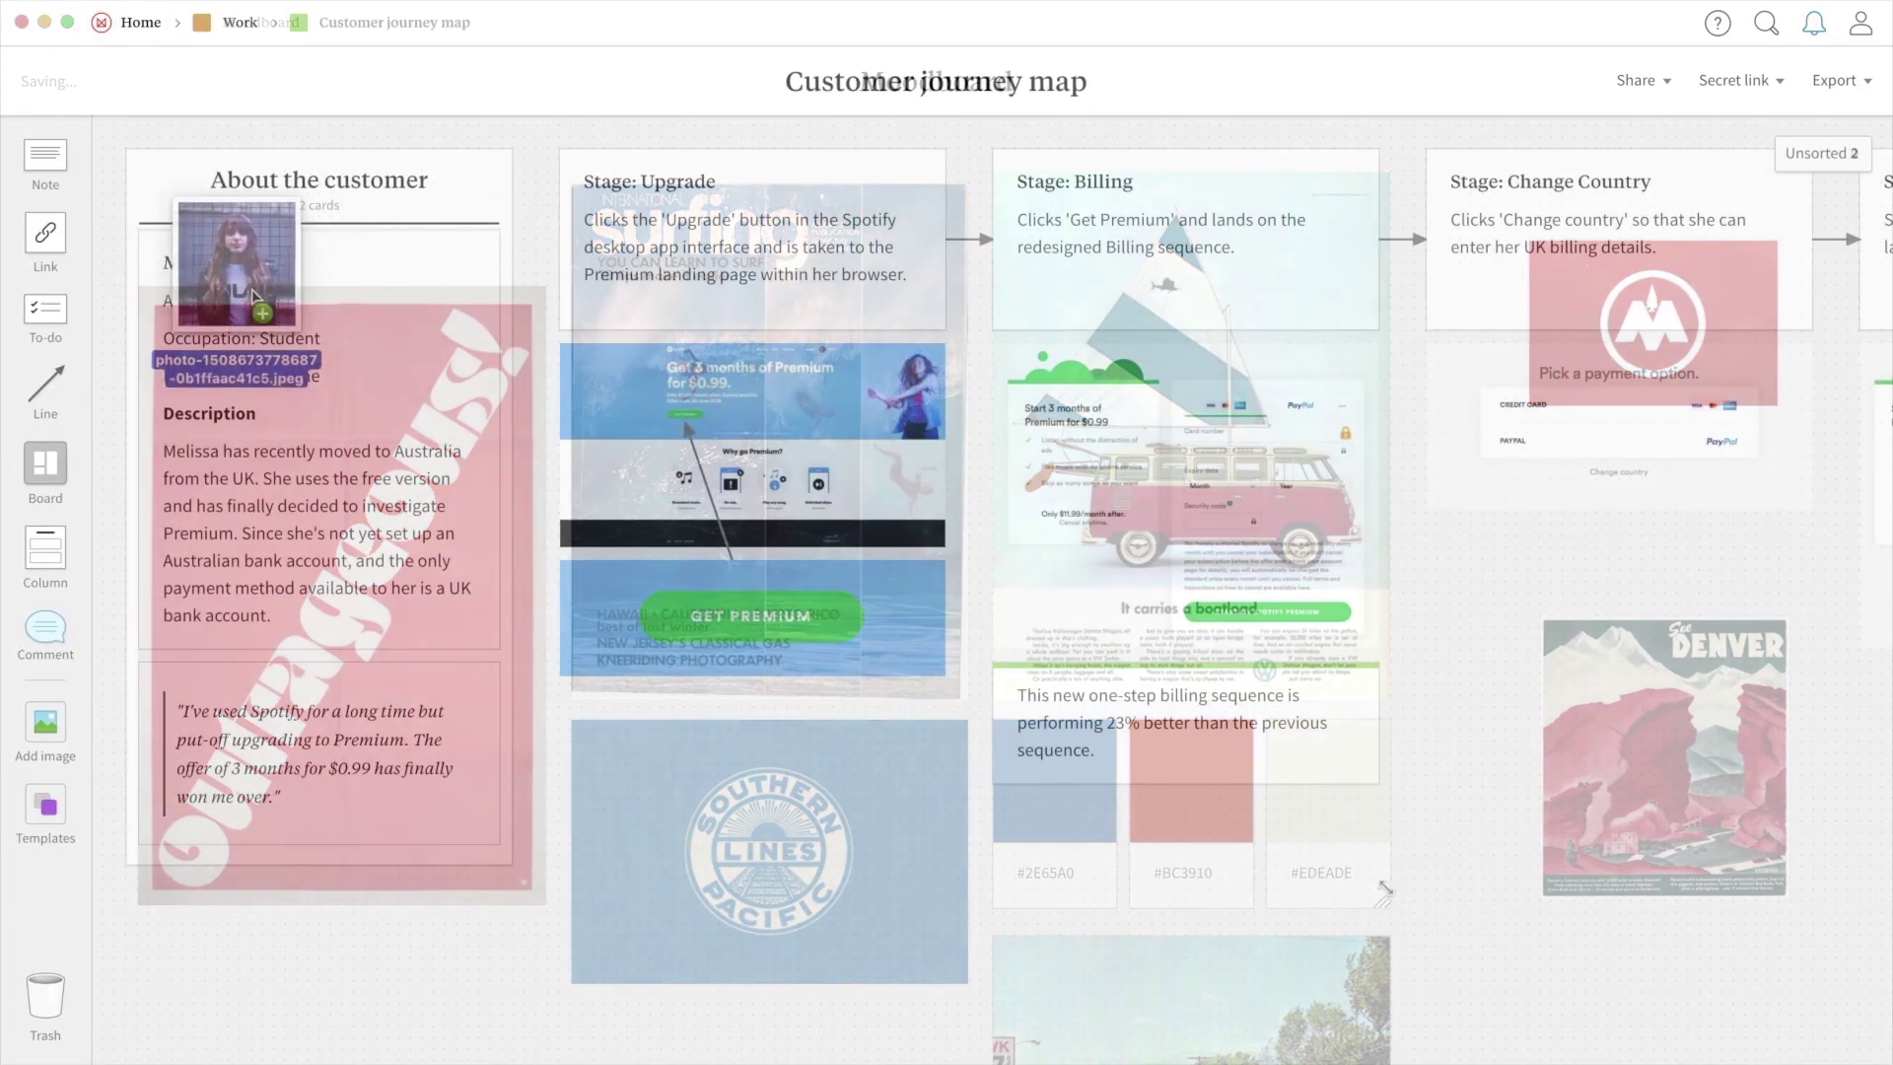
- Add the photo to About the customer and check the unsorted cards panel
left_click_drag(254, 296, 258, 301)
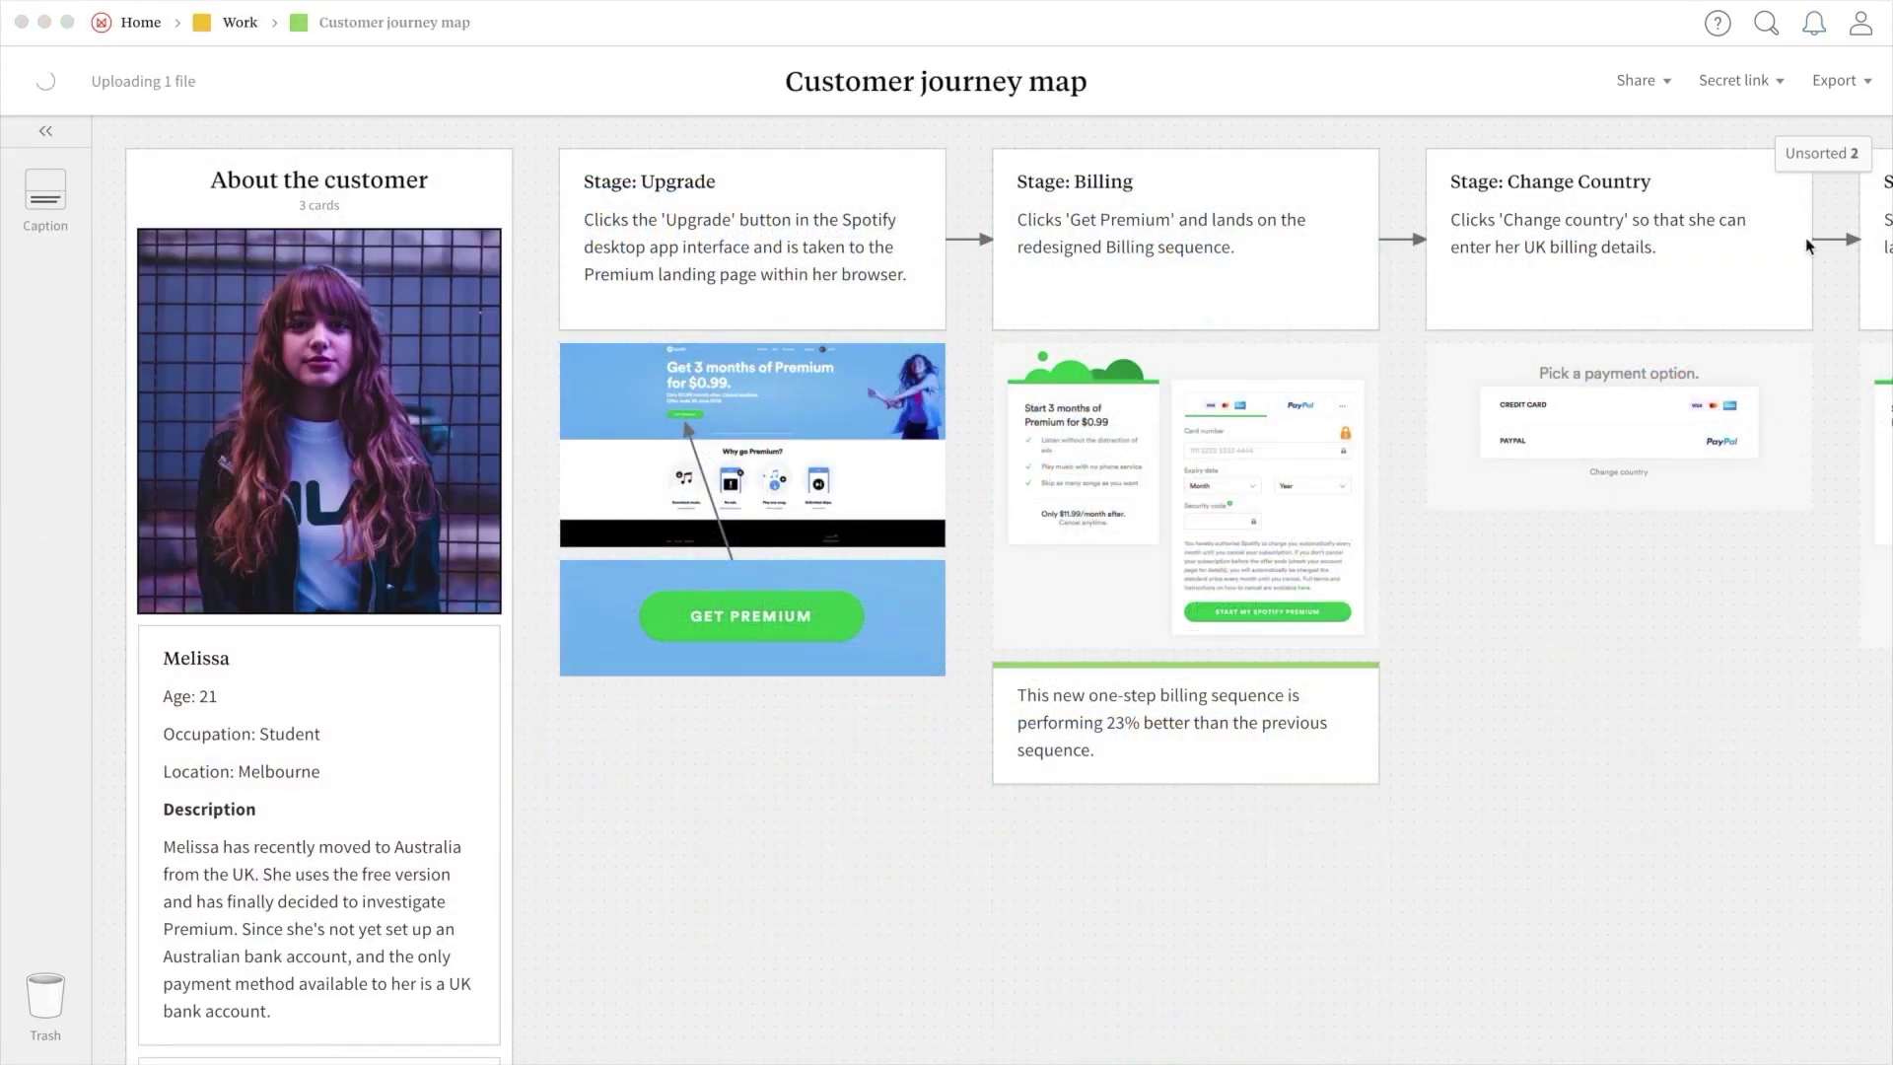
left_click(1822, 153)
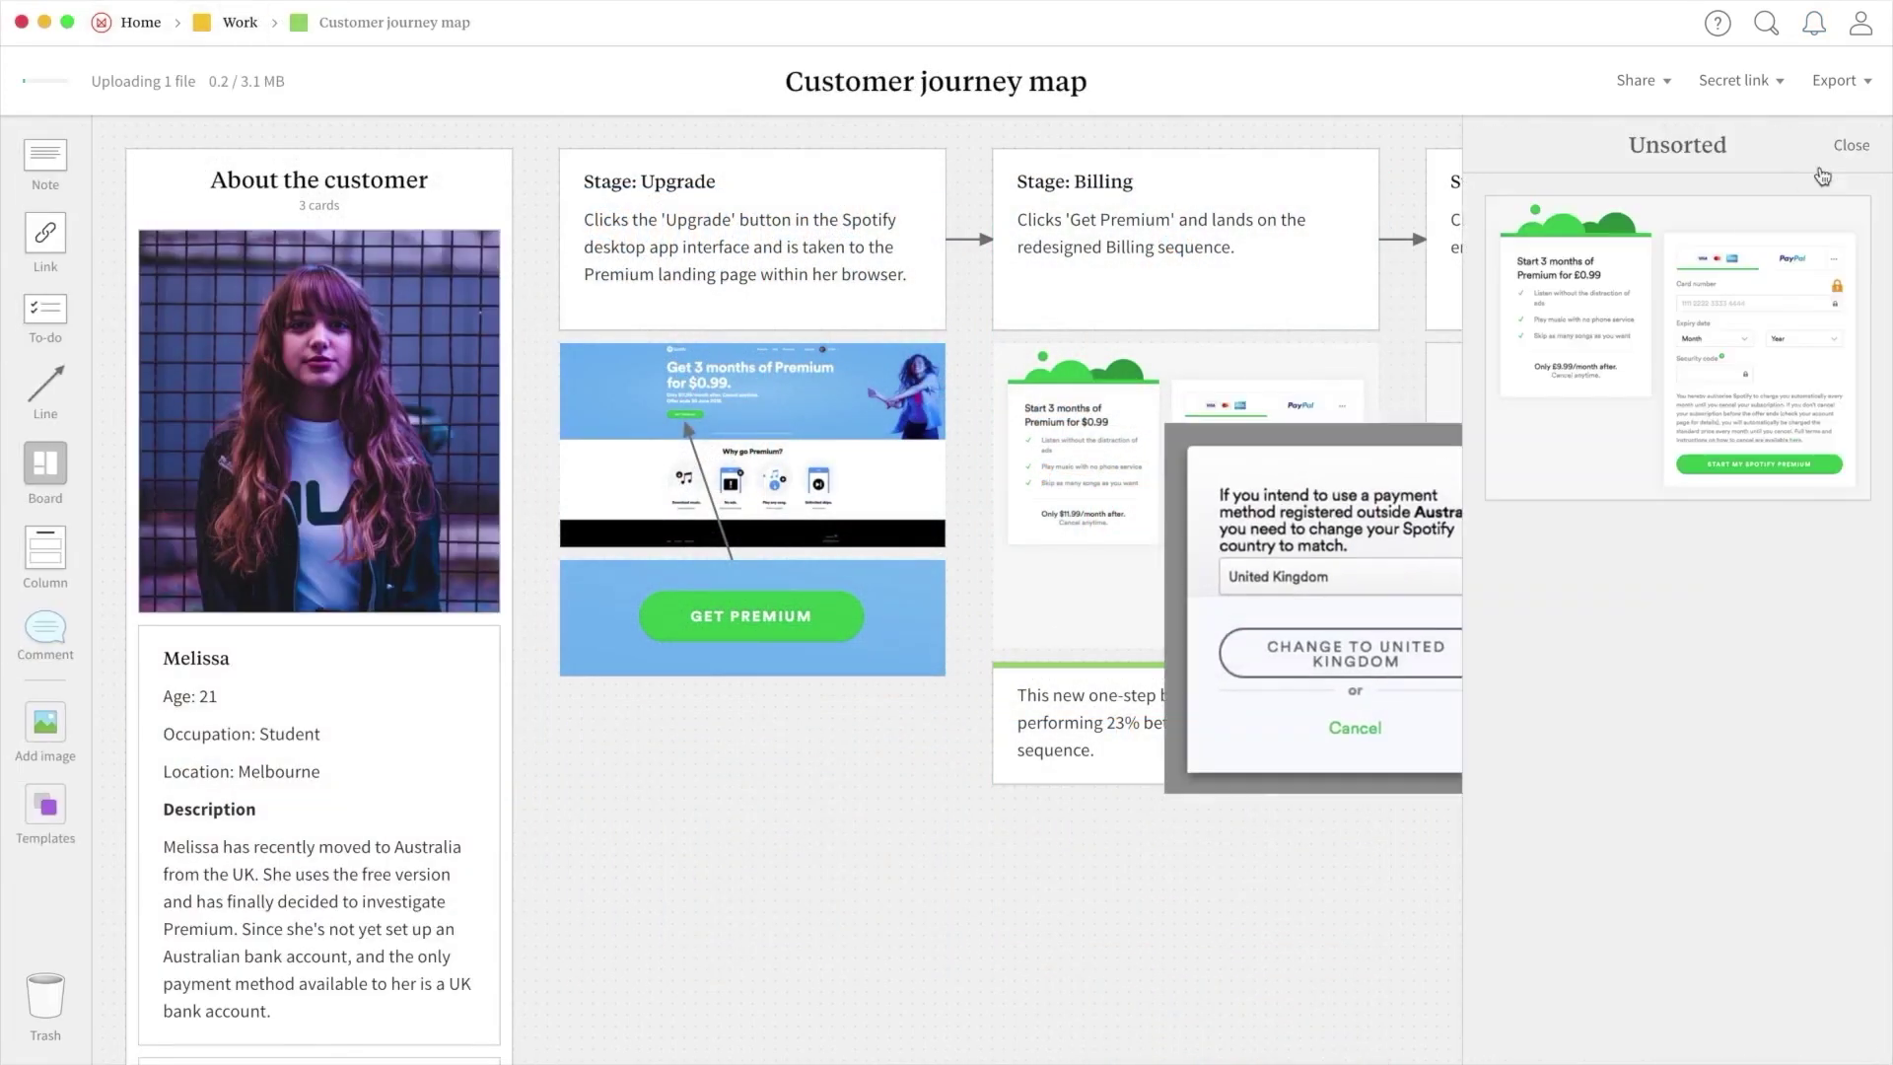
left_click(1850, 146)
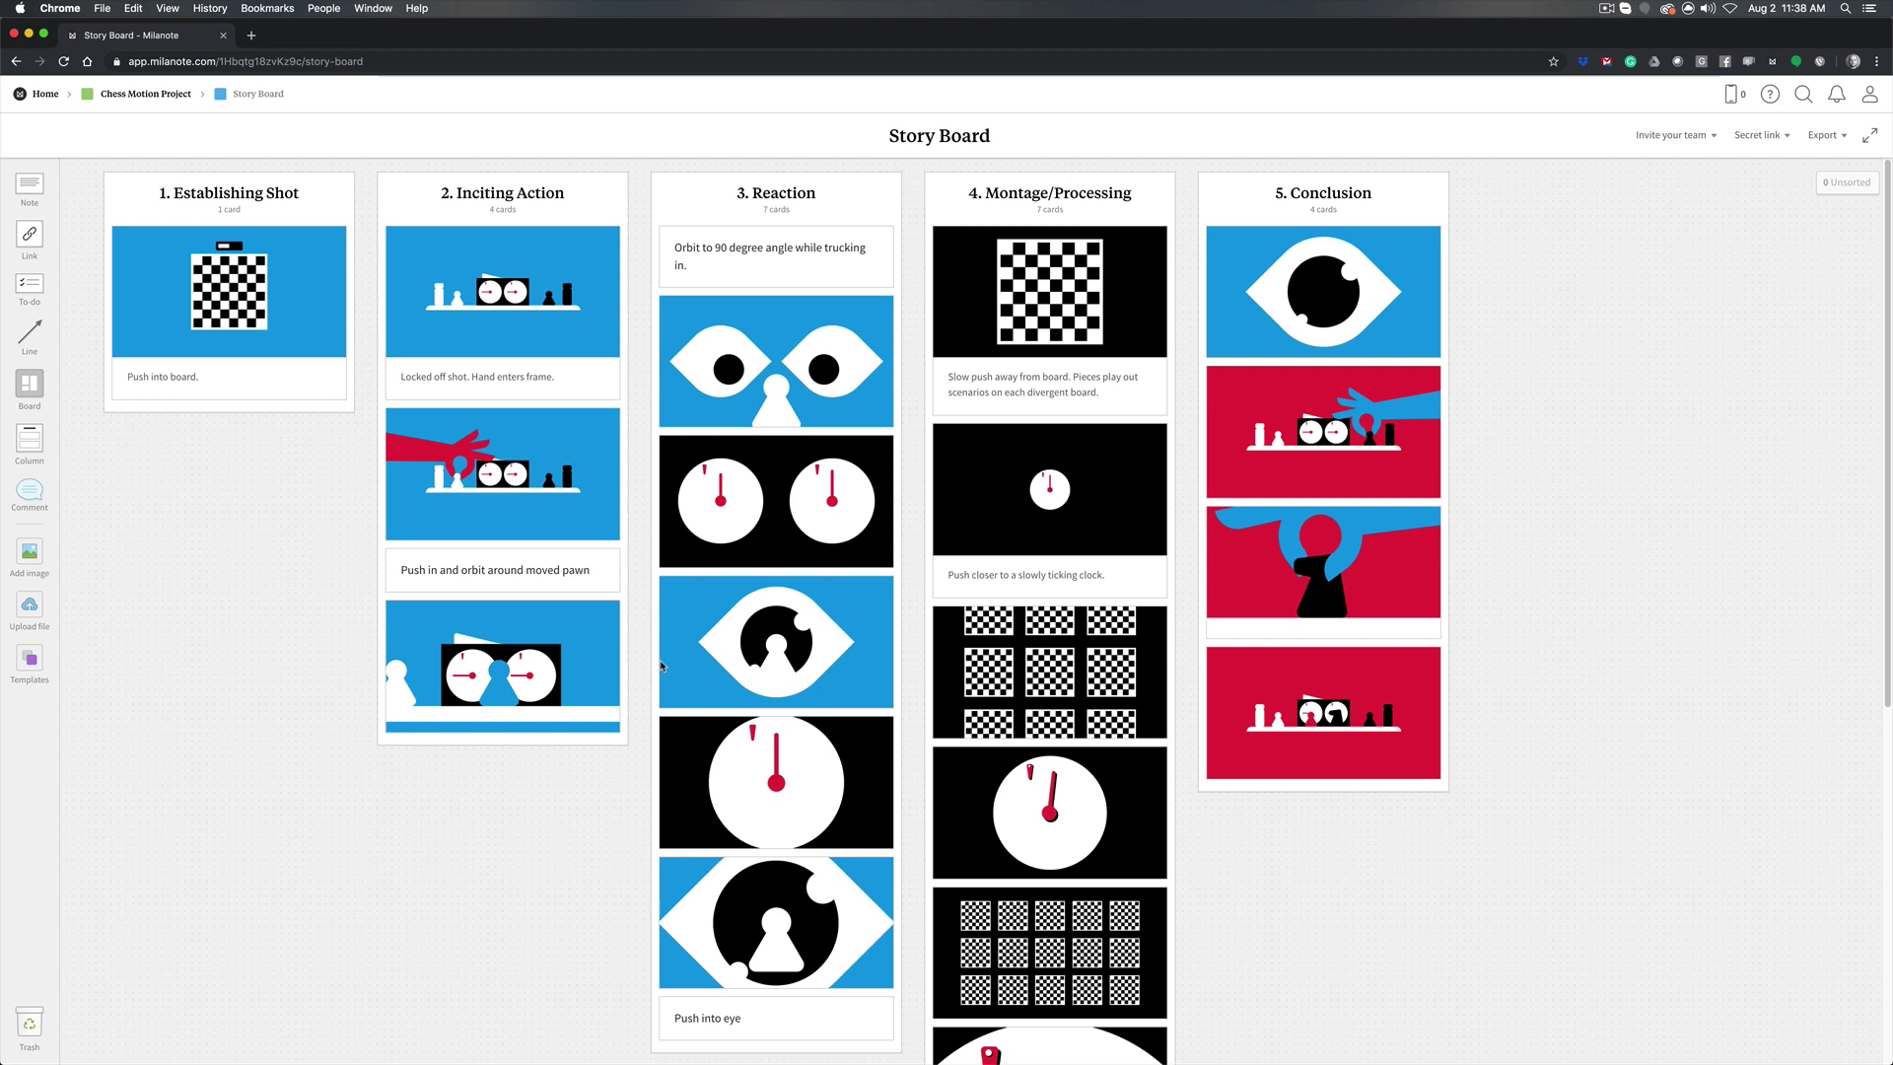
- Switch from the Milanote Story Board to the Chess Animatic project in Premiere Pro
key("super+Tab")
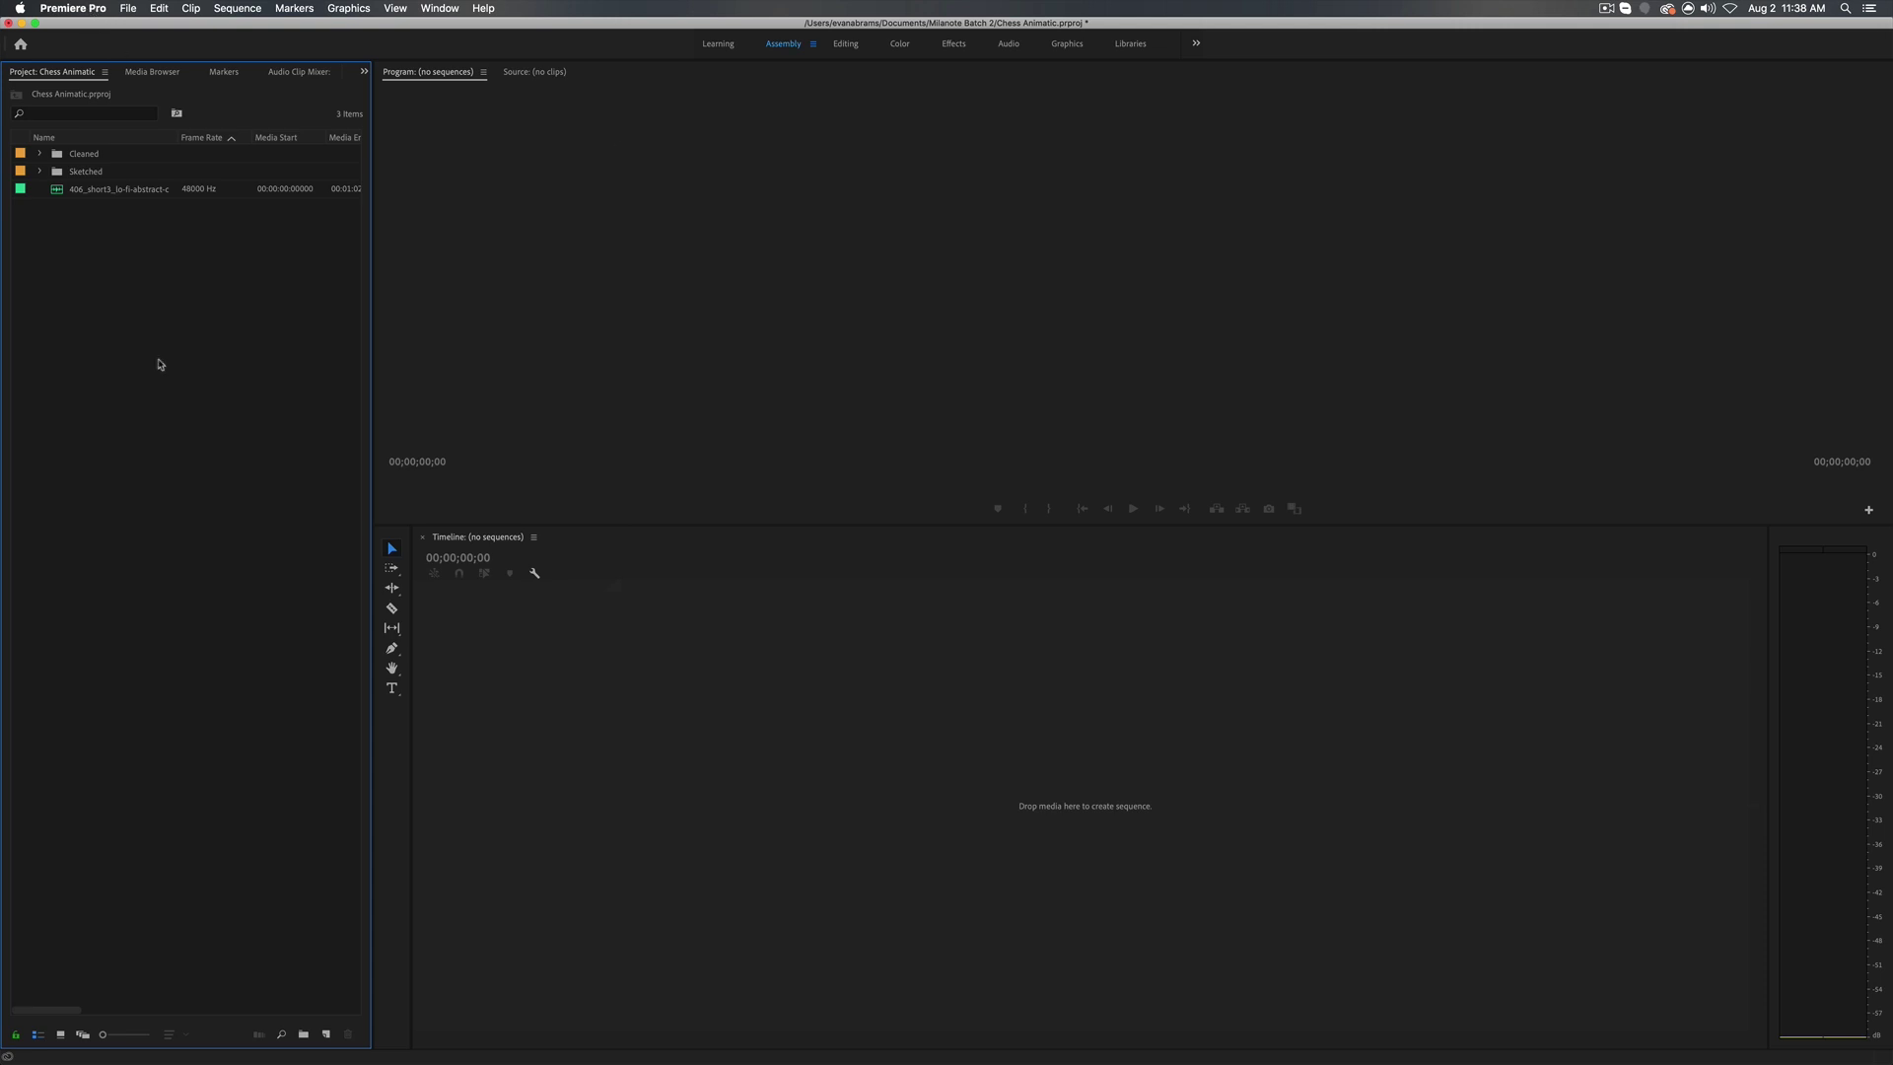
- Expand the Cleaned bin, preview Artboard 1–4.png, then select all twenty artboard stills
left_click(40, 154)
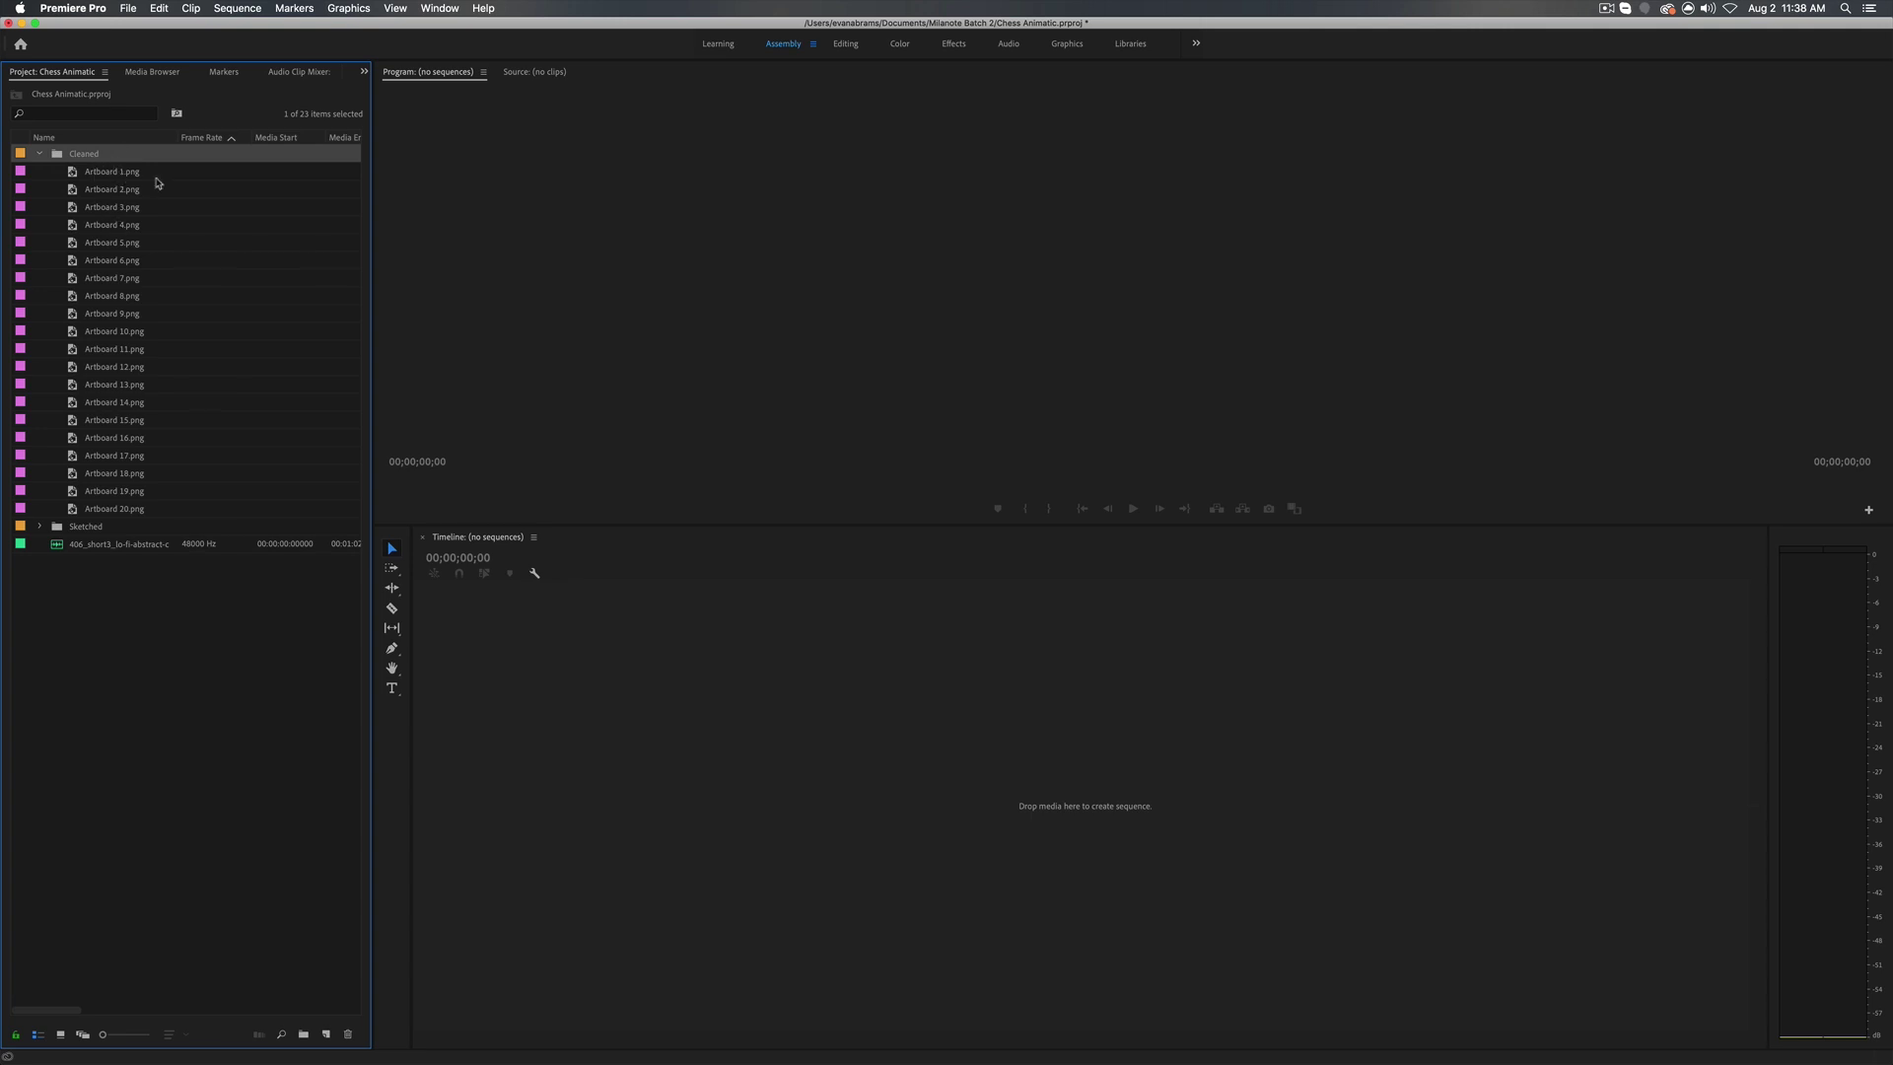
left_click(131, 174)
left_click(107, 173)
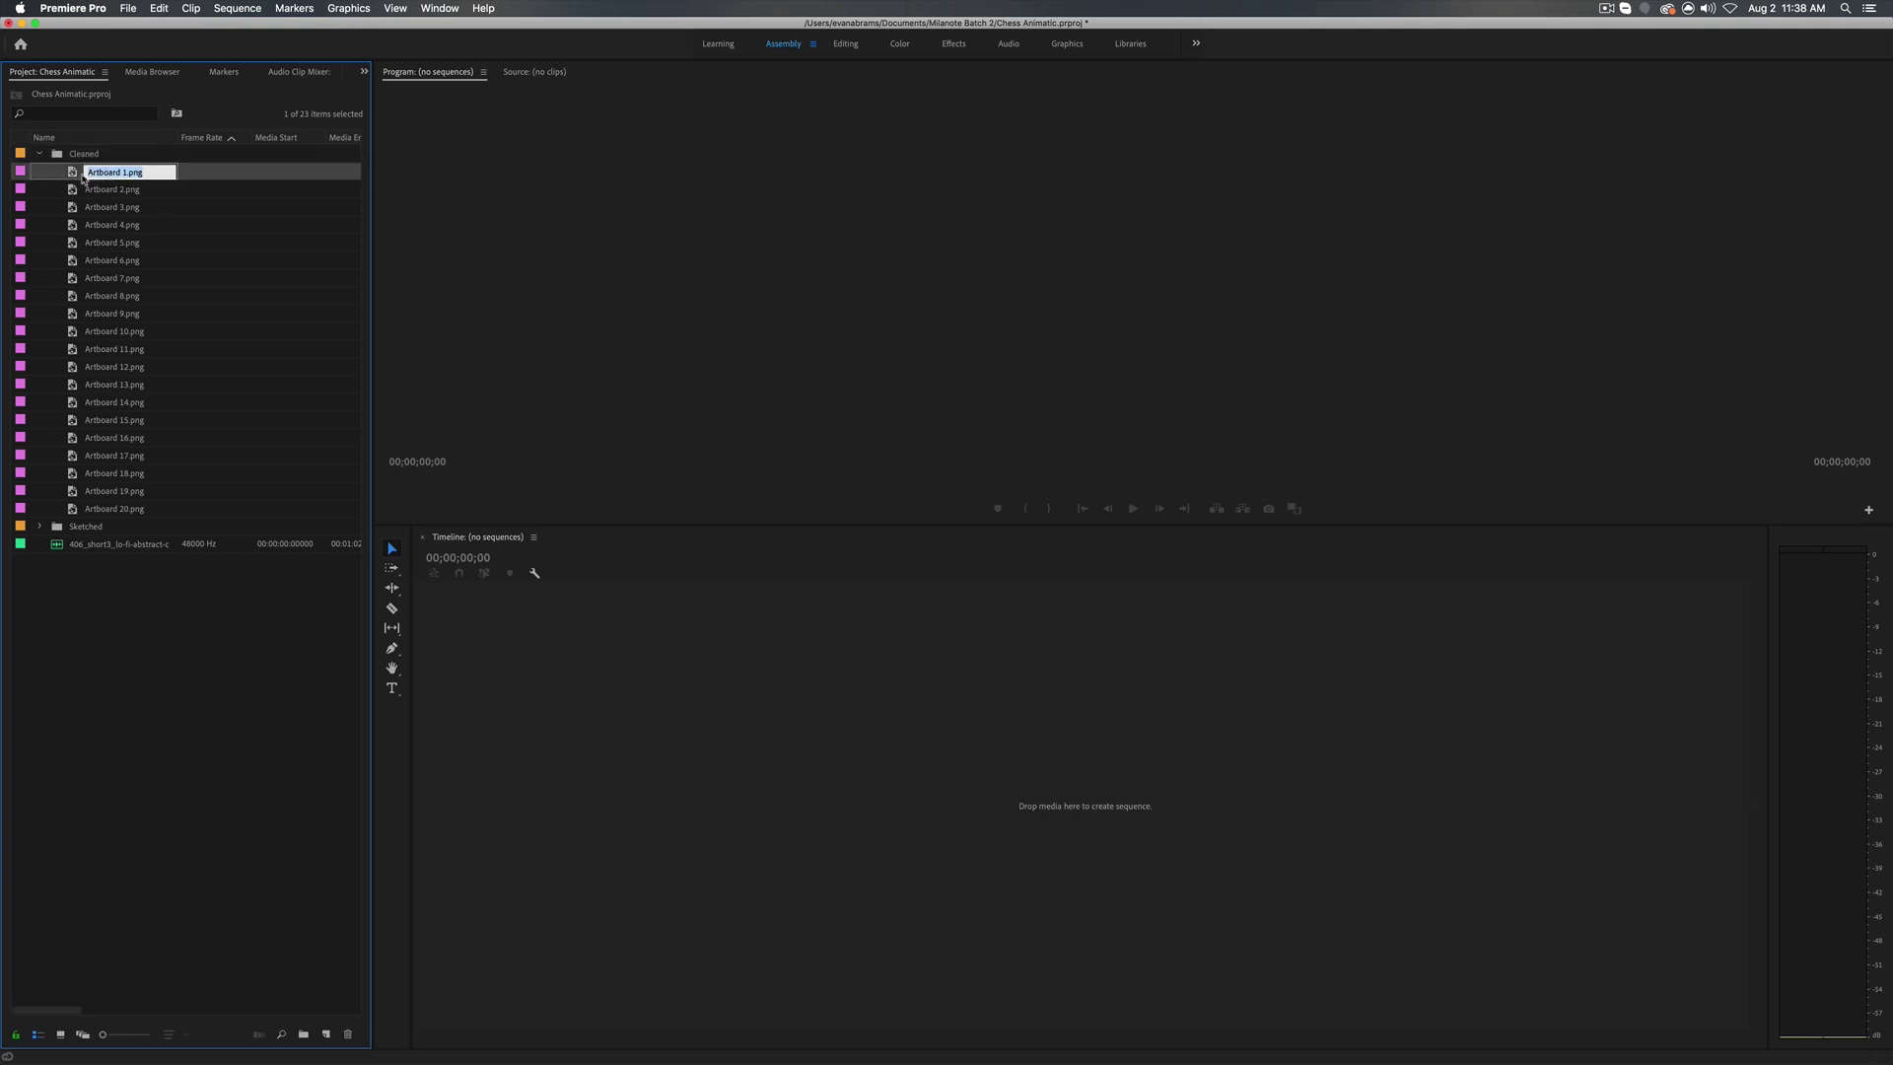
double_click(73, 174)
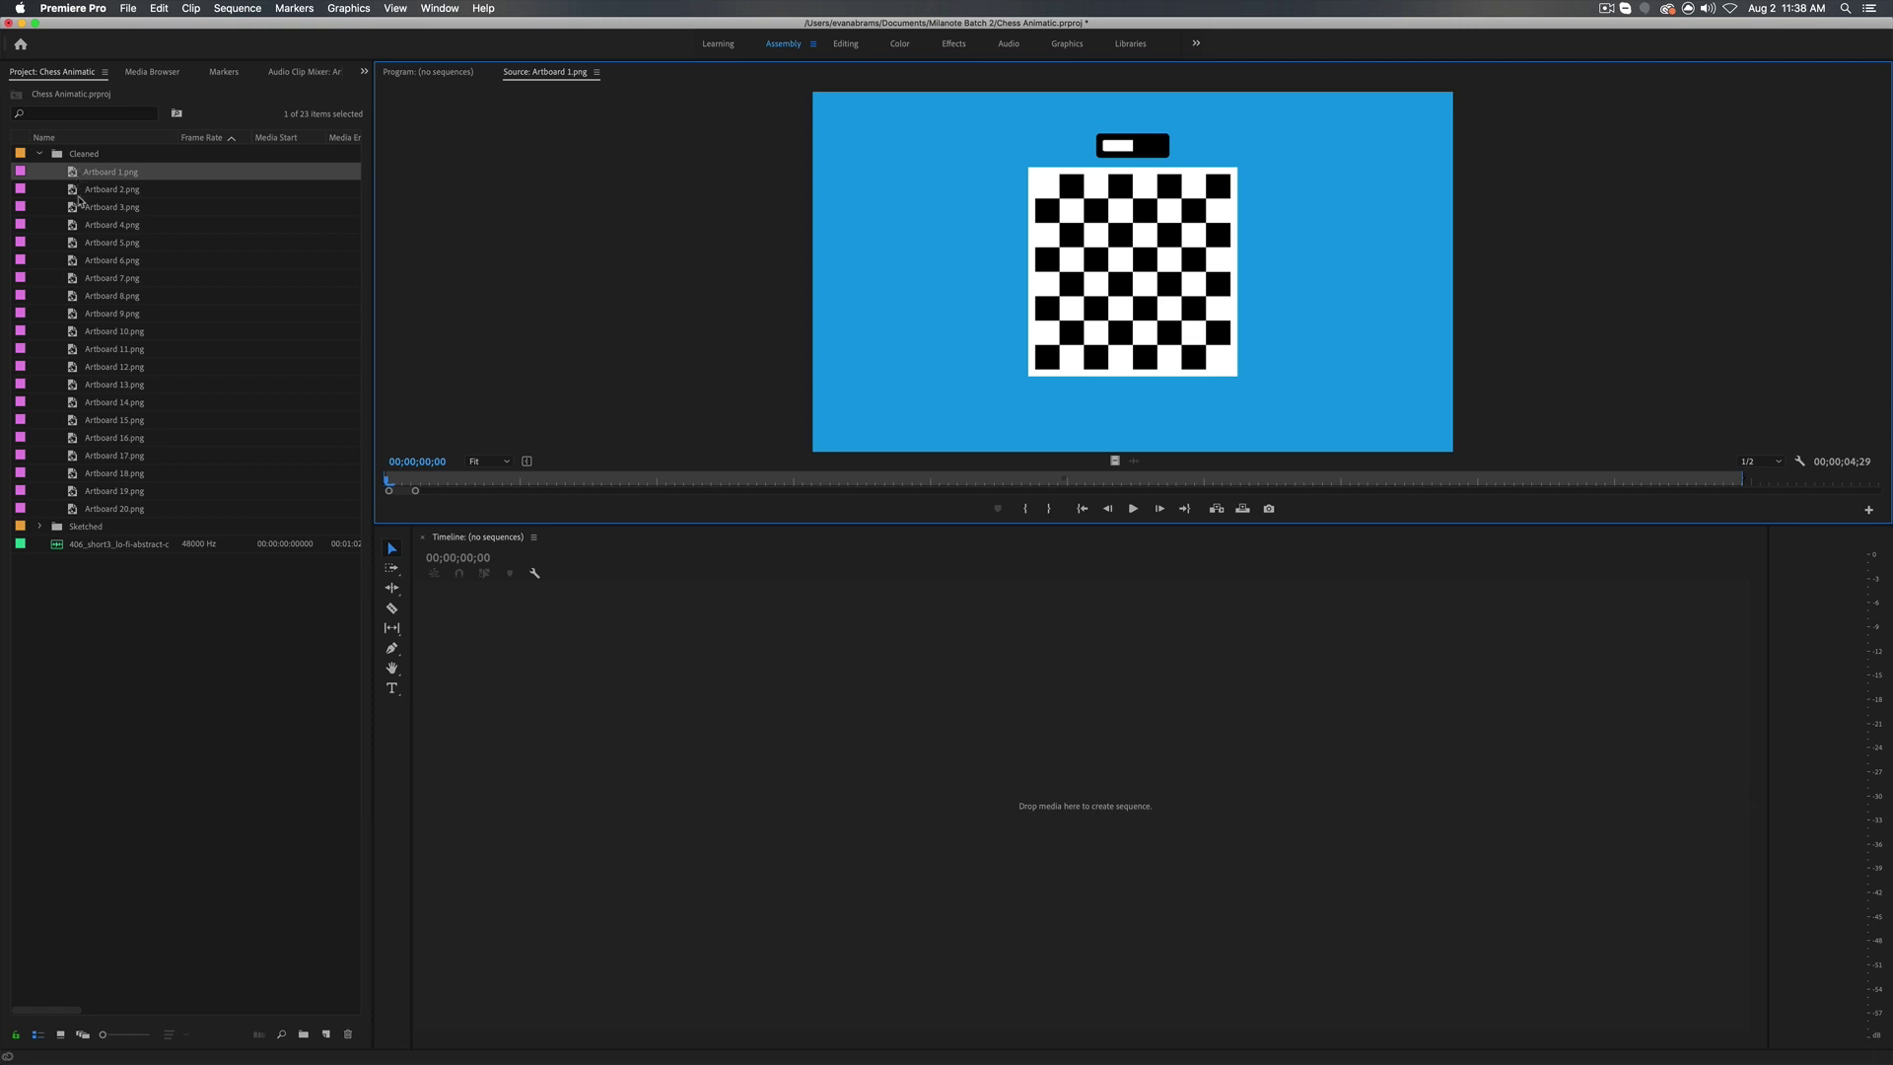
double_click(72, 190)
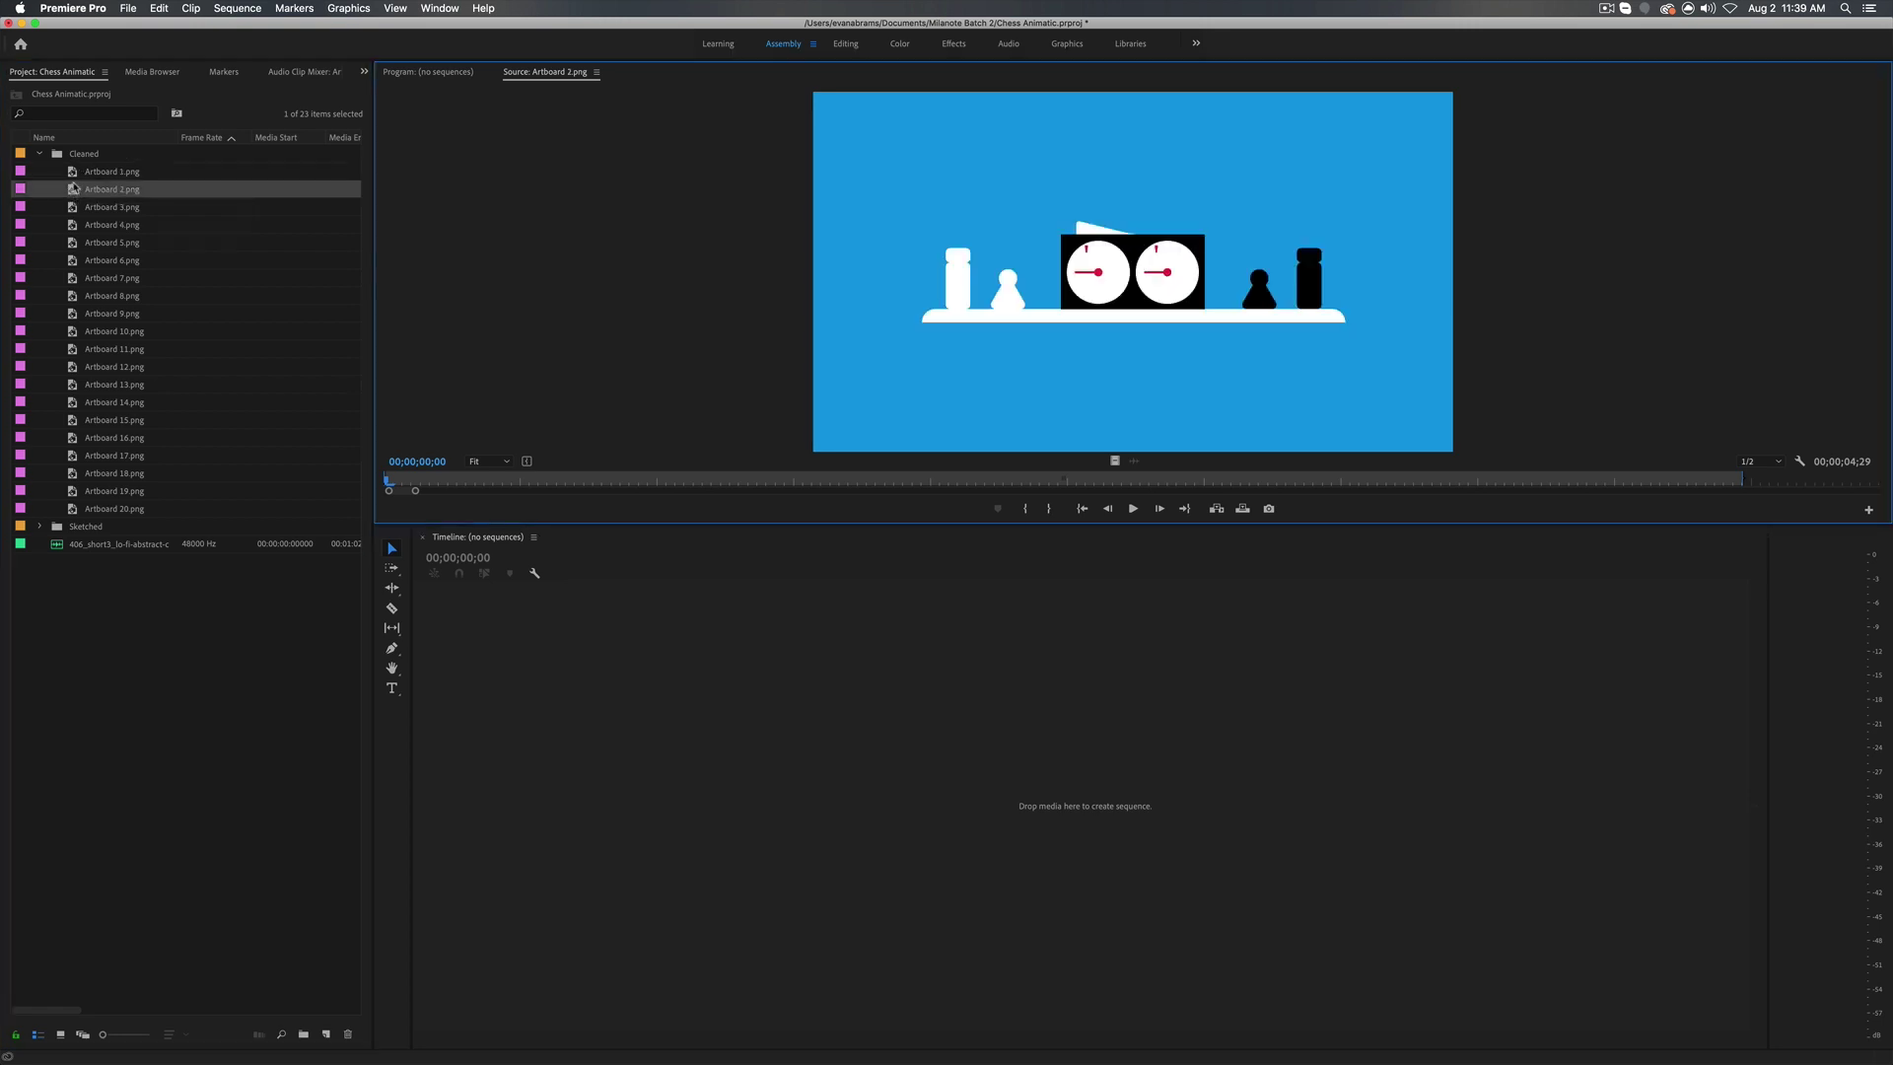
double_click(74, 209)
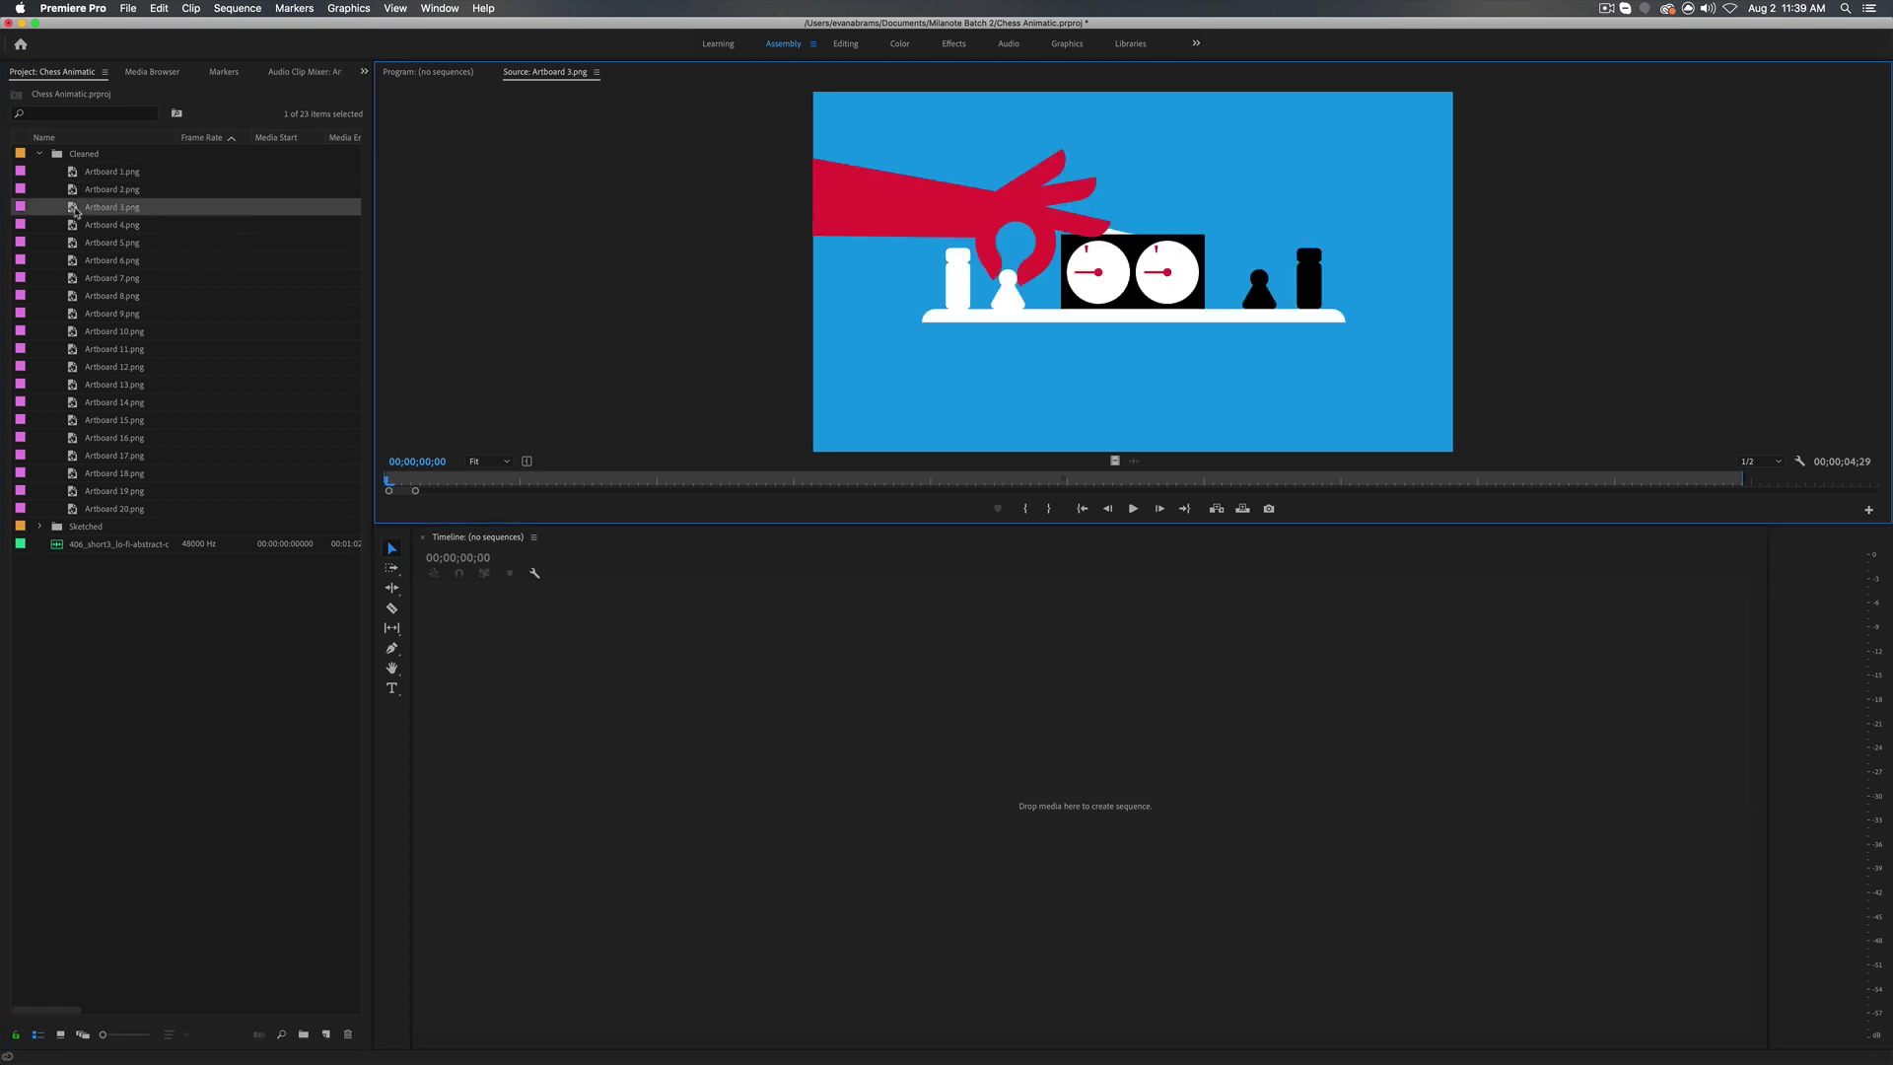
double_click(76, 227)
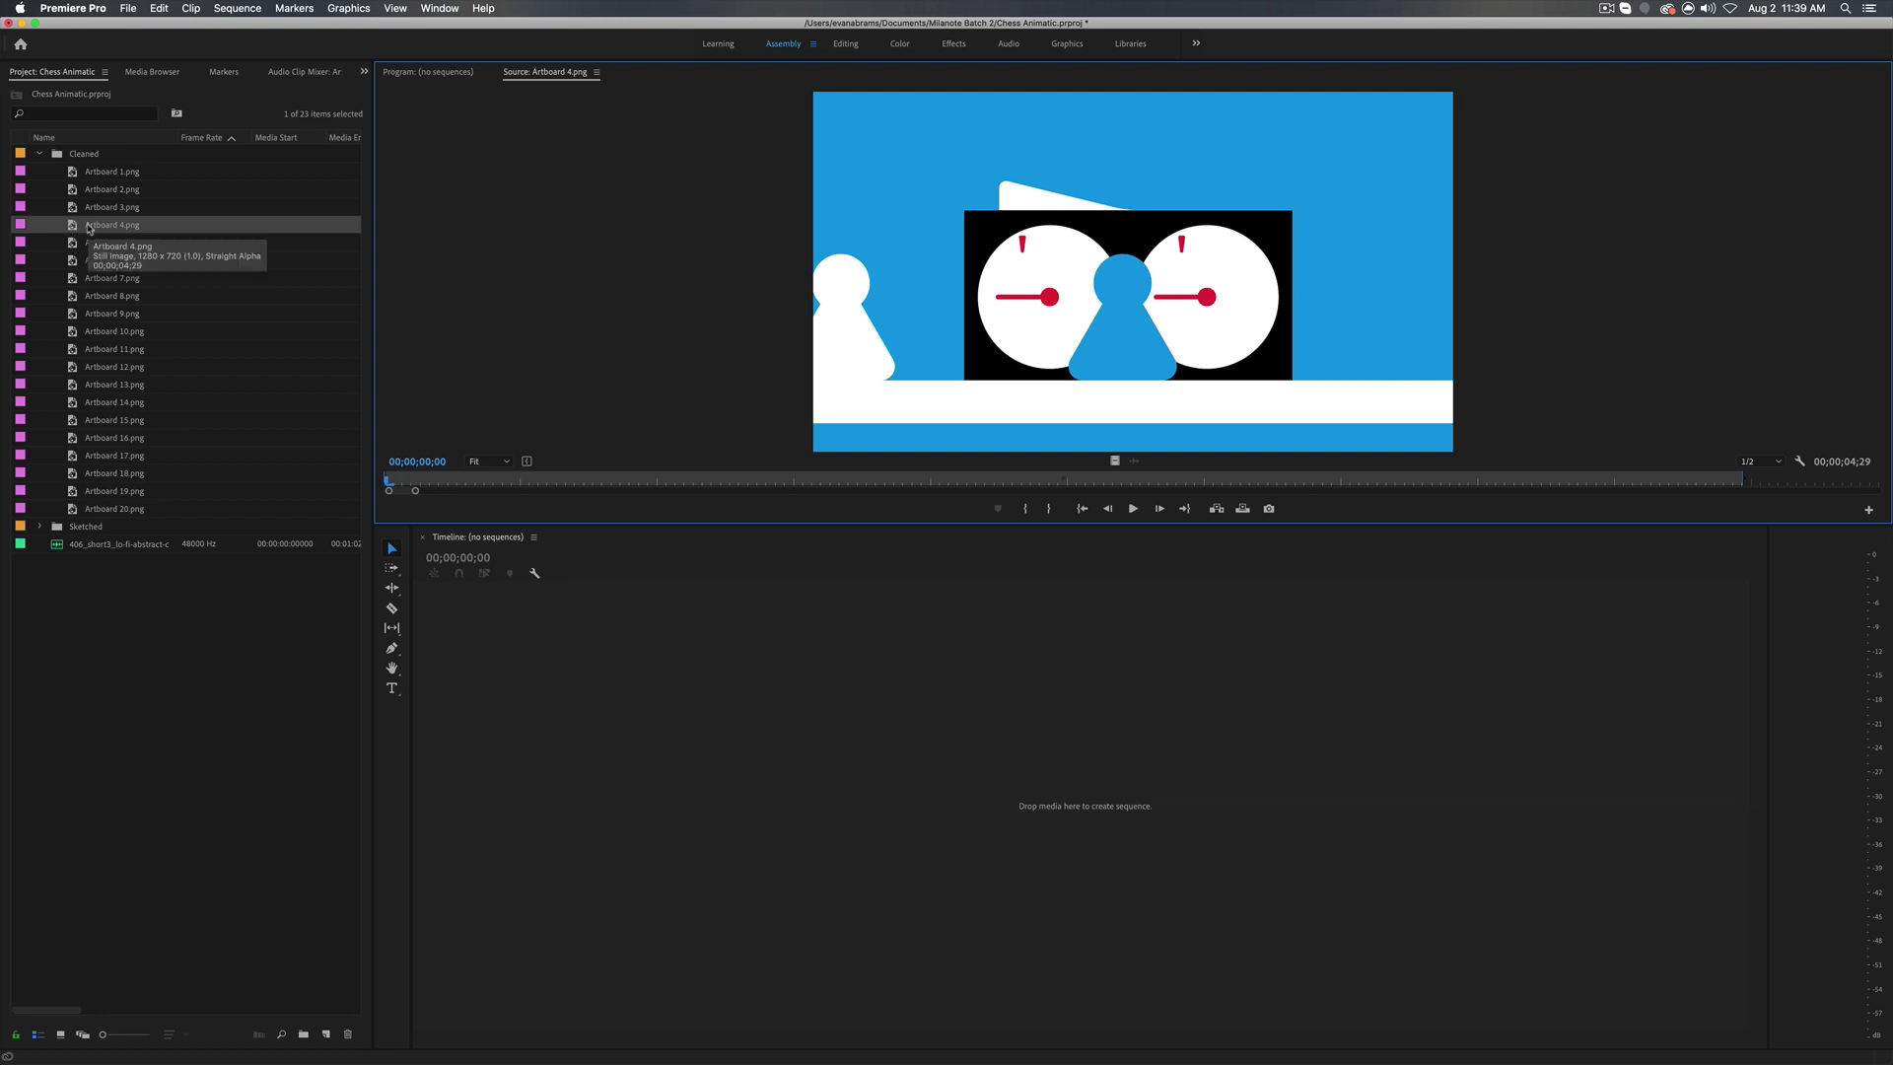
left_click(76, 176)
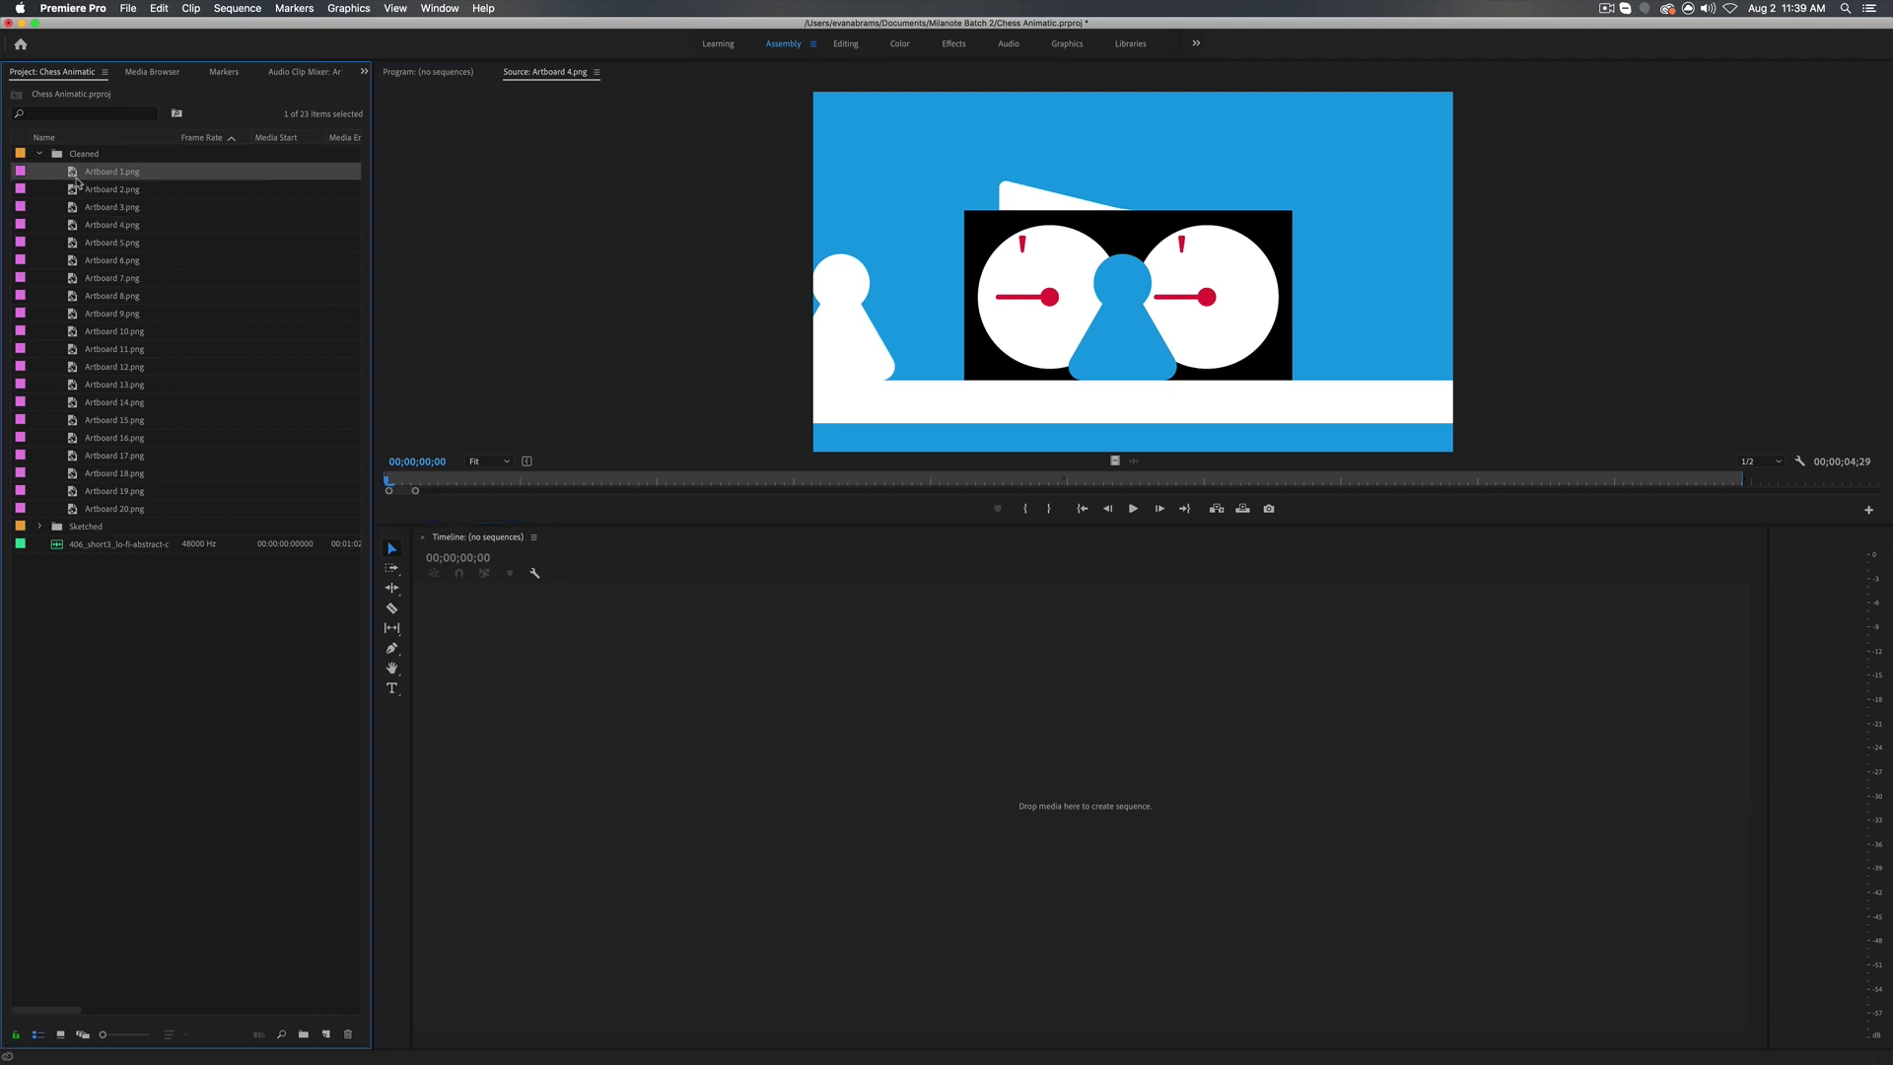
left_click(73, 508, "shift")
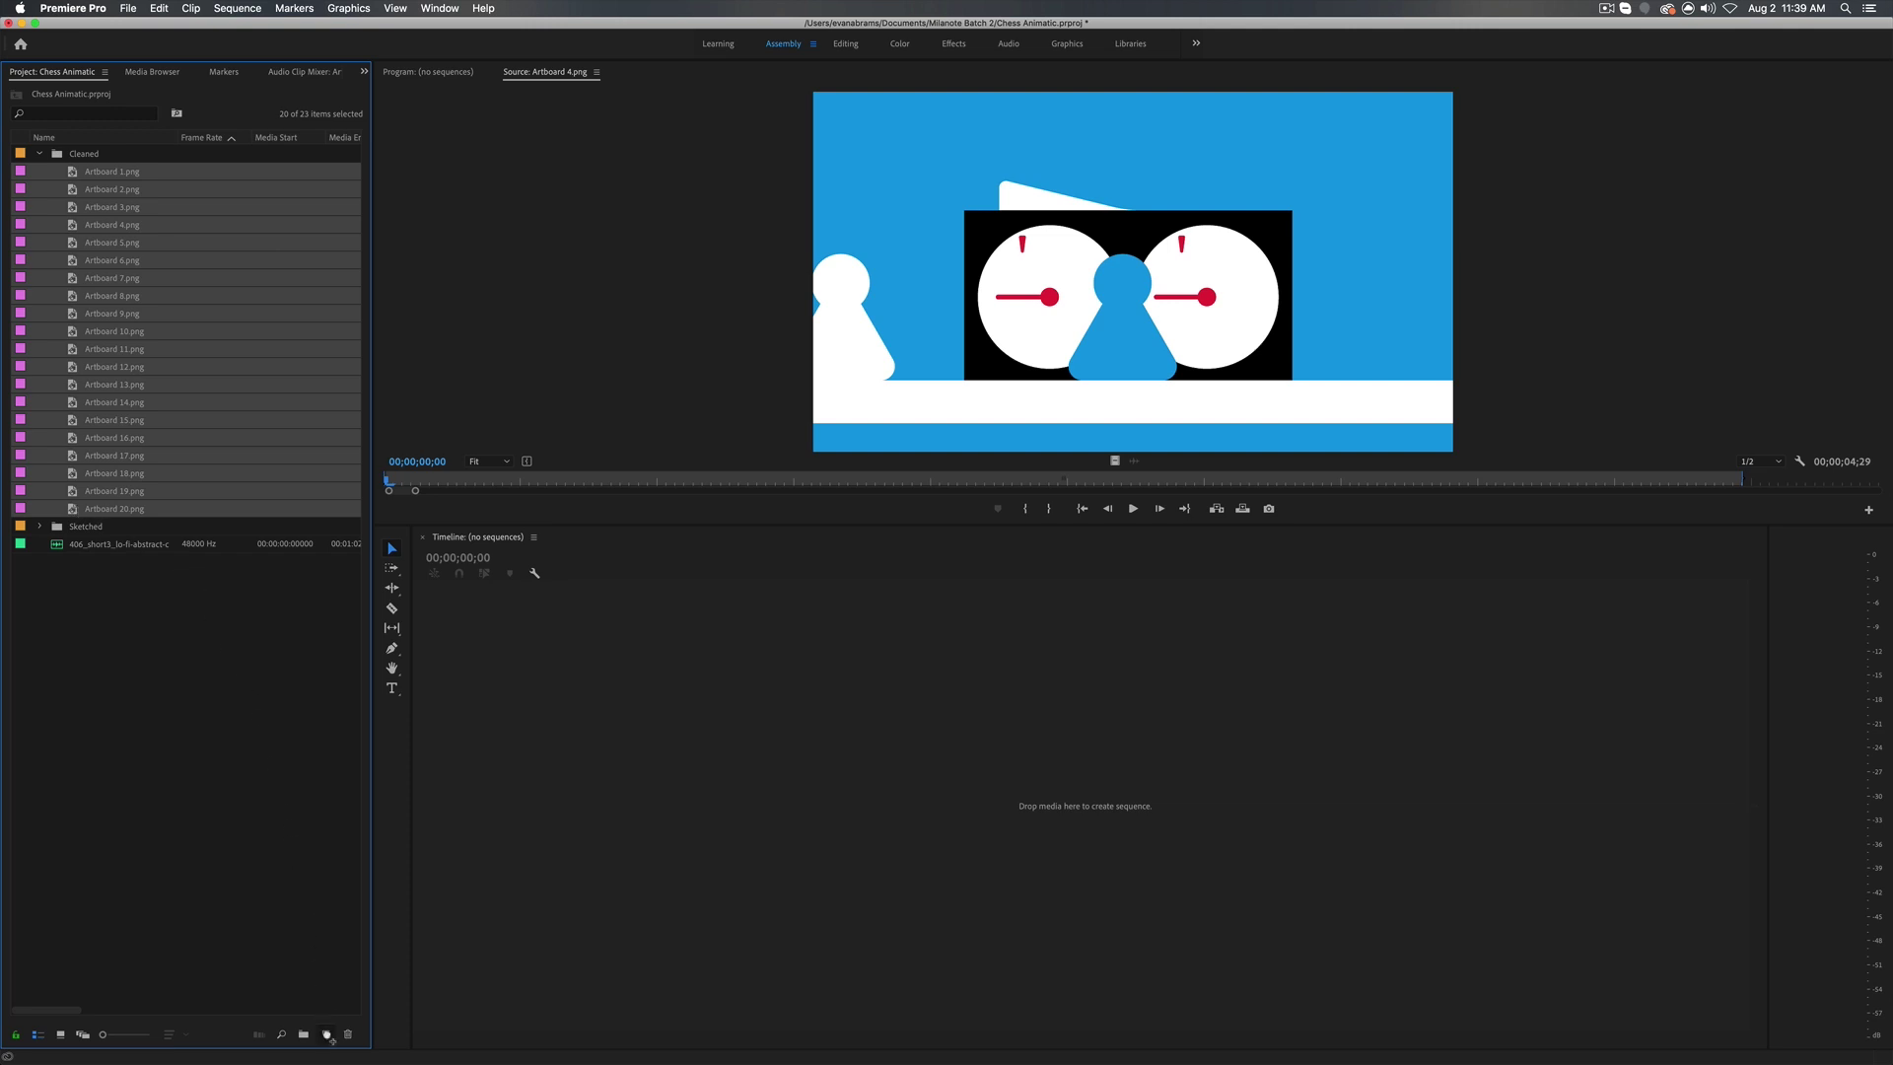
- Create sequence Artboard 1 from the twenty stills and scrub to the first still's end
left_click_drag(331, 1037, 327, 1034)
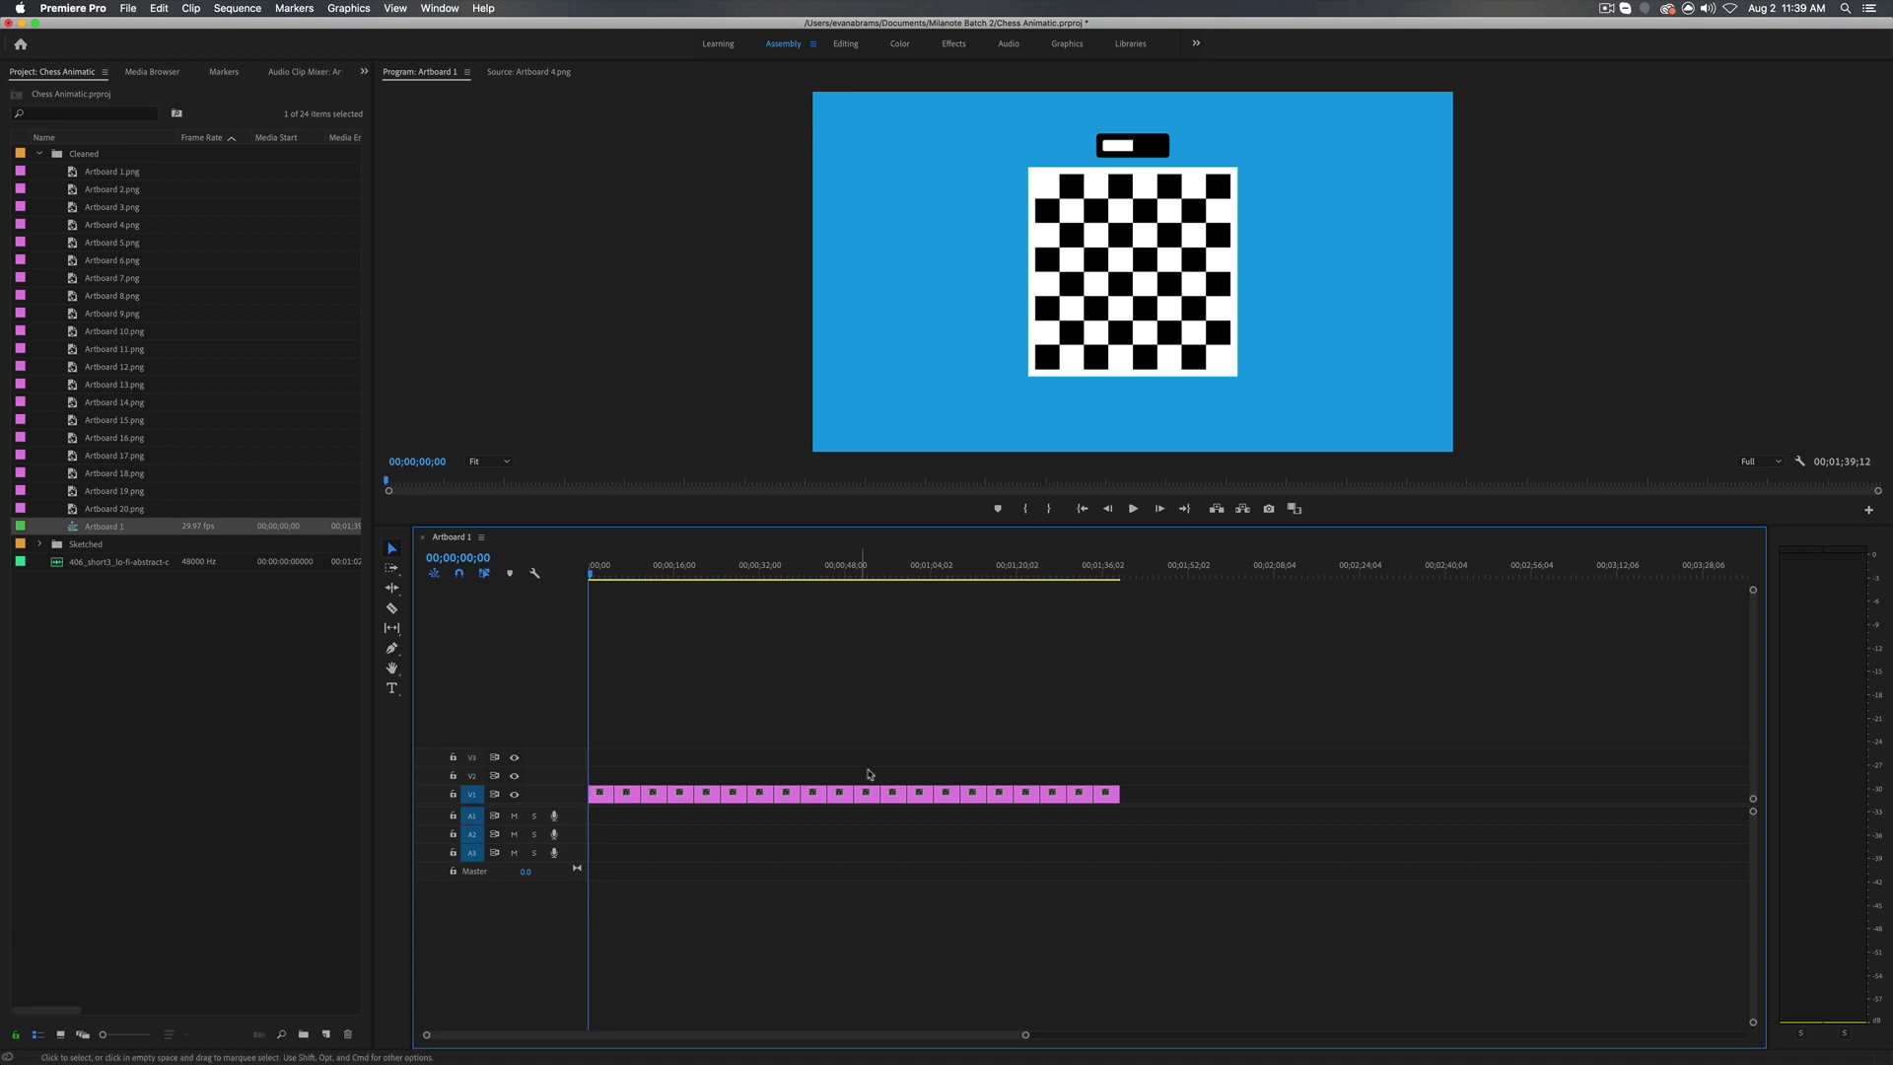
left_click(604, 575)
left_click_drag(608, 577, 392, 667)
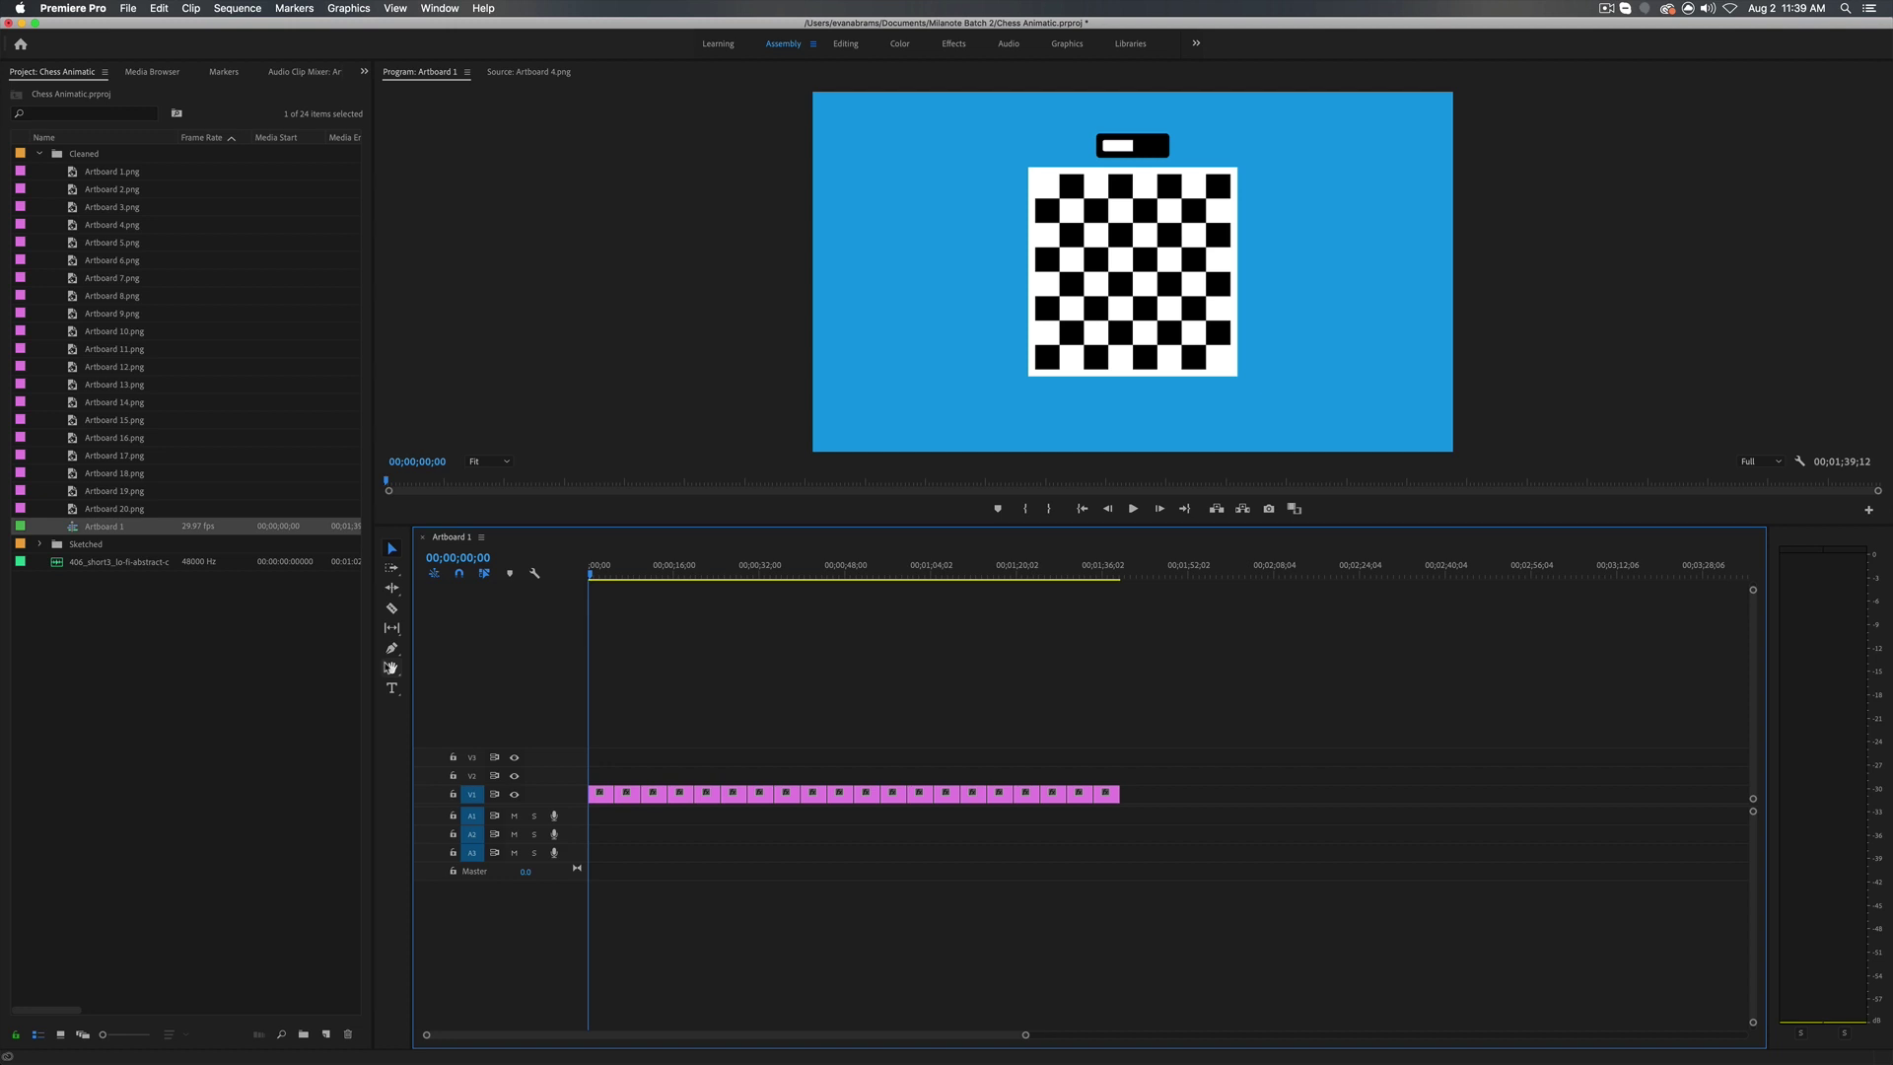
left_click_drag(392, 667, 624, 578)
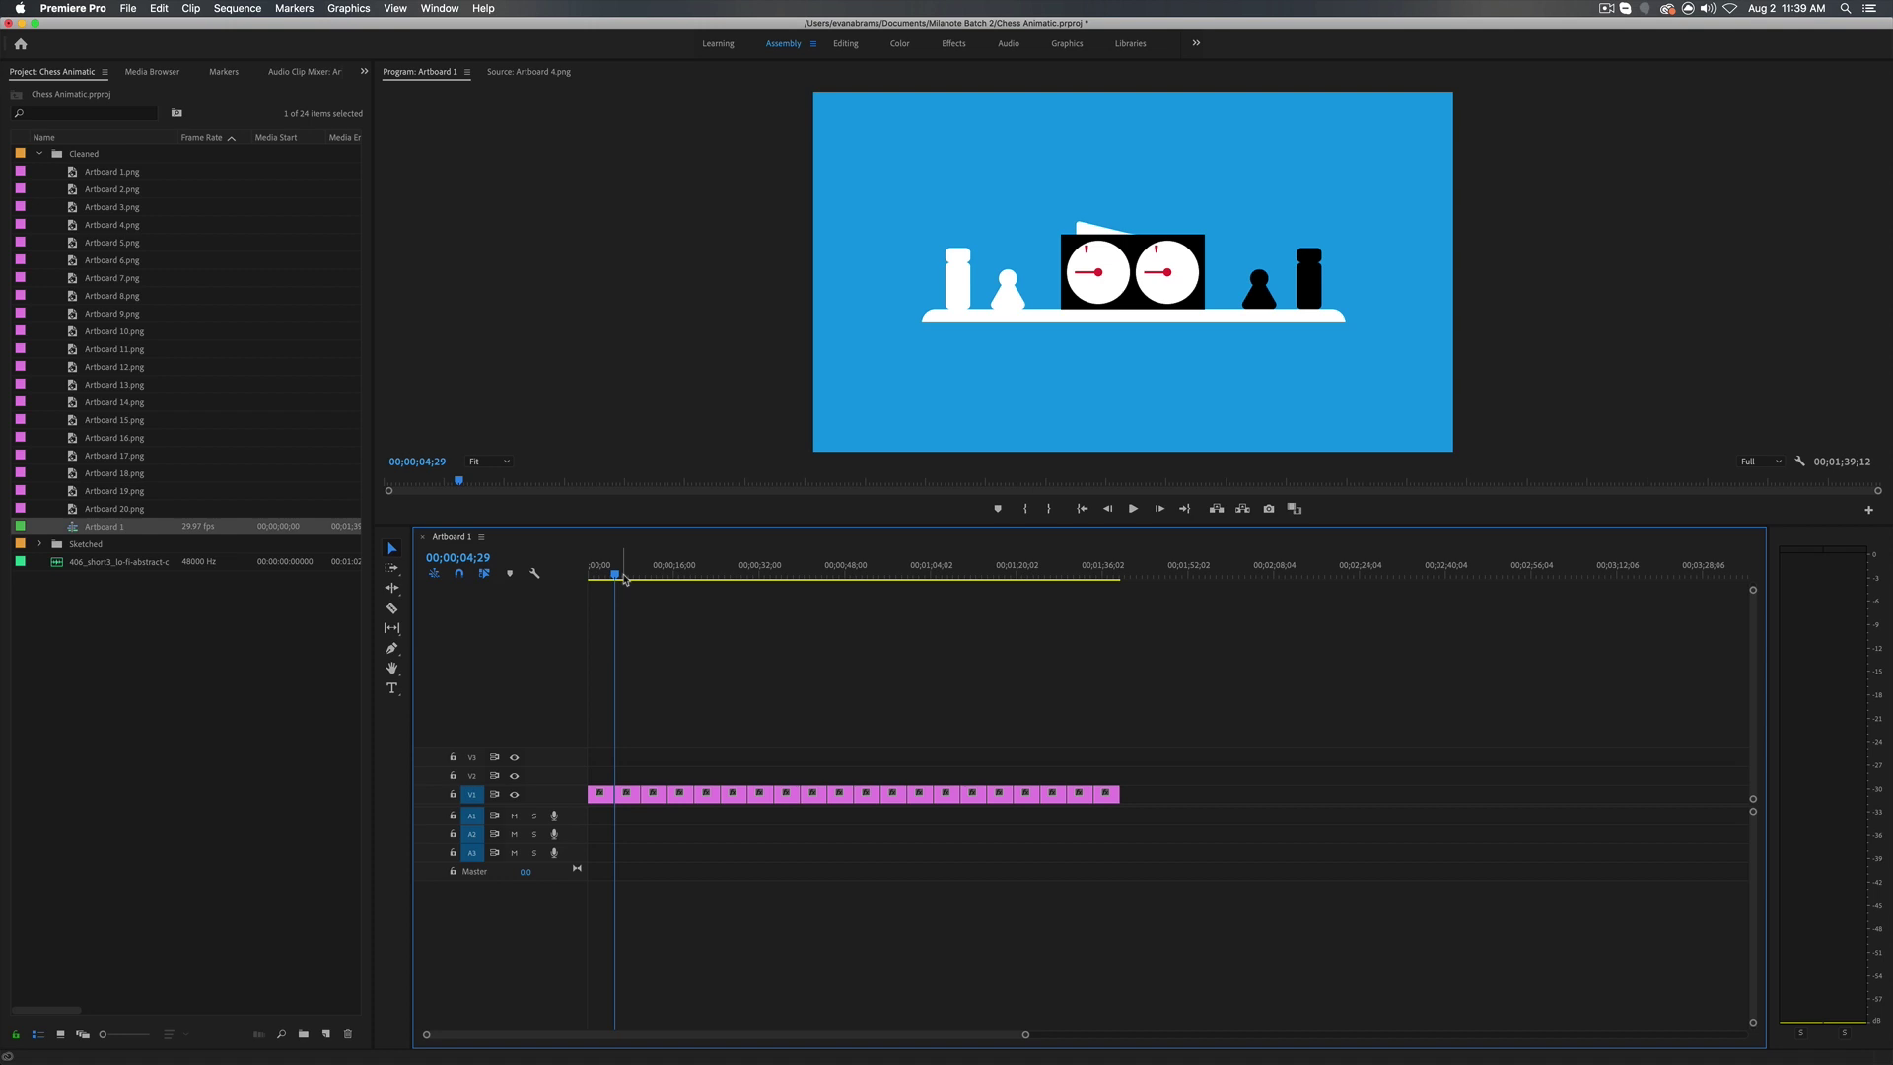
- Expand V1, shorten Artboard 1 to 00;00;03;02 and move Artboard 2 up against it
double_click(544, 794)
scroll(613, 756, "up", 3)
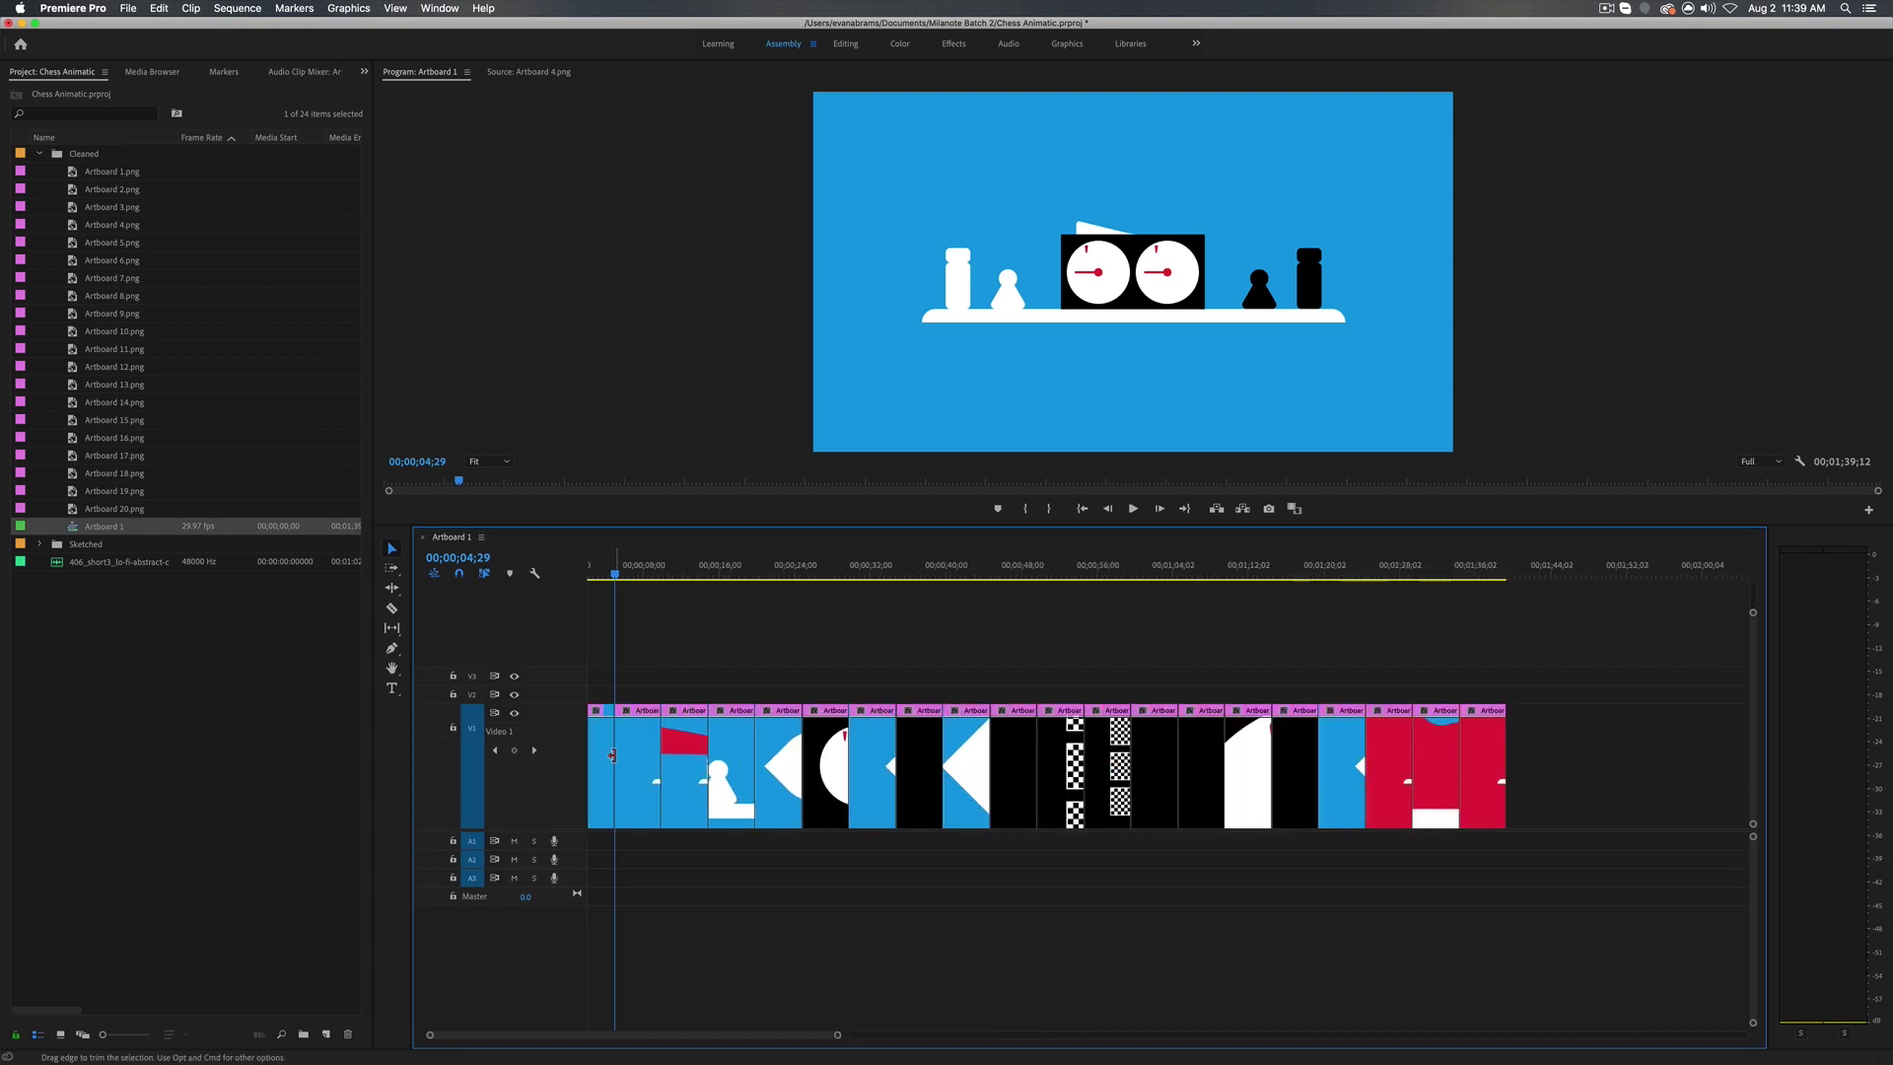
scroll(612, 755, "up", 3)
left_click_drag(586, 1037, 491, 1037)
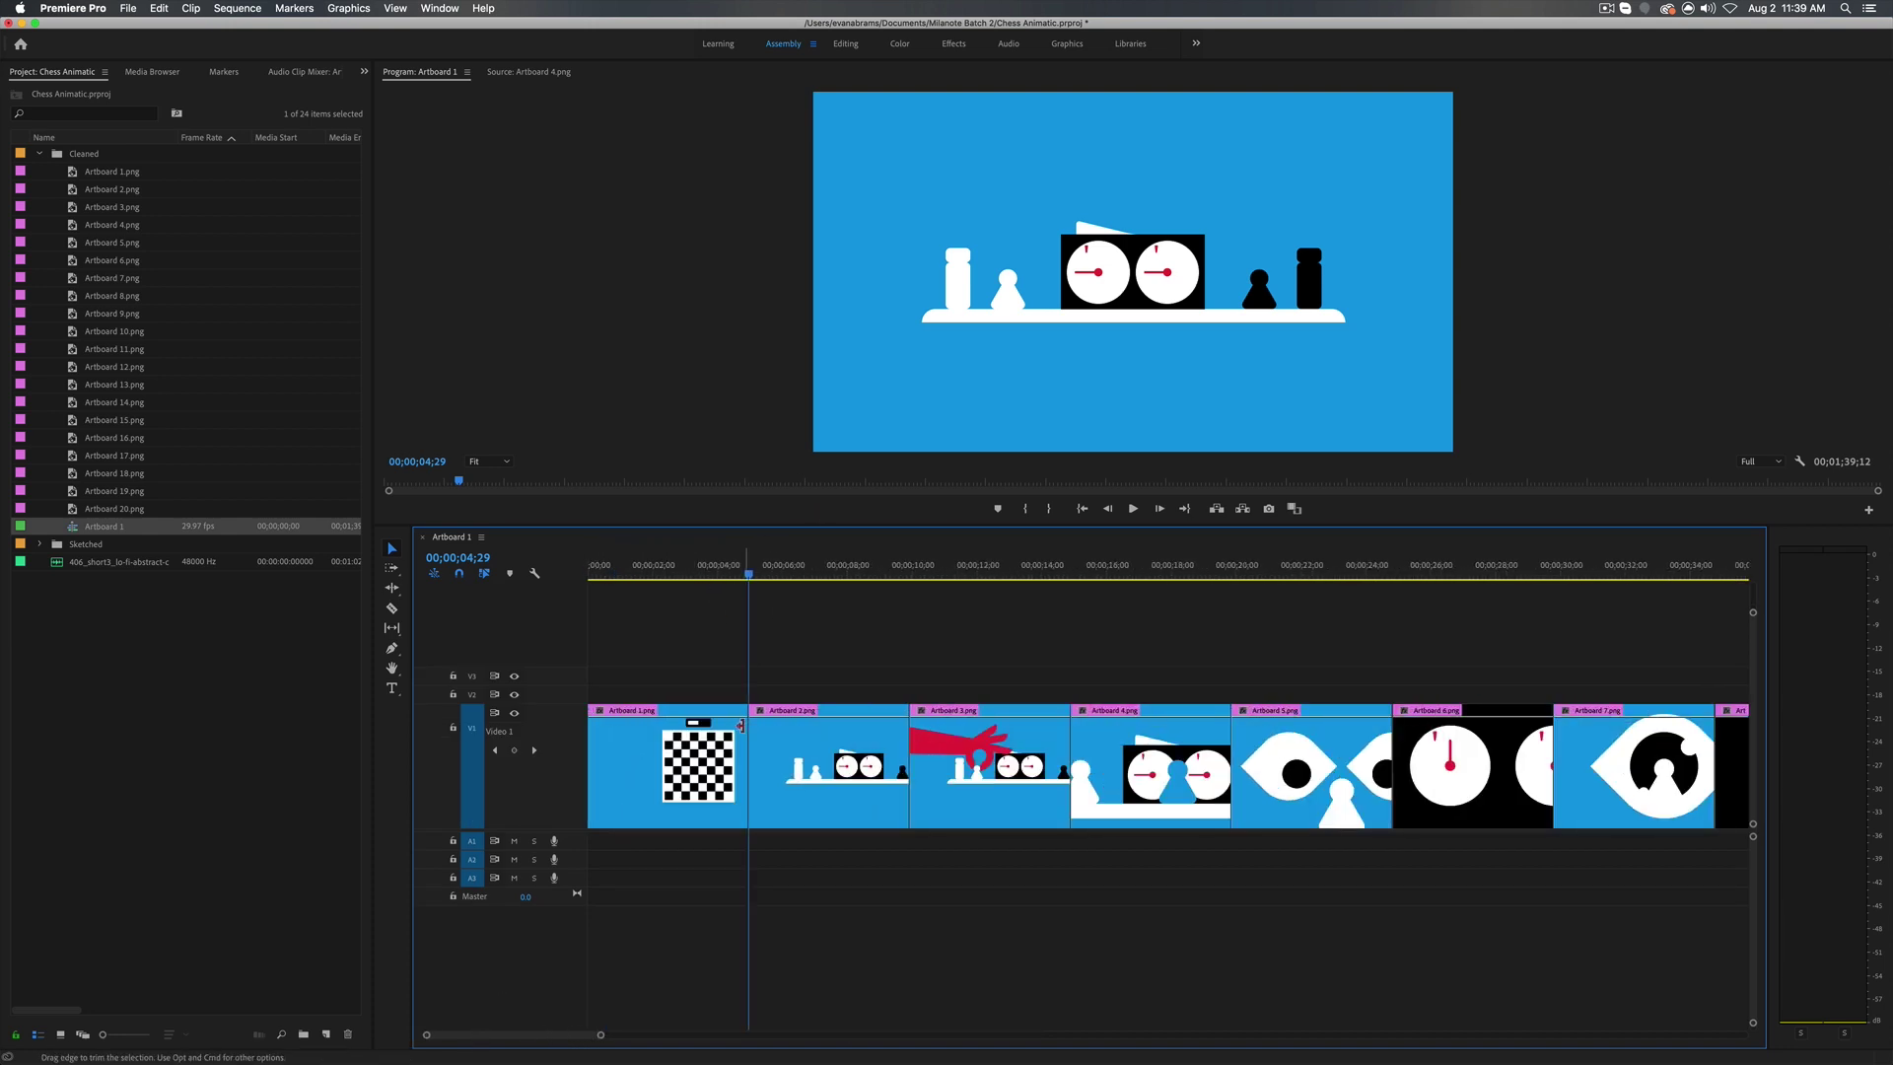
left_click_drag(740, 727, 687, 727)
left_click_drag(651, 575, 671, 600)
left_click_drag(768, 741, 710, 747)
left_click_drag(679, 567, 563, 598)
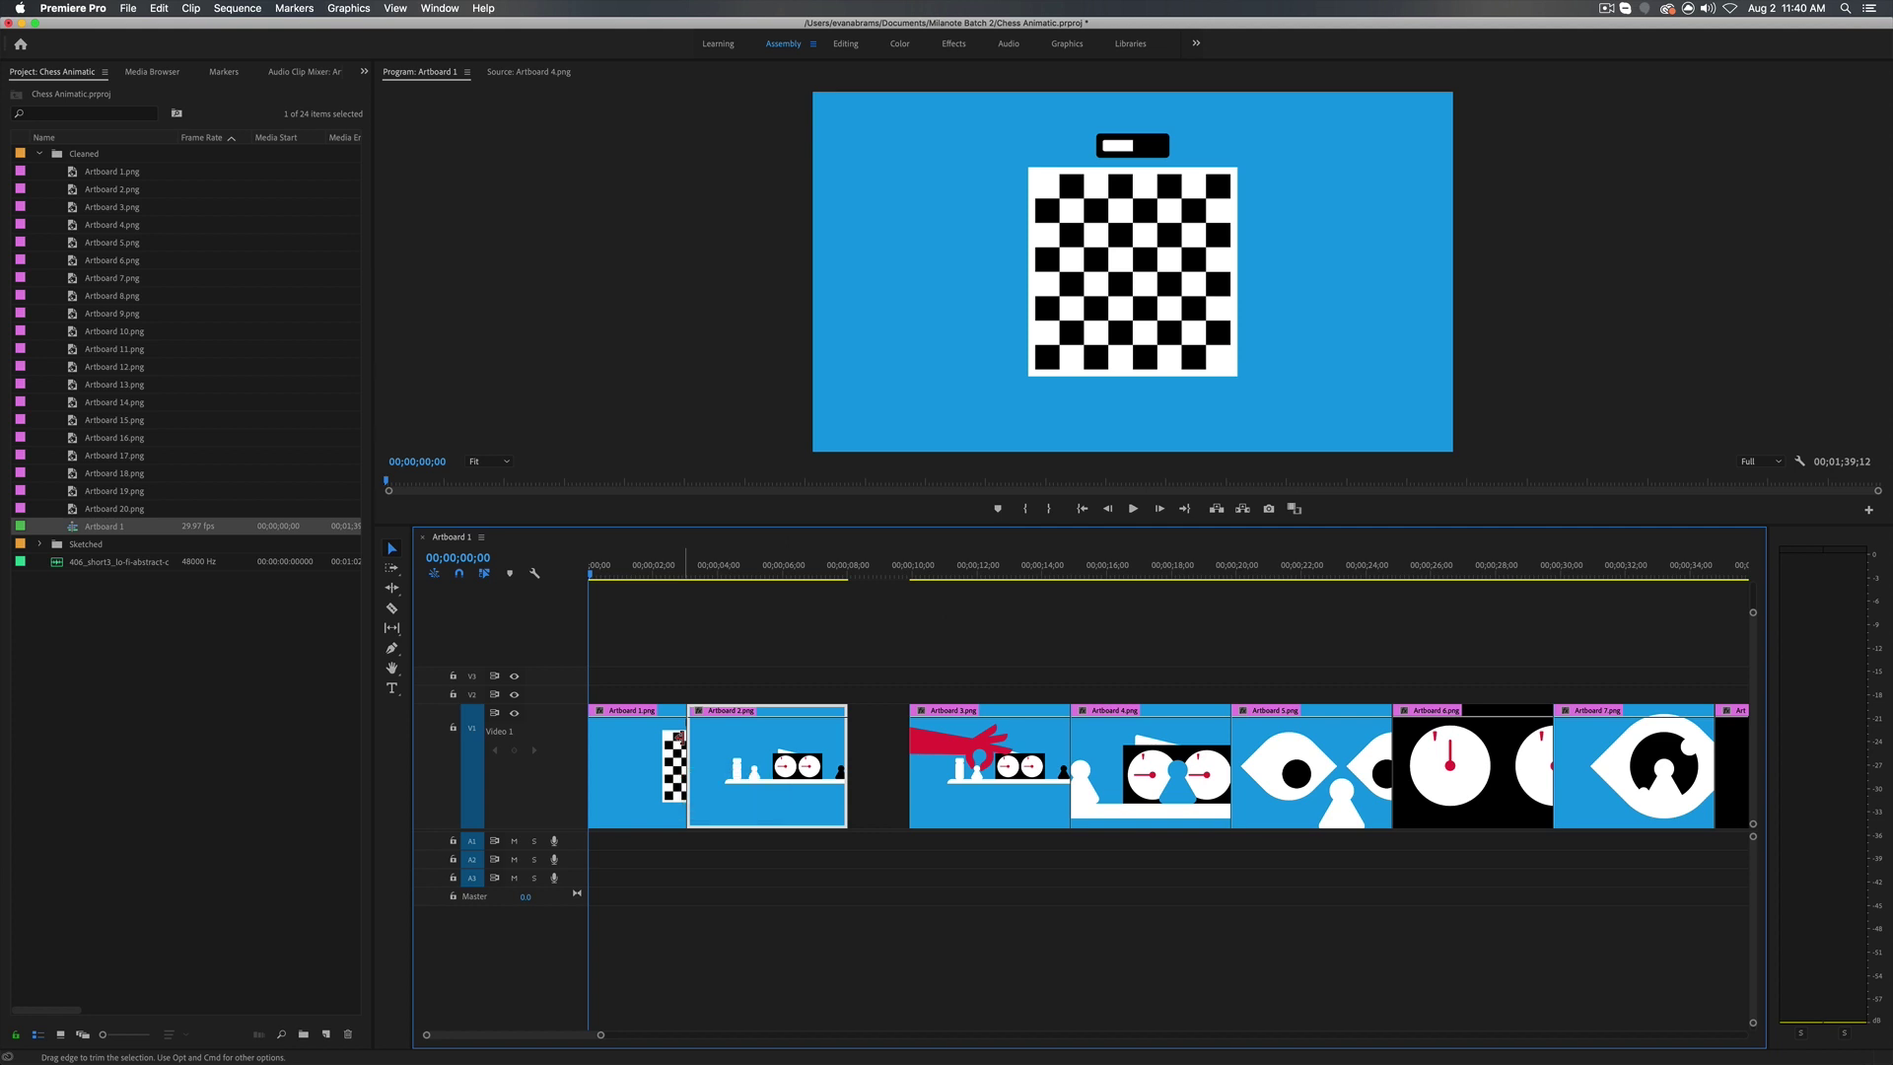
- Play the opening shots and compare them against the Milanote story board
key("space")
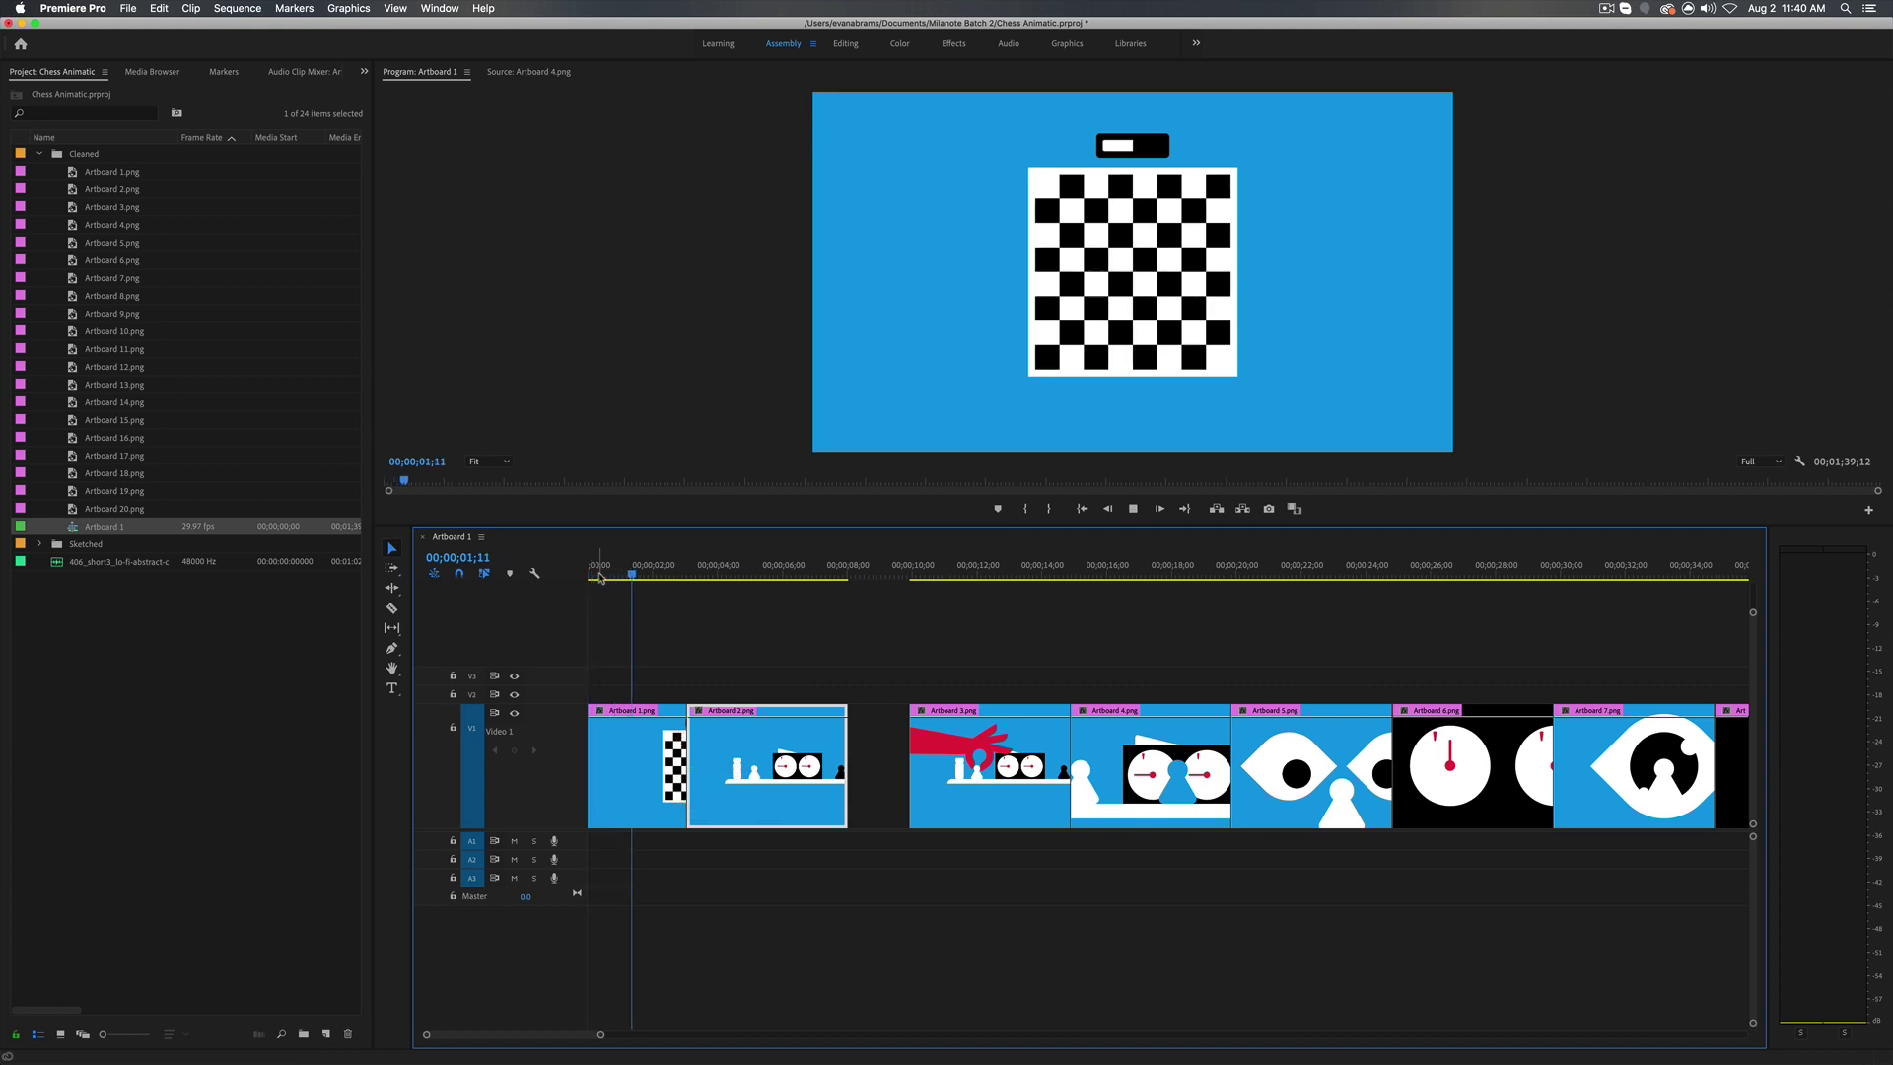
key("space")
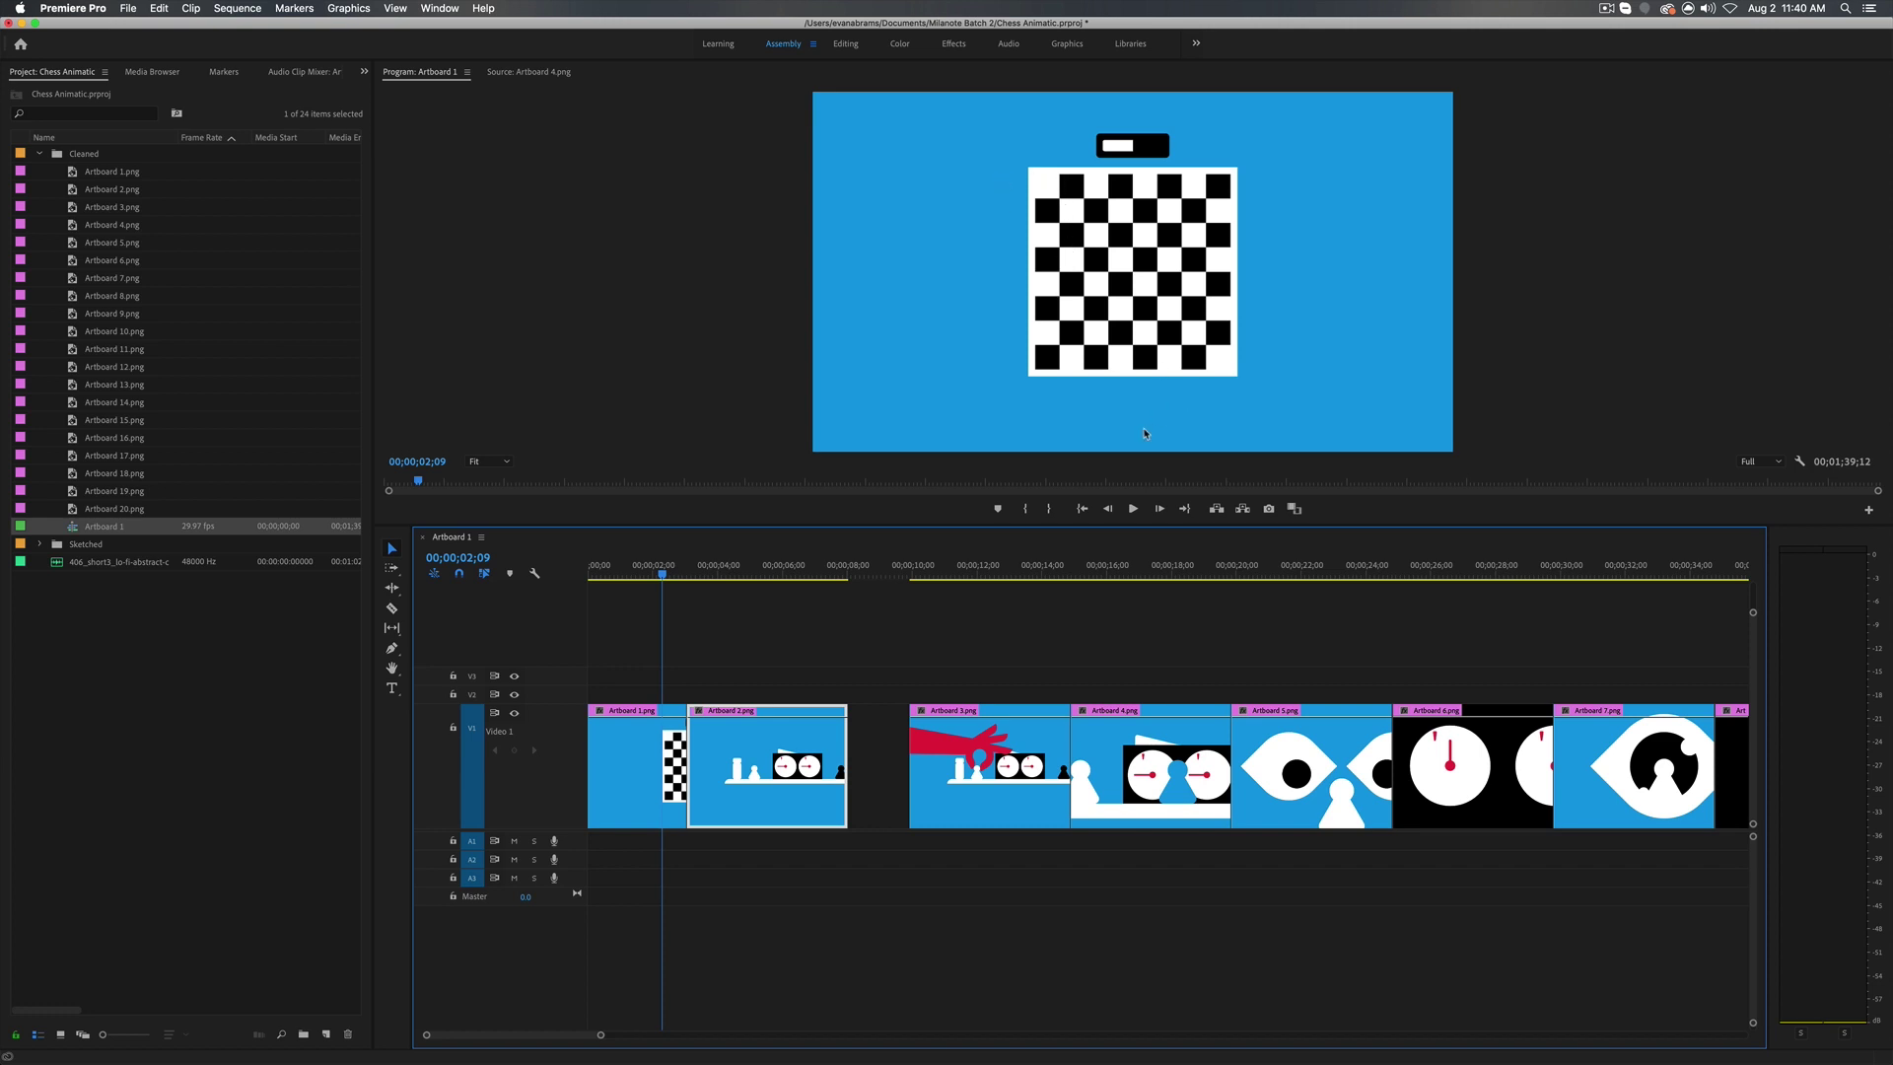
key("super+Tab")
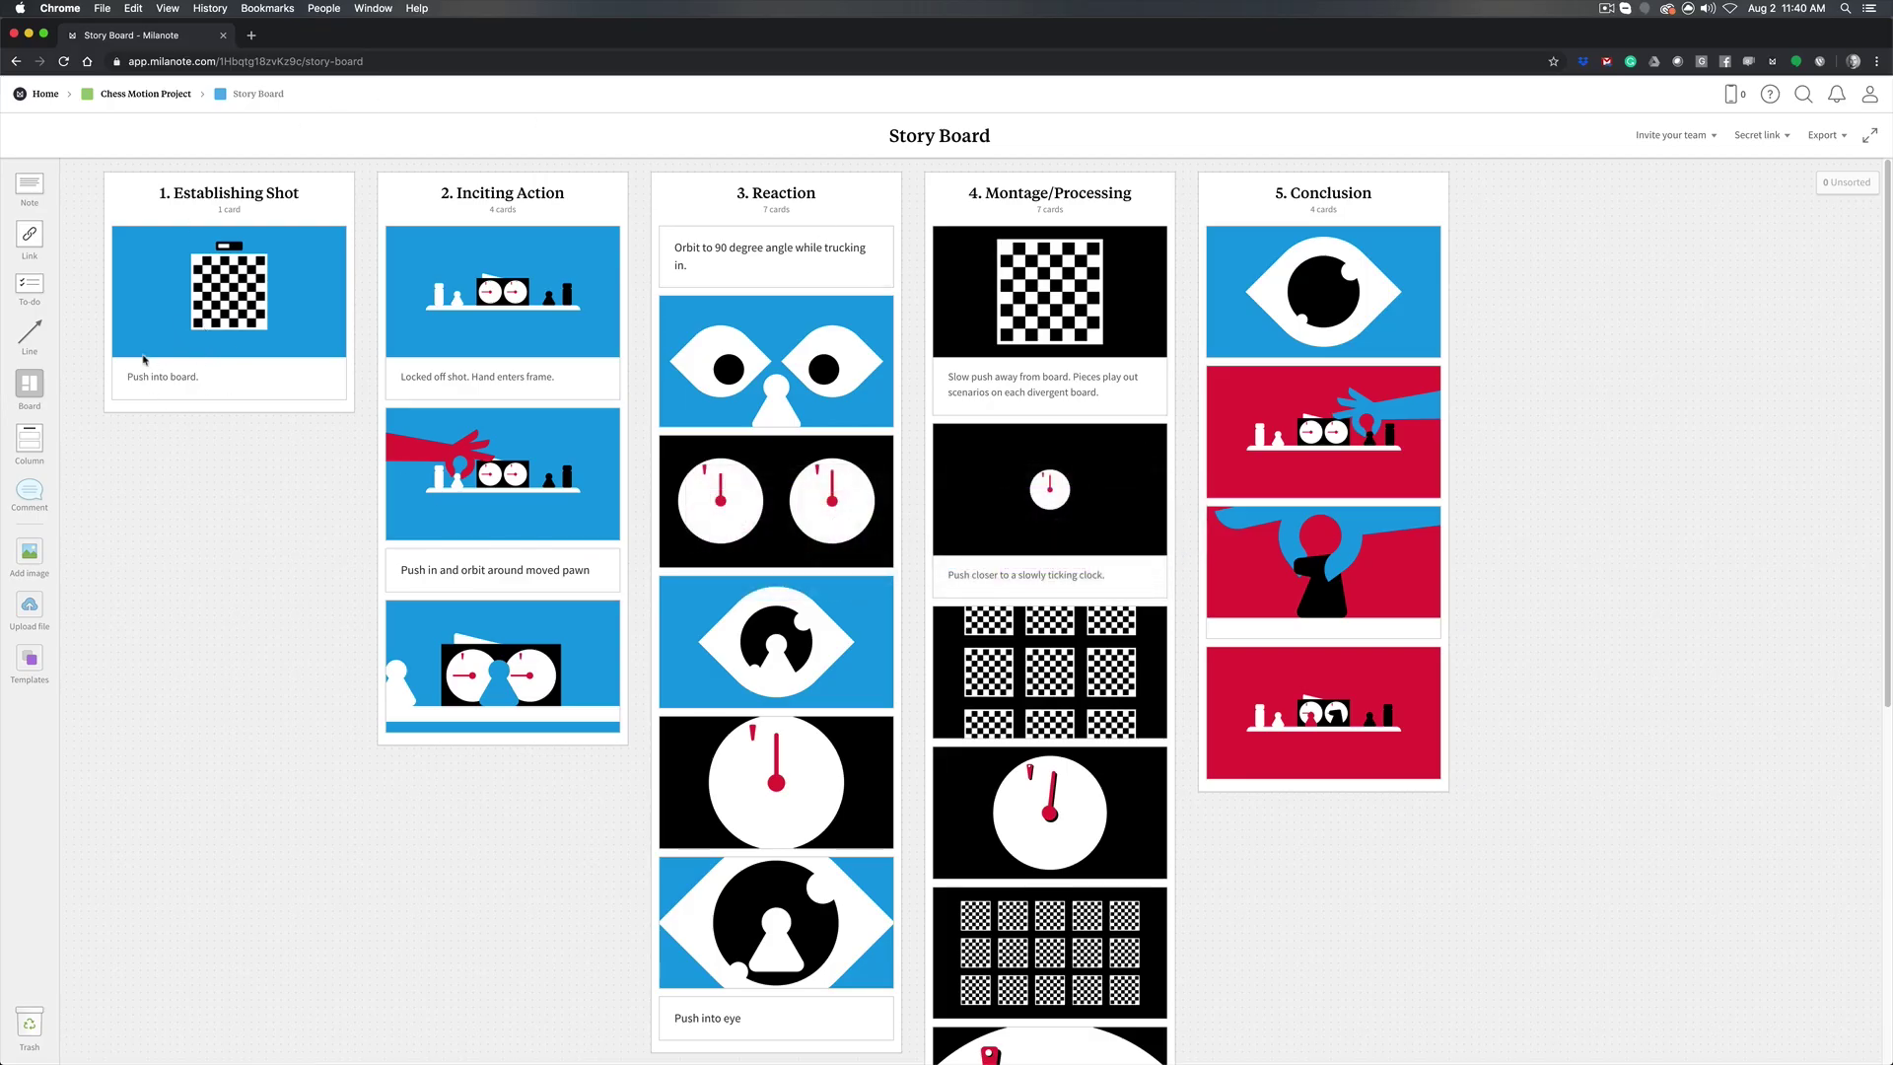
key("super+Tab")
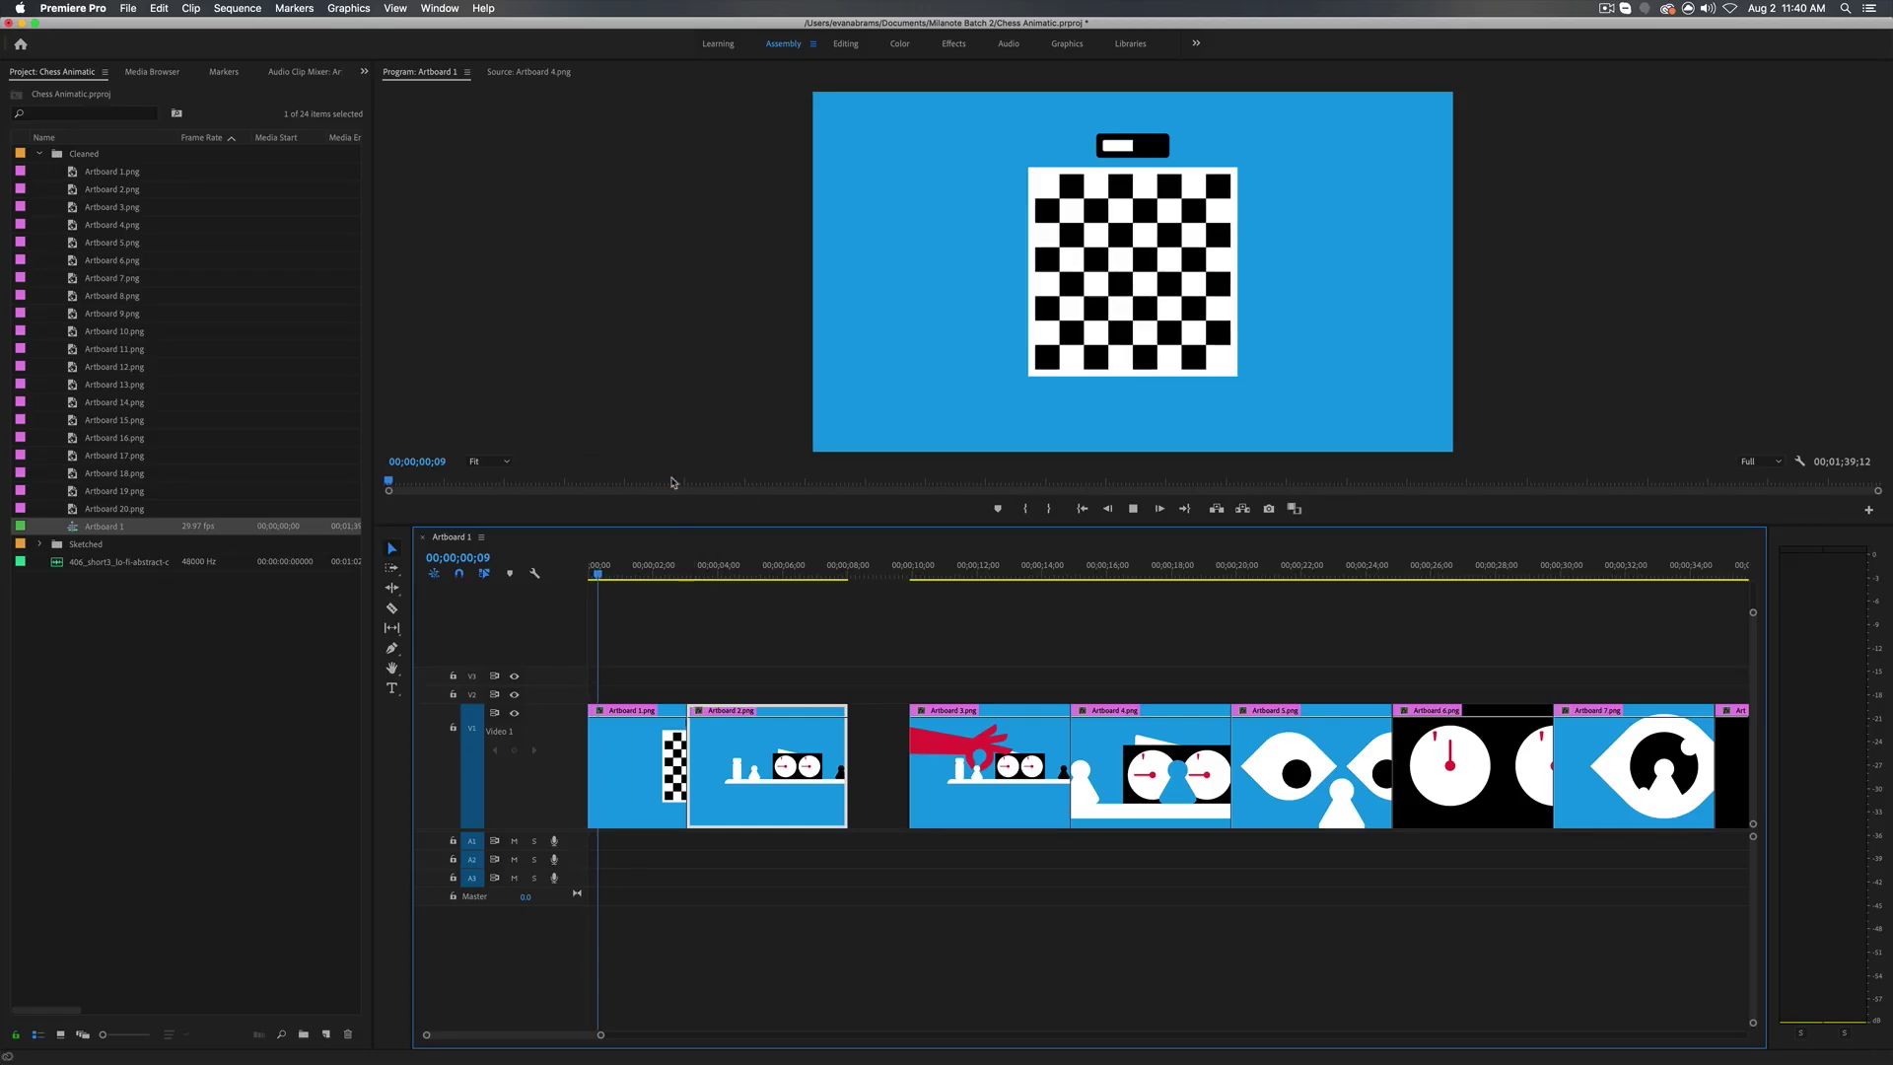
key("space")
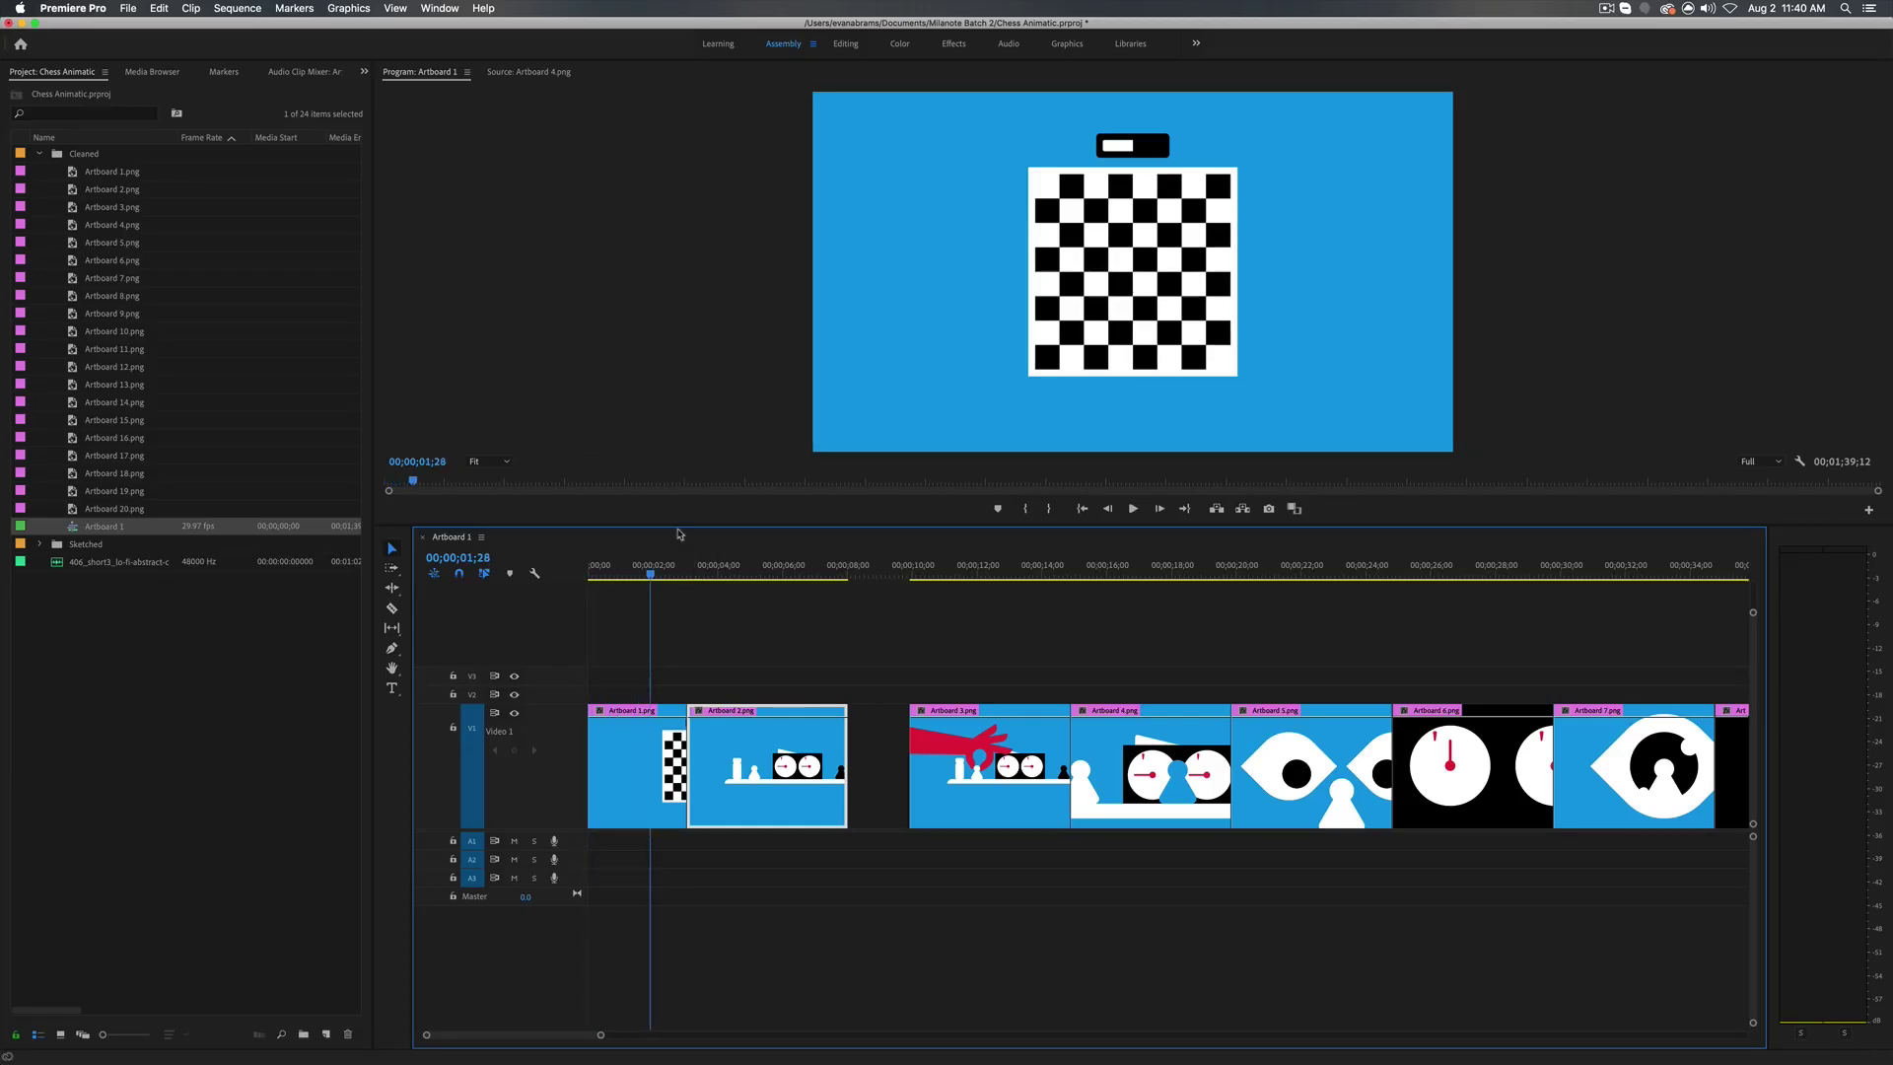
- Move the Artboard 3 hand clip left to sit just after Artboard 2 on V1
mouse_move(686, 739)
left_mouse_down()
mouse_move(650, 739)
mouse_move(678, 764)
left_mouse_up()
key("super+z")
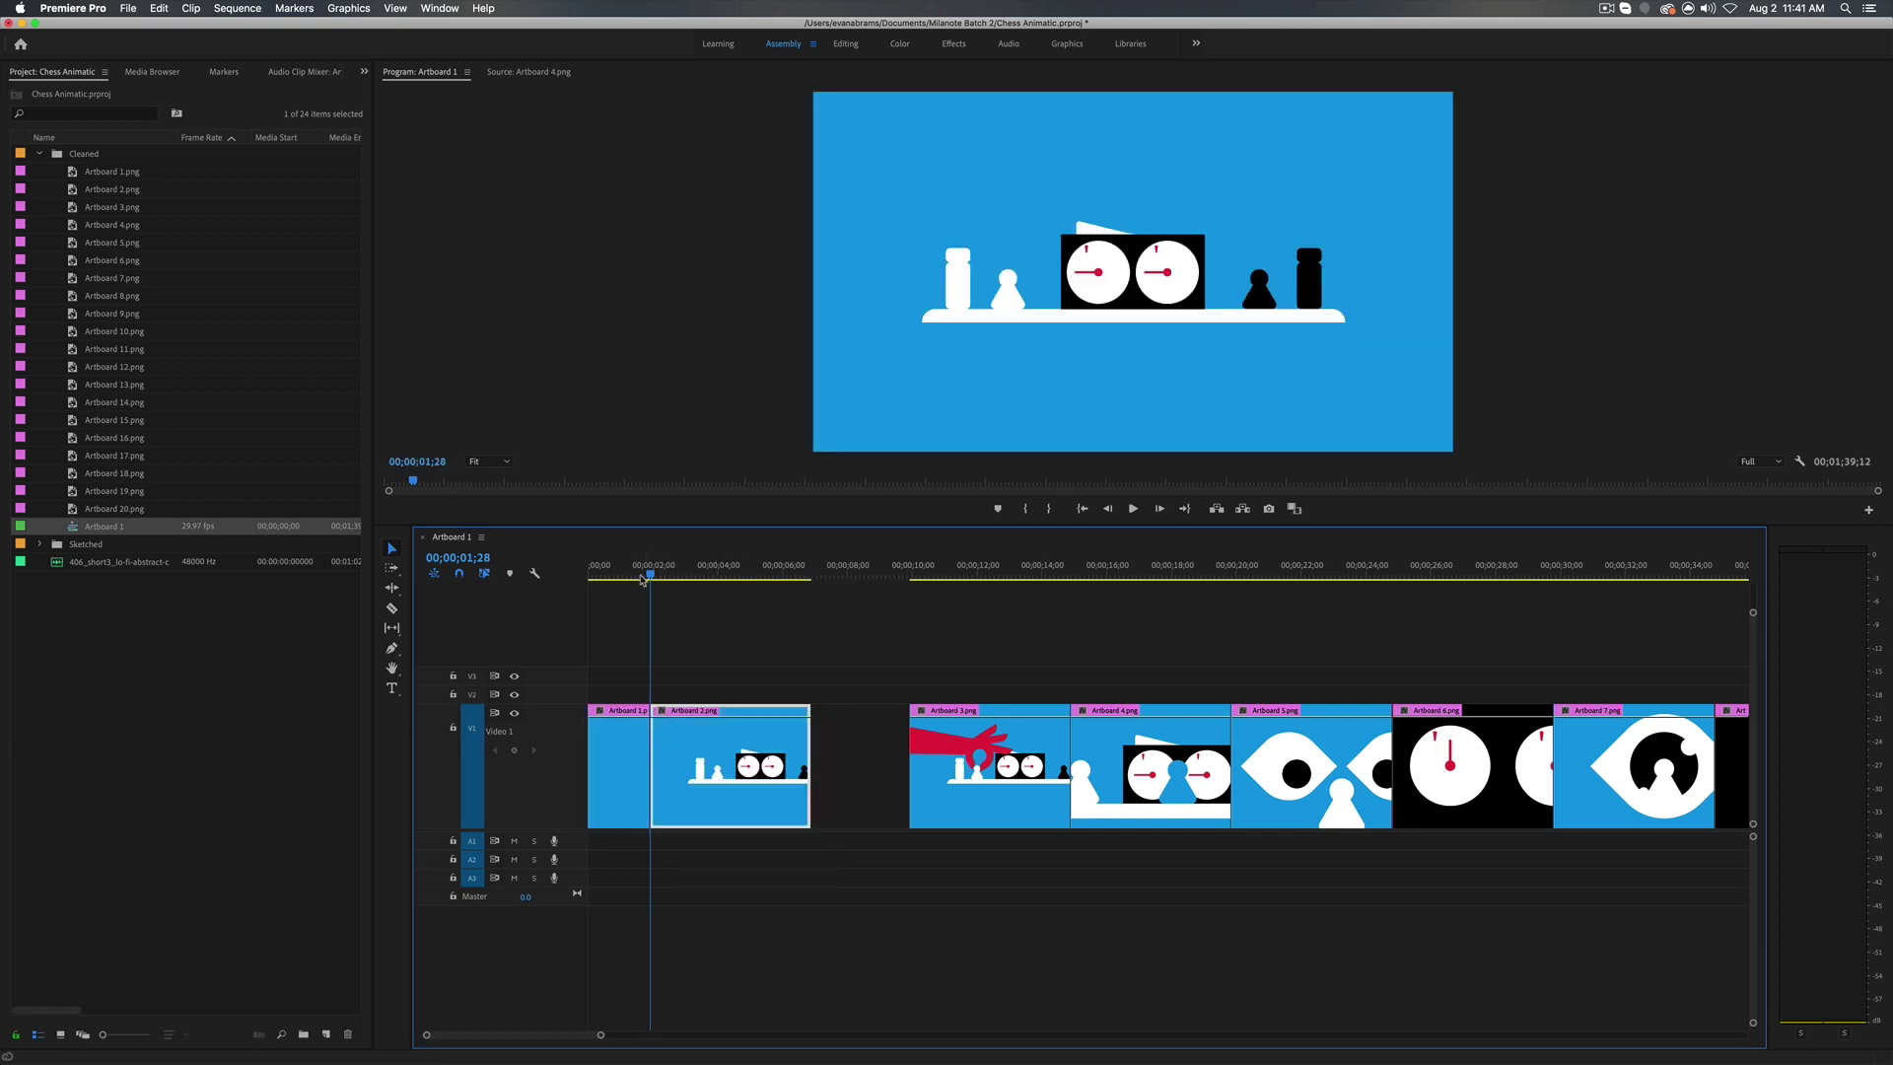
left_click_drag(642, 578, 577, 588)
key("space")
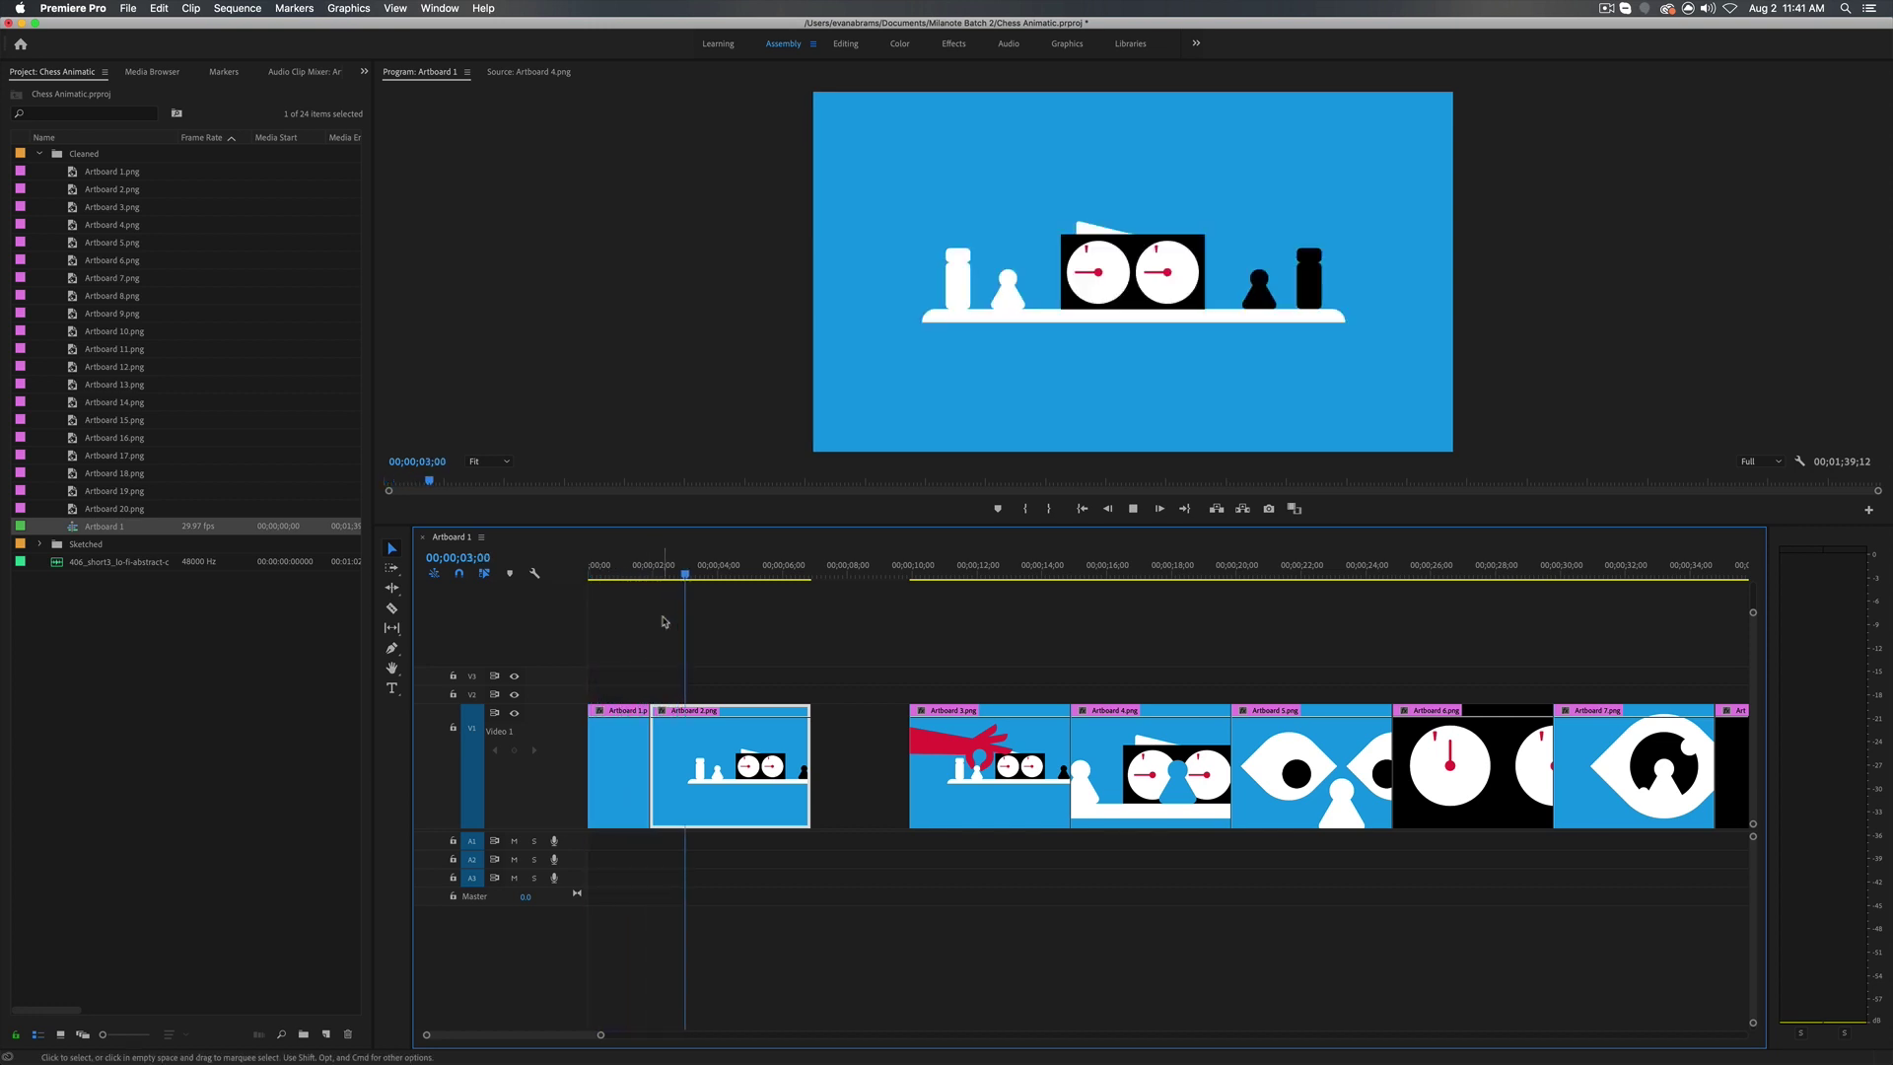
left_click(664, 576)
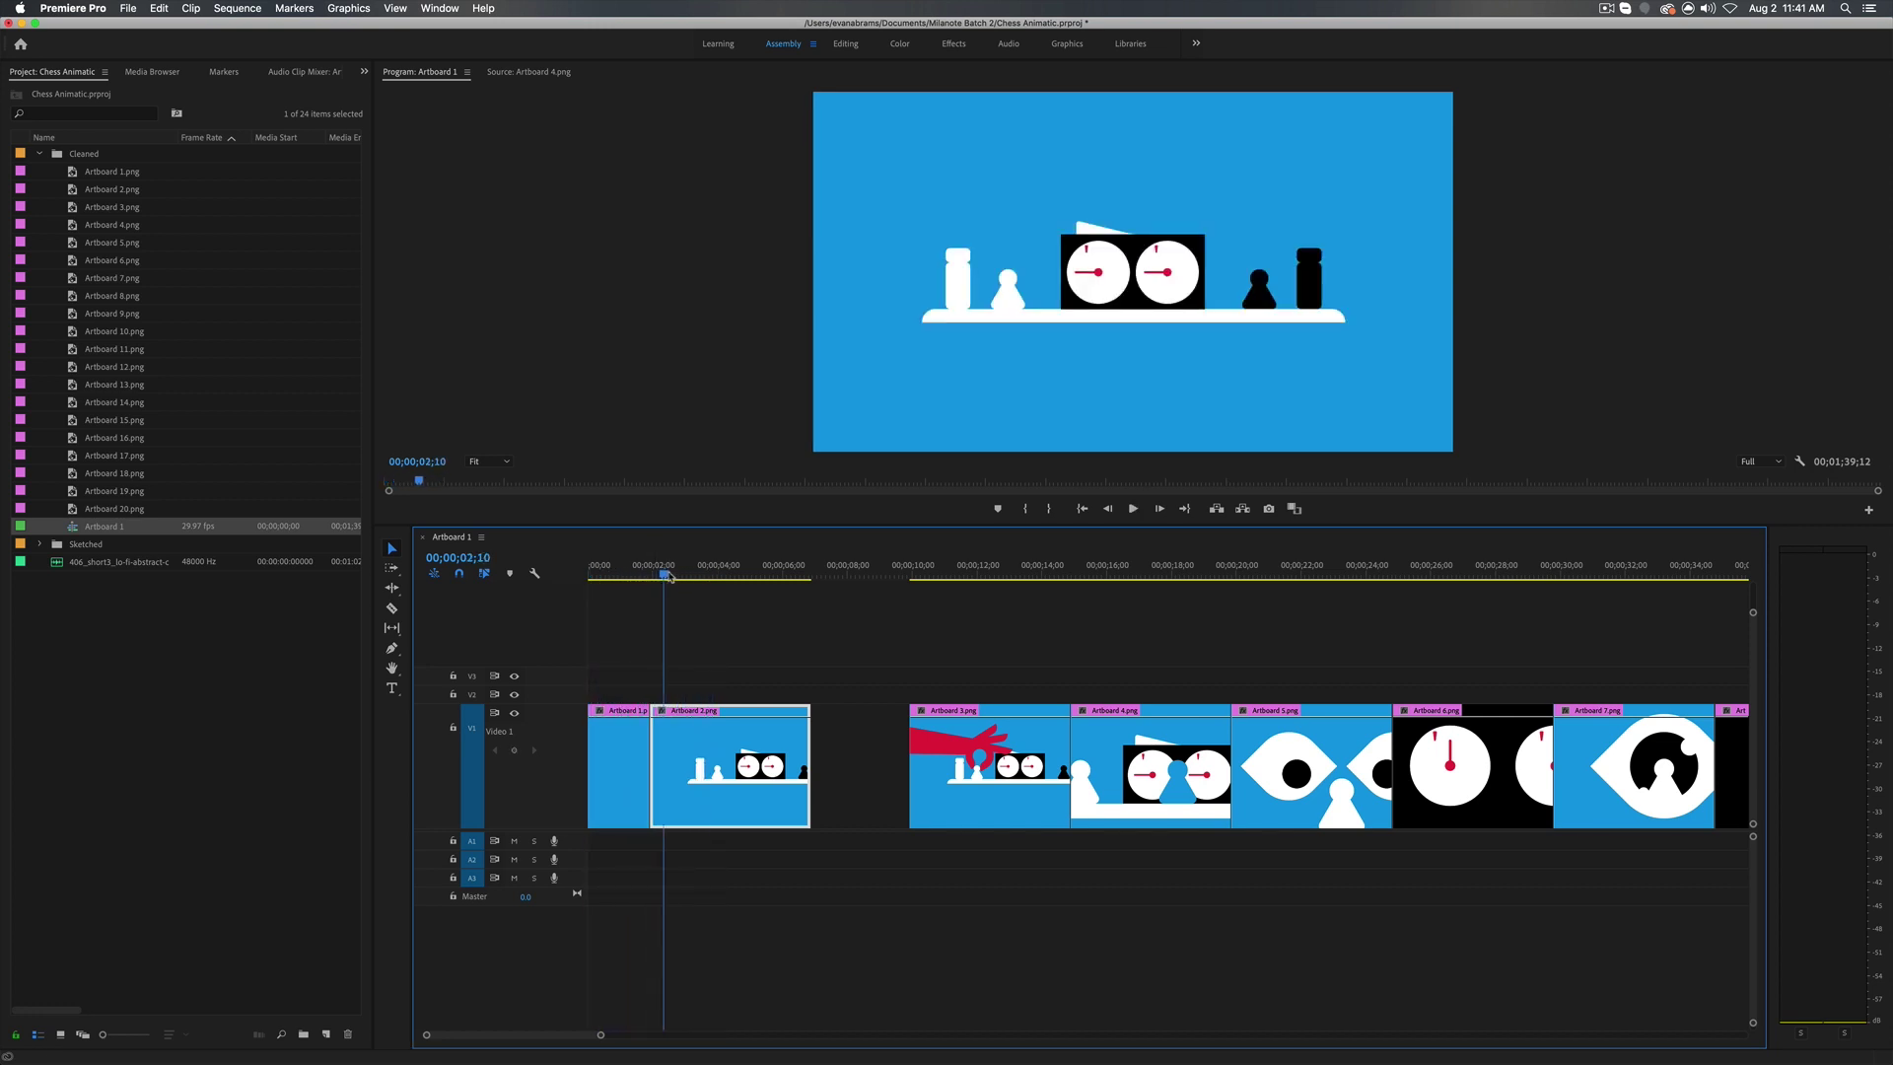
left_click_drag(668, 576, 682, 575)
left_click_drag(992, 766, 657, 626)
- Review the new opening order and select the narrow clip before the hand clip
left_click(631, 567)
key("space")
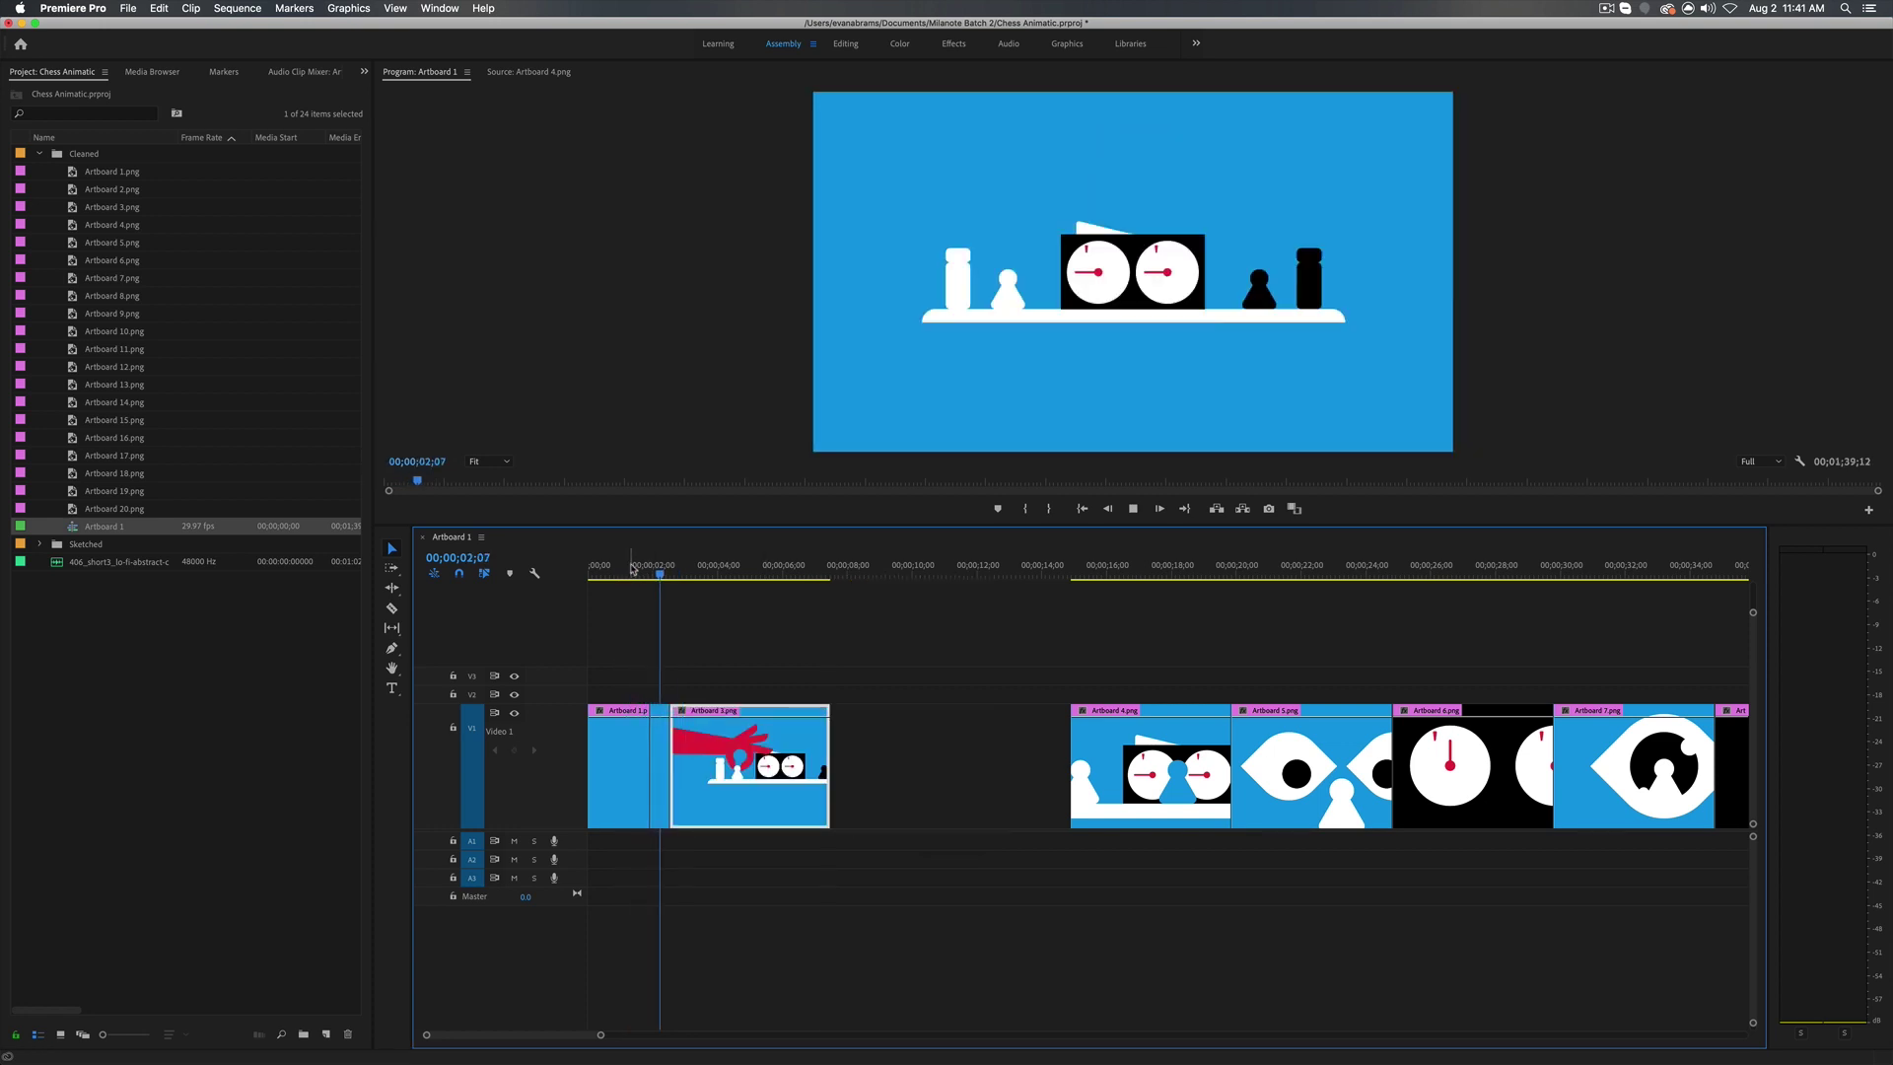
key("space")
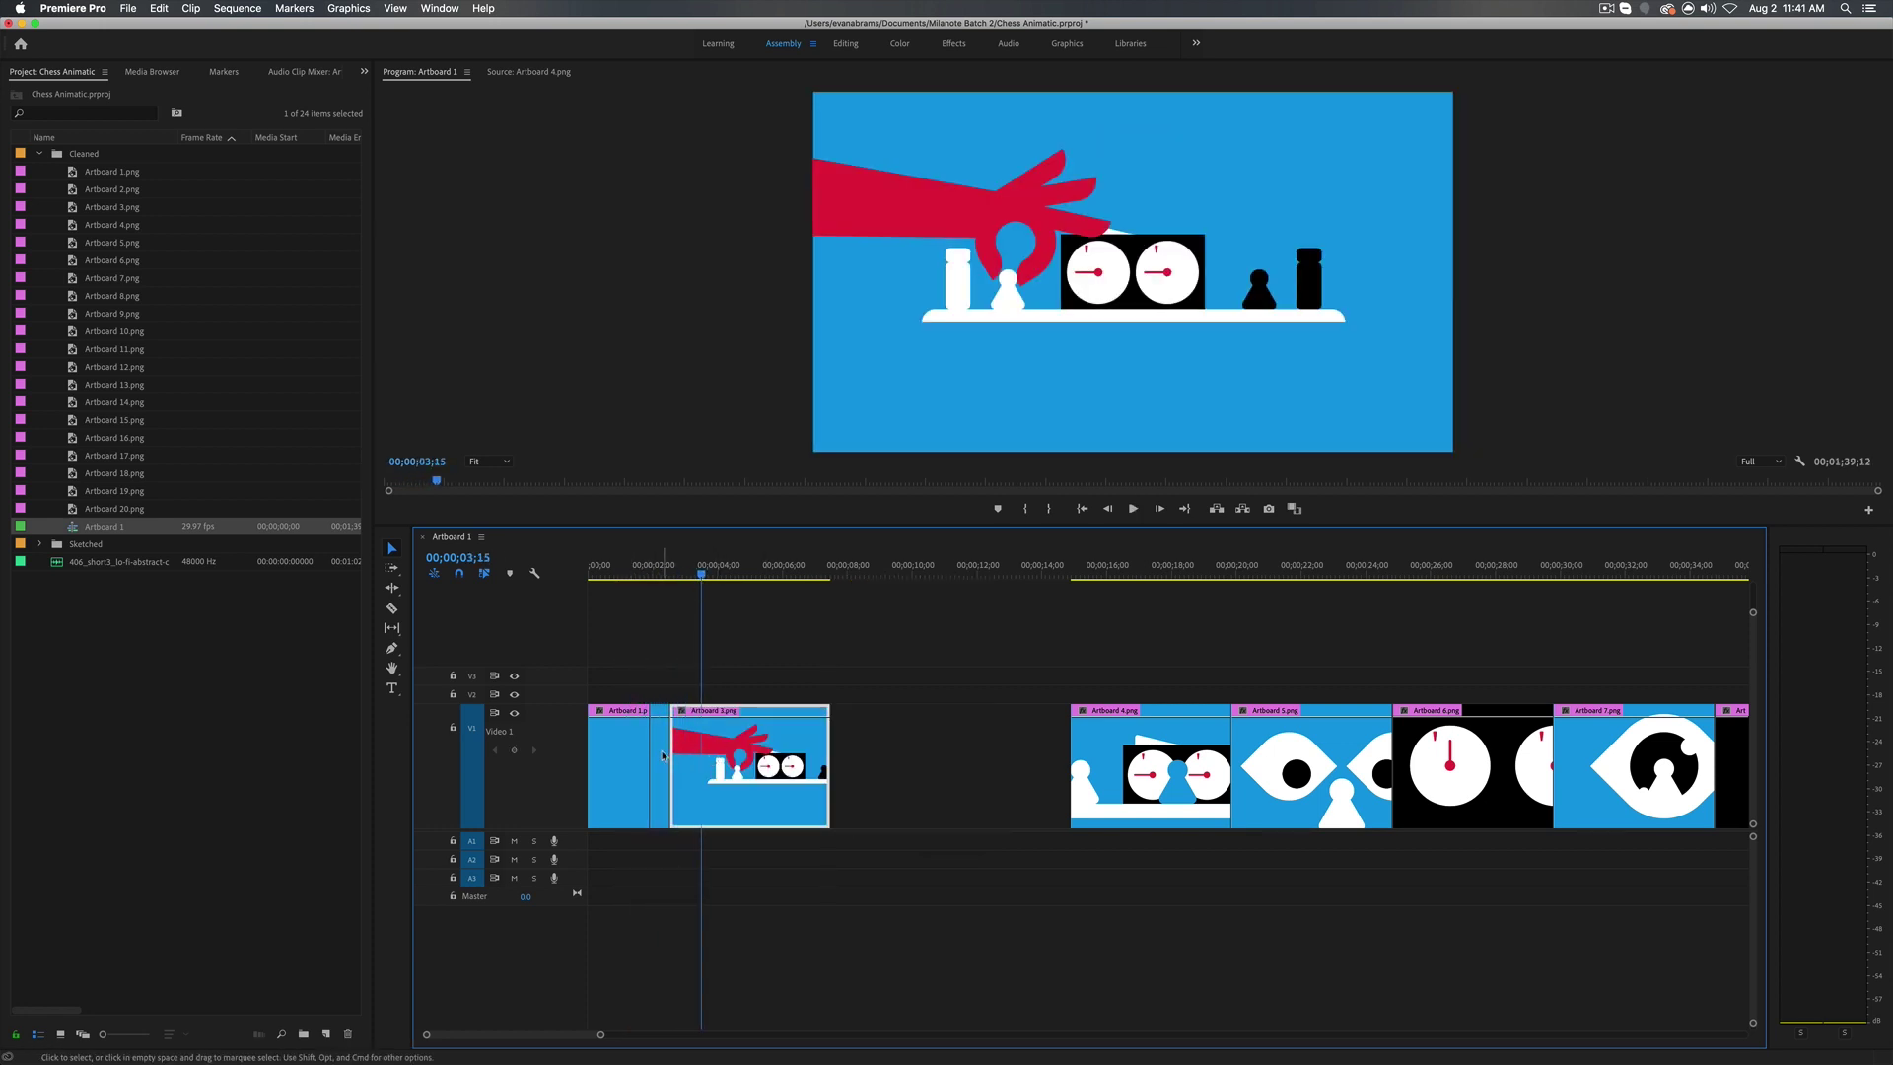
left_click(663, 756)
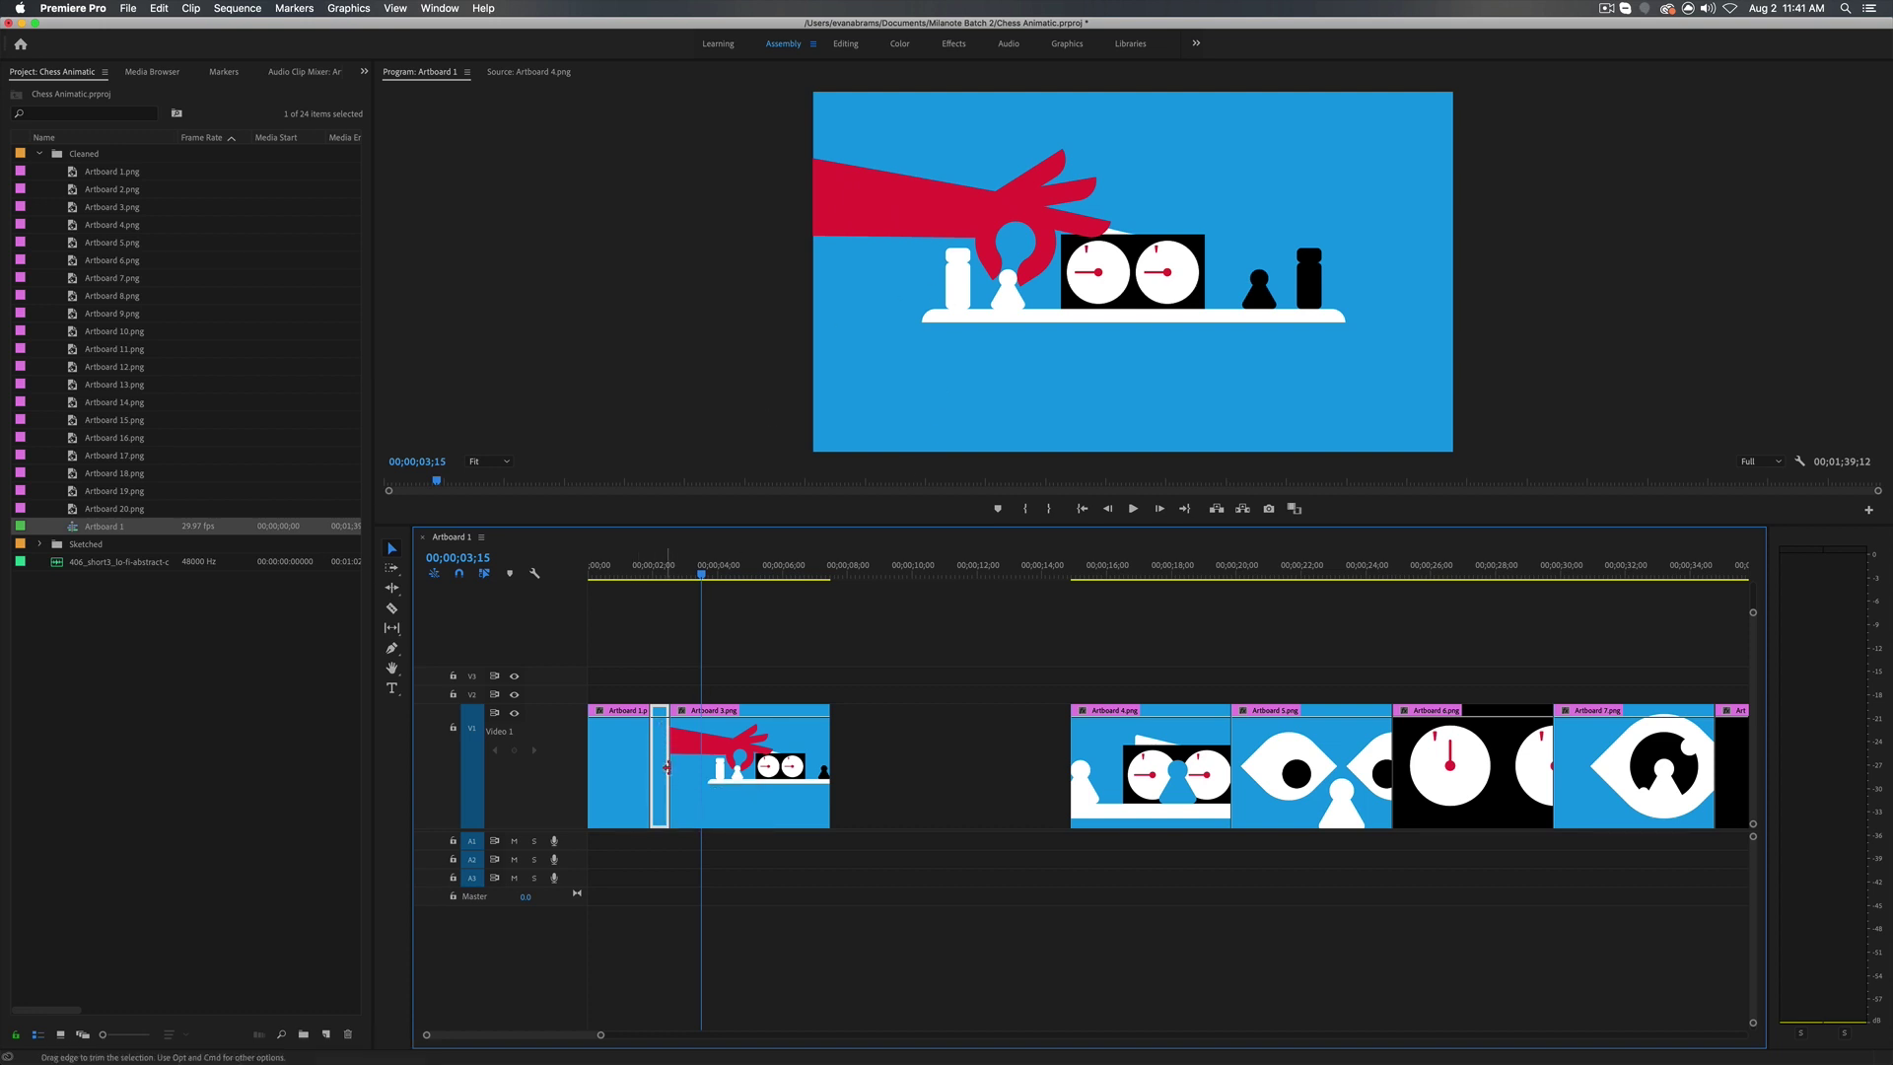
key("space")
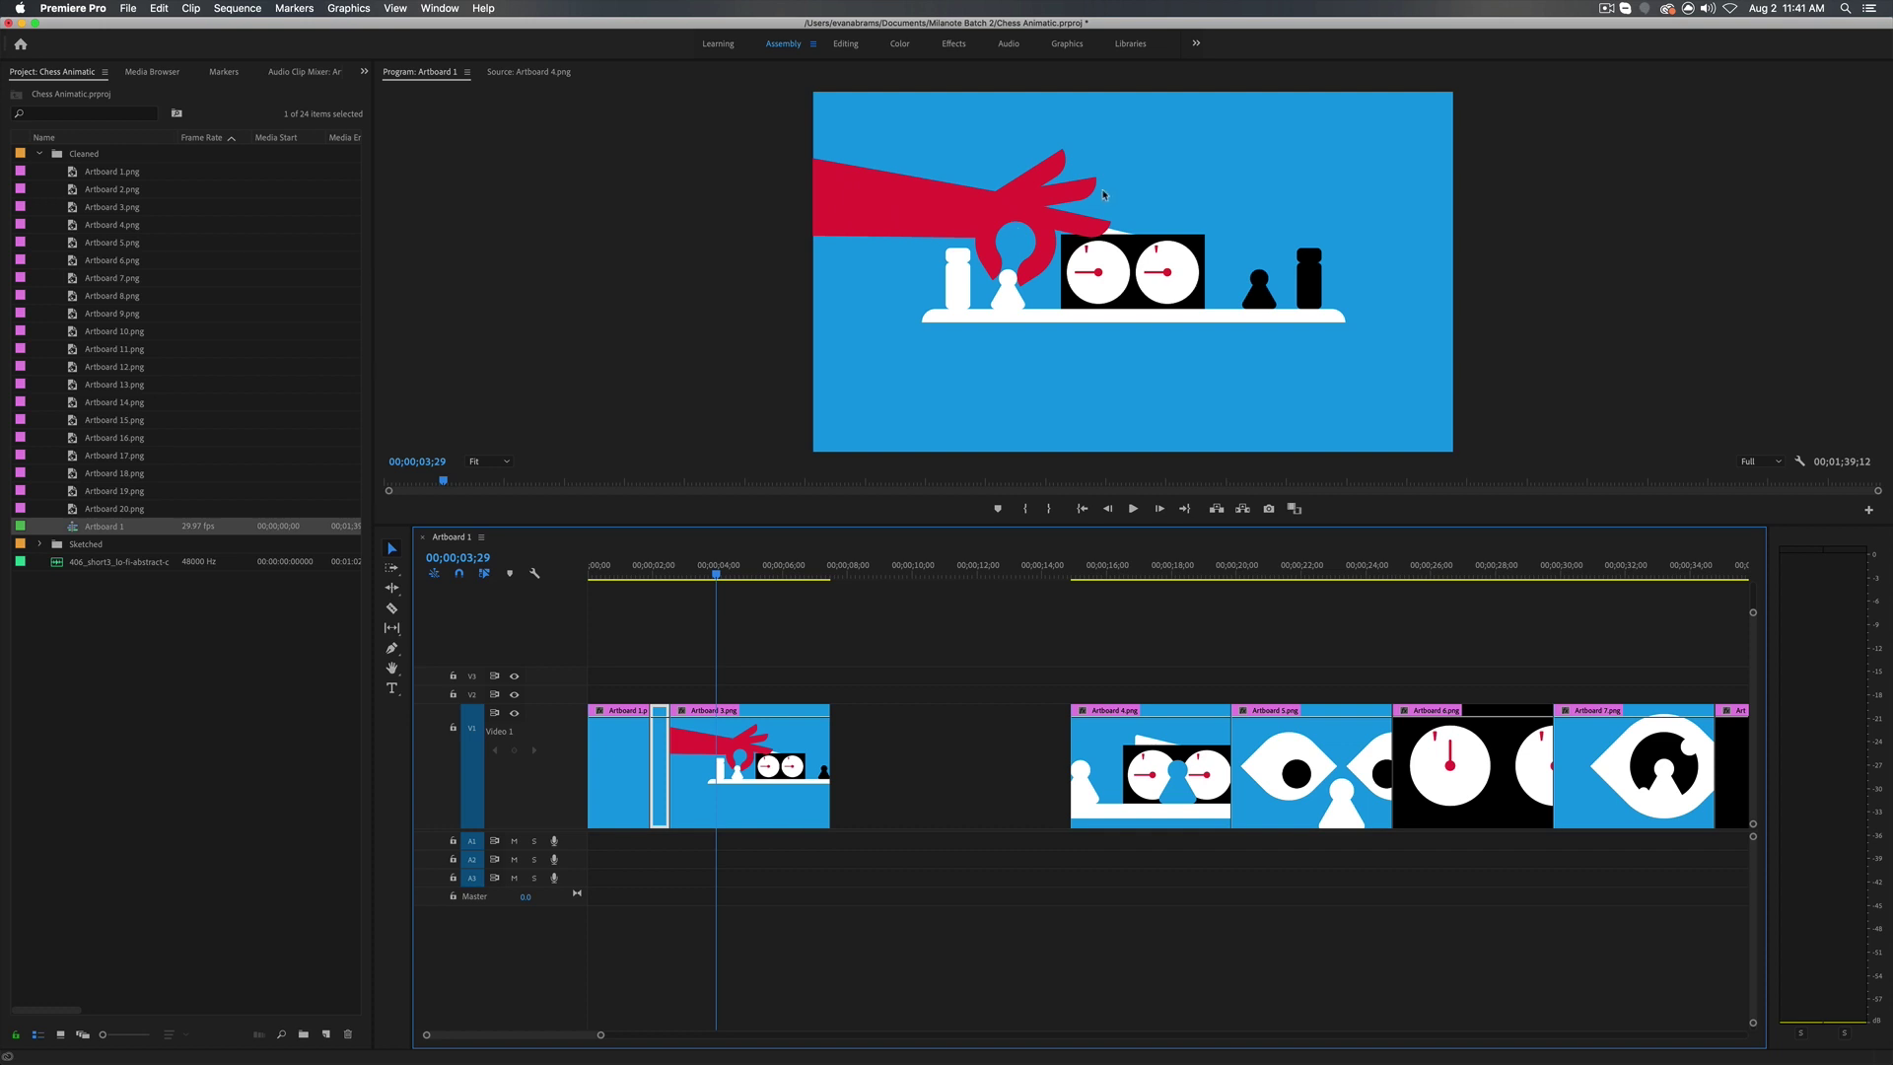
left_click(762, 570)
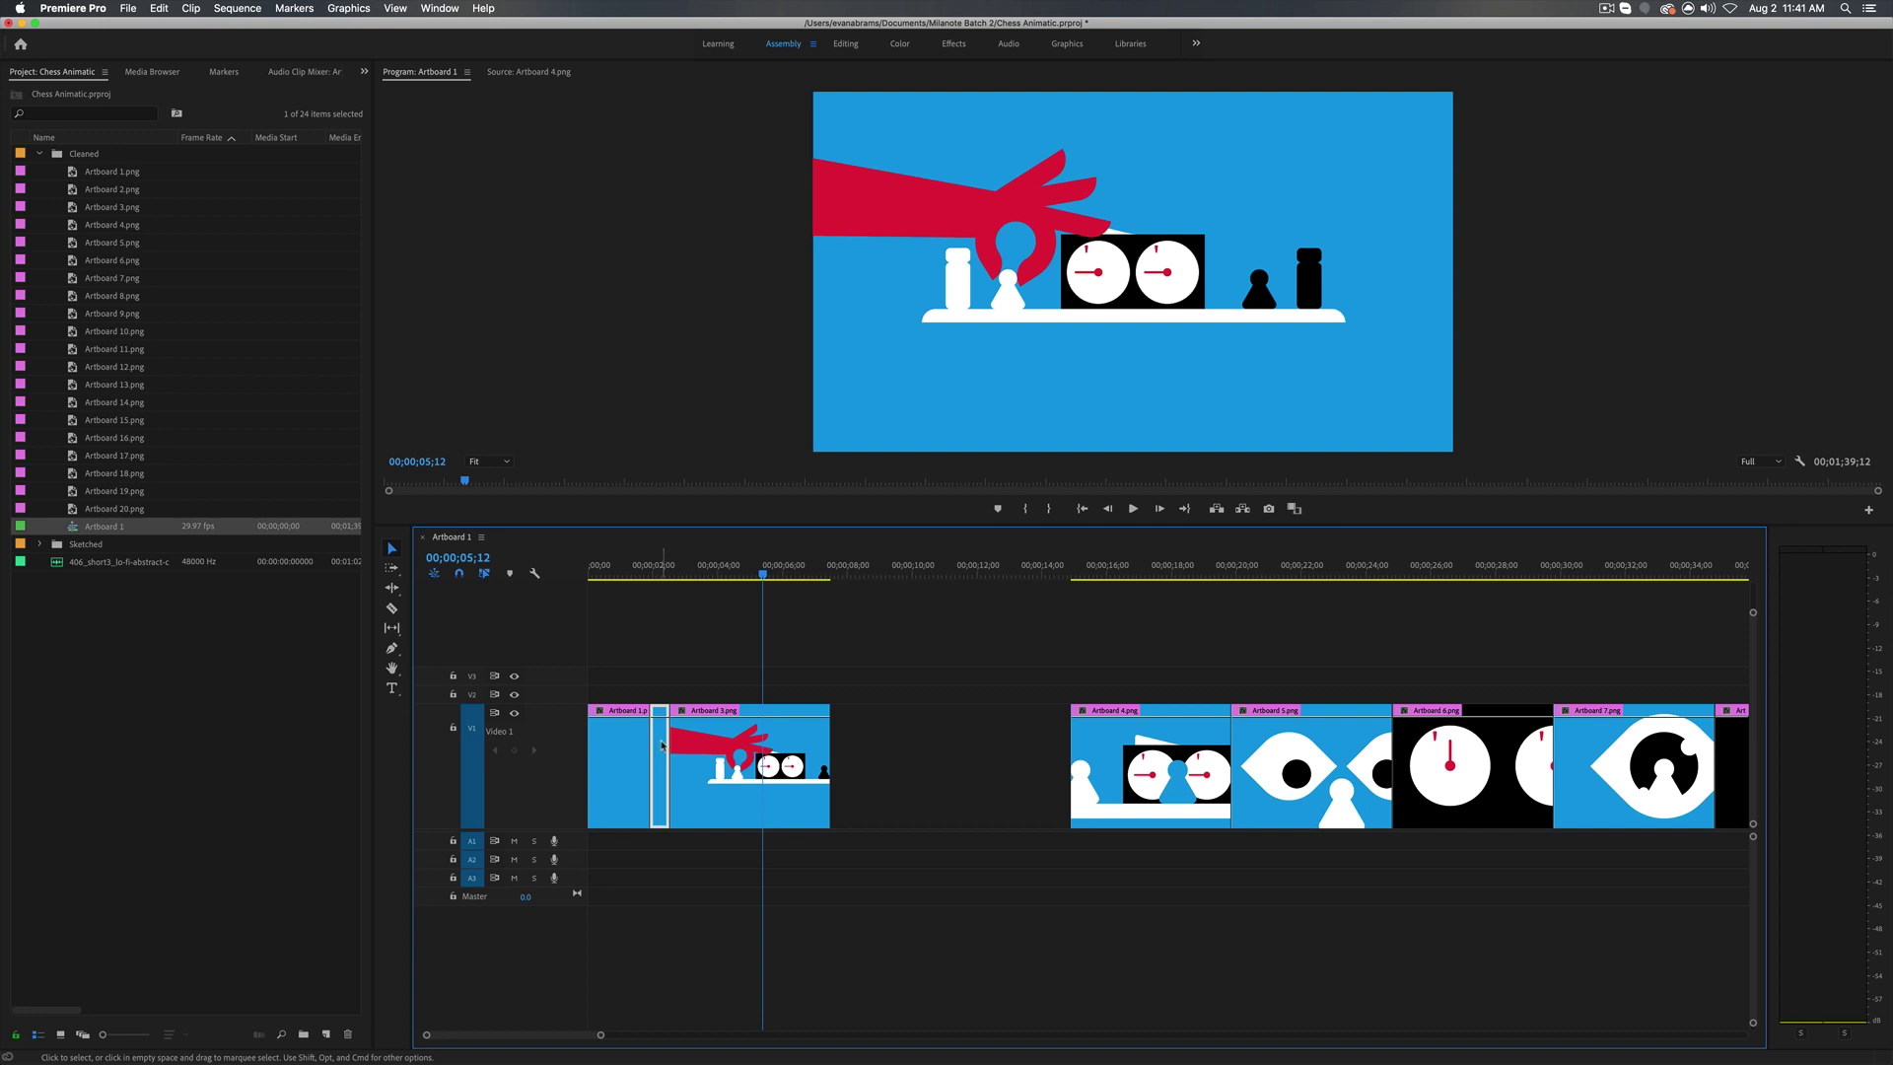
- Move the short Artboard 2 clip, extend the hand clip by 10 frames, and pack the opening to 05;20
left_click_drag(662, 745, 688, 613)
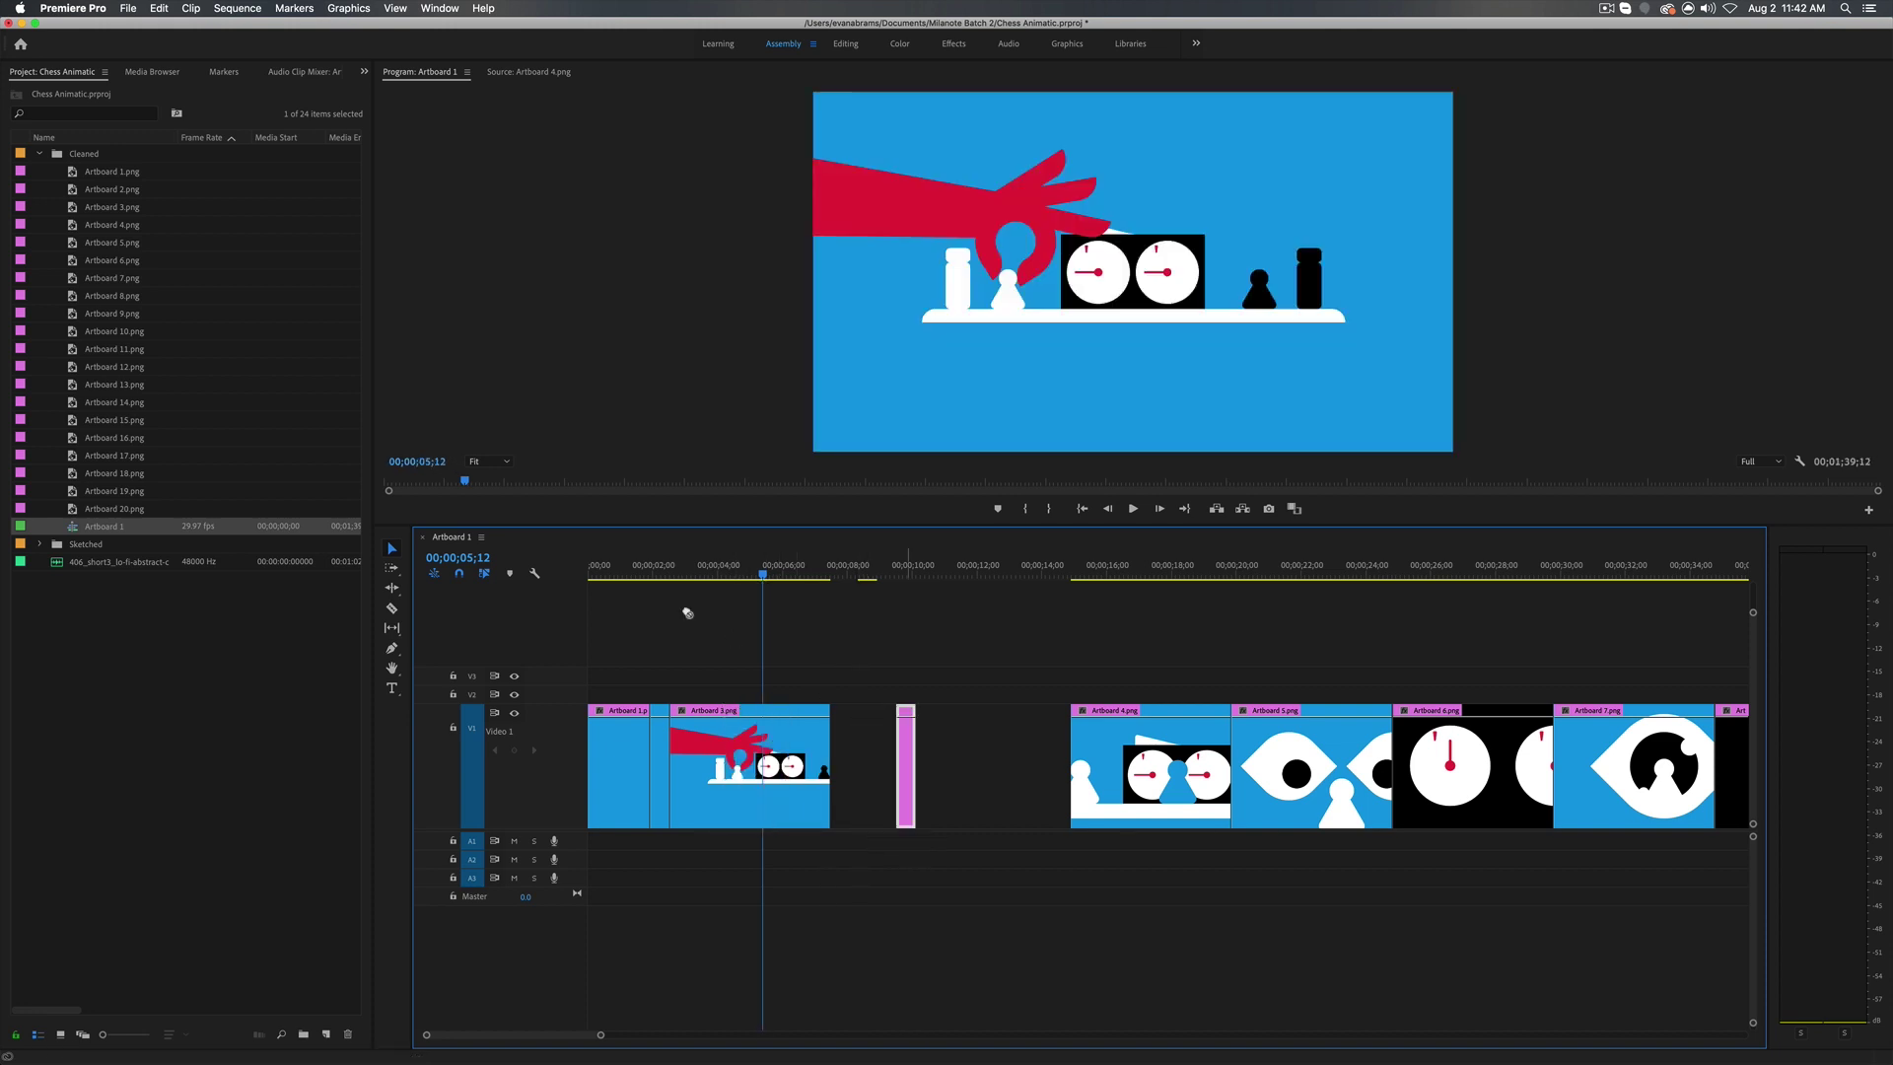
left_click(687, 614)
left_click(619, 572)
key("space")
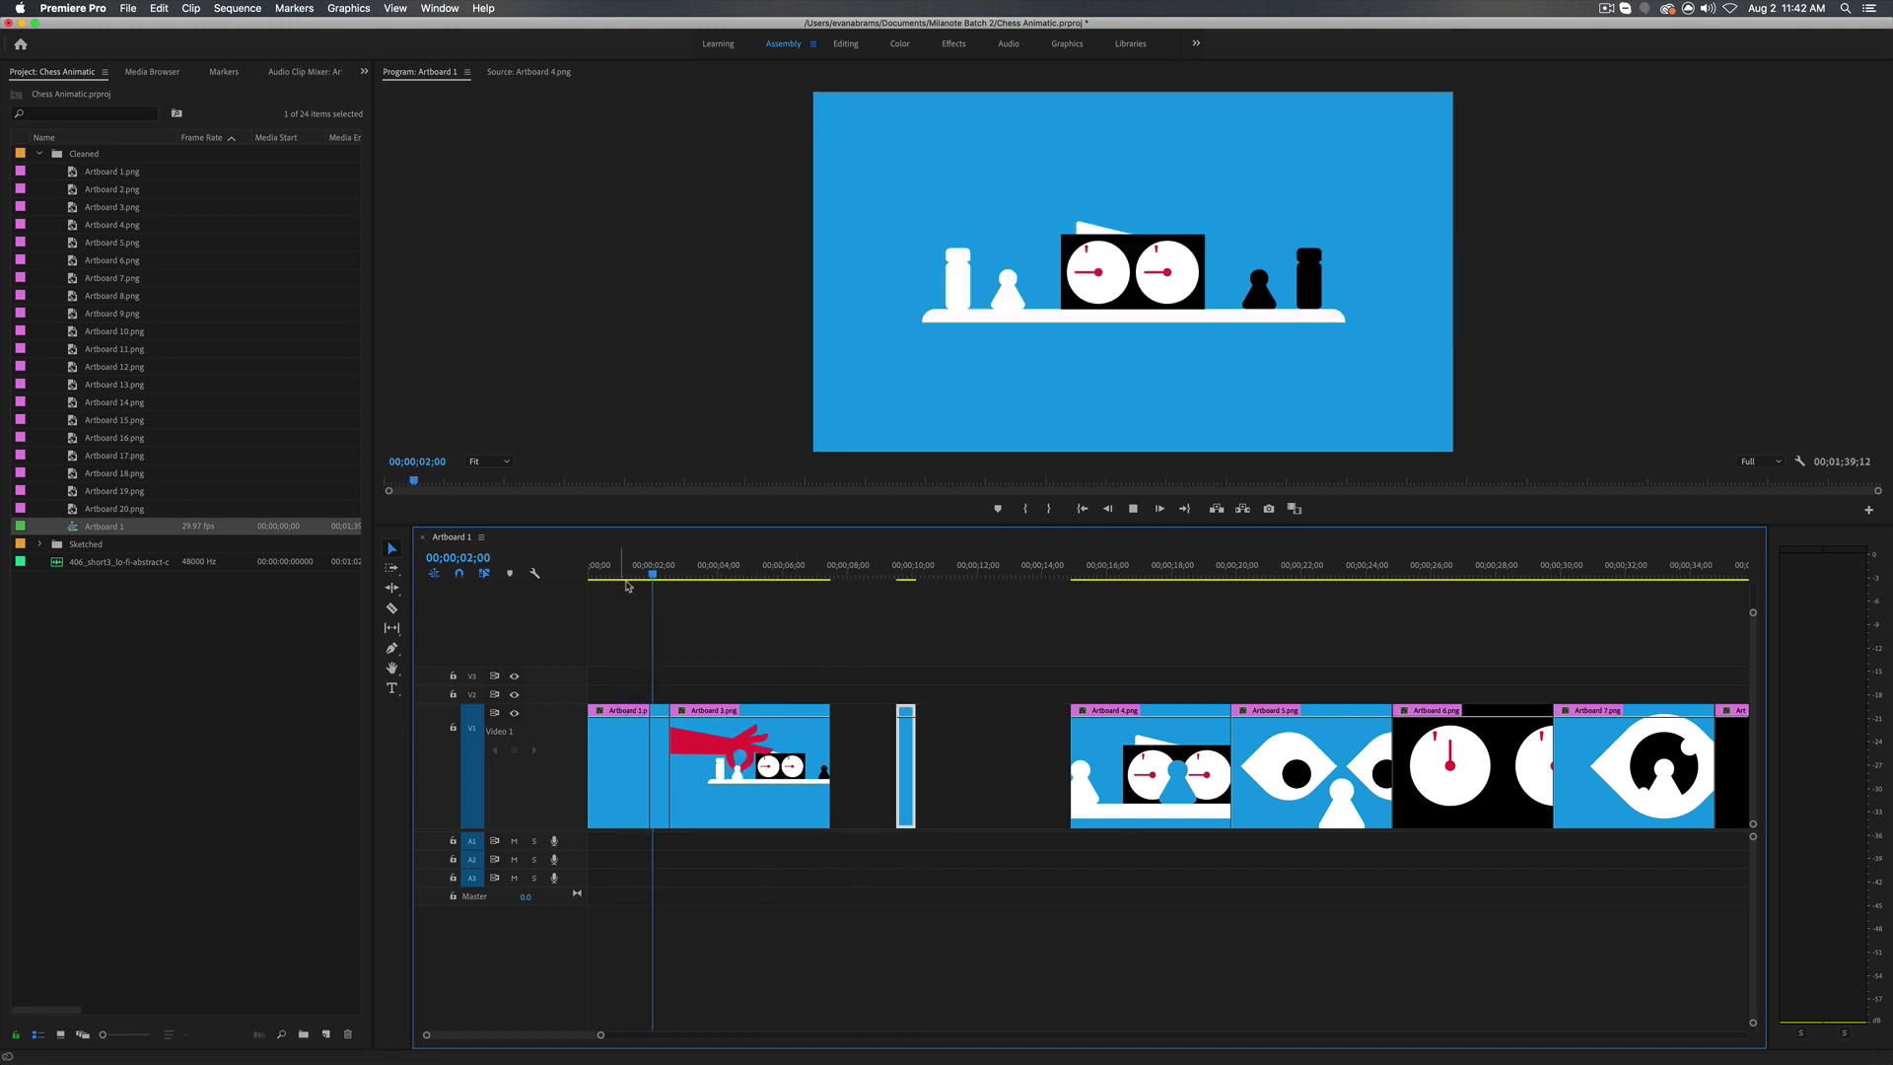
key("space")
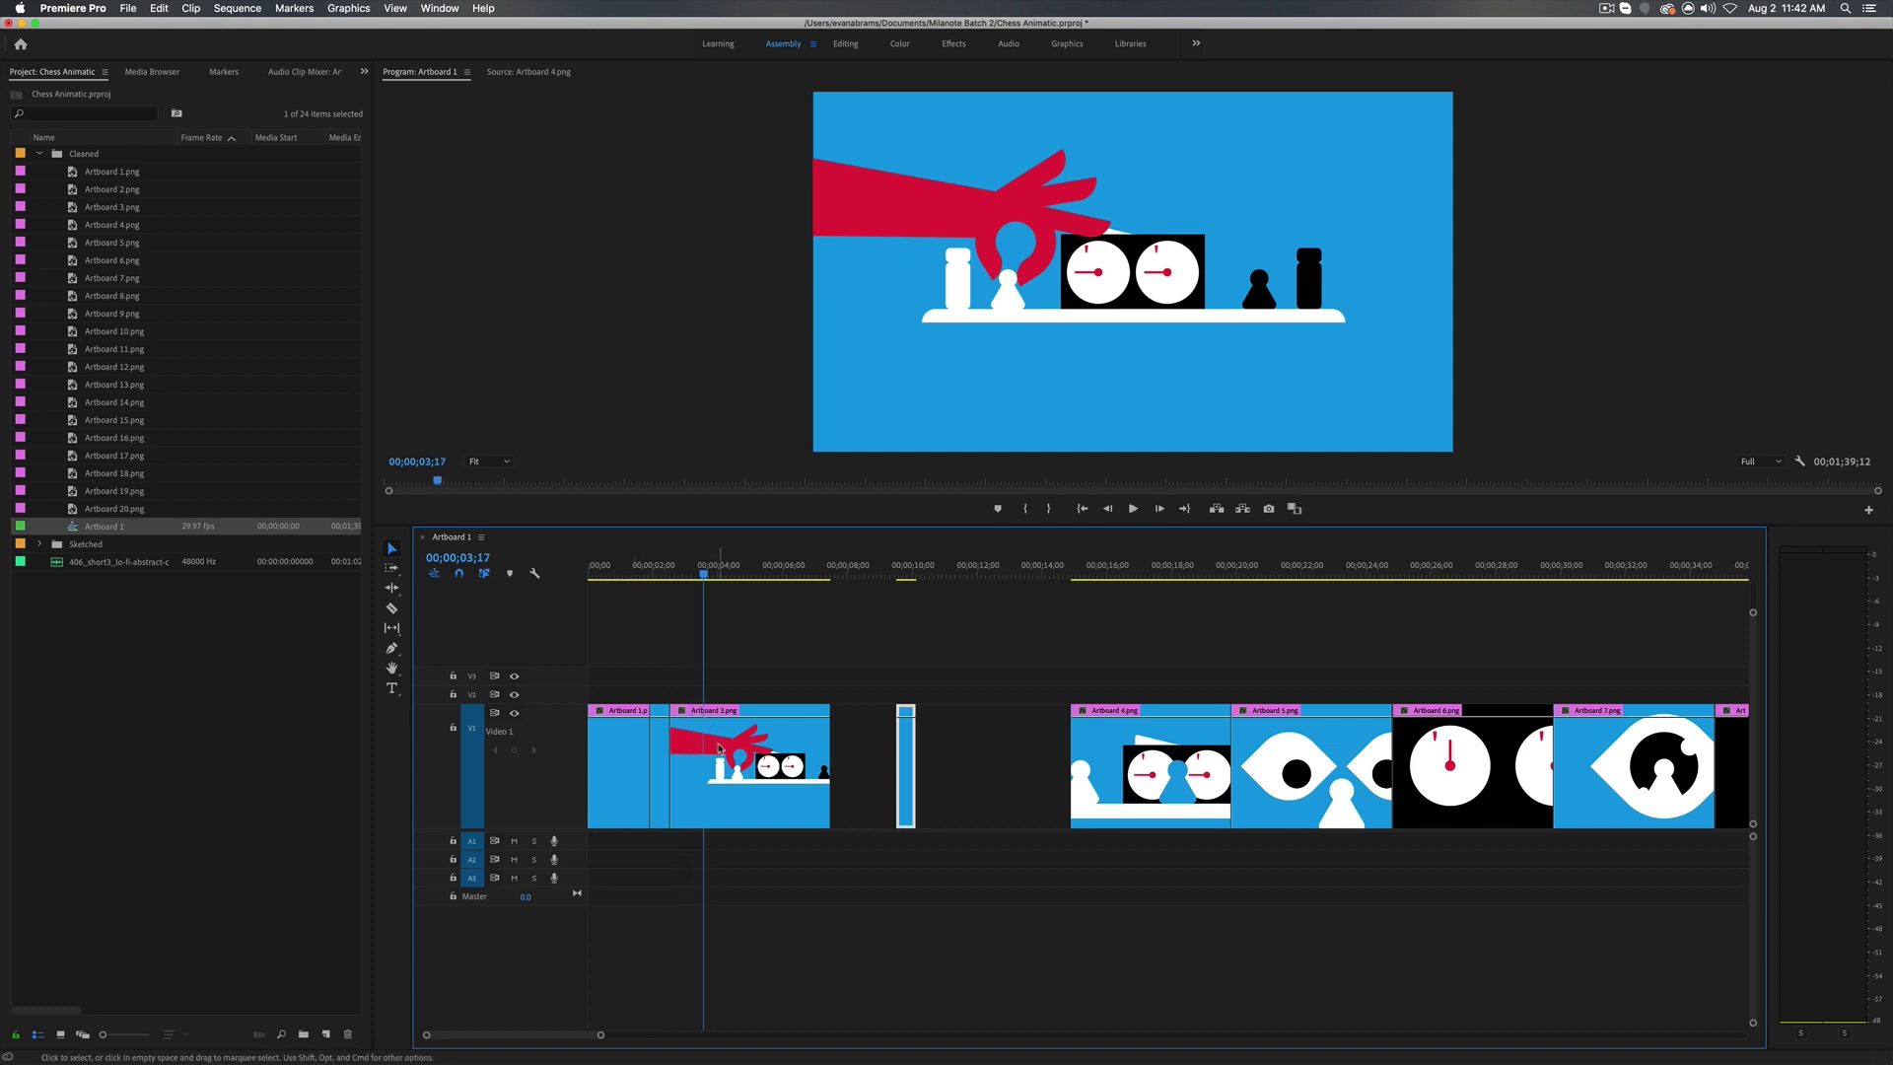
mouse_move(719, 749)
left_mouse_down()
mouse_move(738, 748)
mouse_move(689, 735)
left_mouse_up()
left_click_drag(906, 759, 804, 750)
- Trim Artboard 4.png to end near 8 seconds and play the opening back from the start
key("space")
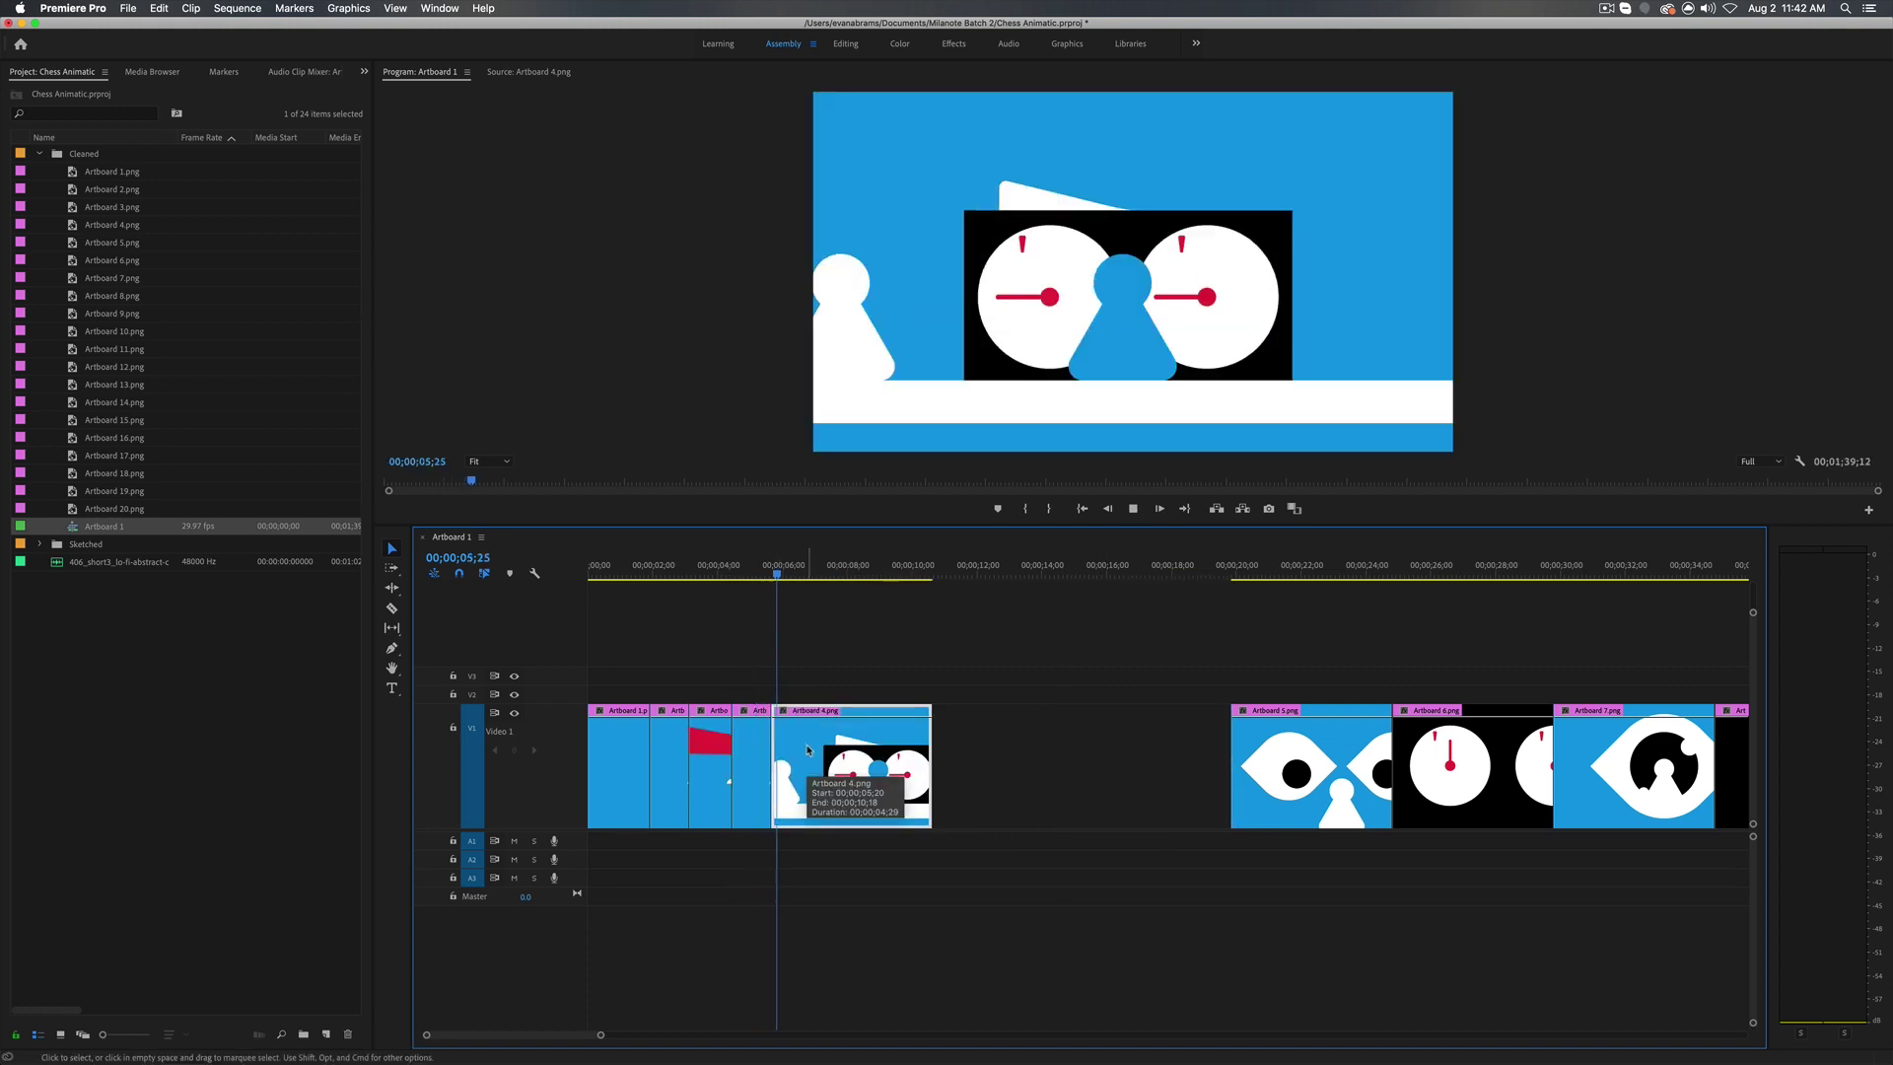
left_click_drag(930, 750, 853, 749)
key("Home")
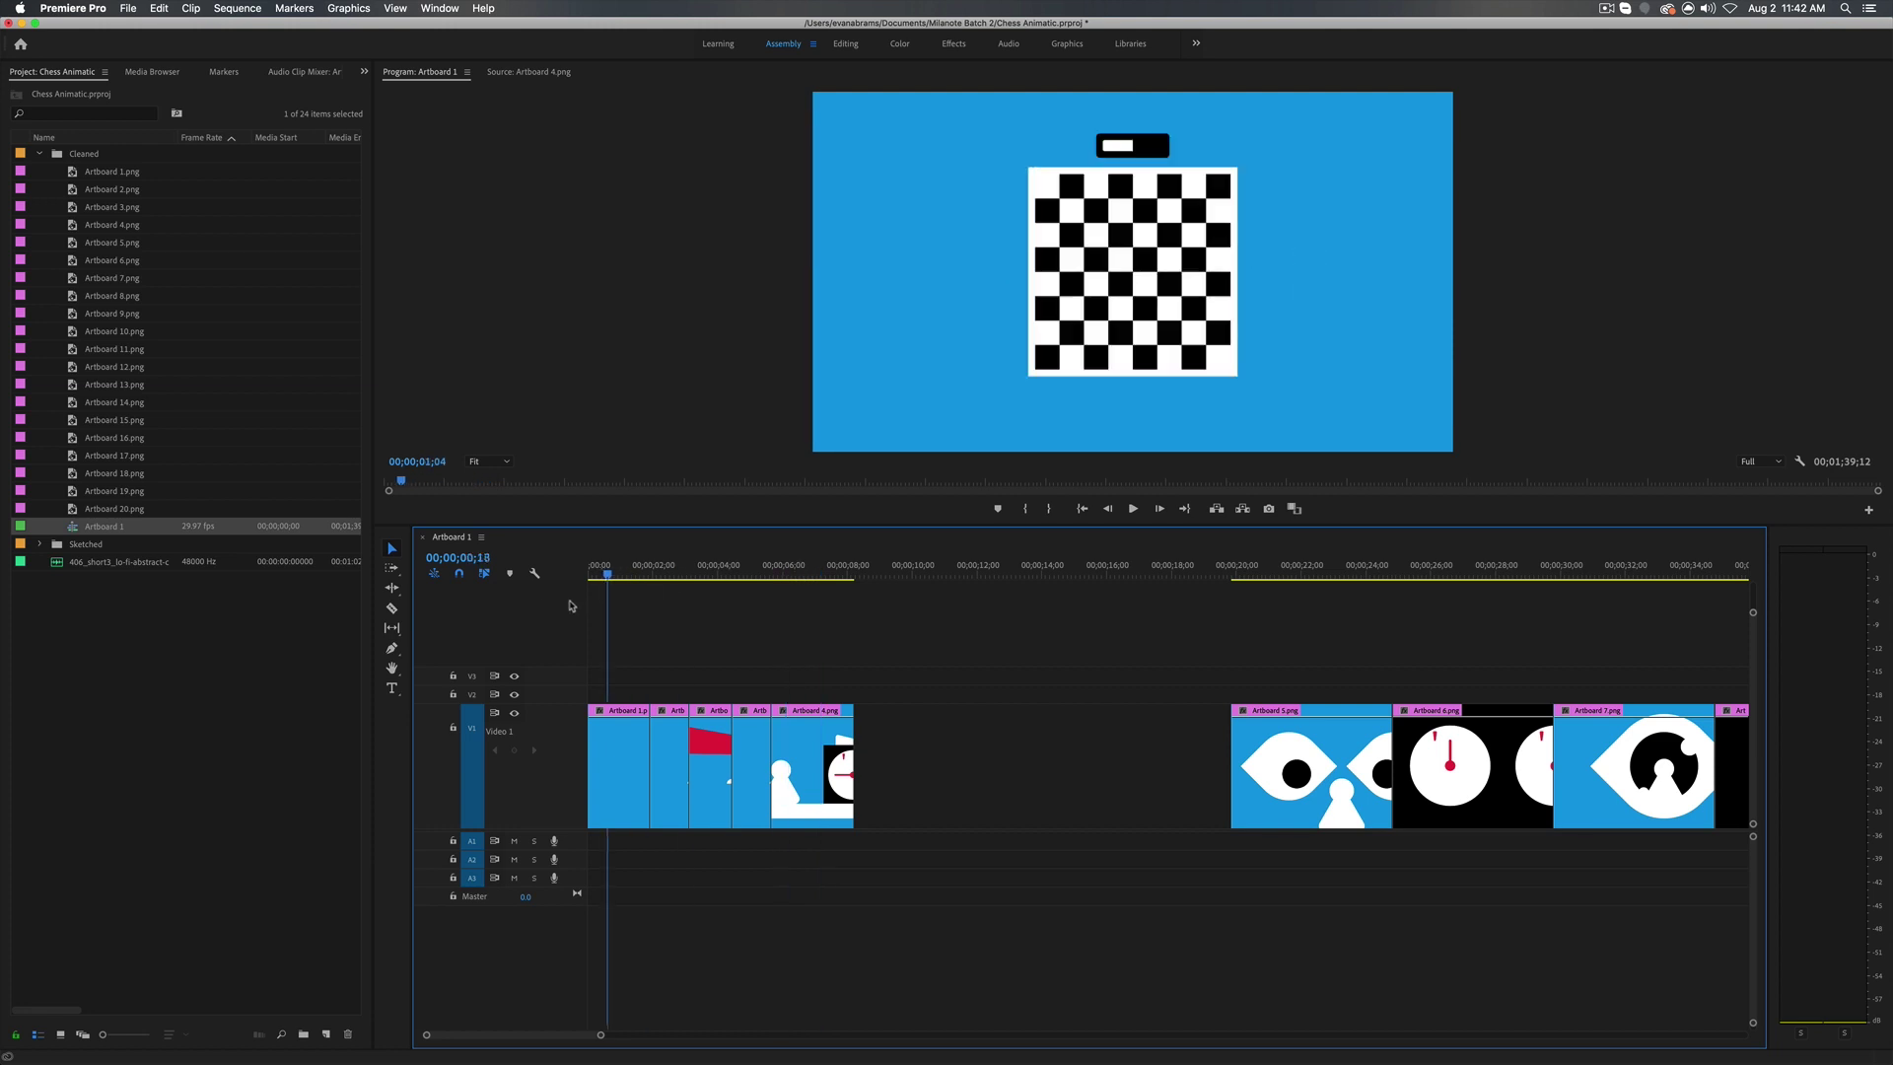
key("Home")
key("space")
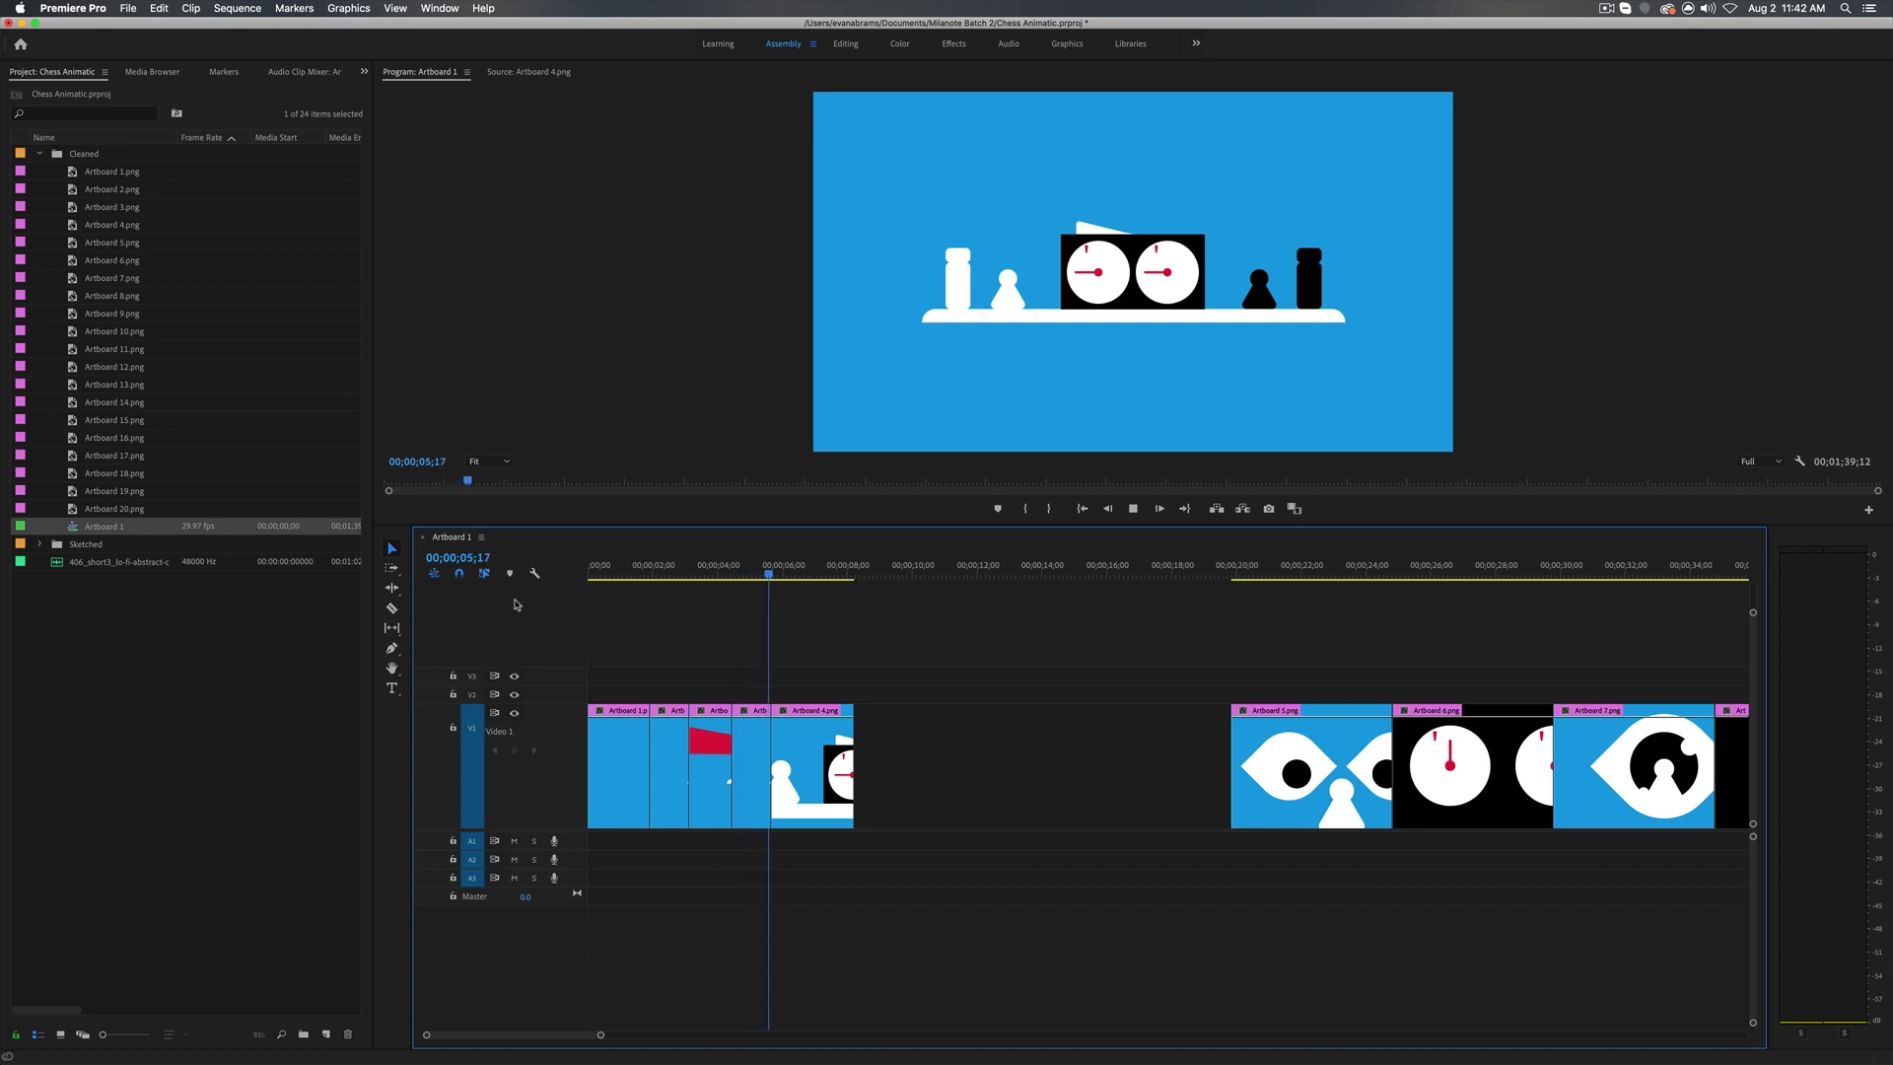
key("space")
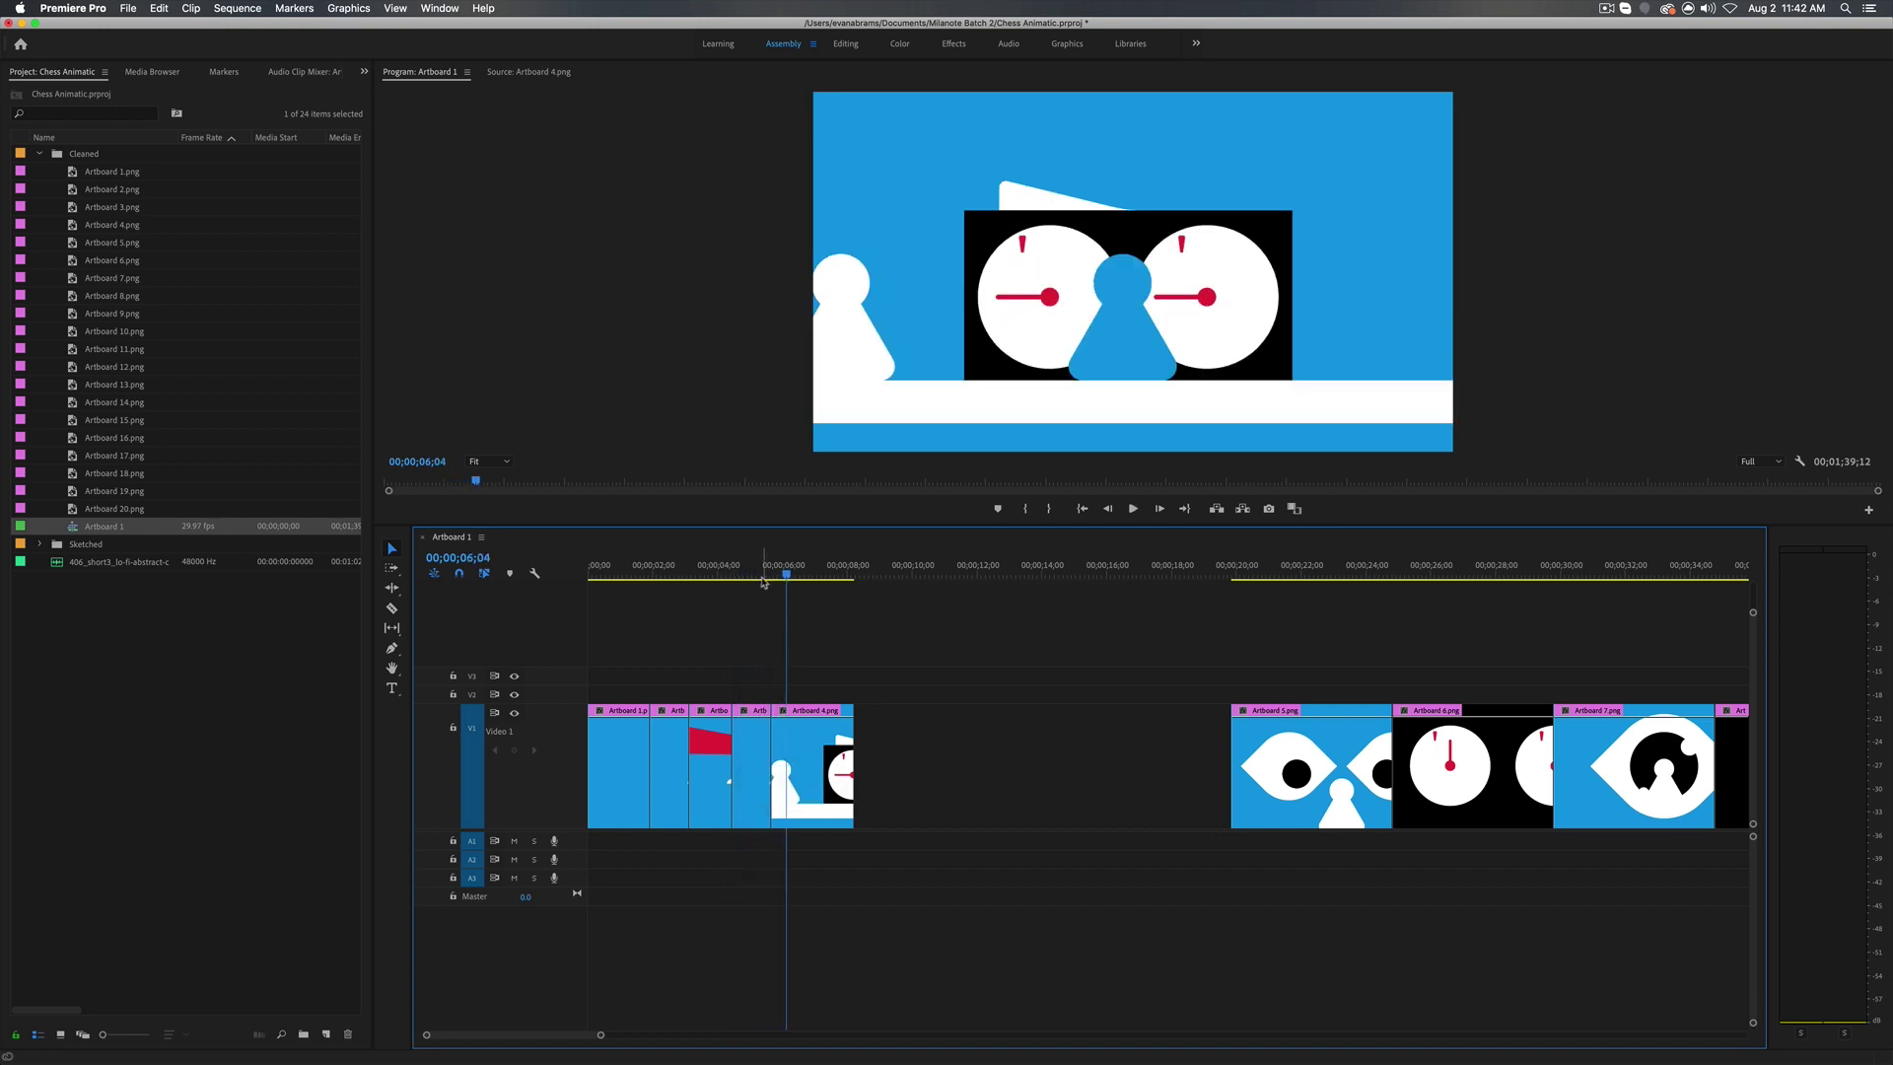
left_click(685, 570)
key("space")
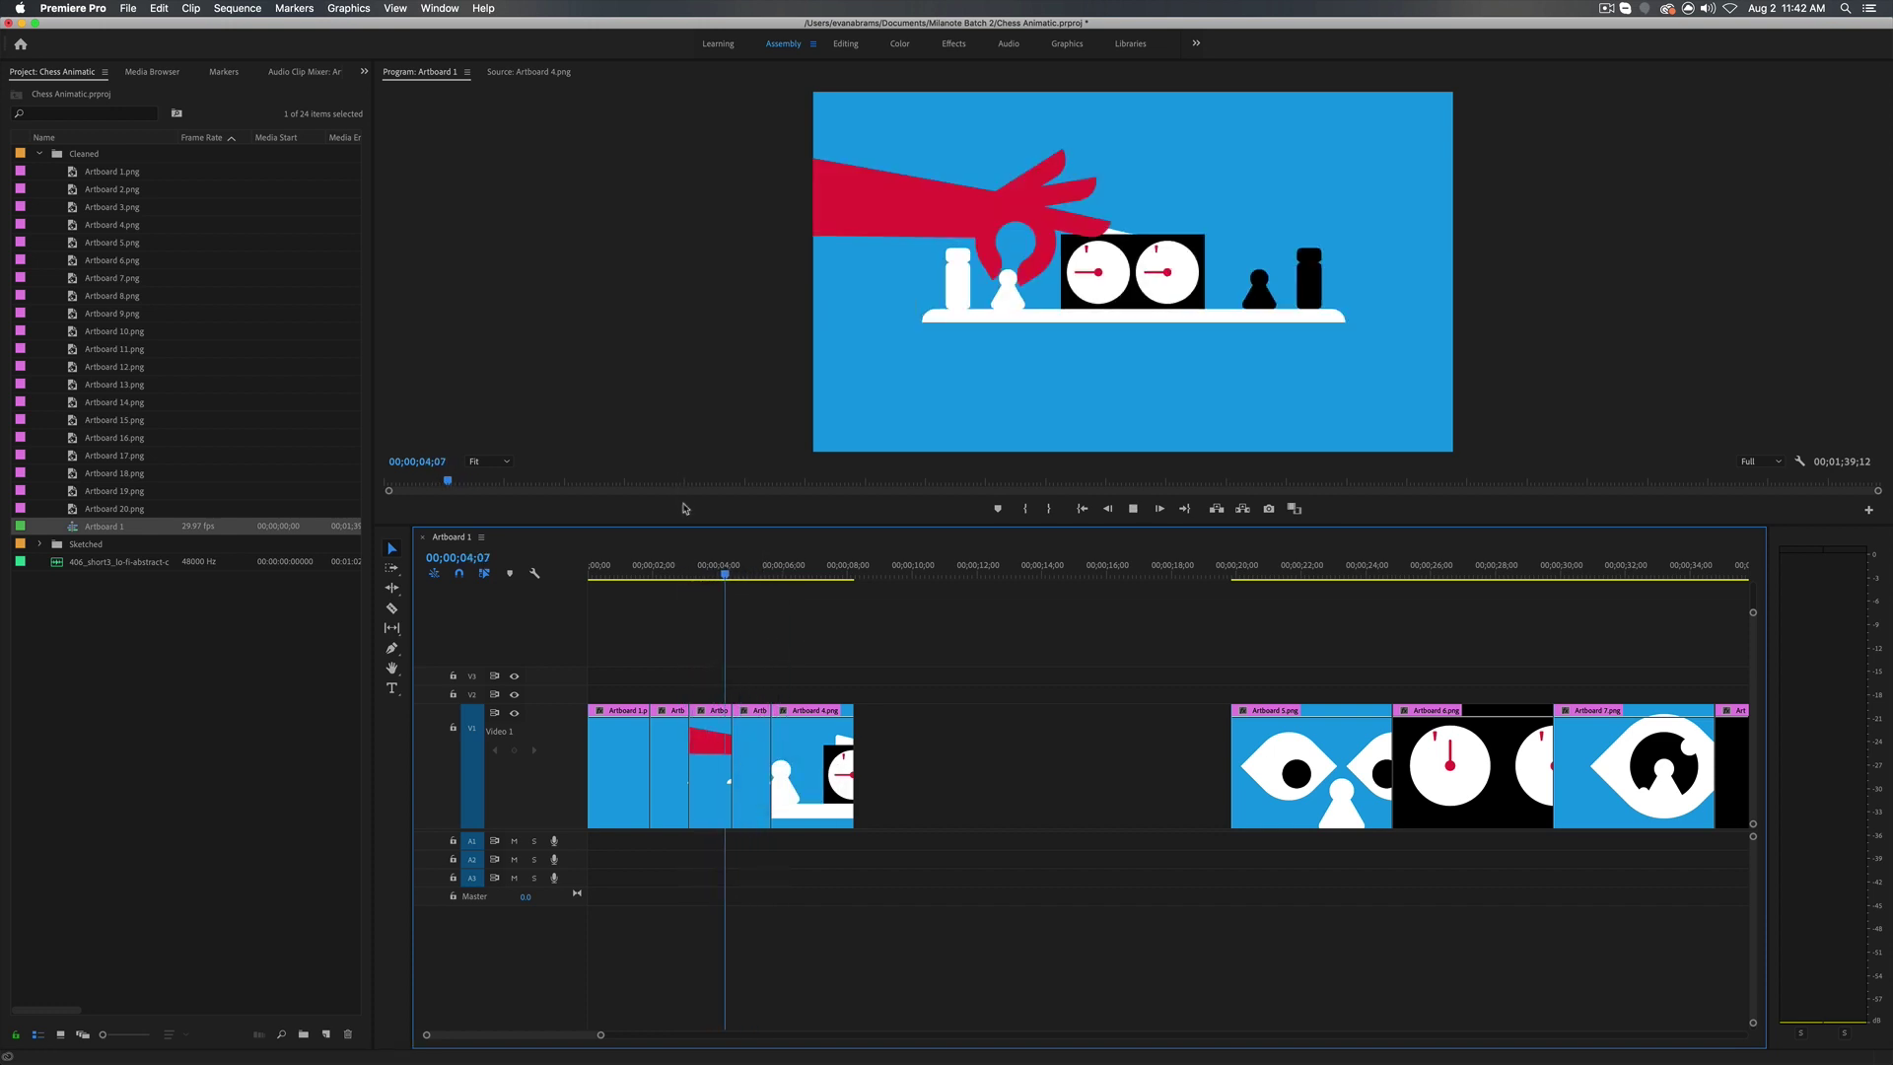
key("space")
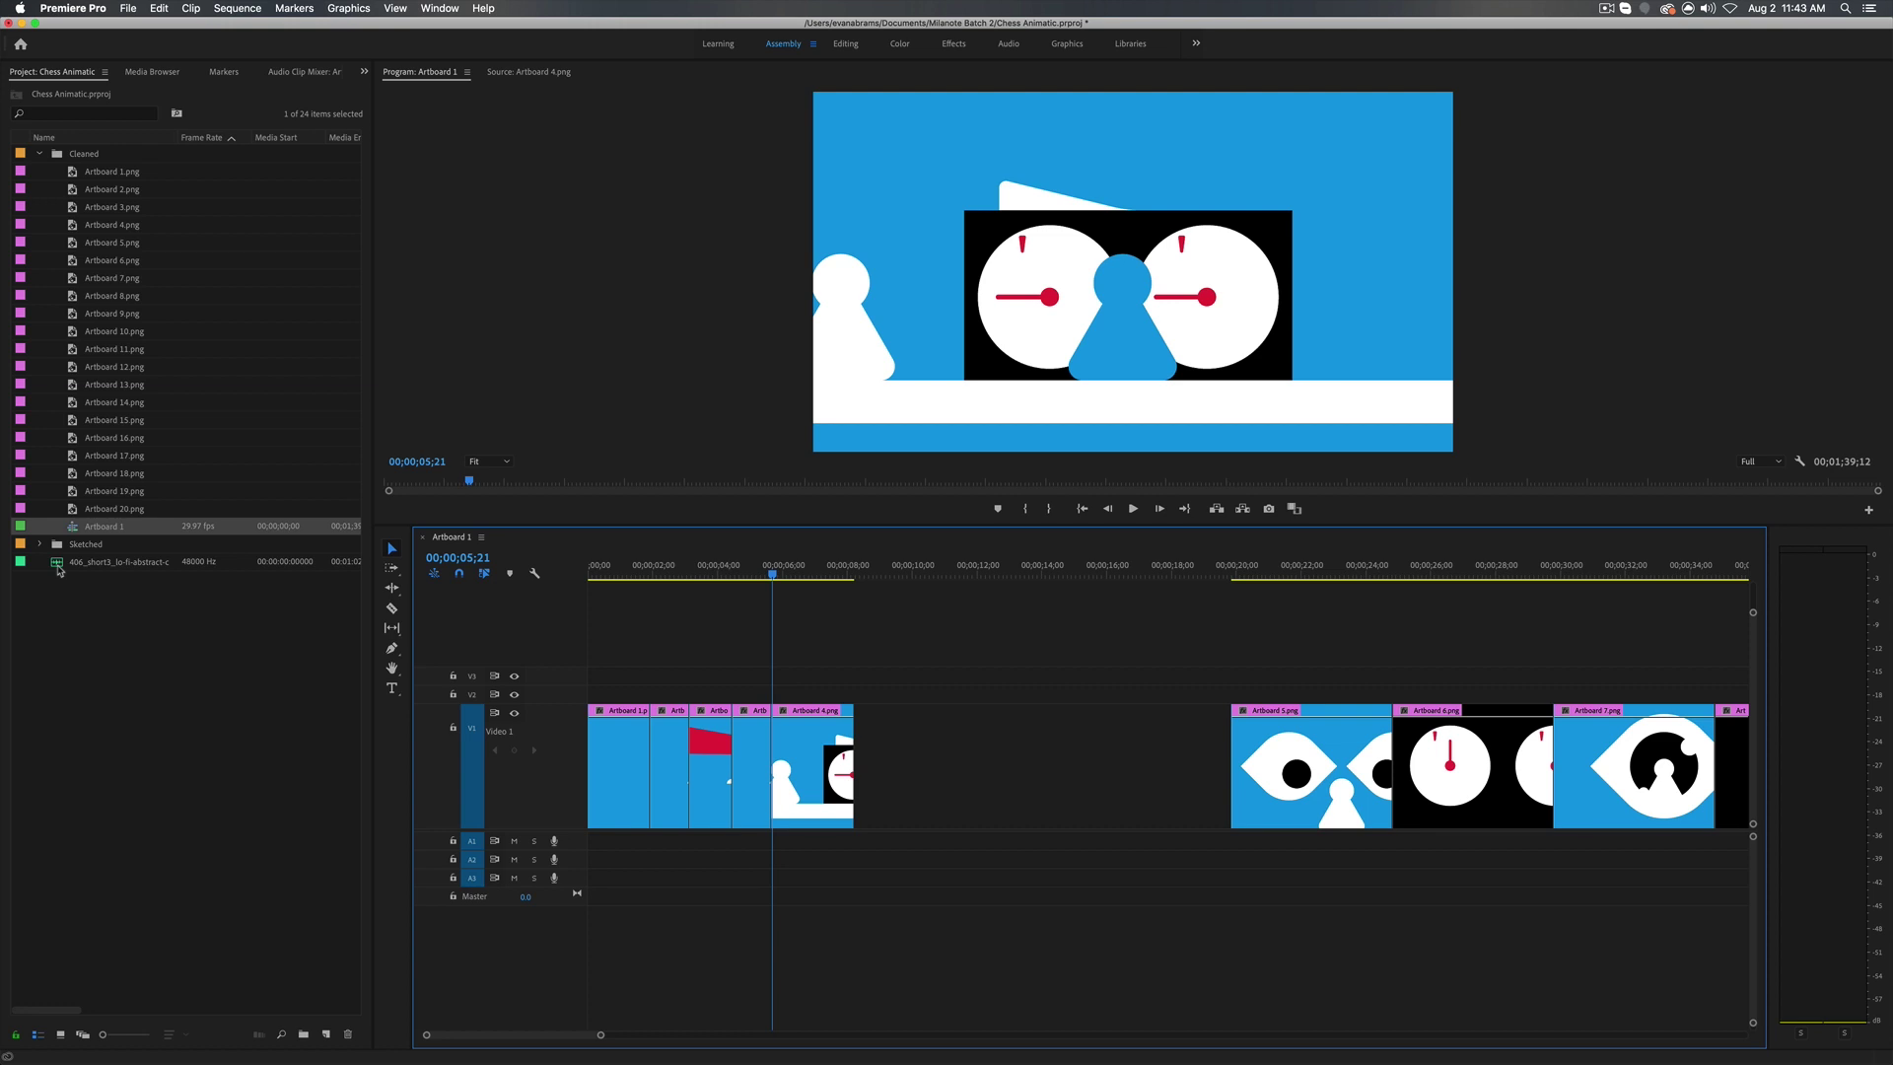
- Drop the music clip onto A1 beneath the storyboard stills and return to the sequence start
left_click_drag(59, 568, 574, 889)
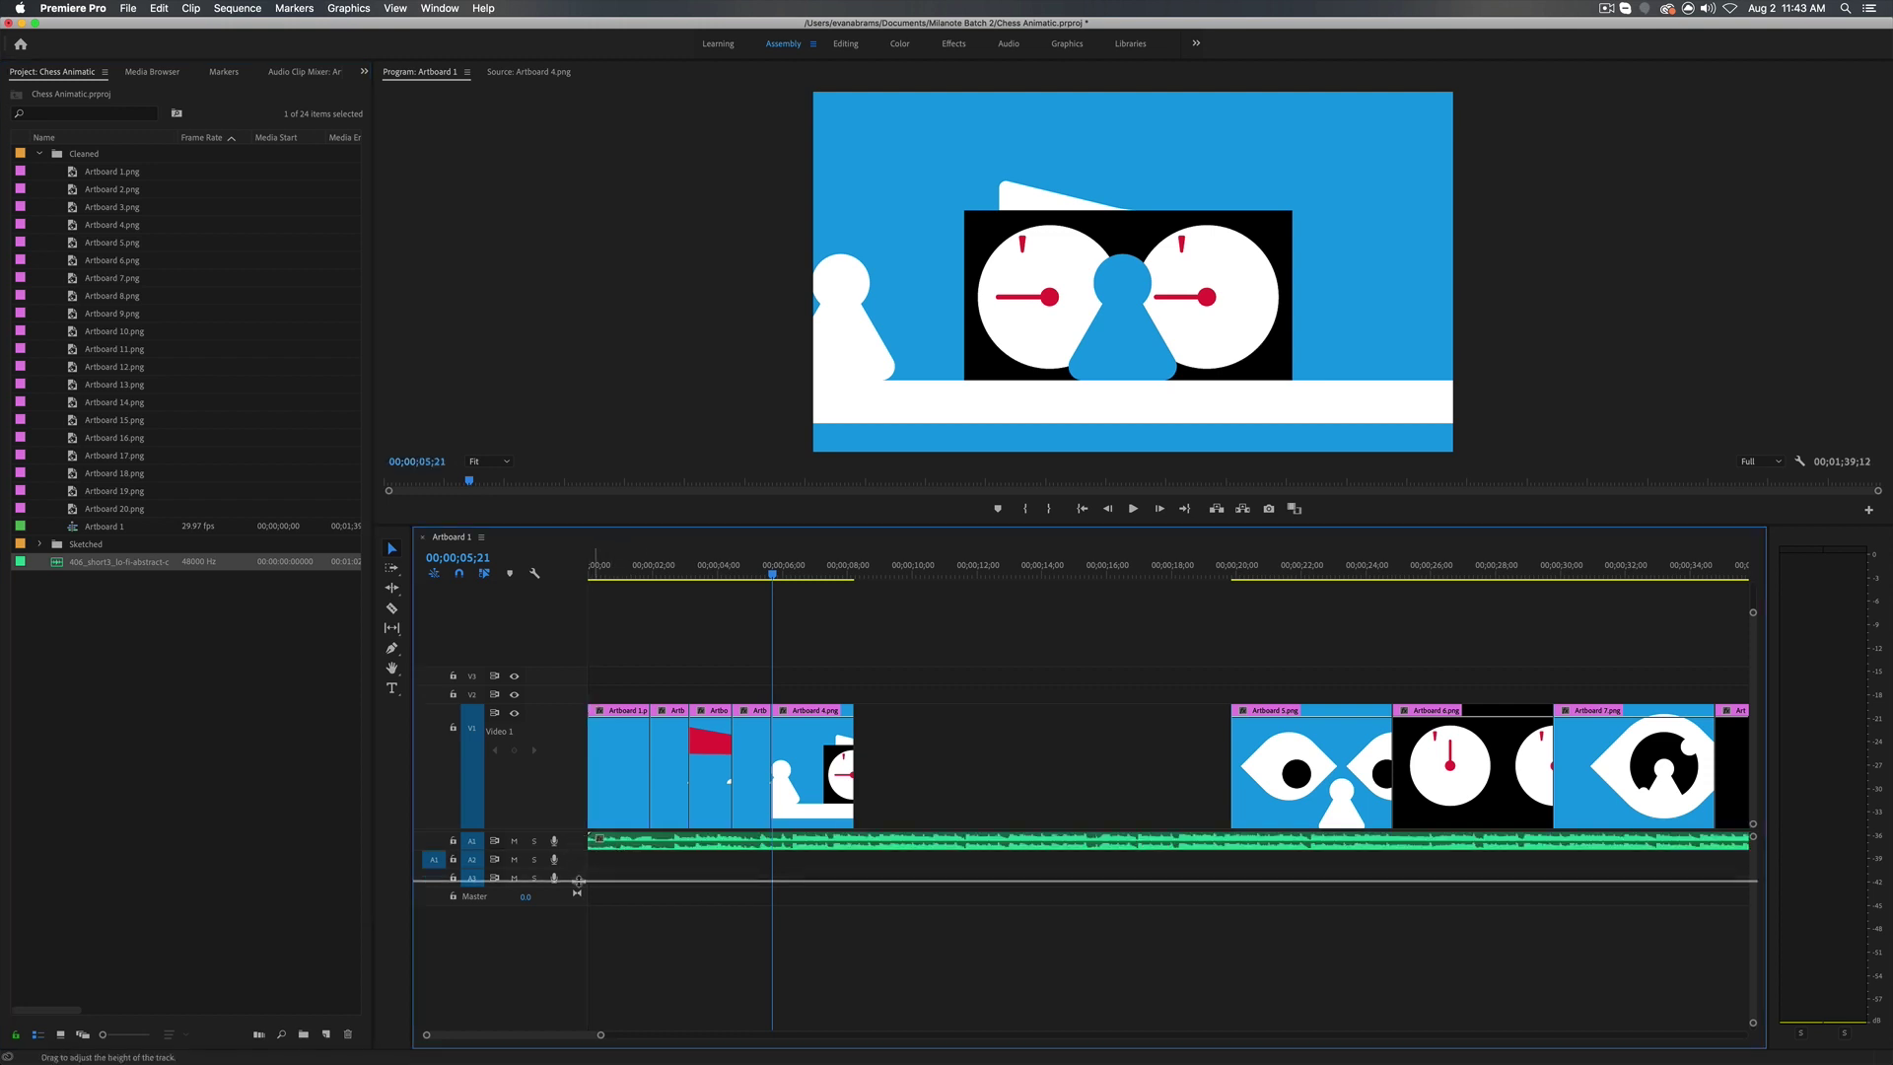
key("Home")
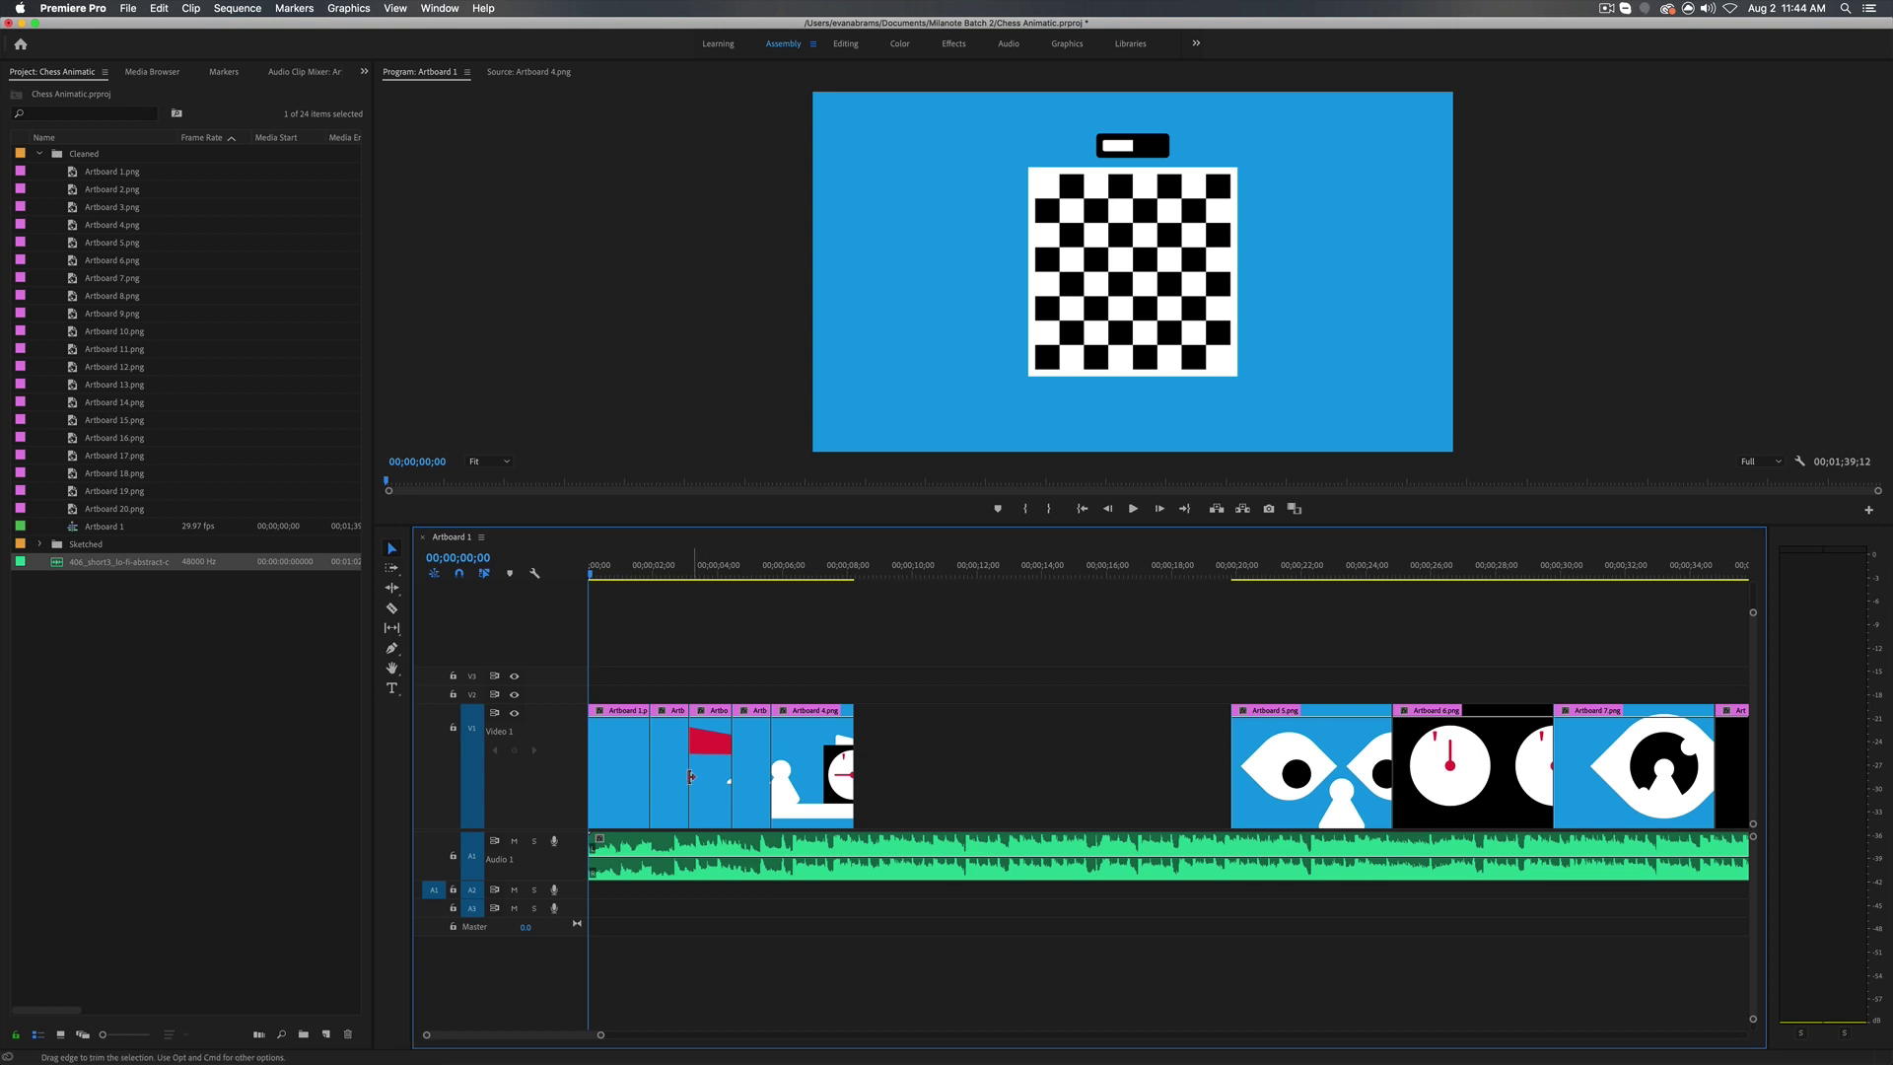
left_click(653, 576)
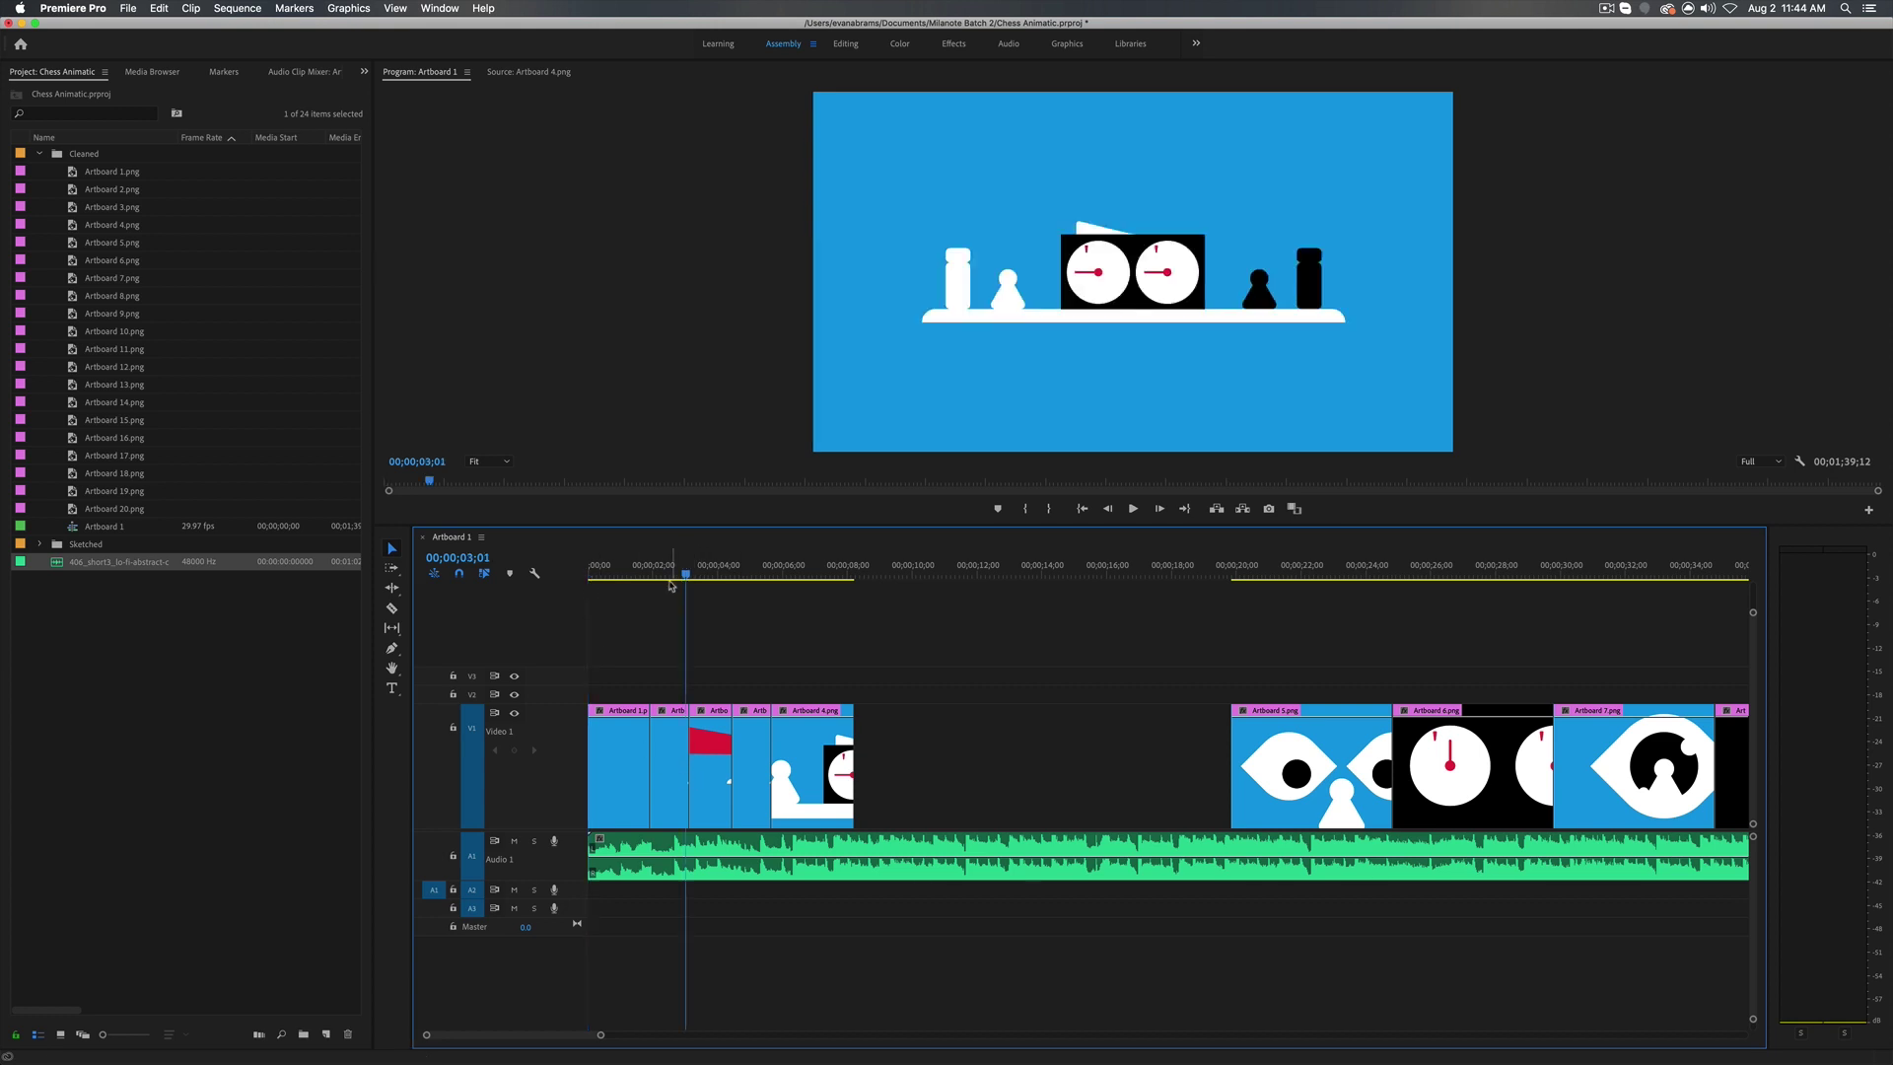
- Push Artboard 2–4 22 frames later against the music, then move Artboard 4 about a second earlier
key("space")
key("space")
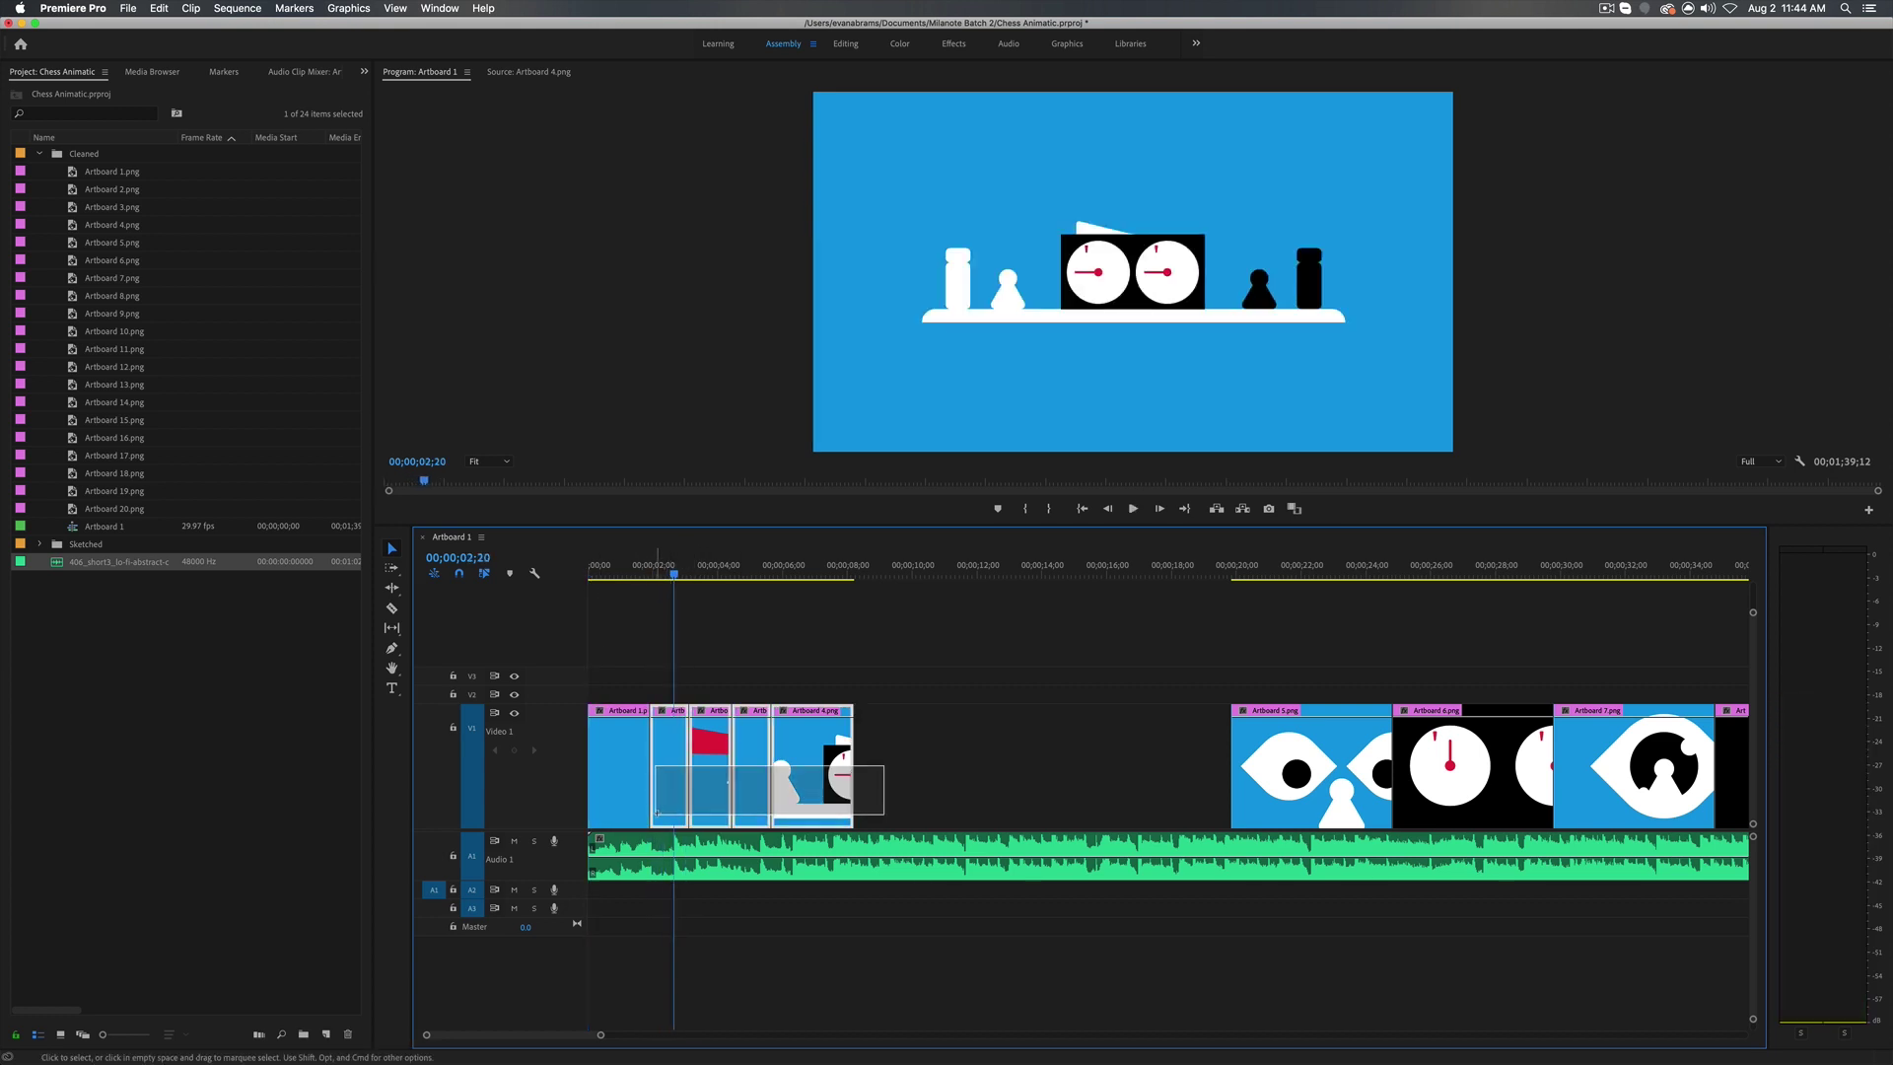
left_click_drag(659, 814, 674, 779)
left_click(640, 577)
key("space")
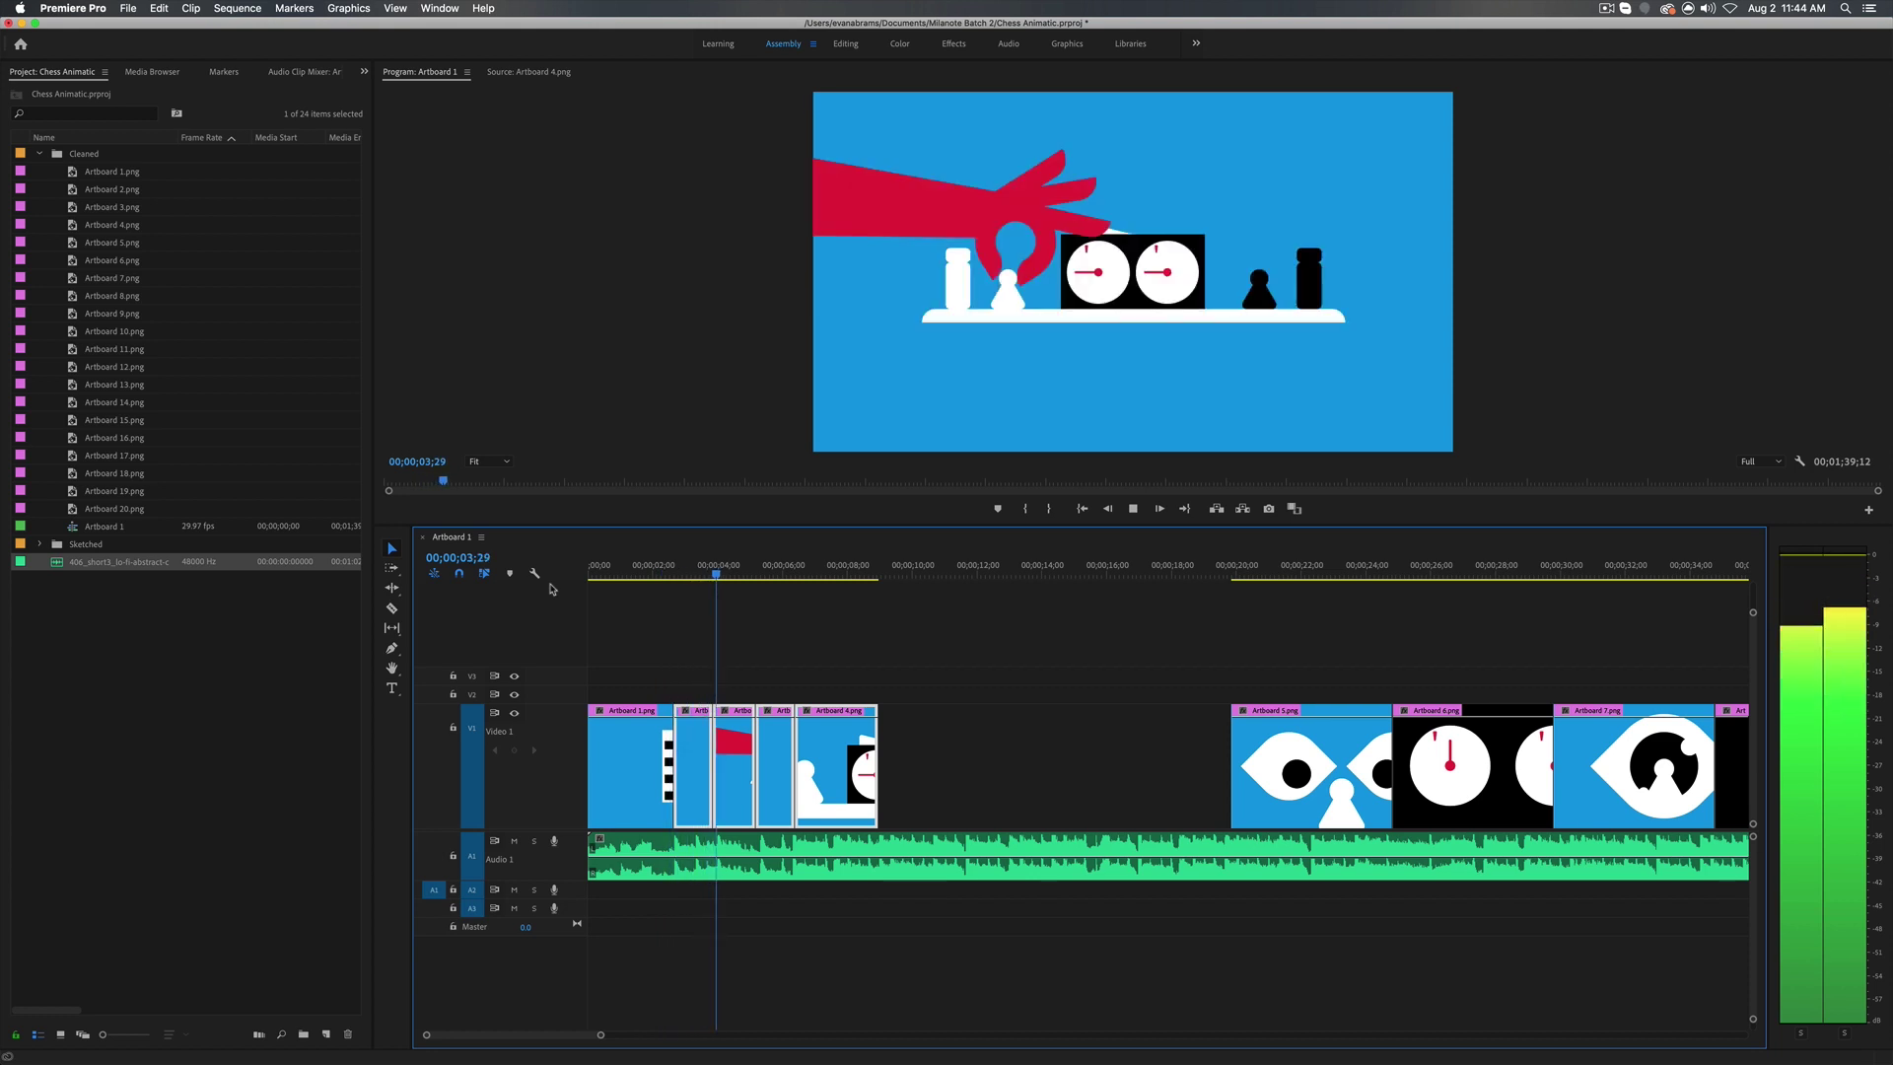
key("space")
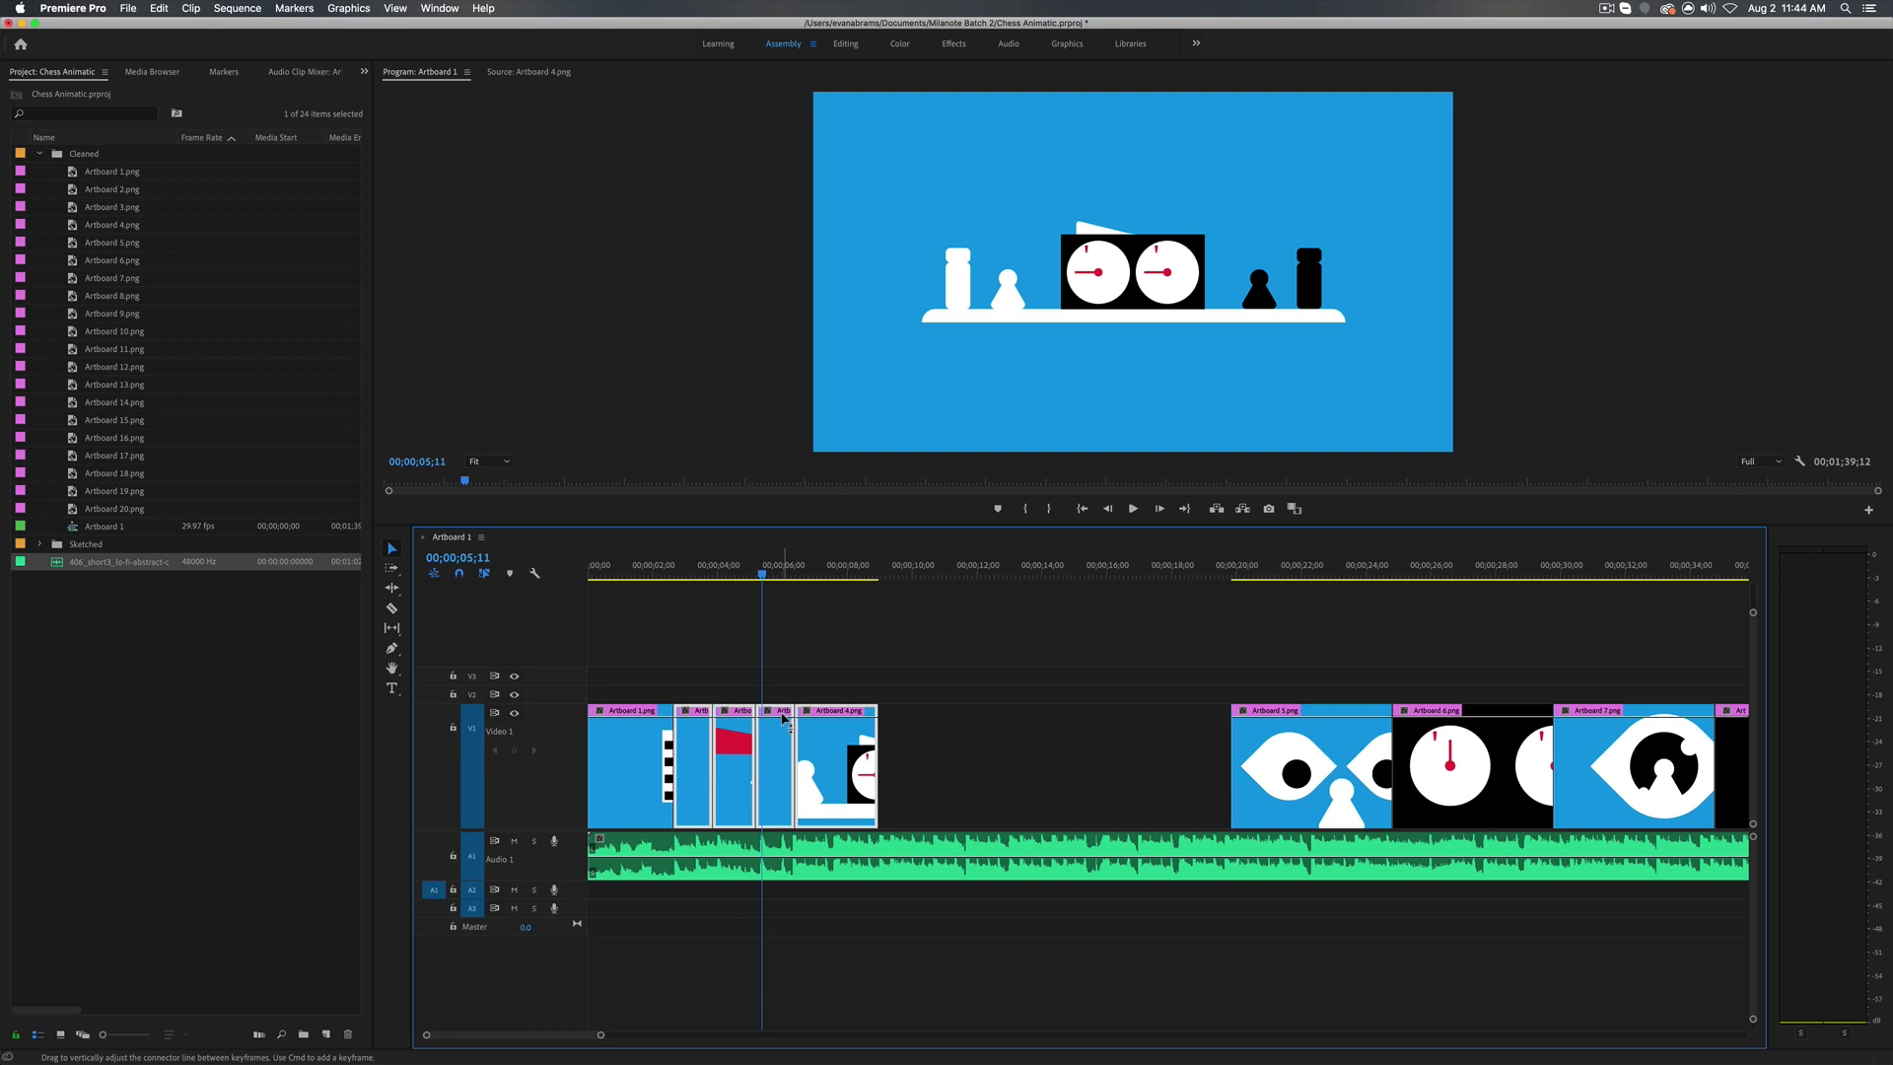
left_click_drag(764, 569, 658, 571)
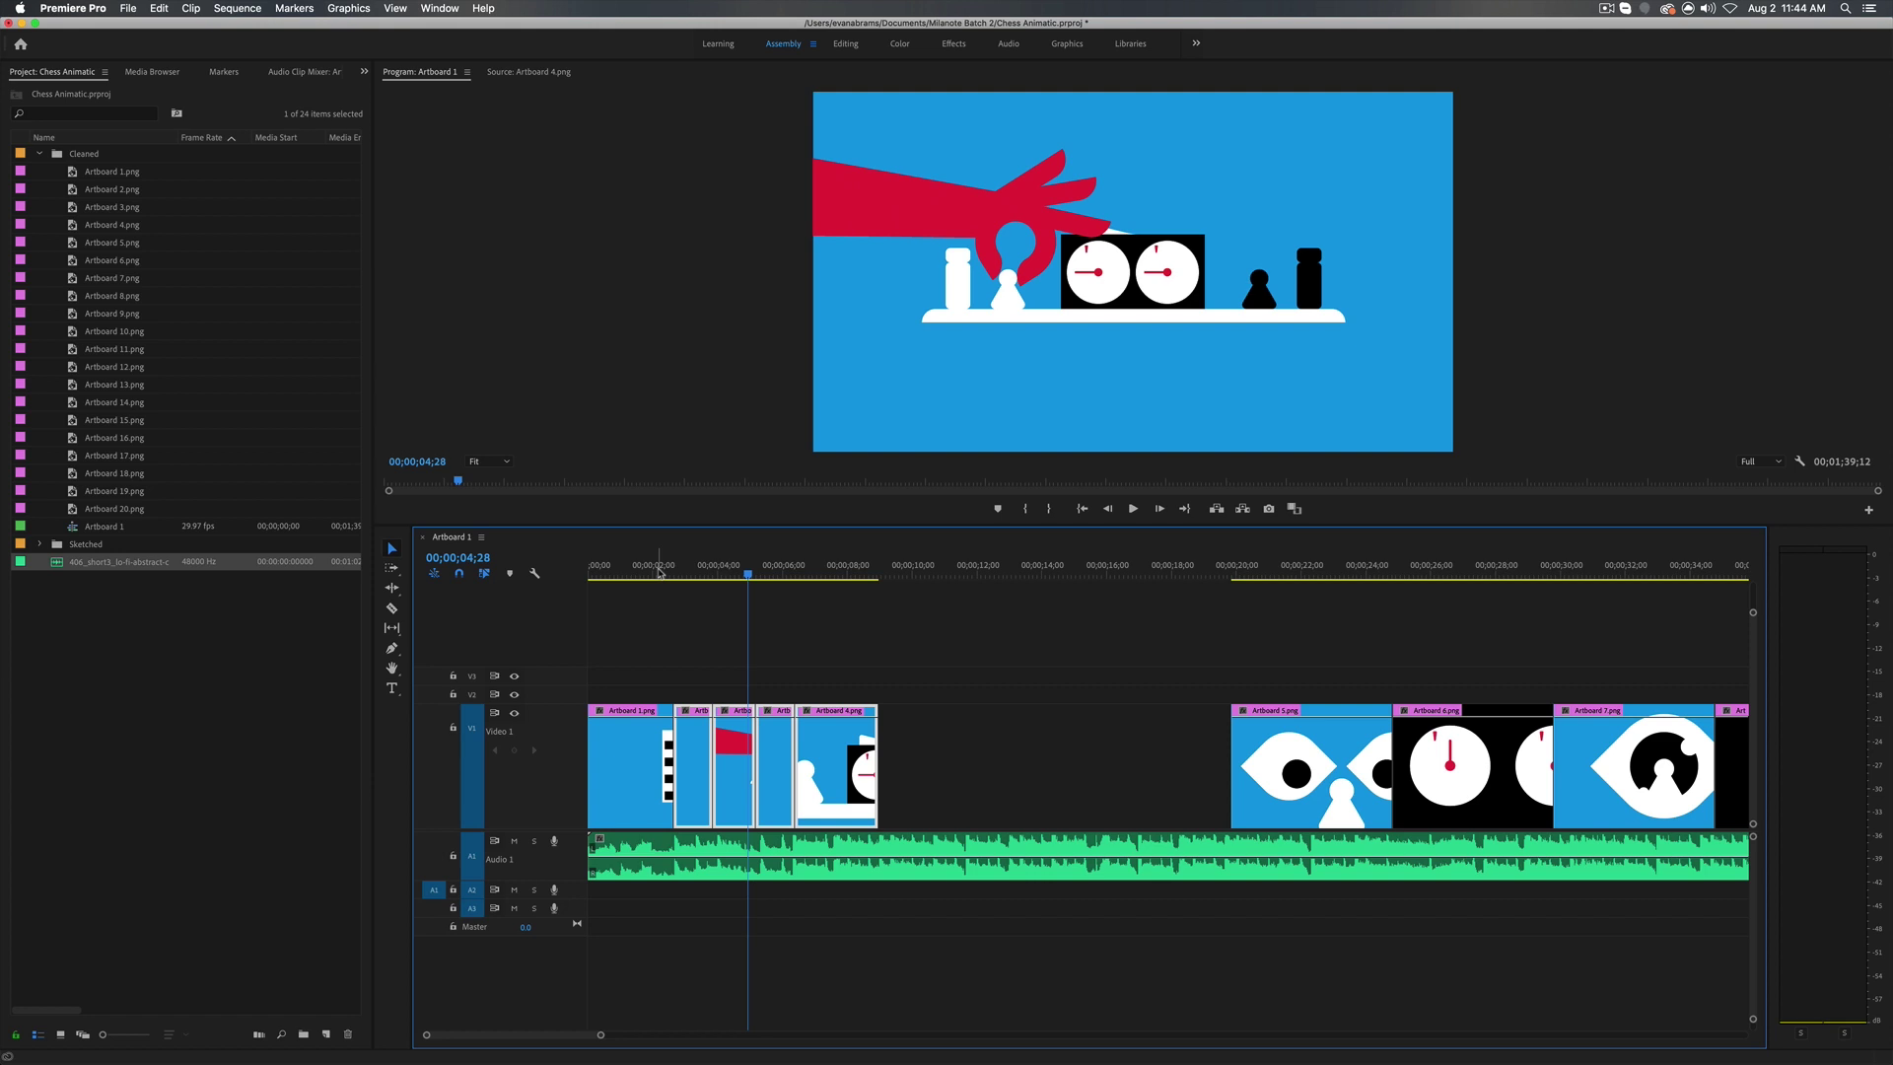
key("=")
left_click_drag(1271, 779, 1133, 779)
- Reposition storyboard clips along V1 and trim Artboard 9's end by 1;28
key("minus")
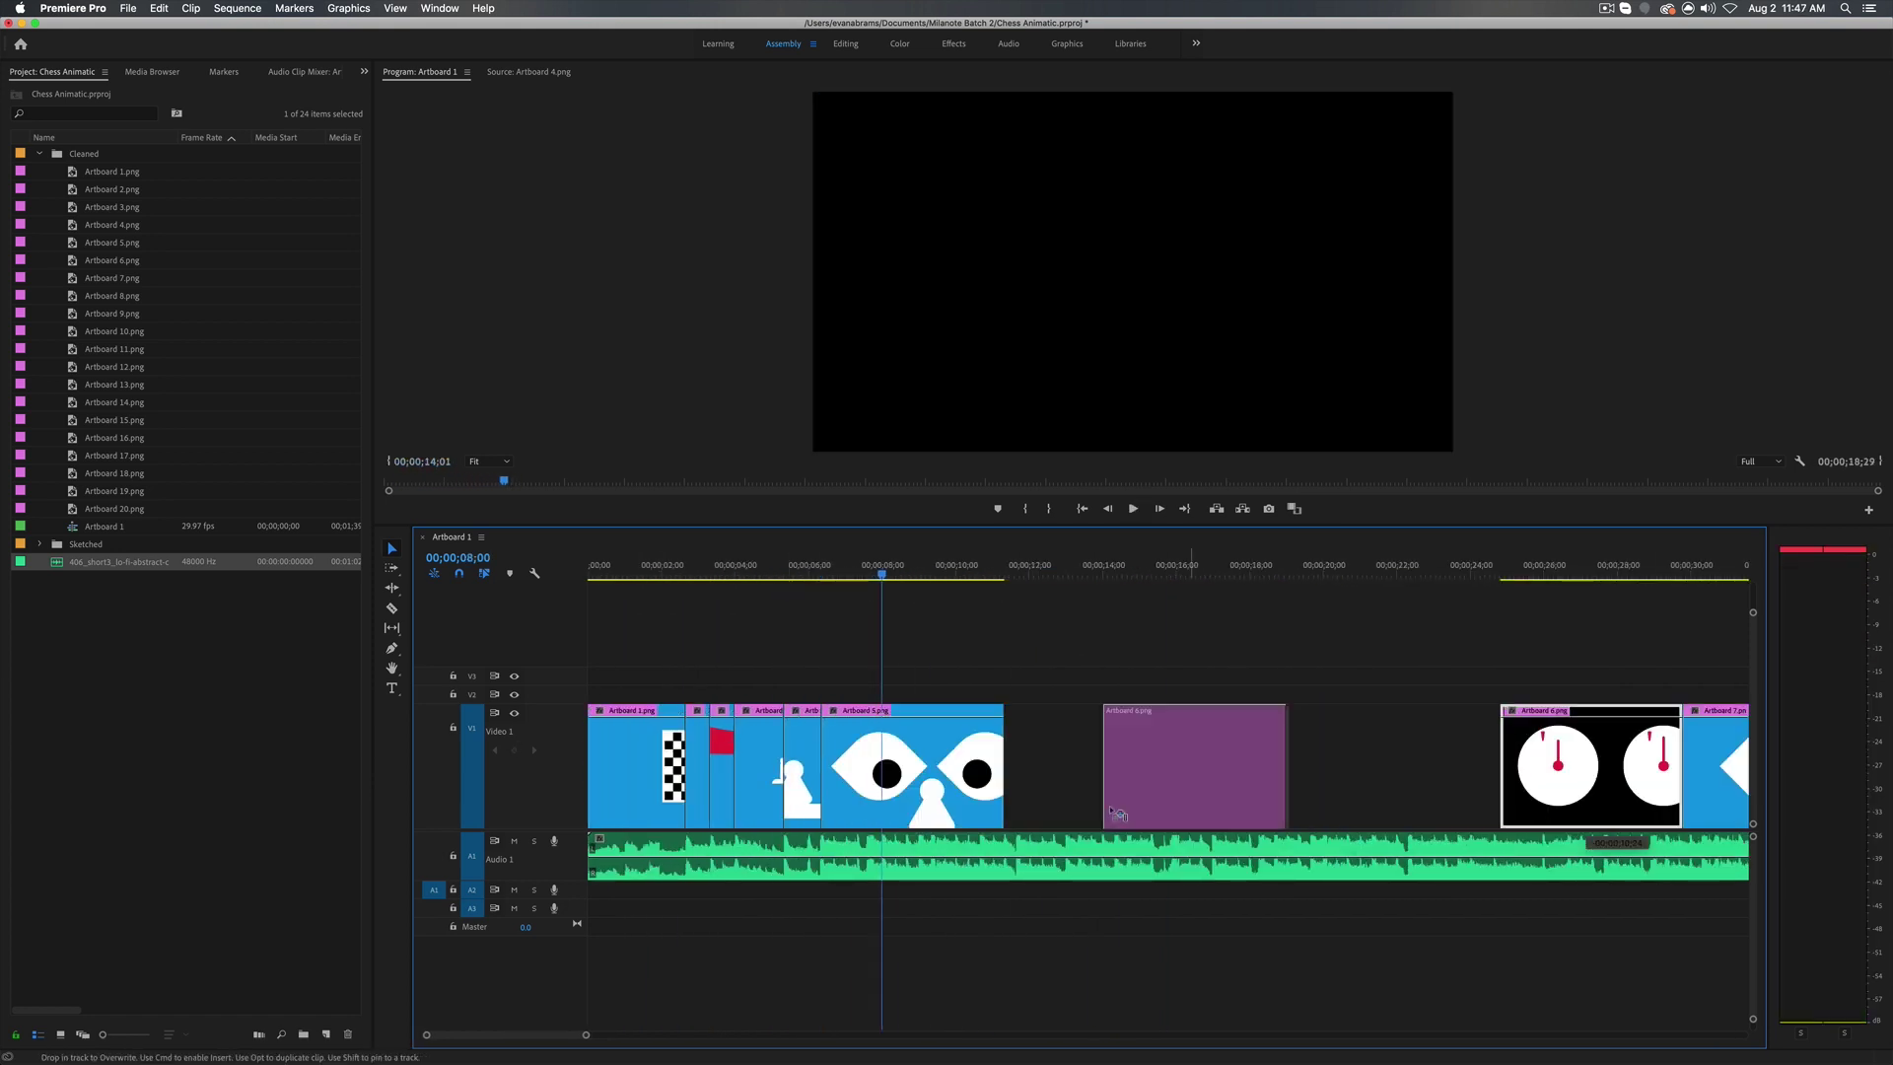
left_click_drag(1716, 766, 1085, 766)
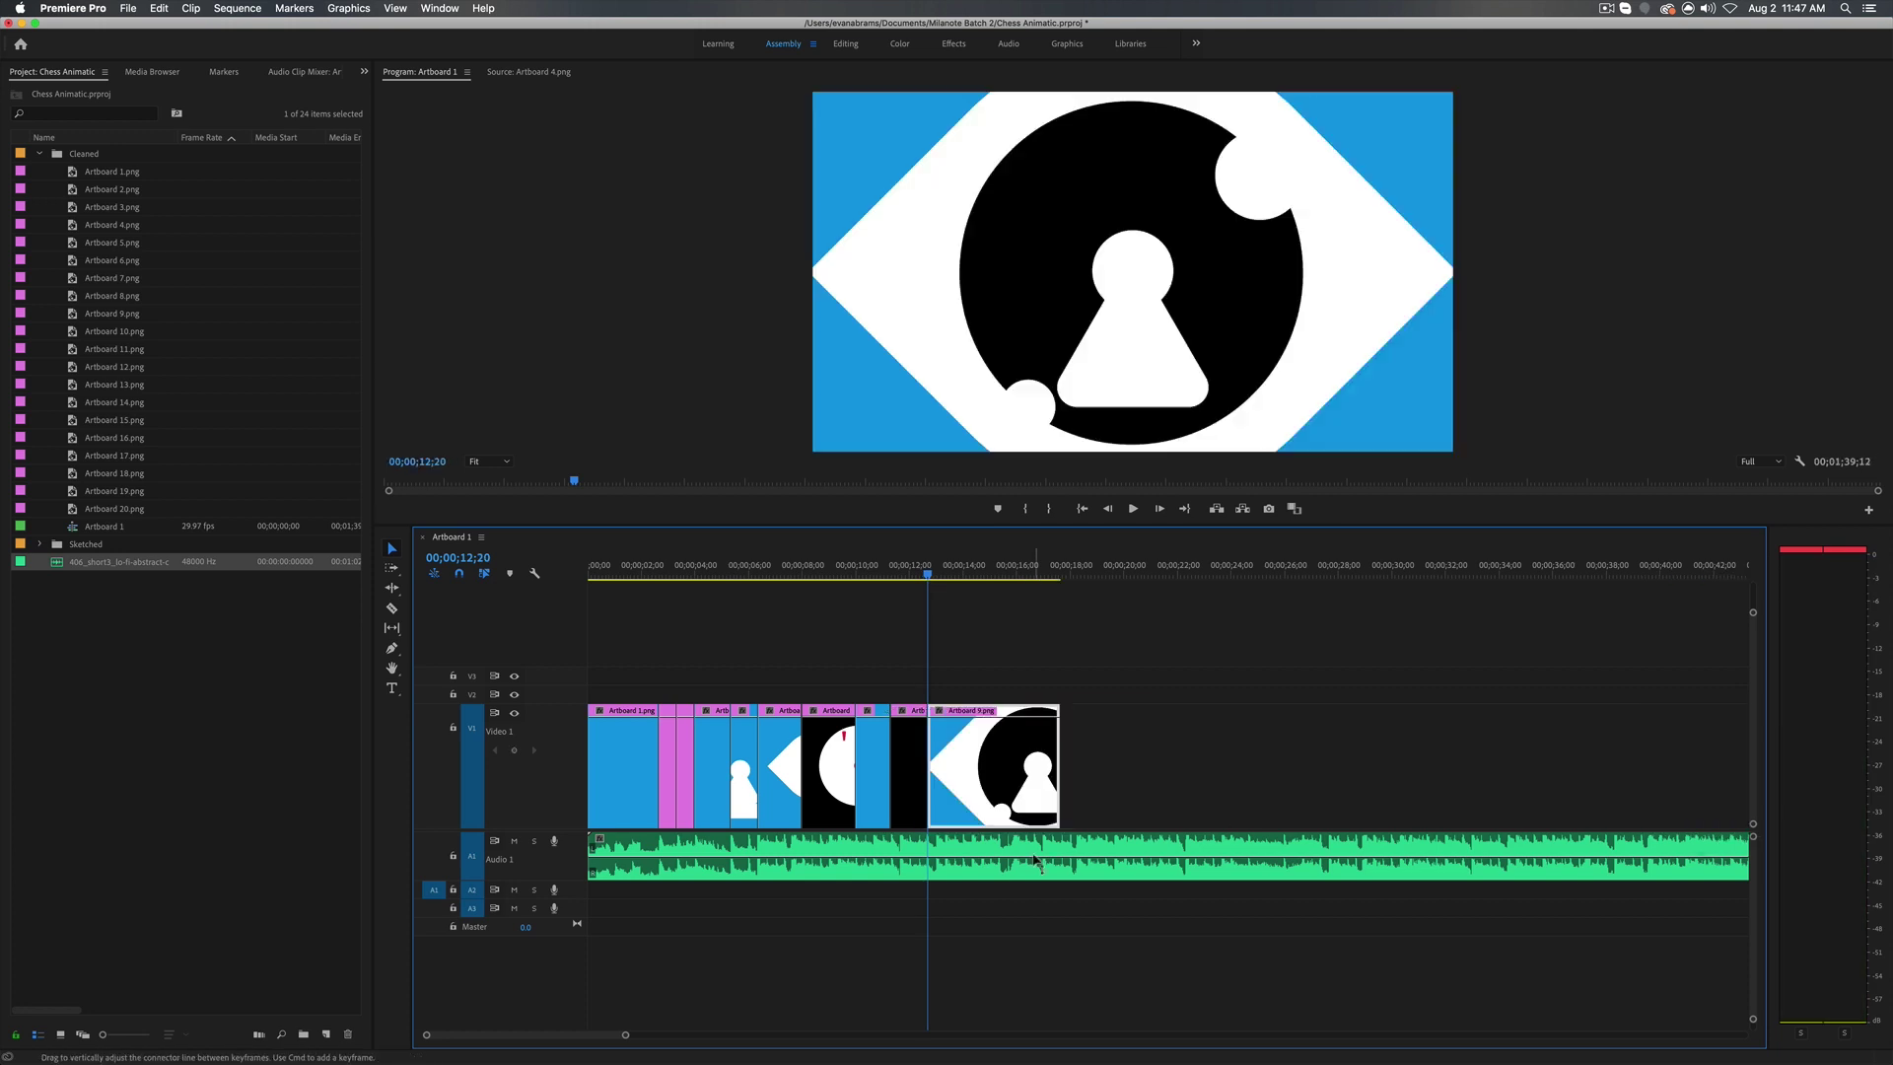
key("minus")
key("space")
key("equal")
key("space")
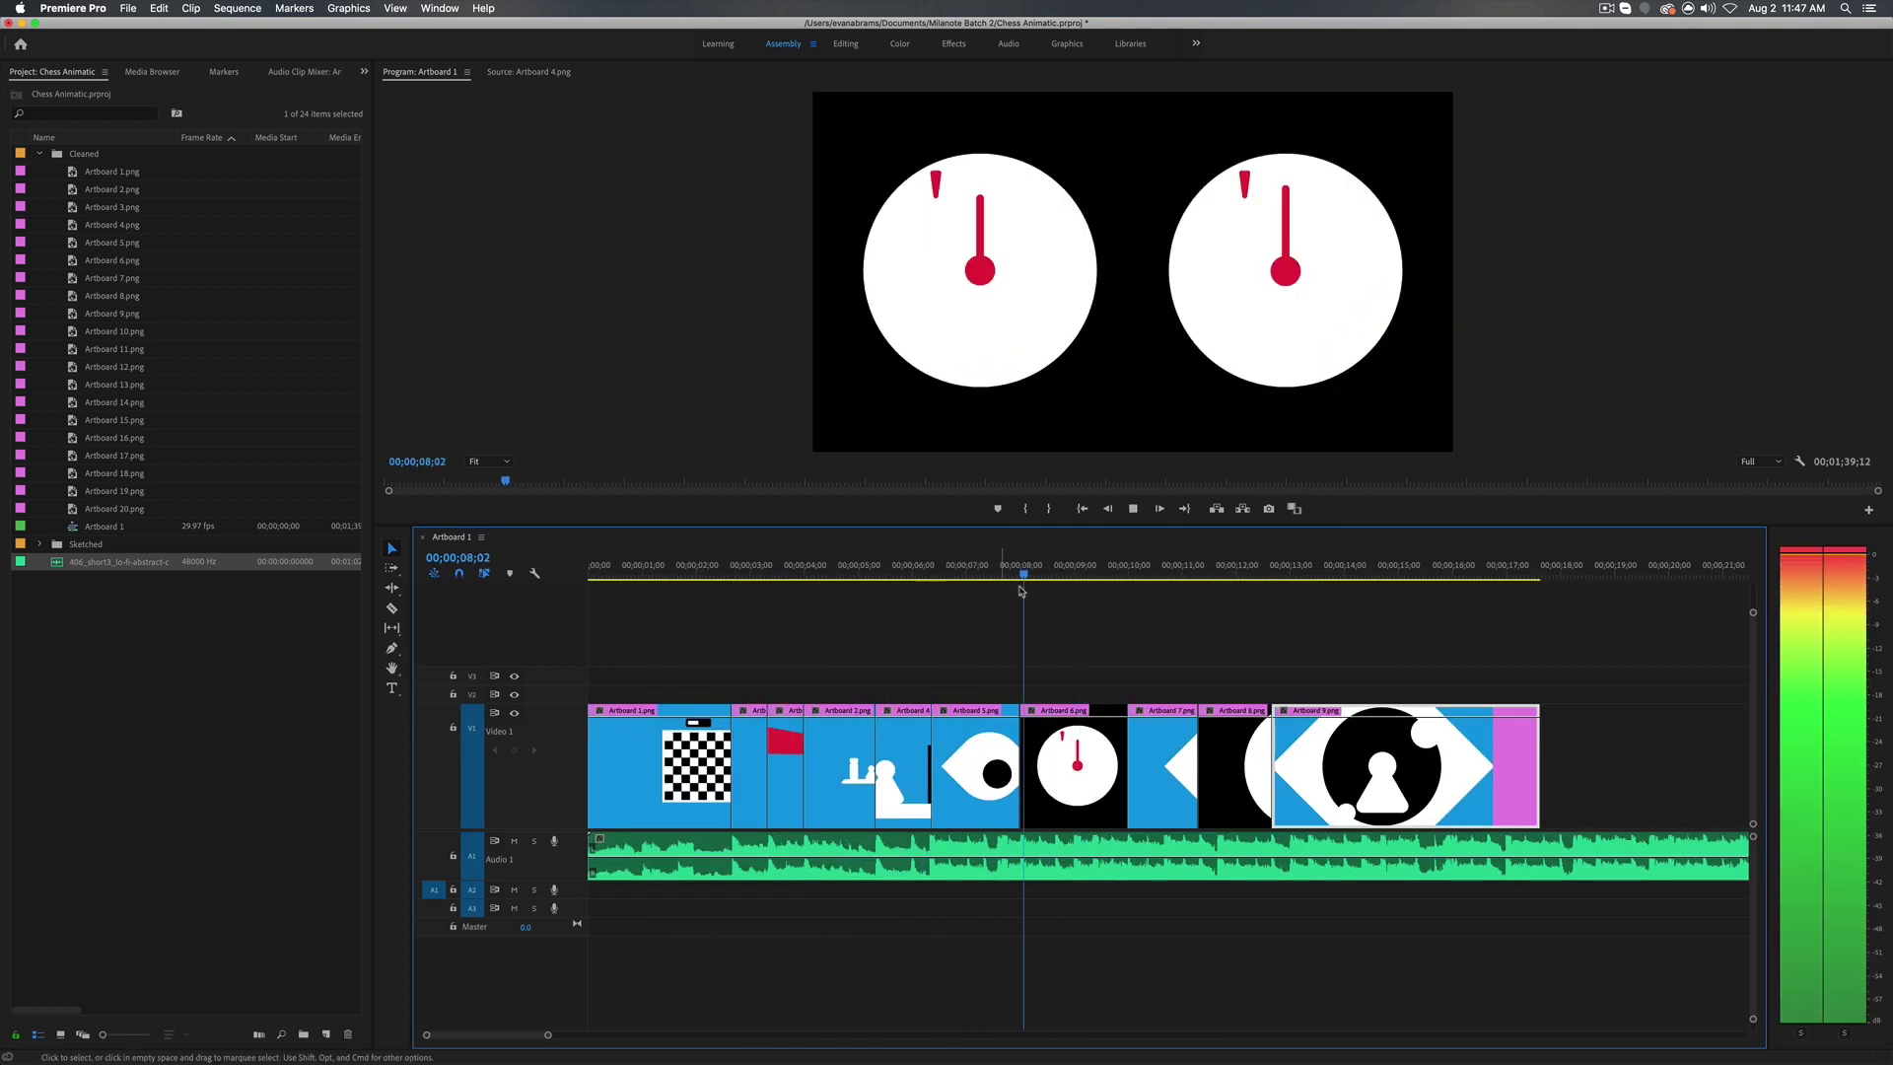
left_click_drag(1500, 766, 1235, 765)
key("space")
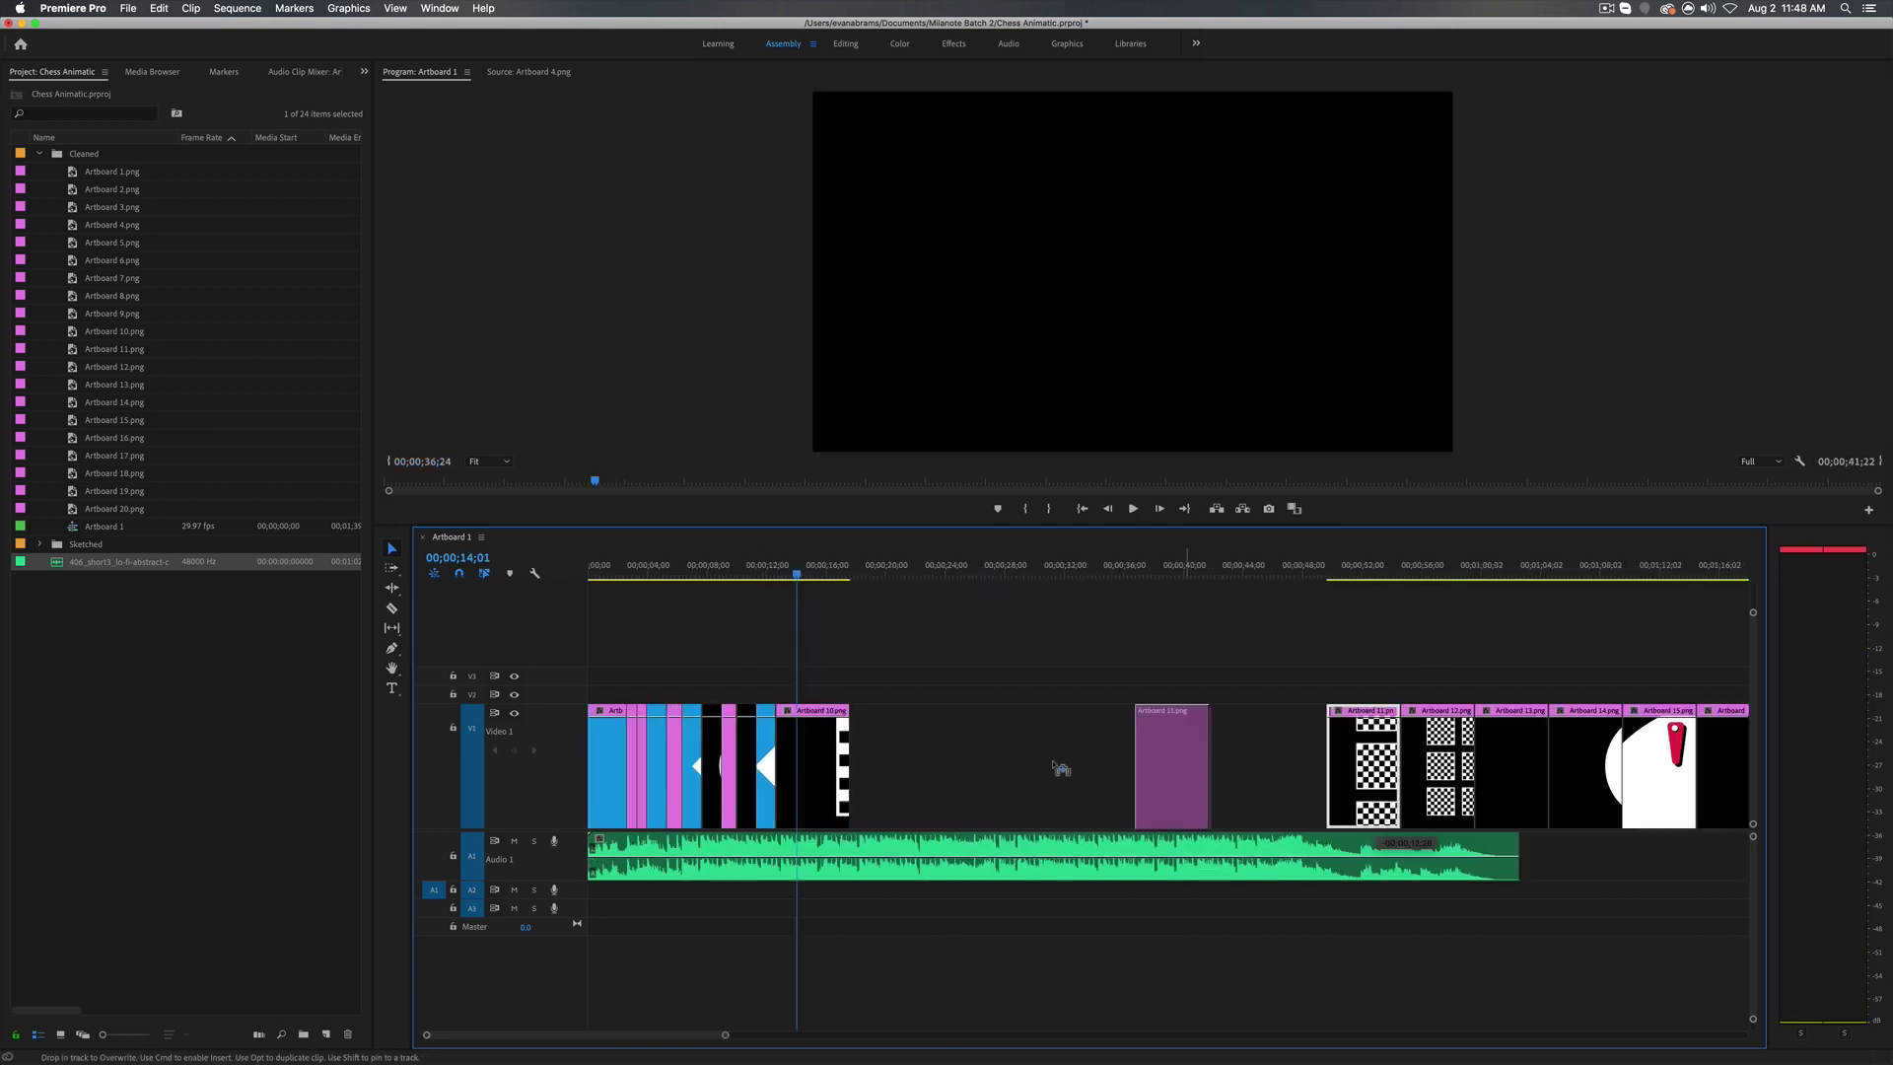
key("minus")
key("equal")
key("space")
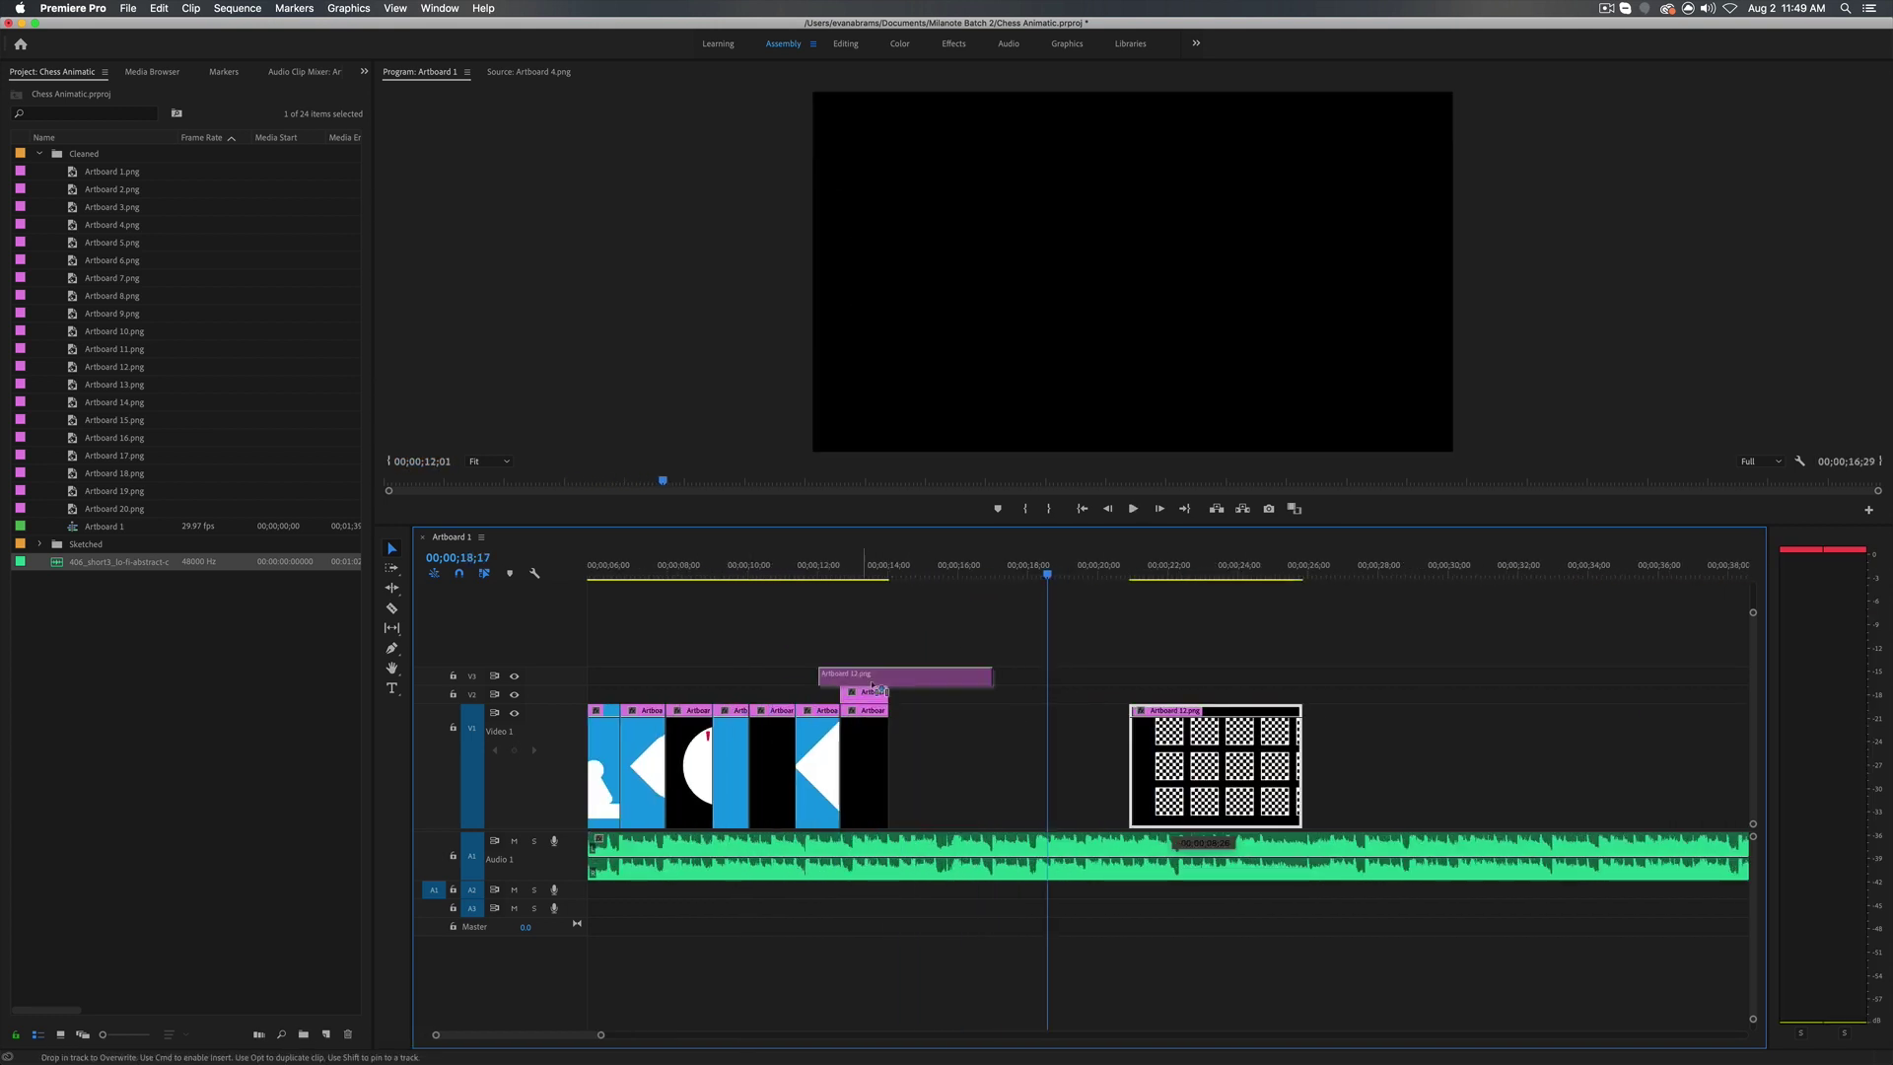
- Try moving small clips onto higher tracks, then undo the rearrangement
left_click_drag(1198, 766, 1390, 700)
key("ctrl+z")
key("minus")
key("space")
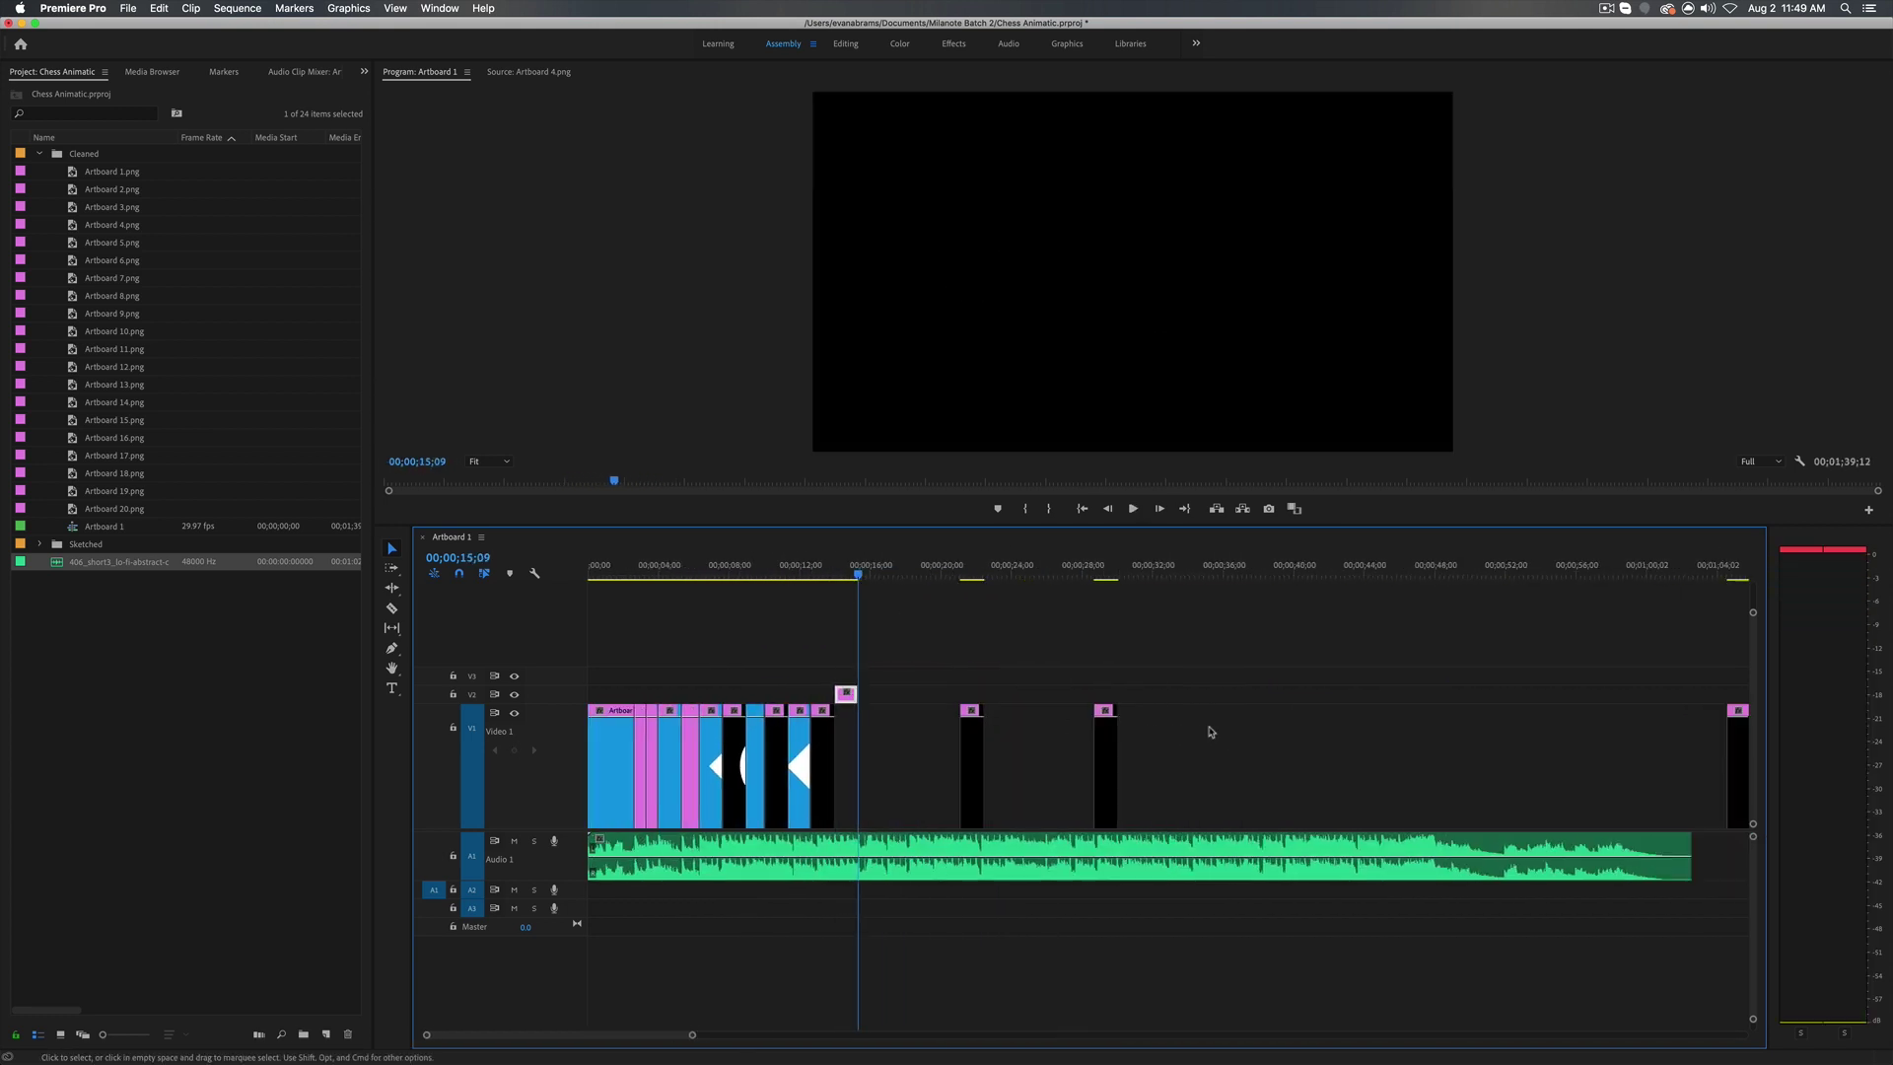
scroll(1210, 731, "down", 3)
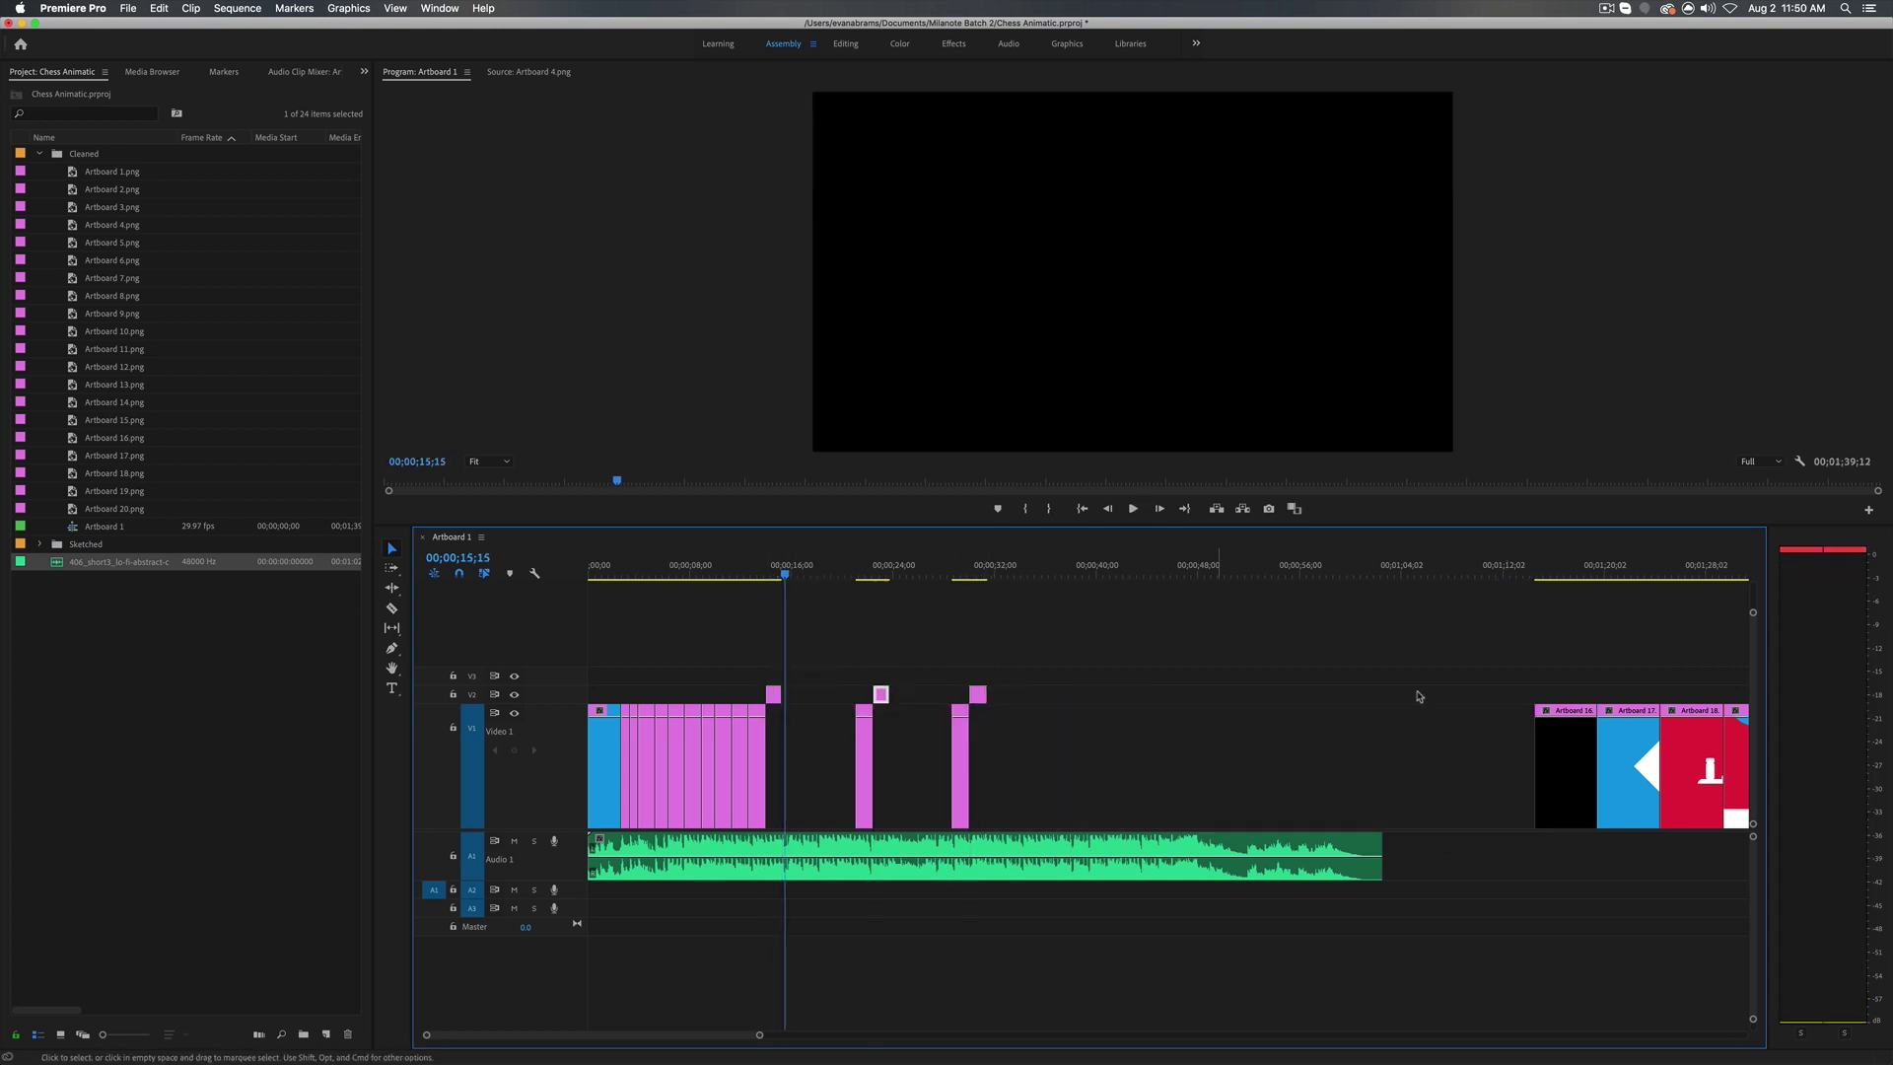
key("super+z")
key("super+z")
key("super+z")
key("super+z")
- Shift the later clips left to close the gaps and trim Artboard 9's start later
left_click(1001, 577)
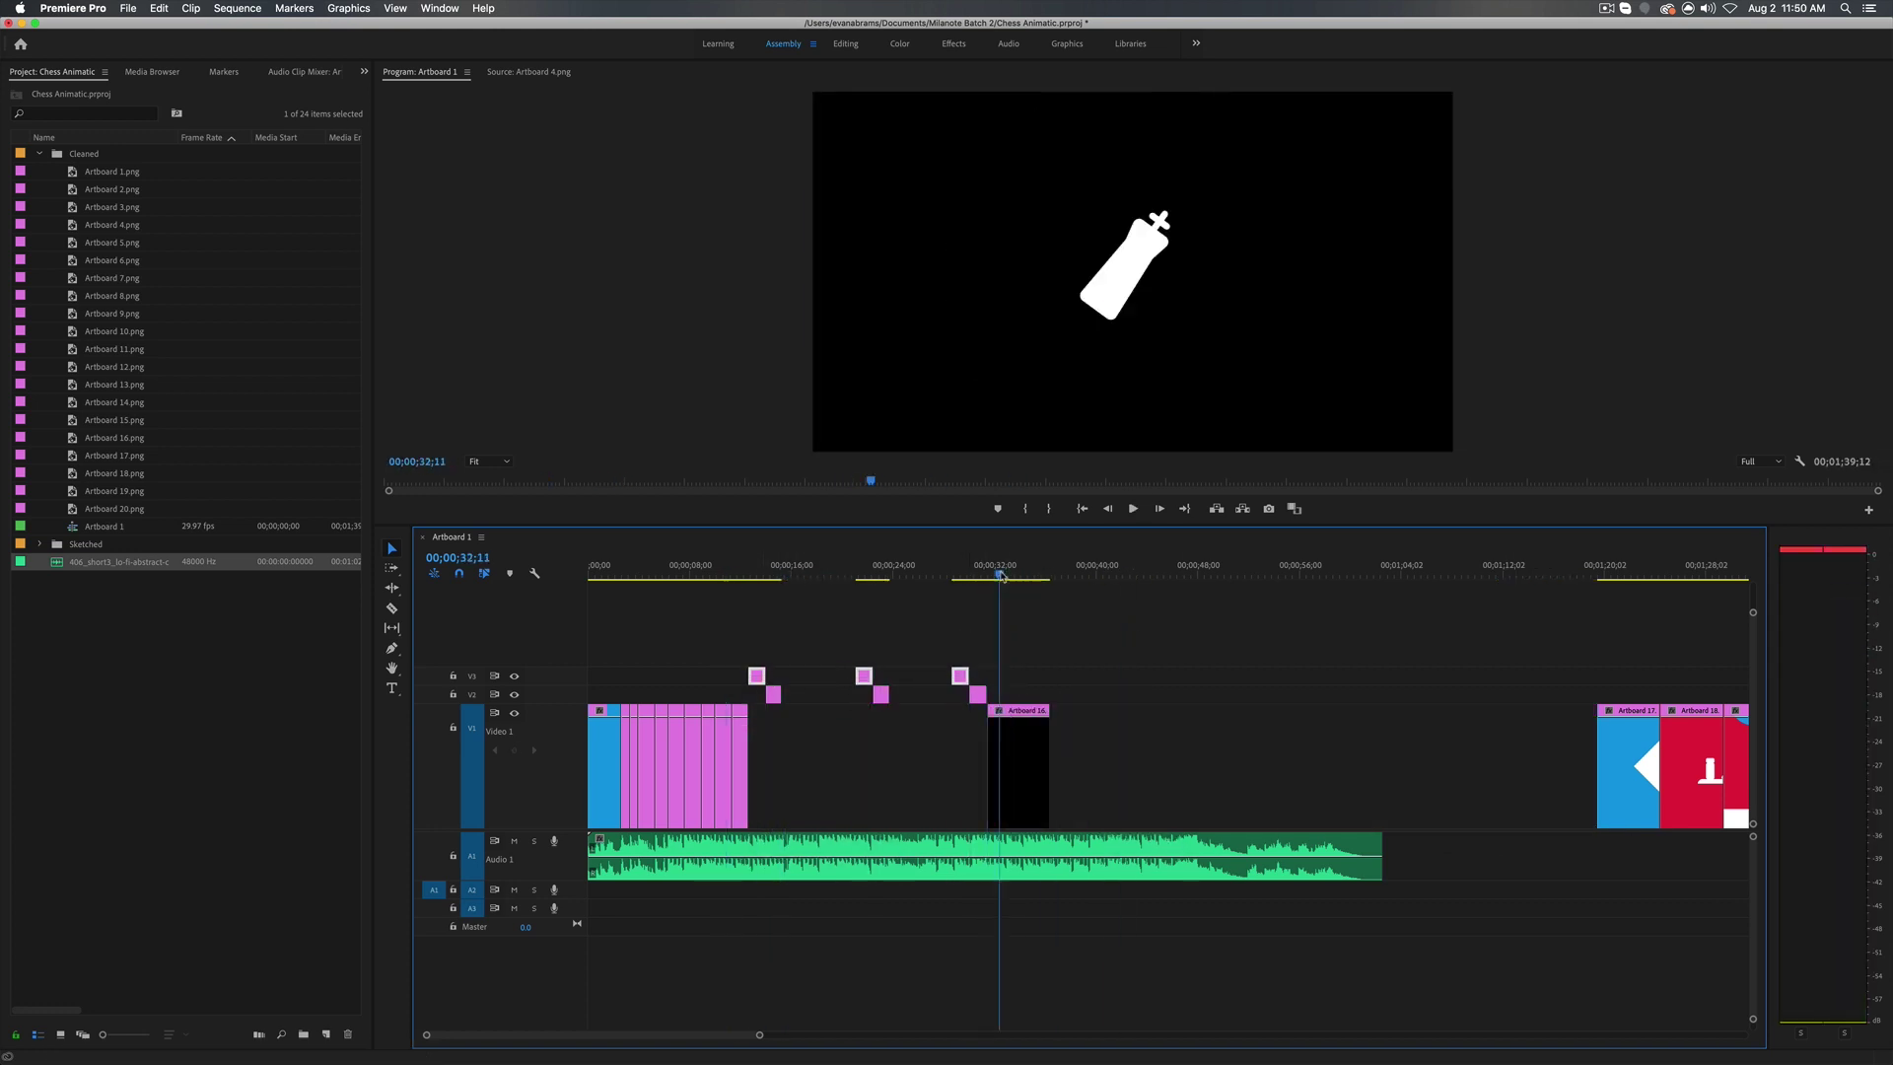
key("super+z")
key("super+z")
key("super+z")
key("space")
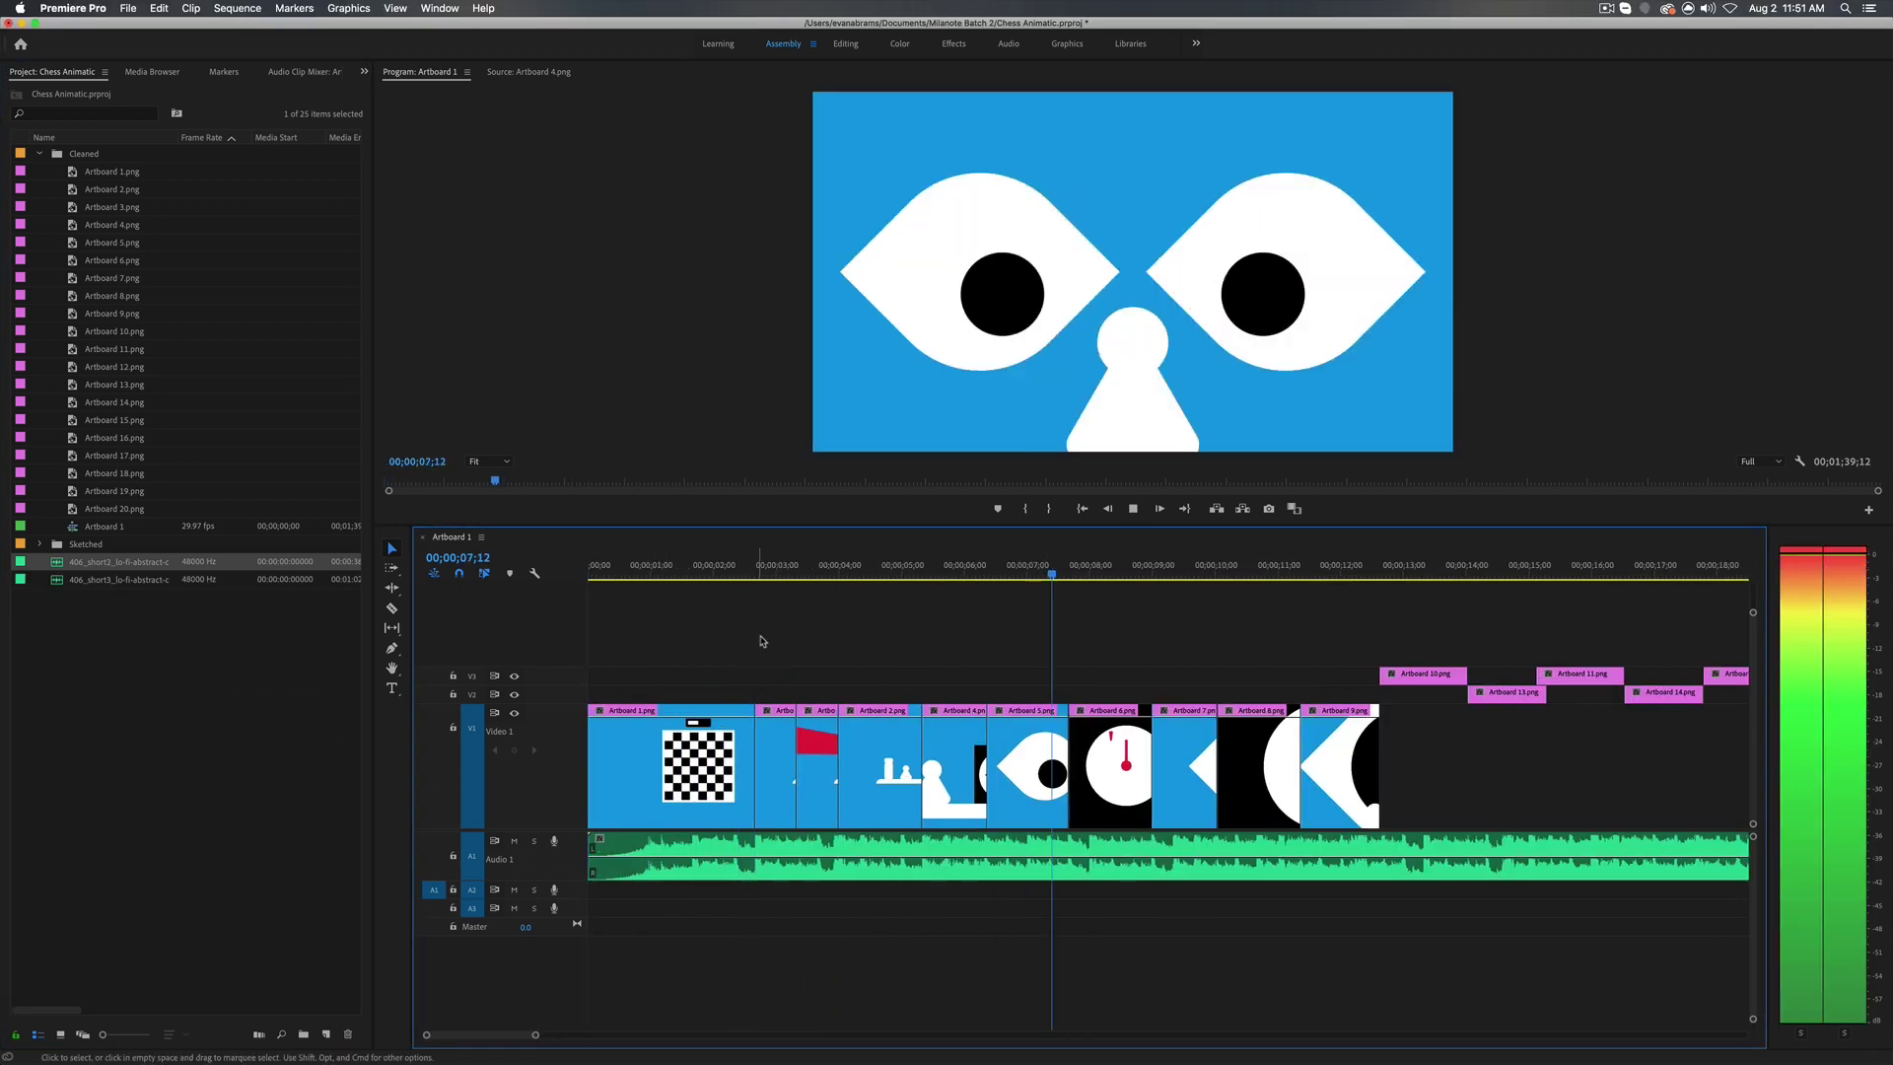
key("space")
key("=")
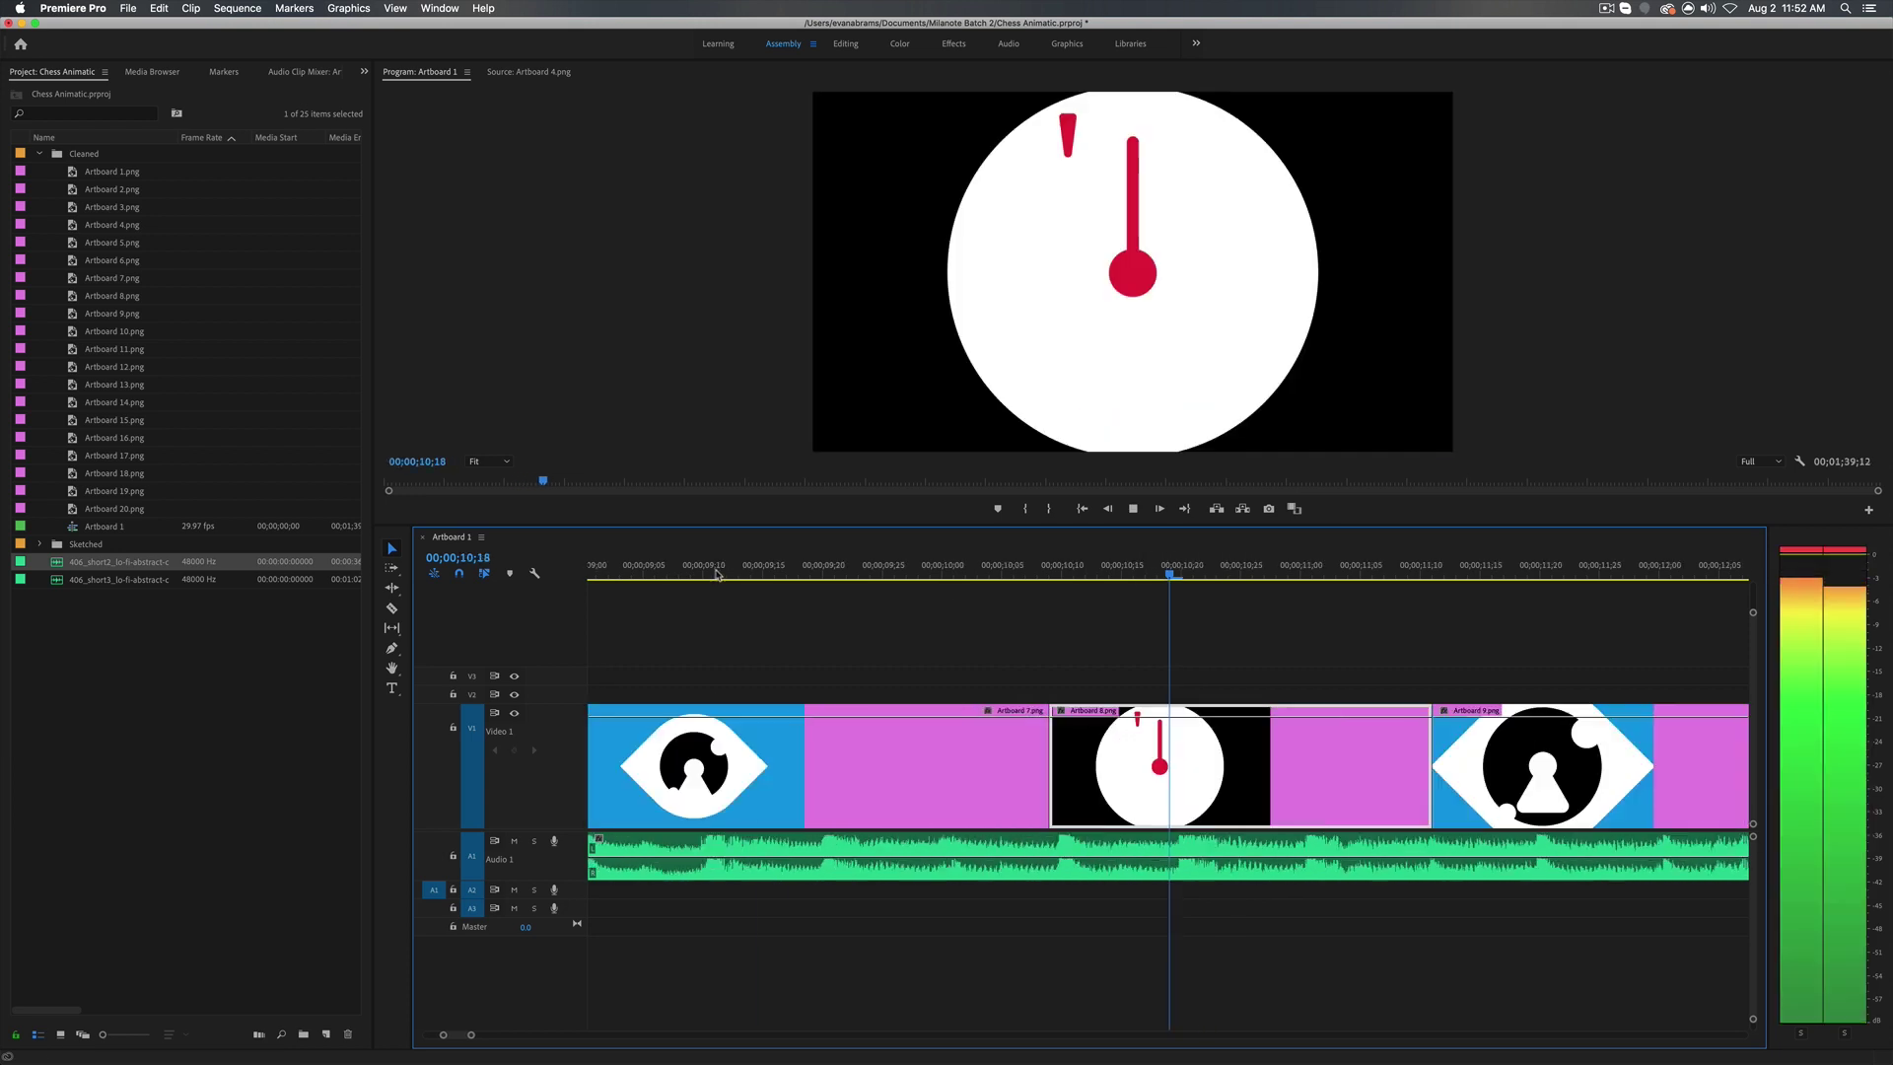
left_click_drag(988, 765, 1089, 764)
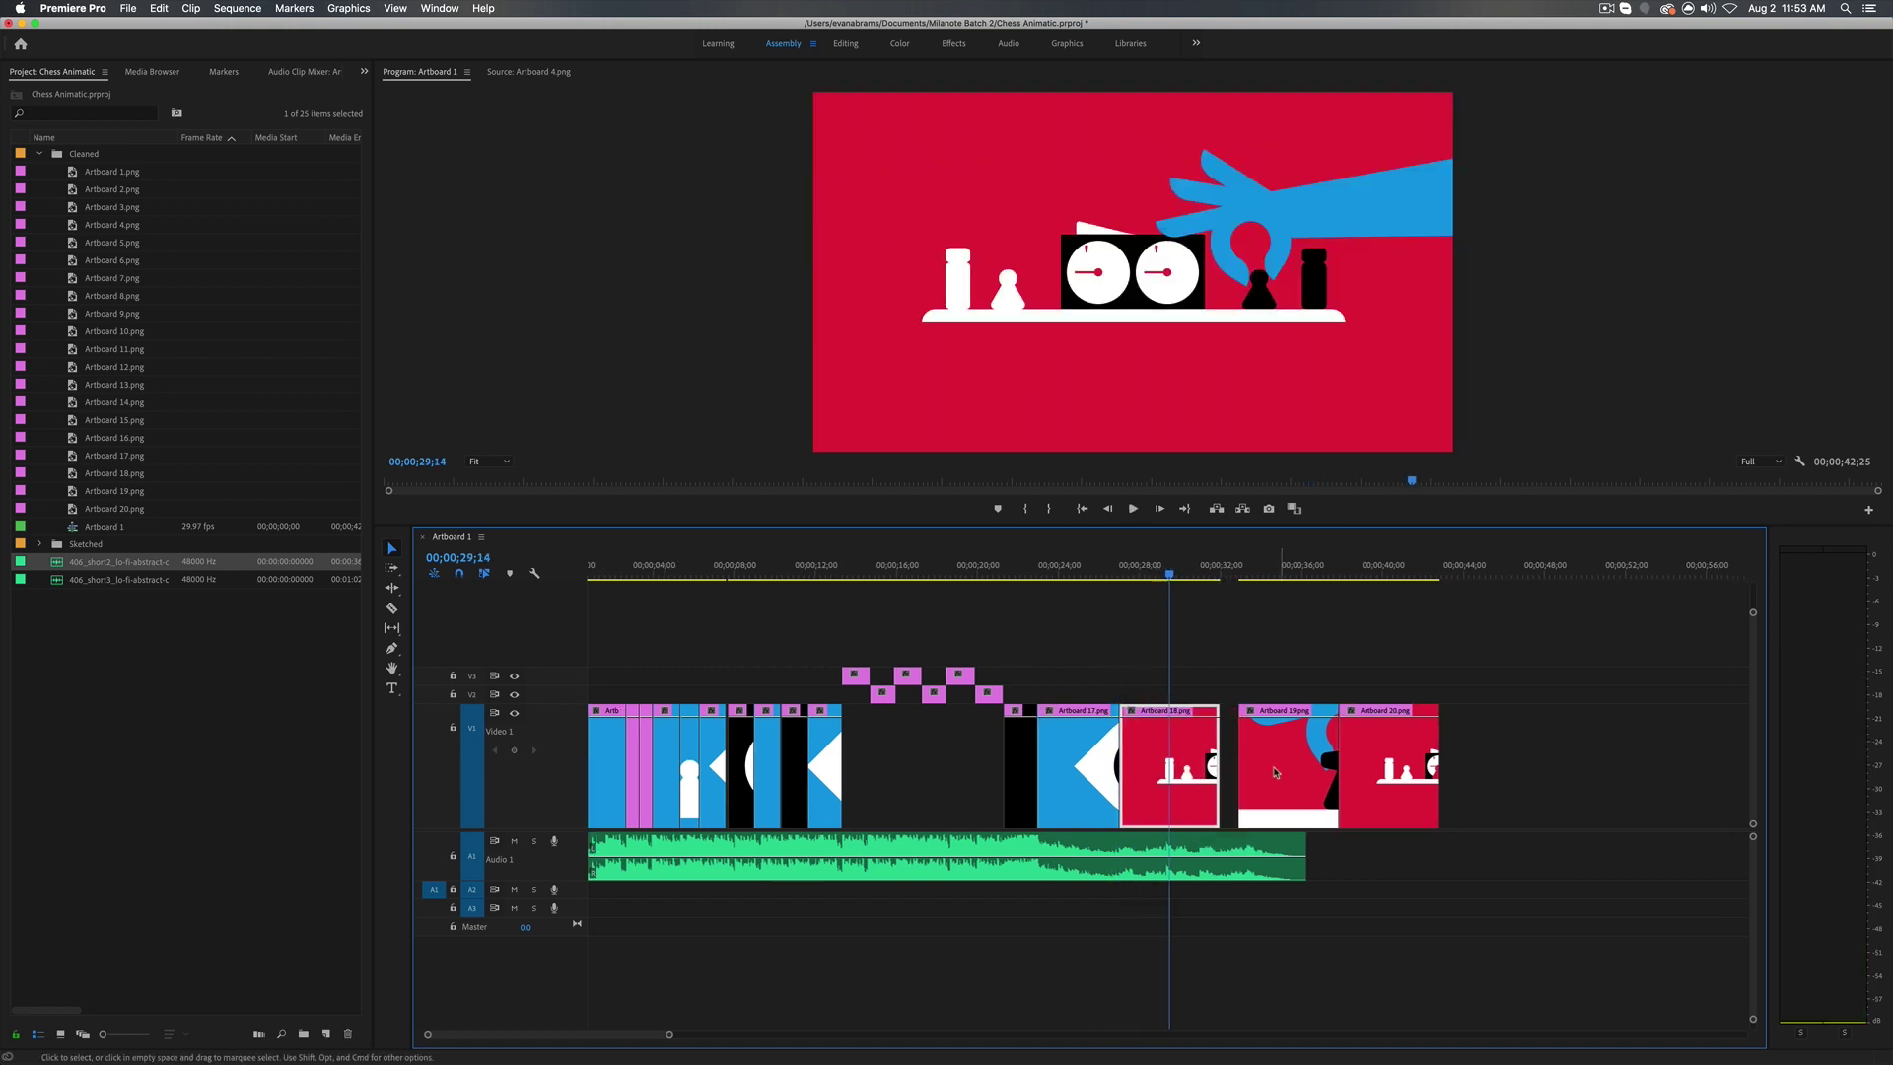
key("space")
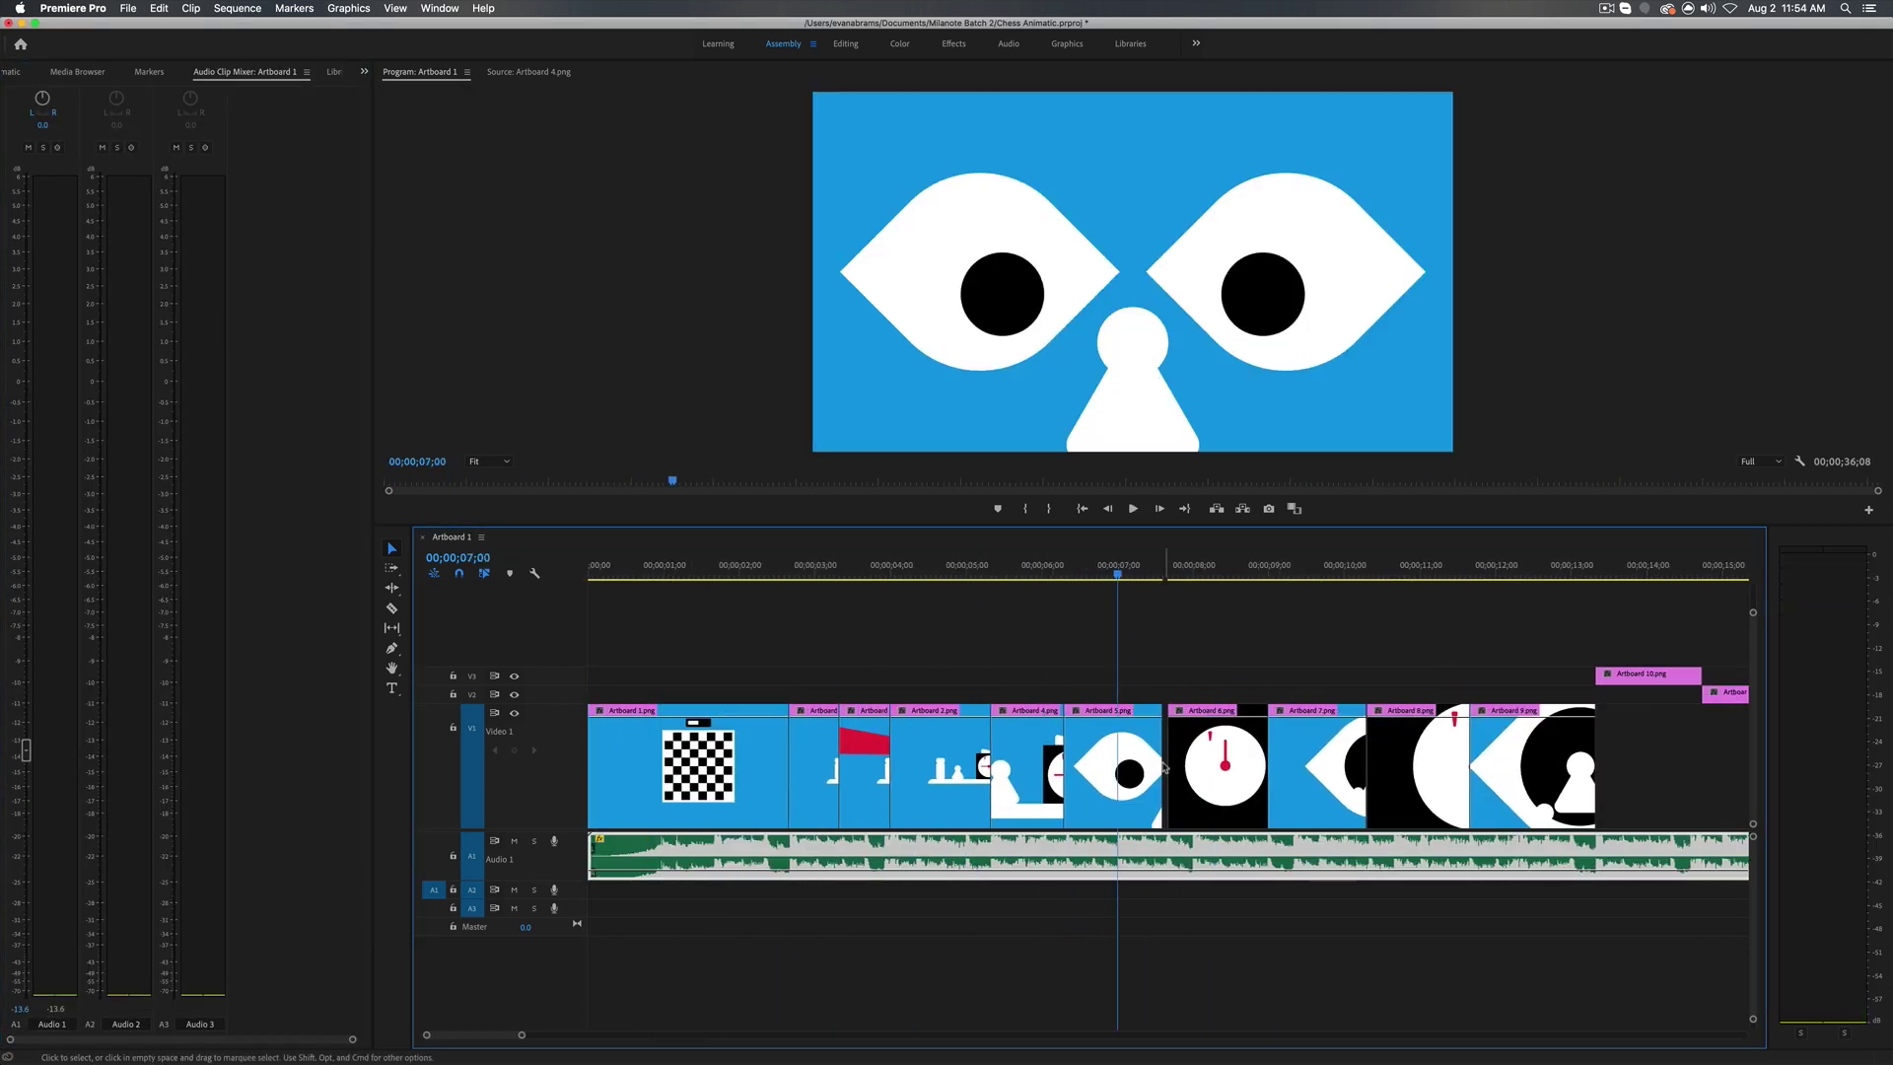
- Lengthen an early storyboard clip by 11 frames, play the animatic, then select five V1 clips
left_click_drag(1133, 741, 1160, 741)
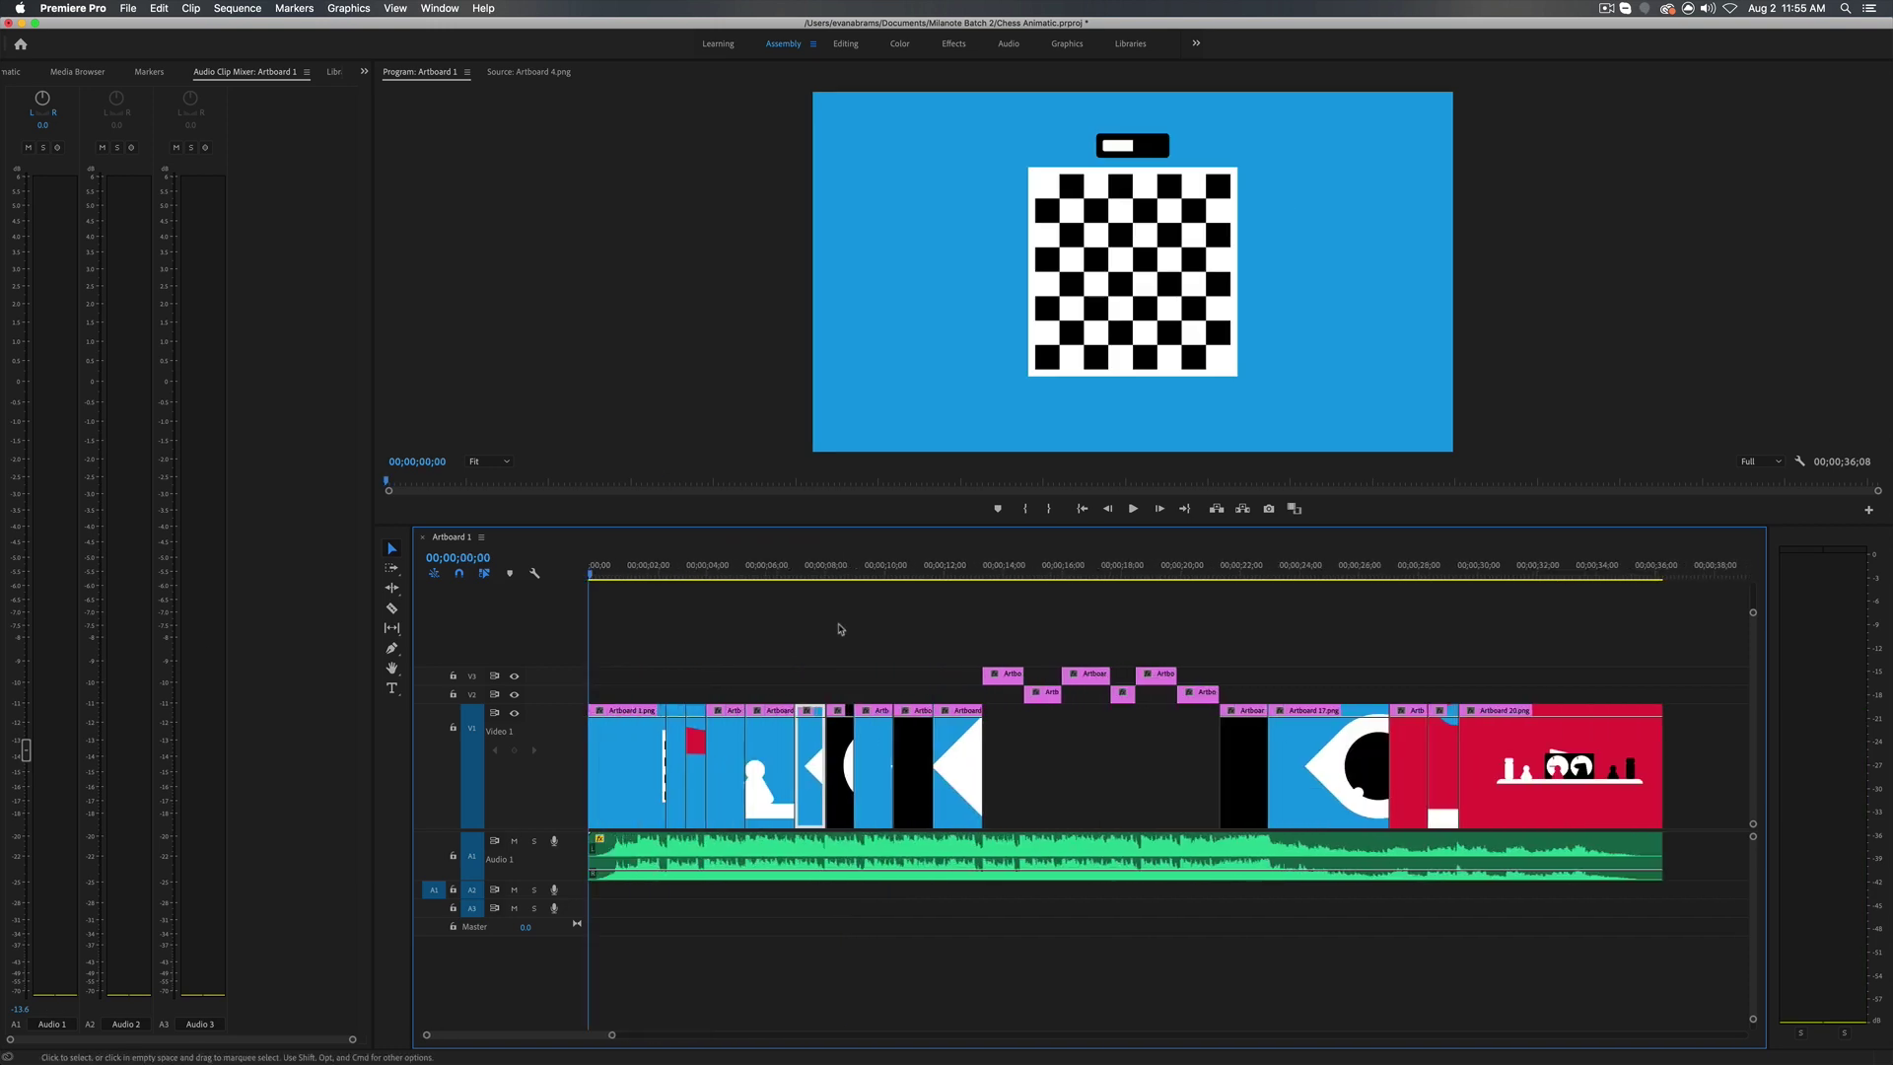
key("space")
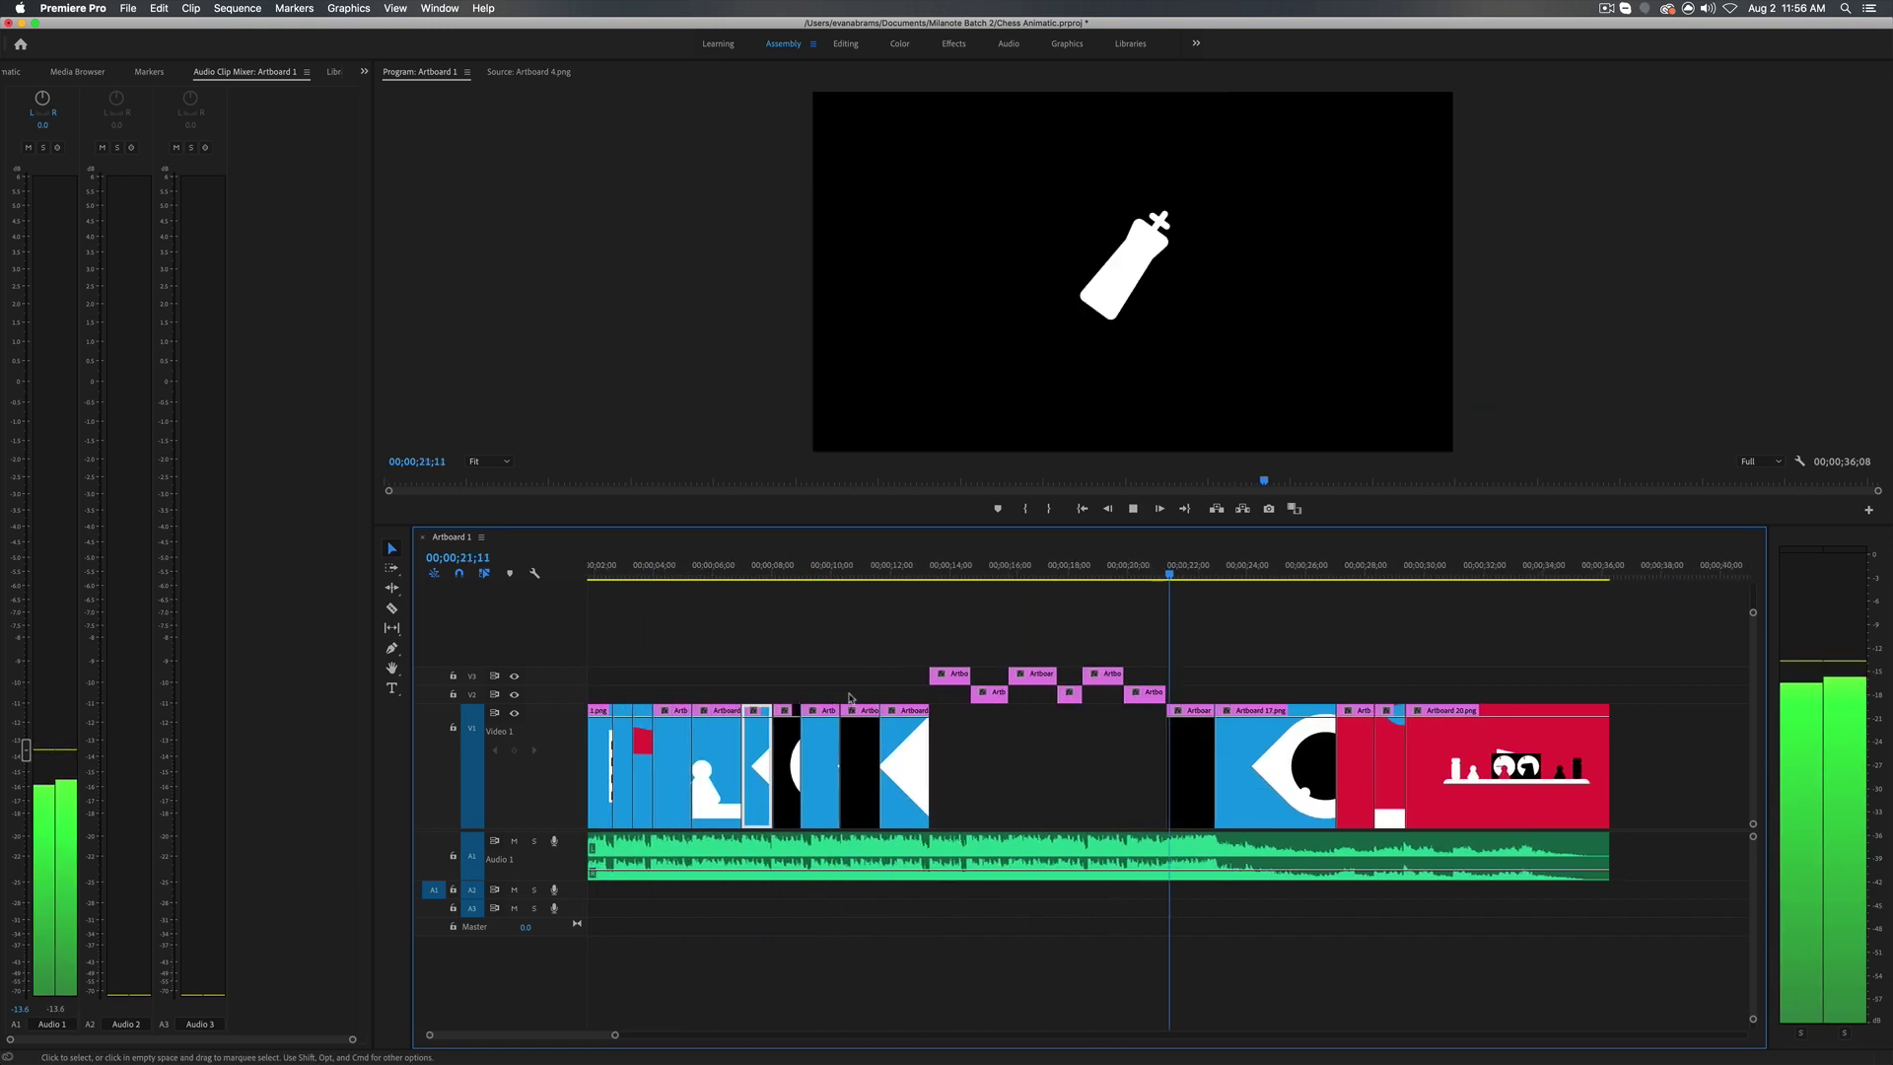
key("space")
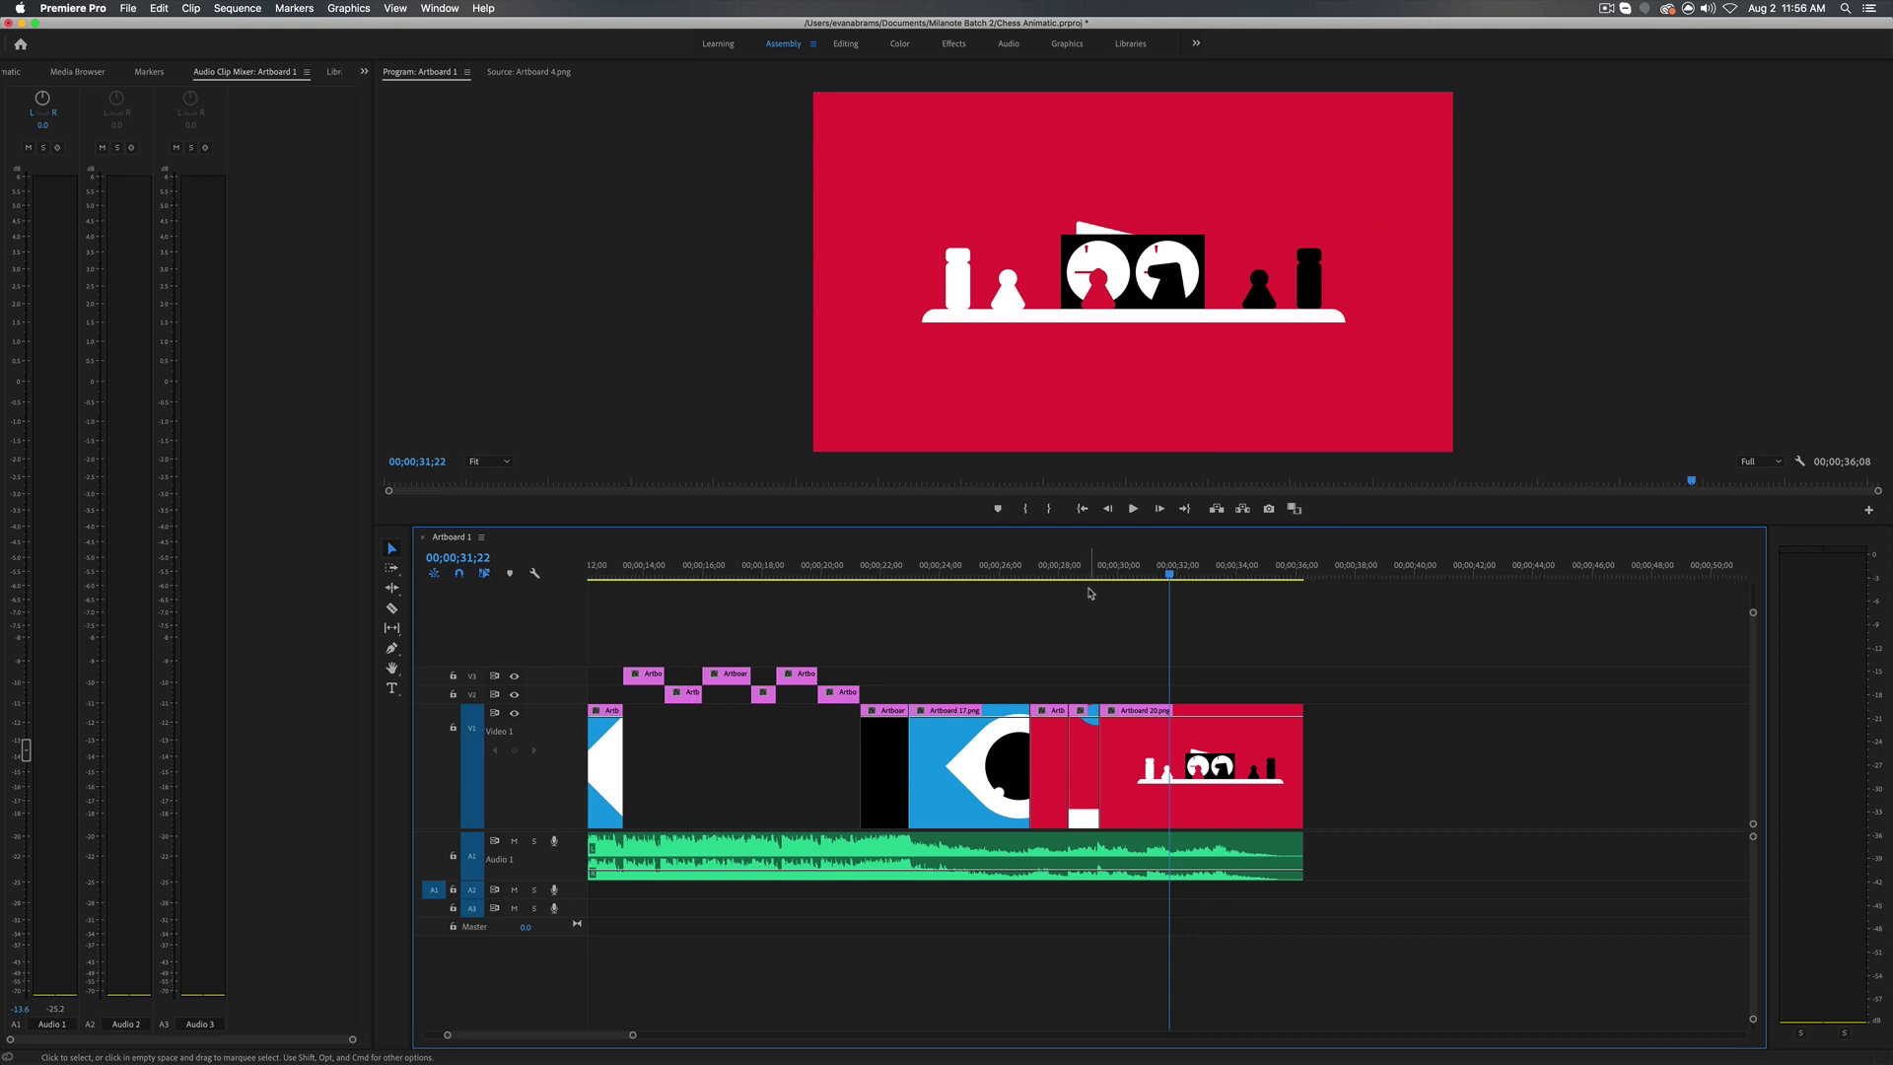
left_click_drag(697, 565, 624, 679)
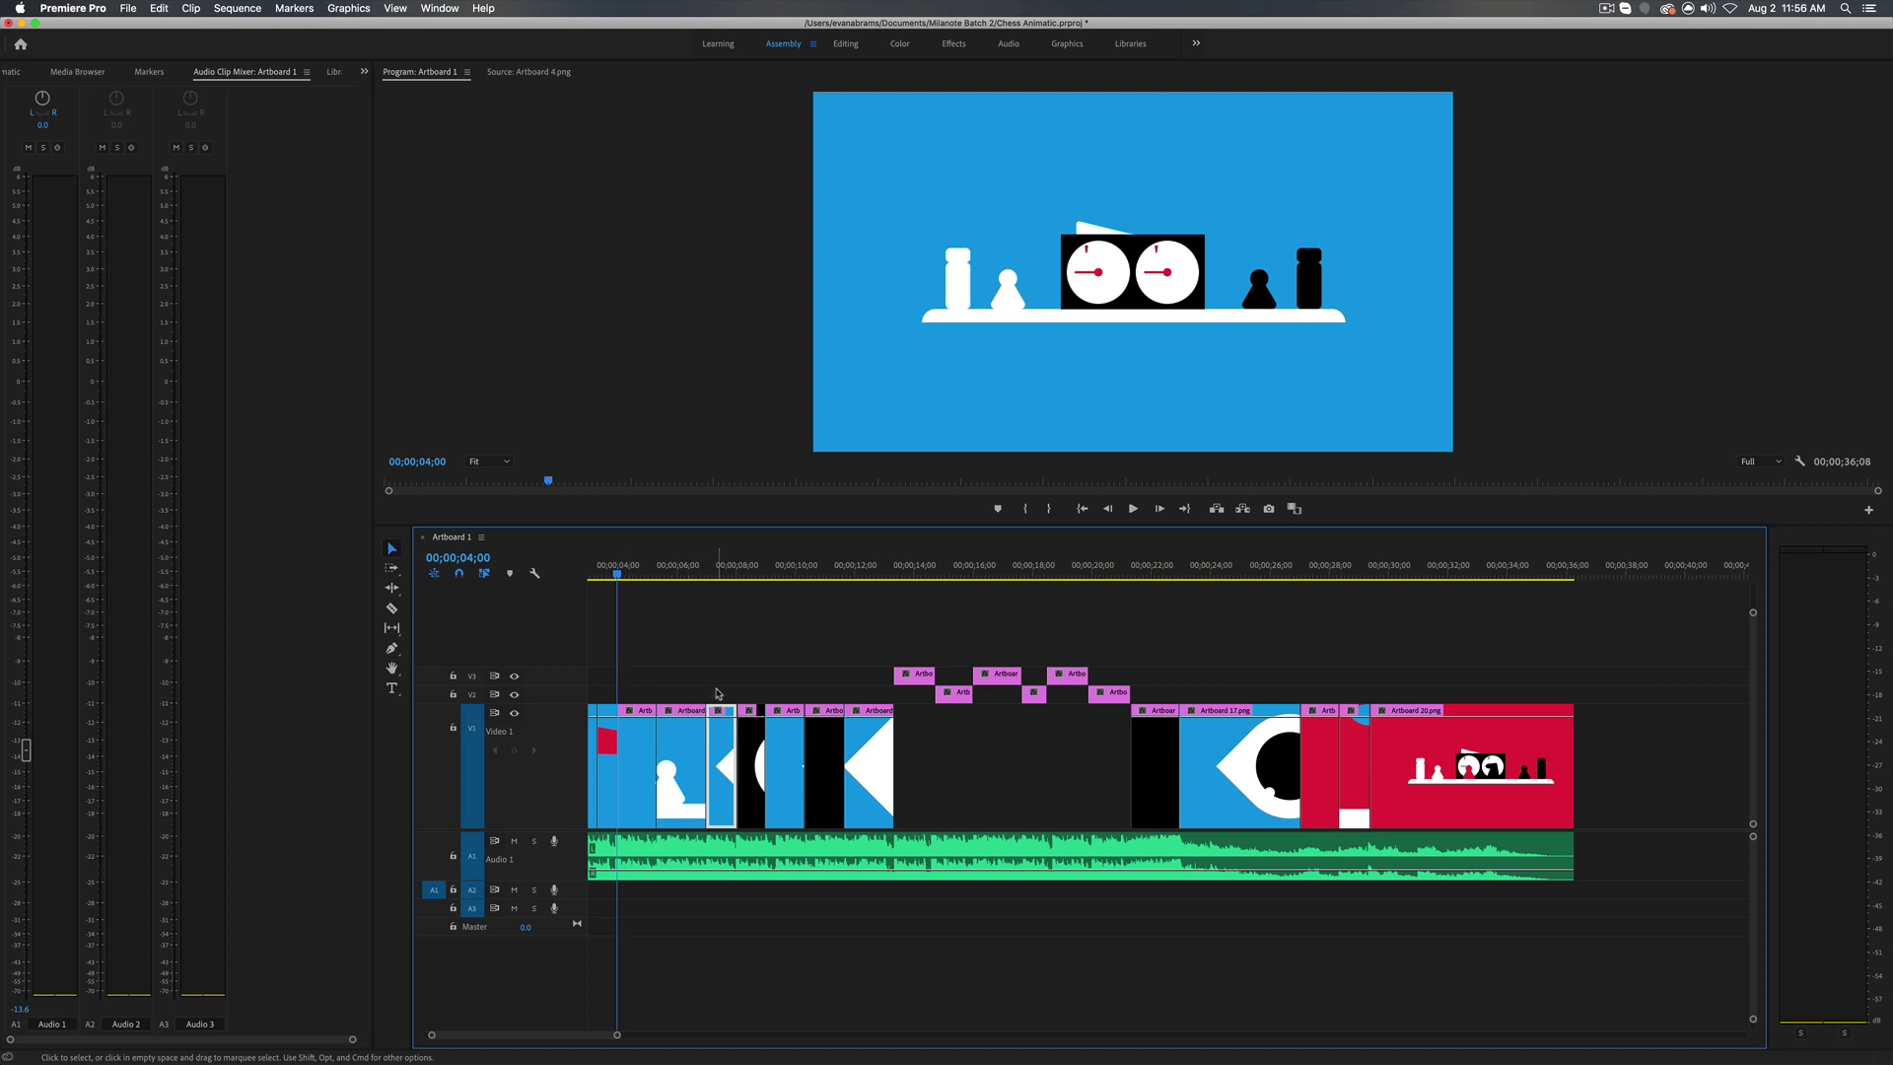
left_click_drag(710, 690, 887, 773)
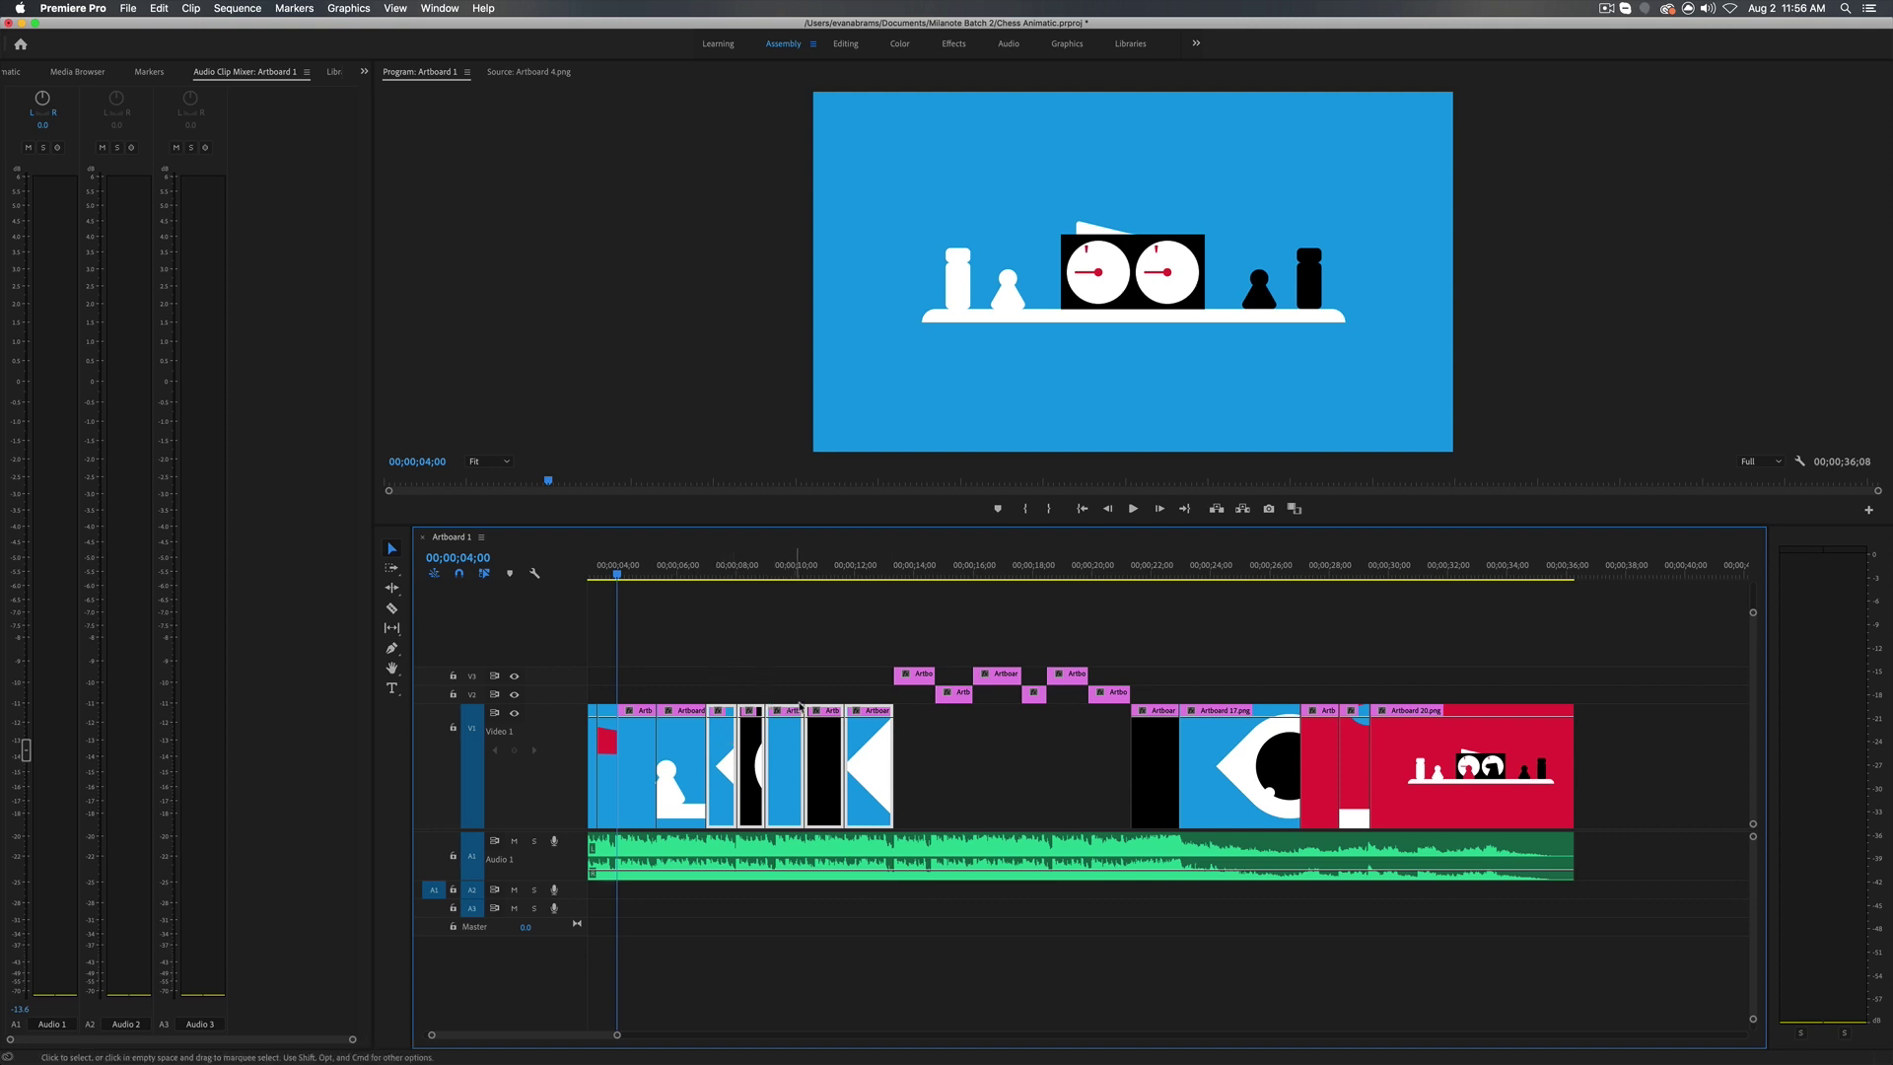
scroll(747, 747, "up", 6)
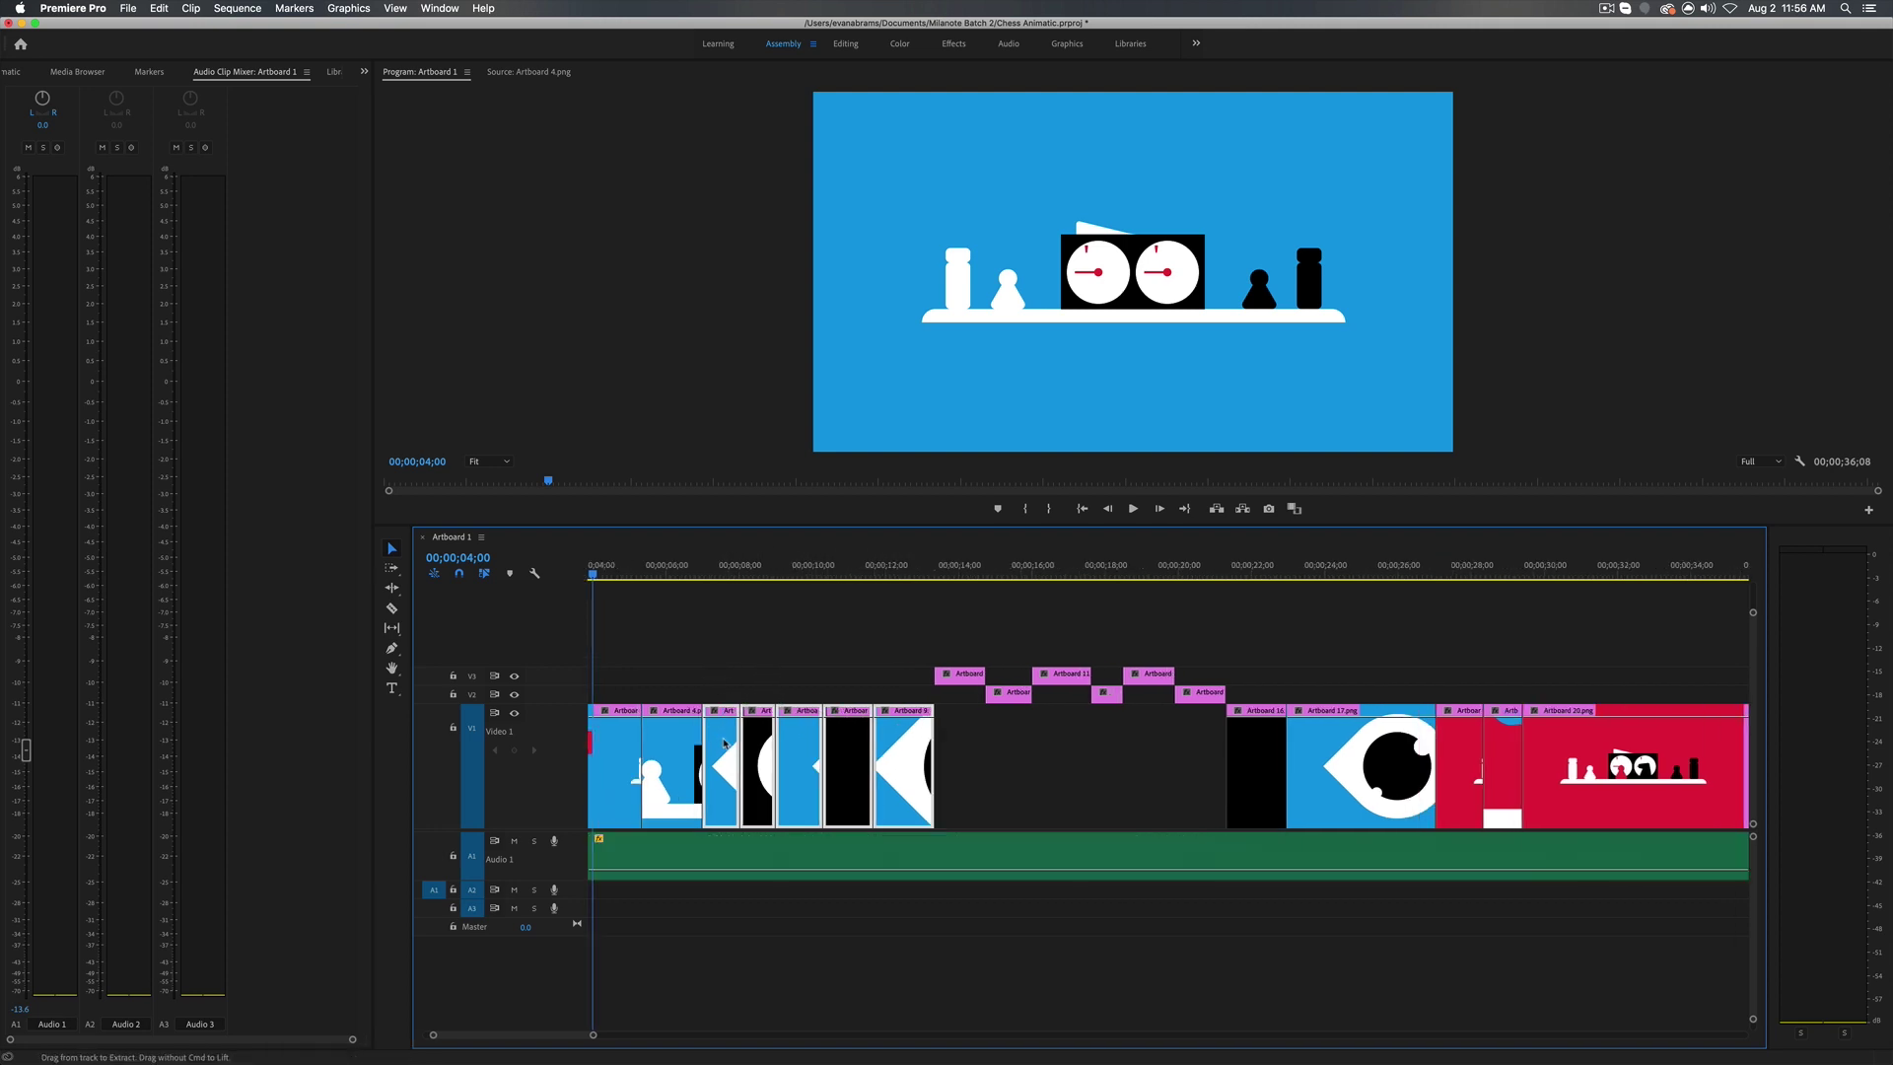
left_click(680, 681)
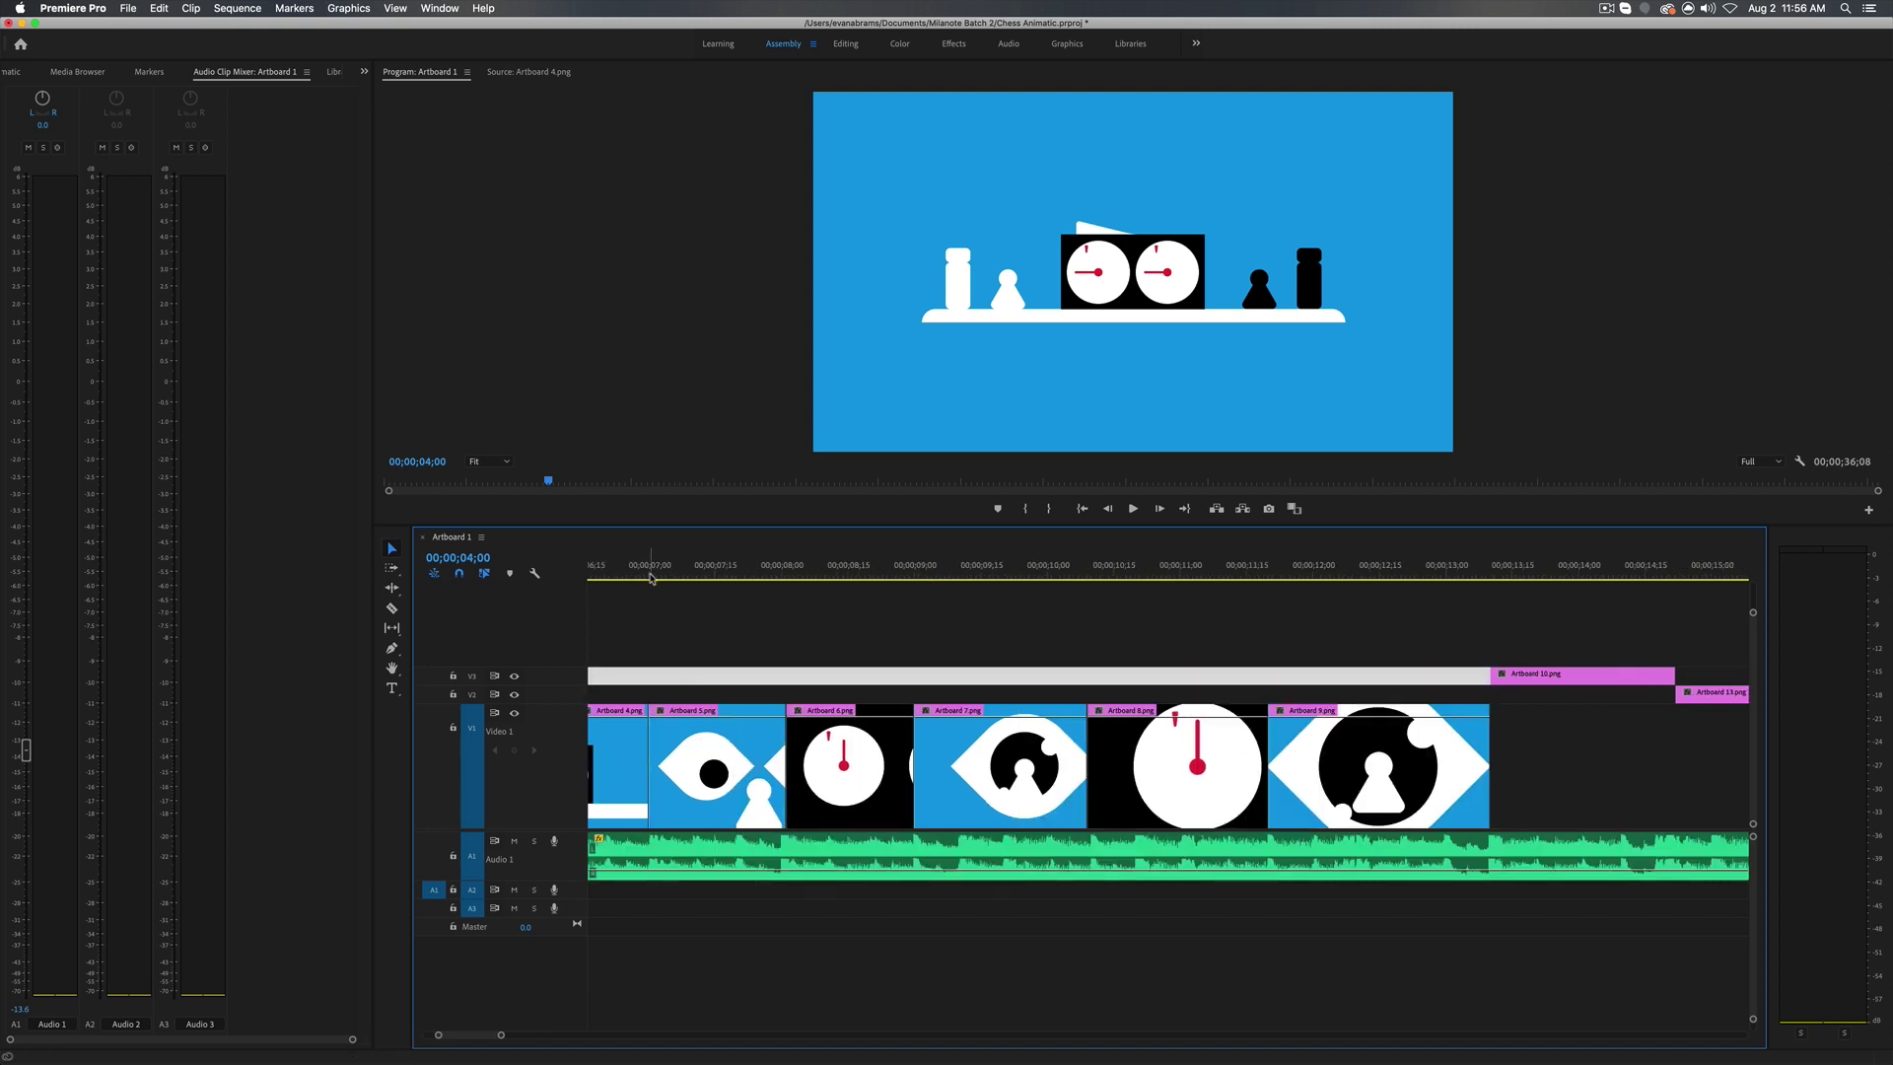
left_click_drag(650, 566, 848, 566)
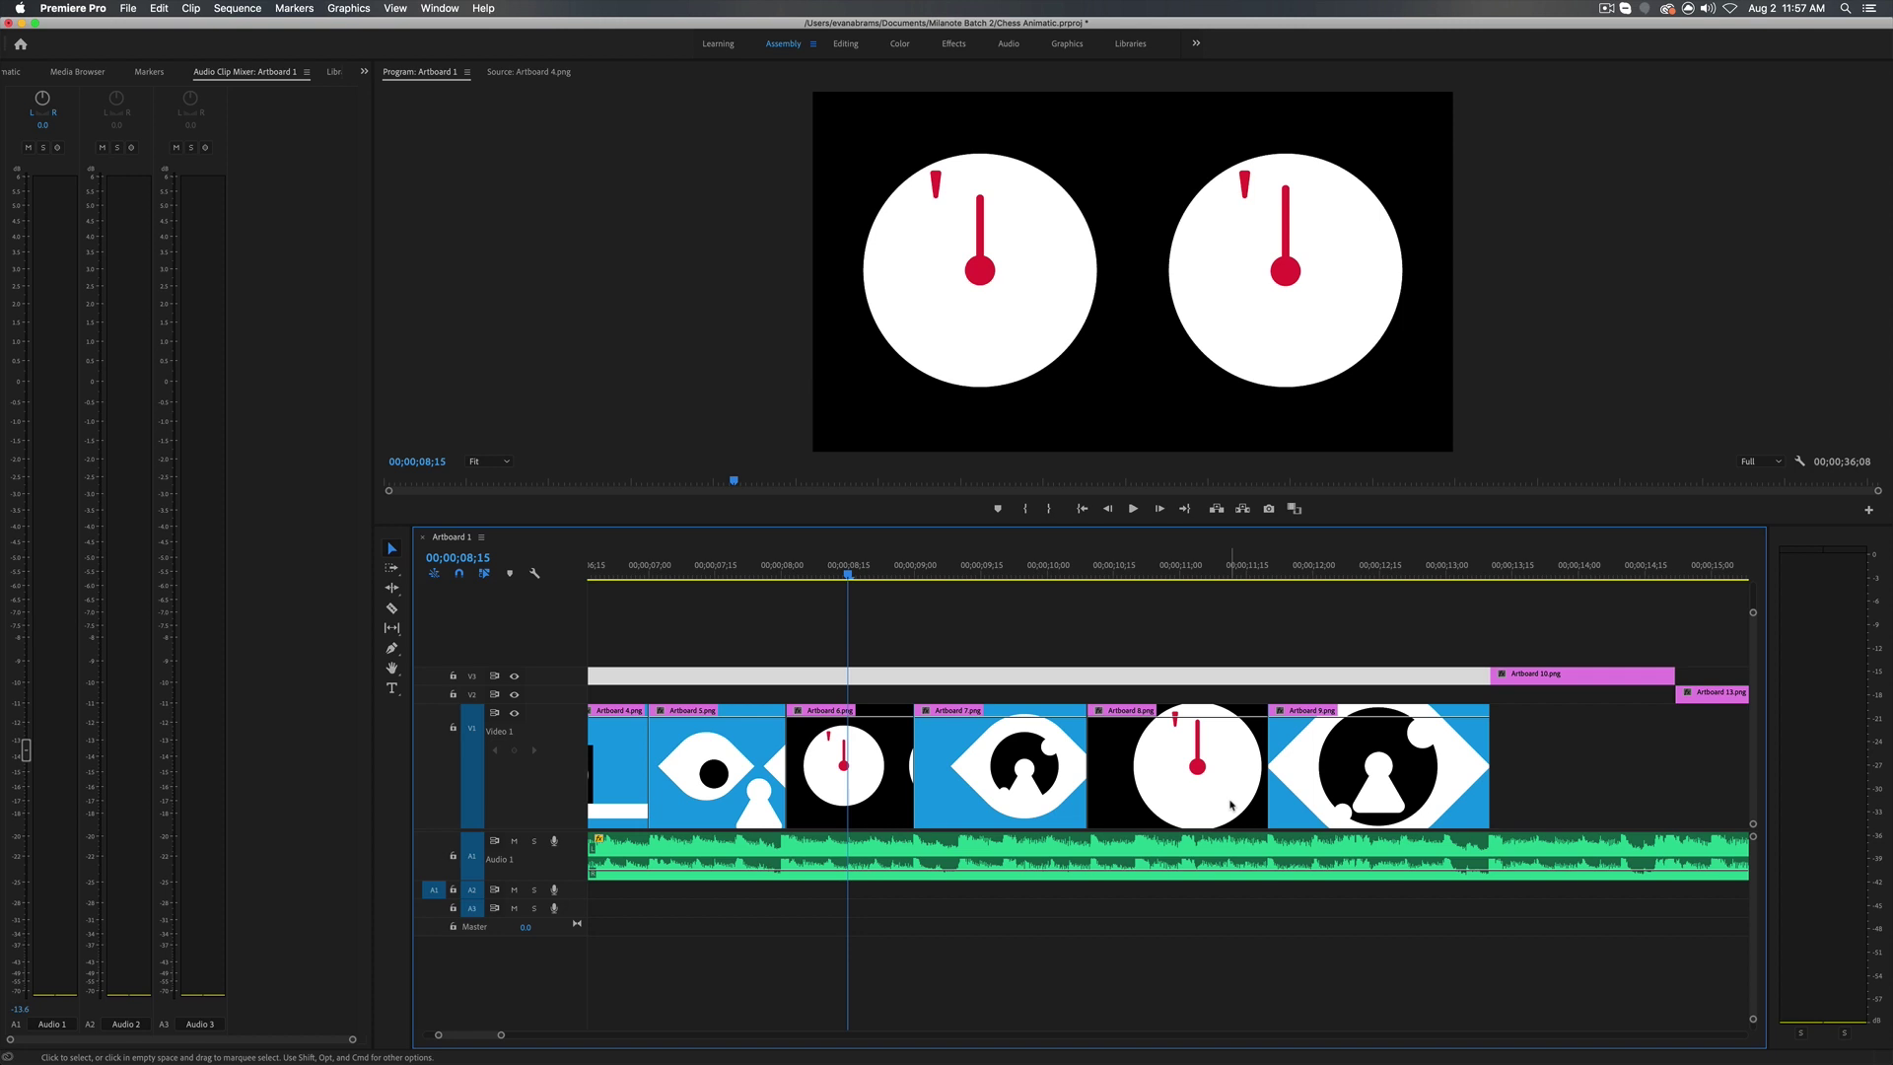
key("minus")
key("minus")
key("minus")
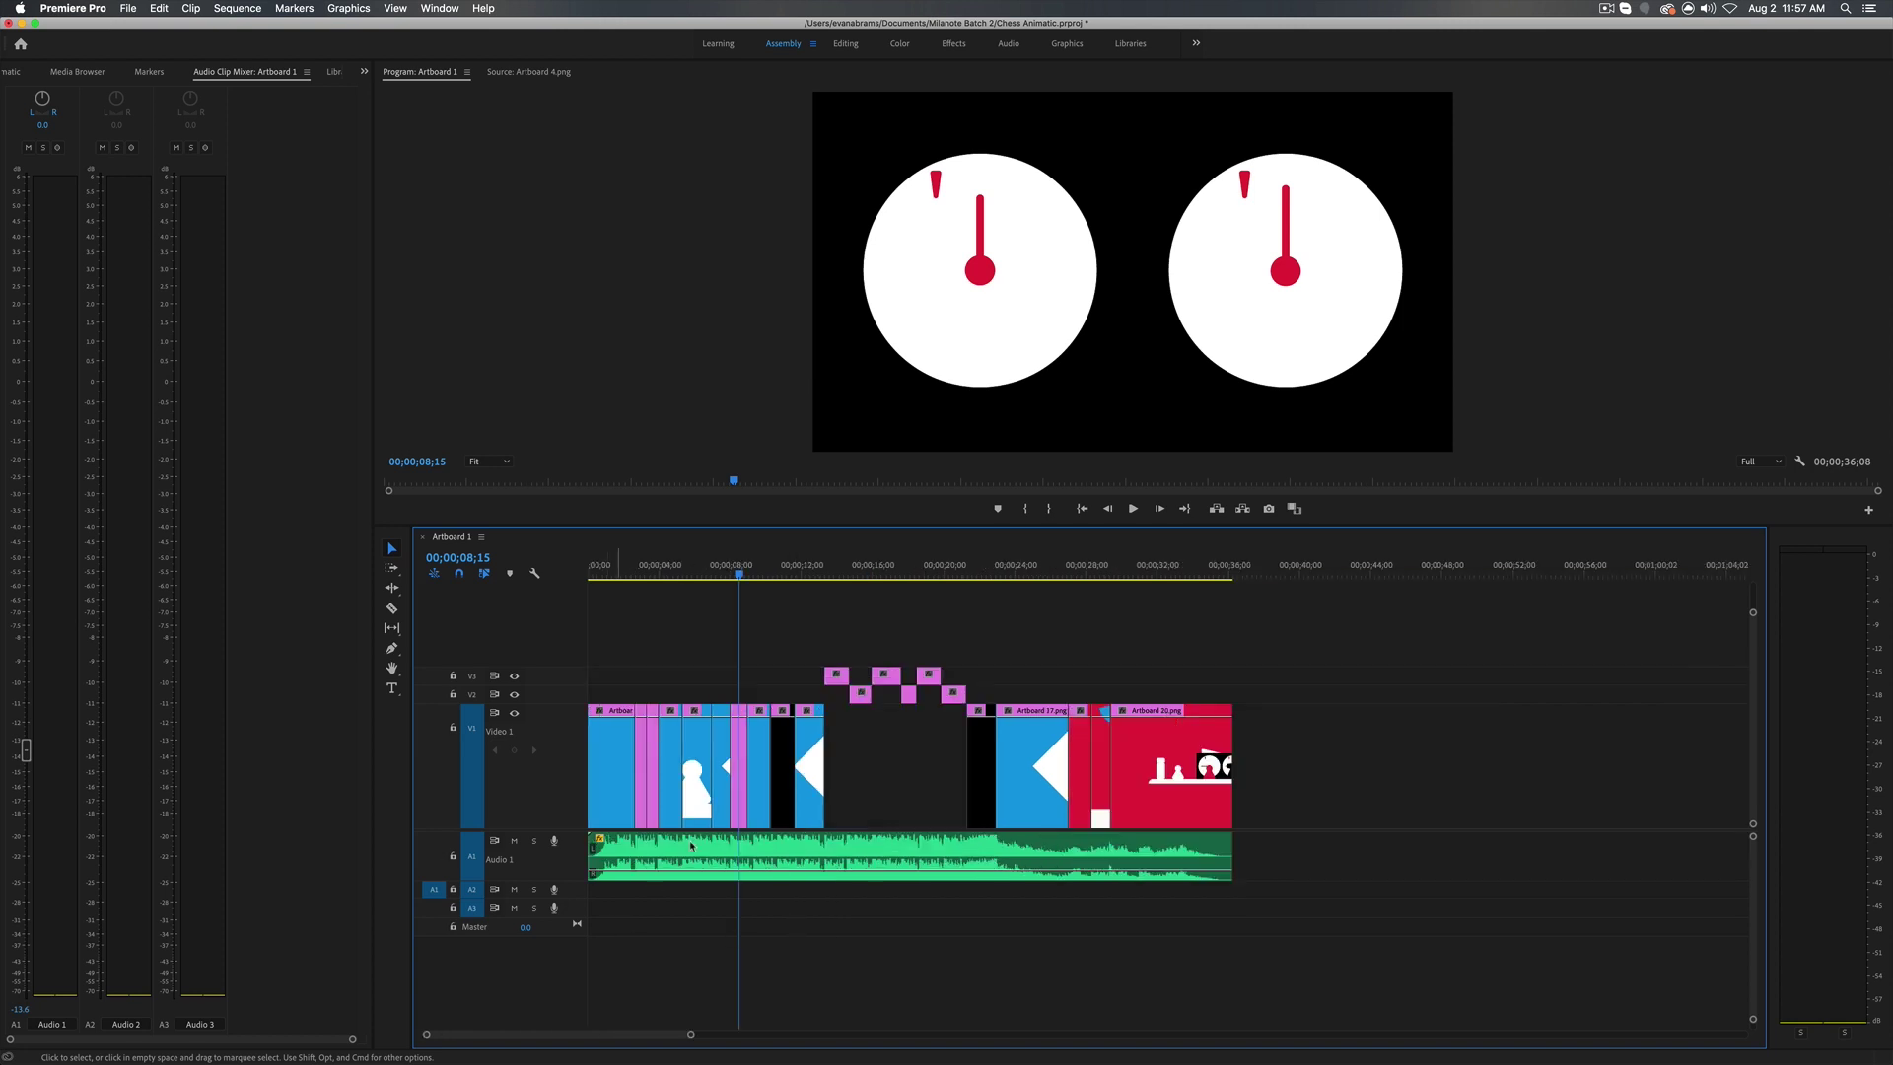
left_click_drag(651, 564, 541, 591)
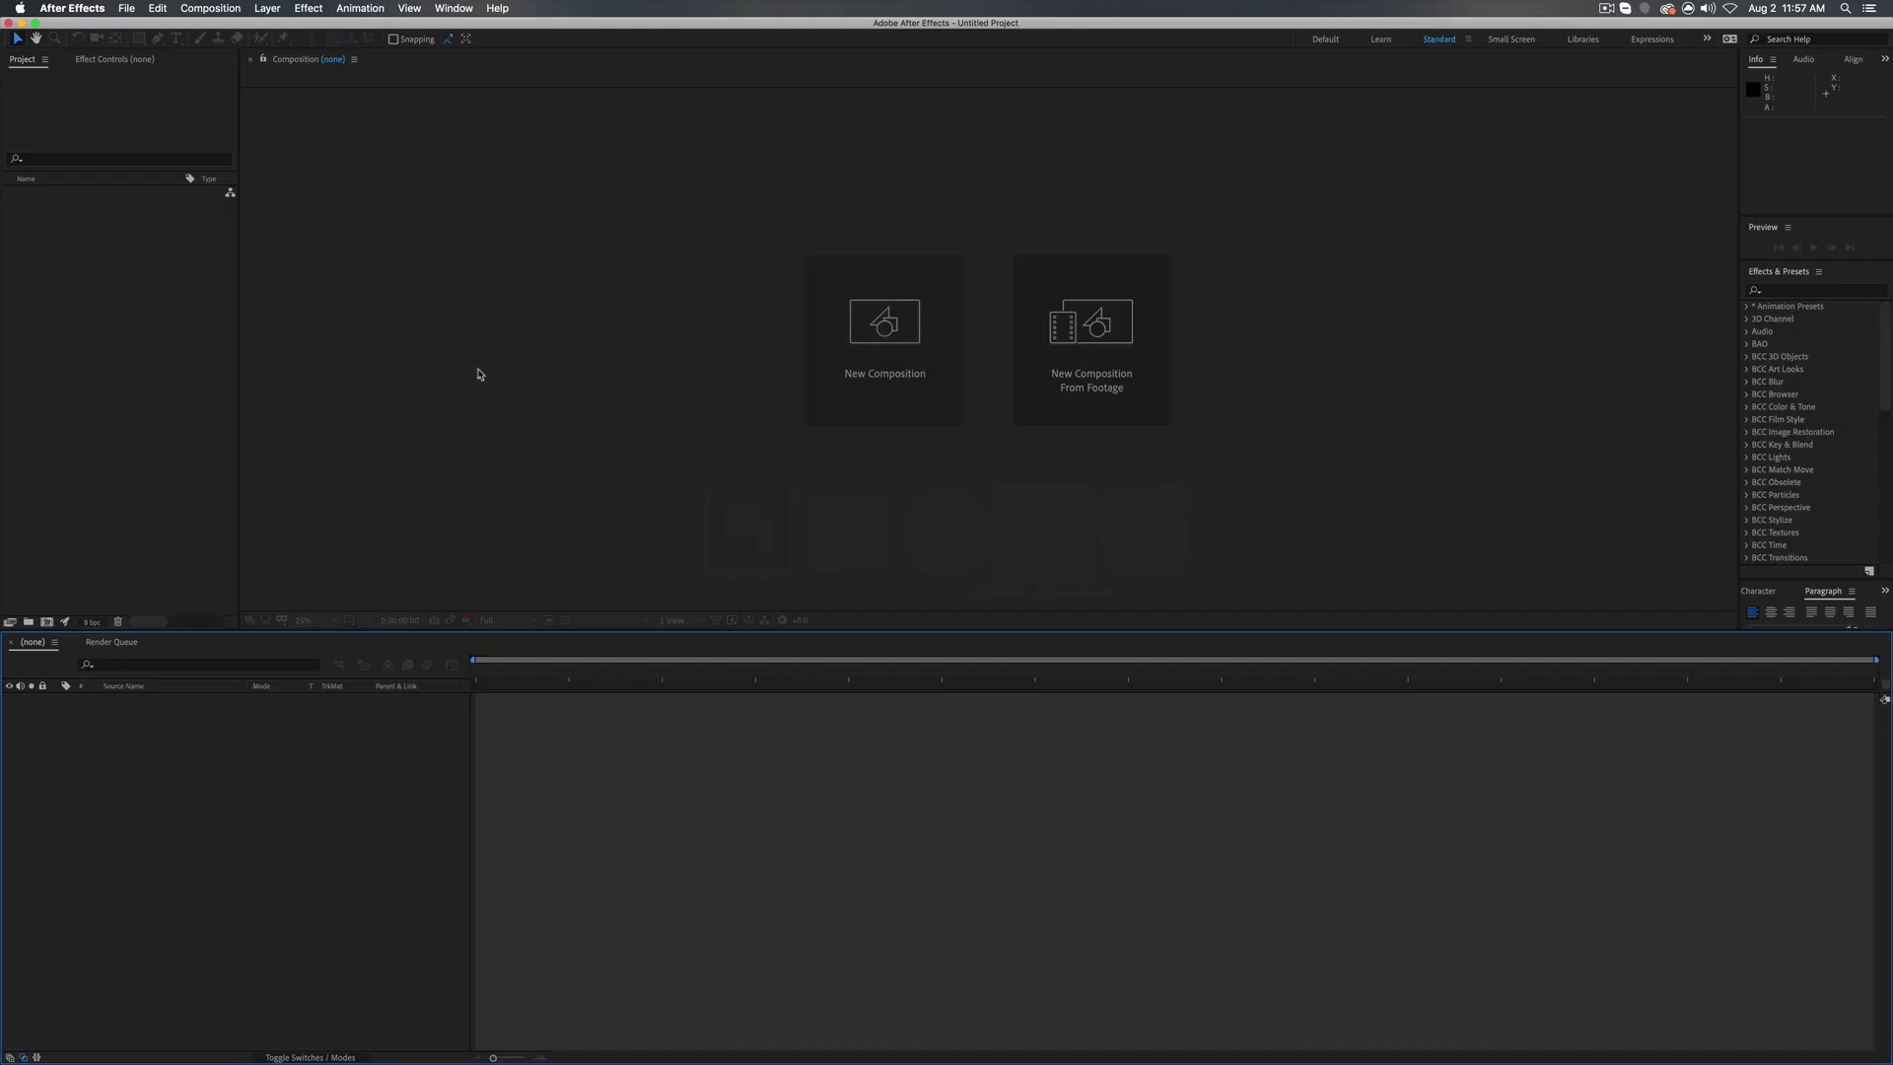
- Create Comp 1 at 1920×1080 using the HDTV 1080 29.97 preset
left_click(932, 409)
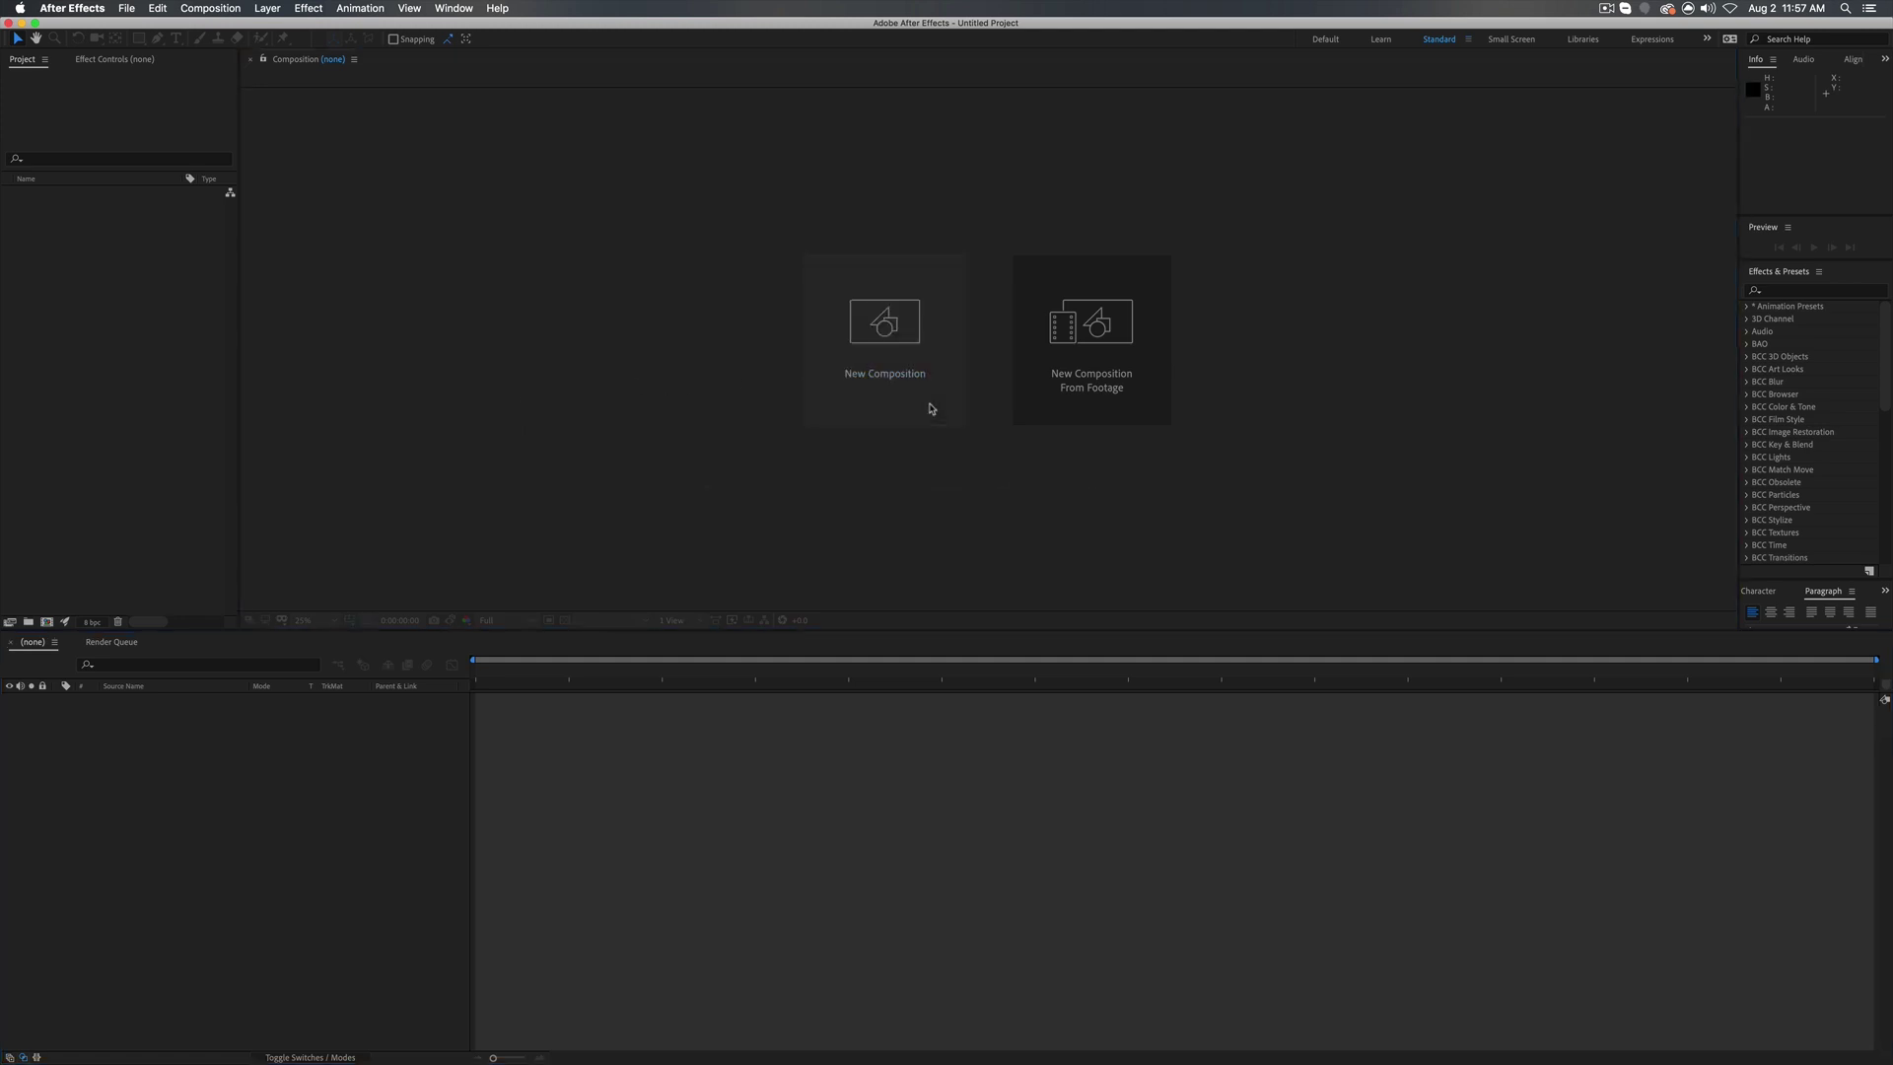
left_click(429, 232)
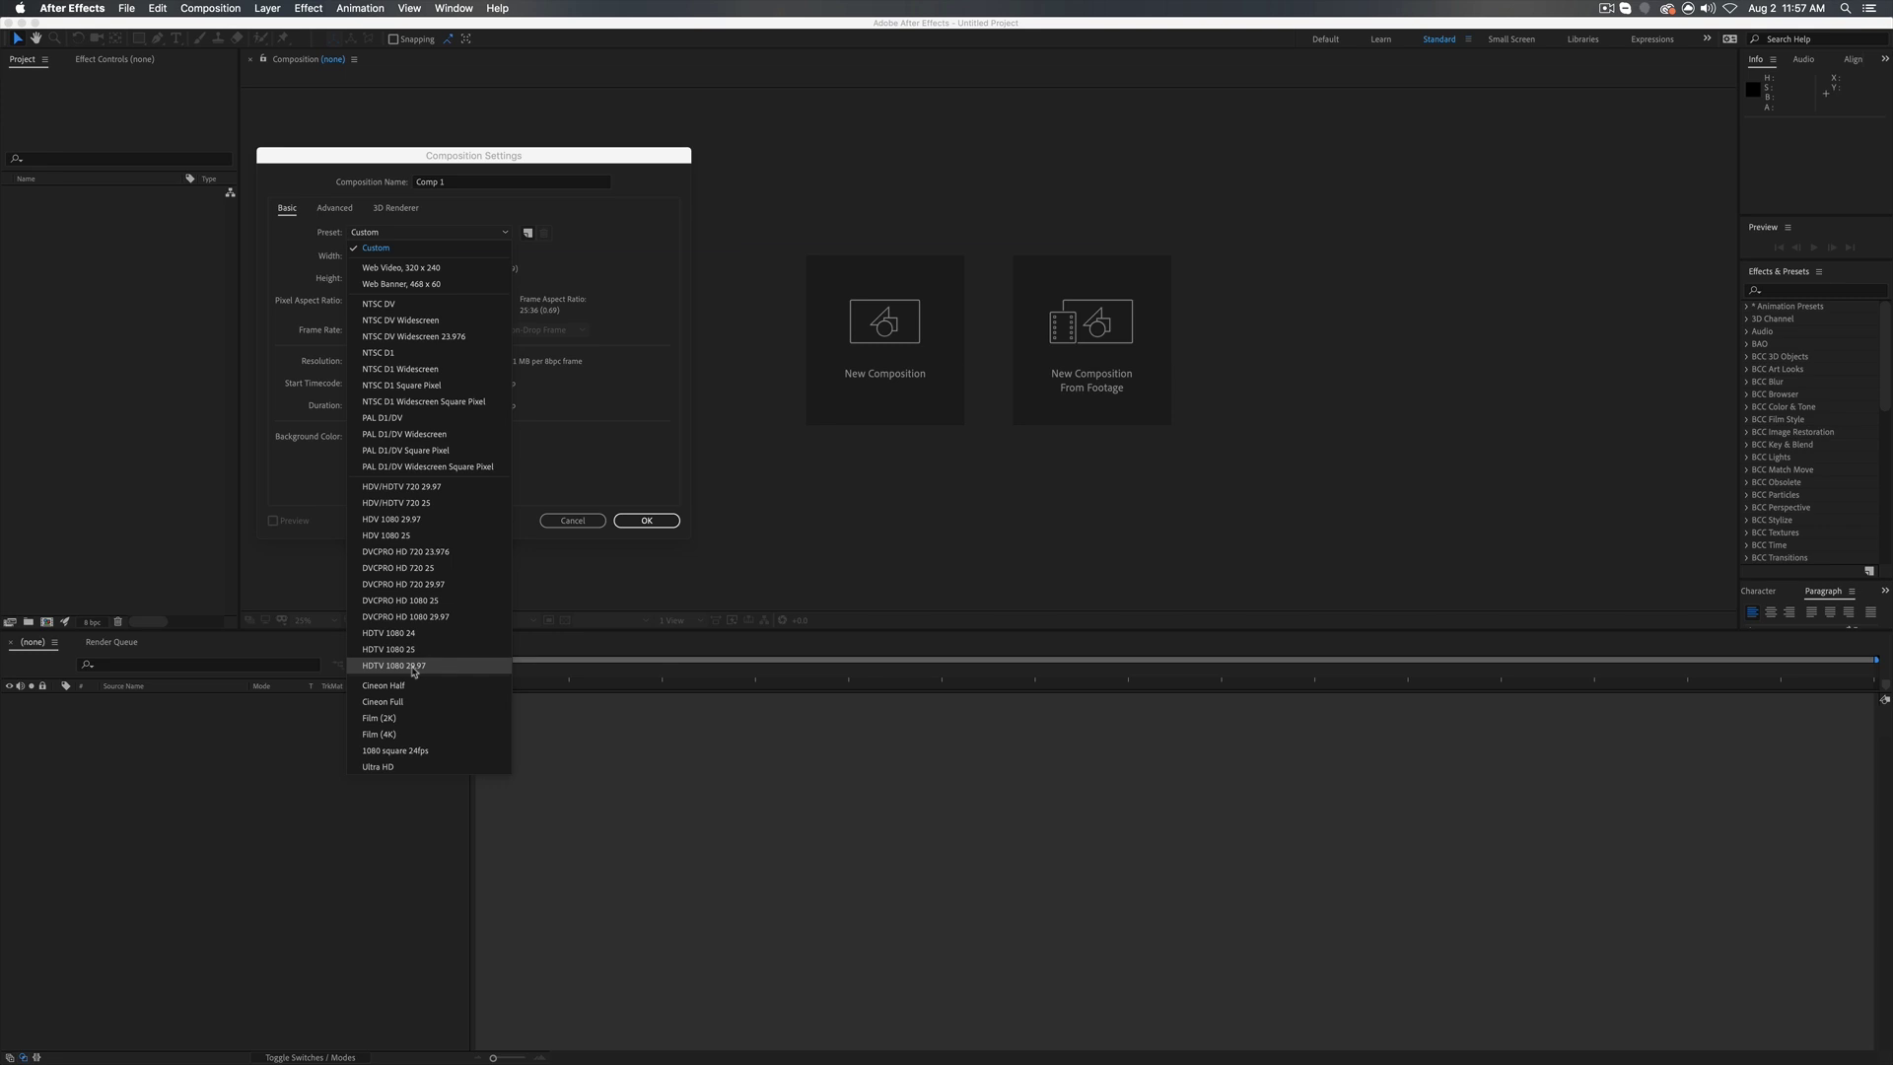
left_click(413, 668)
left_click(647, 523)
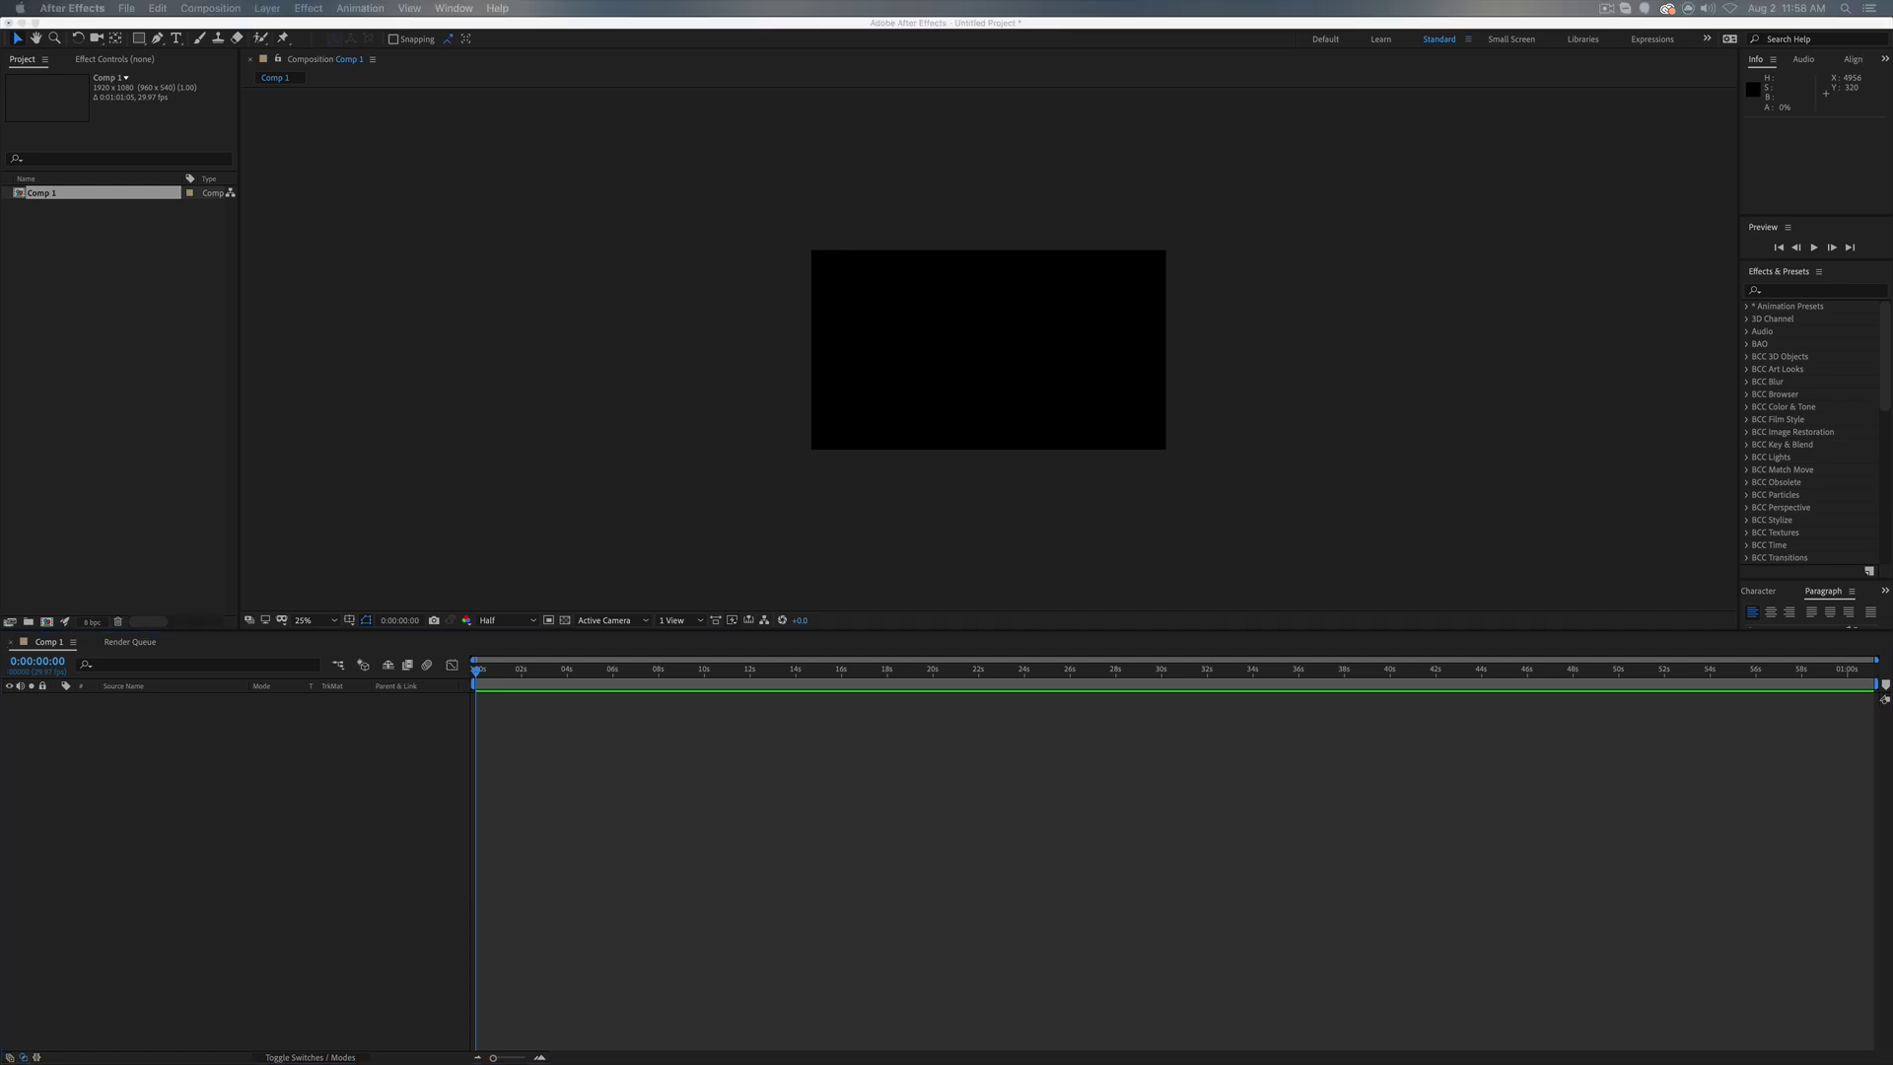
- Import Artboard 1–20.png and sequence them as 0:00:03:00 stills in an Artboard 1 composition
left_click_drag(630, 482, 157, 365)
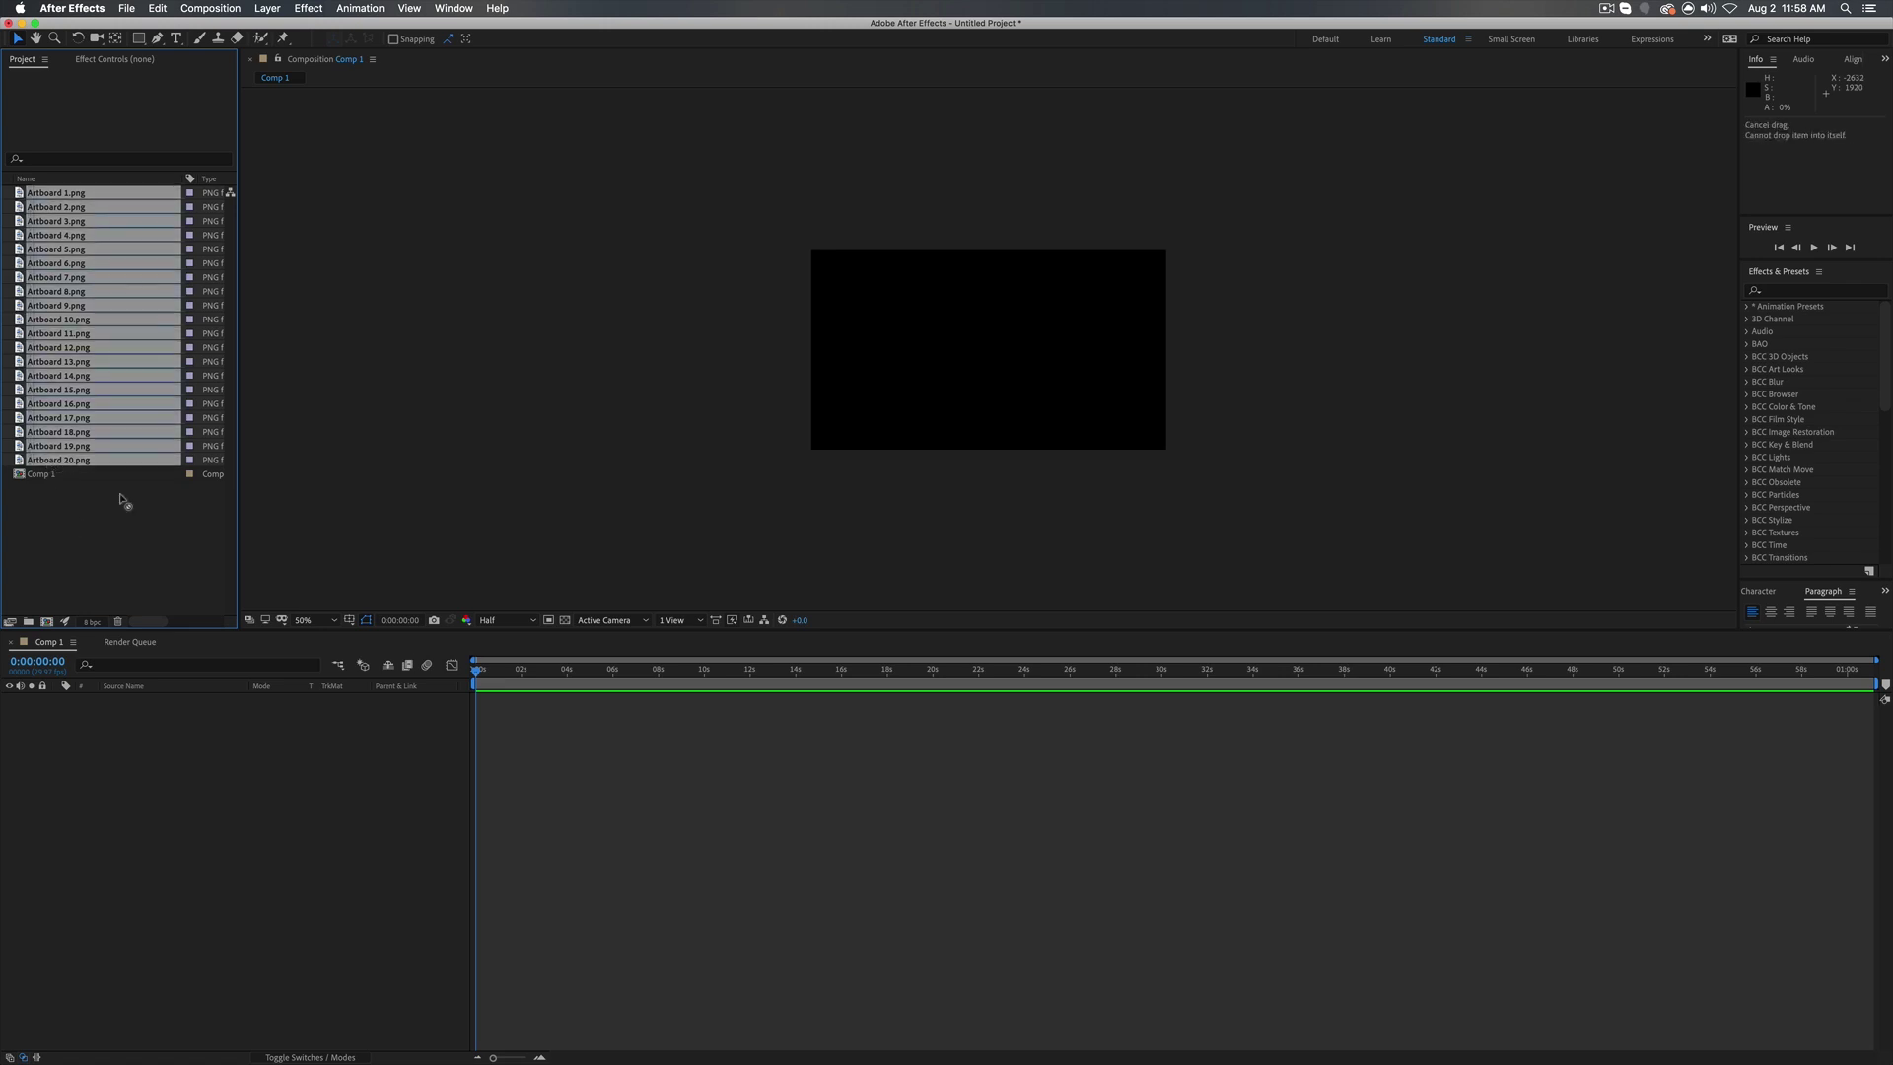
left_click_drag(54, 467, 45, 623)
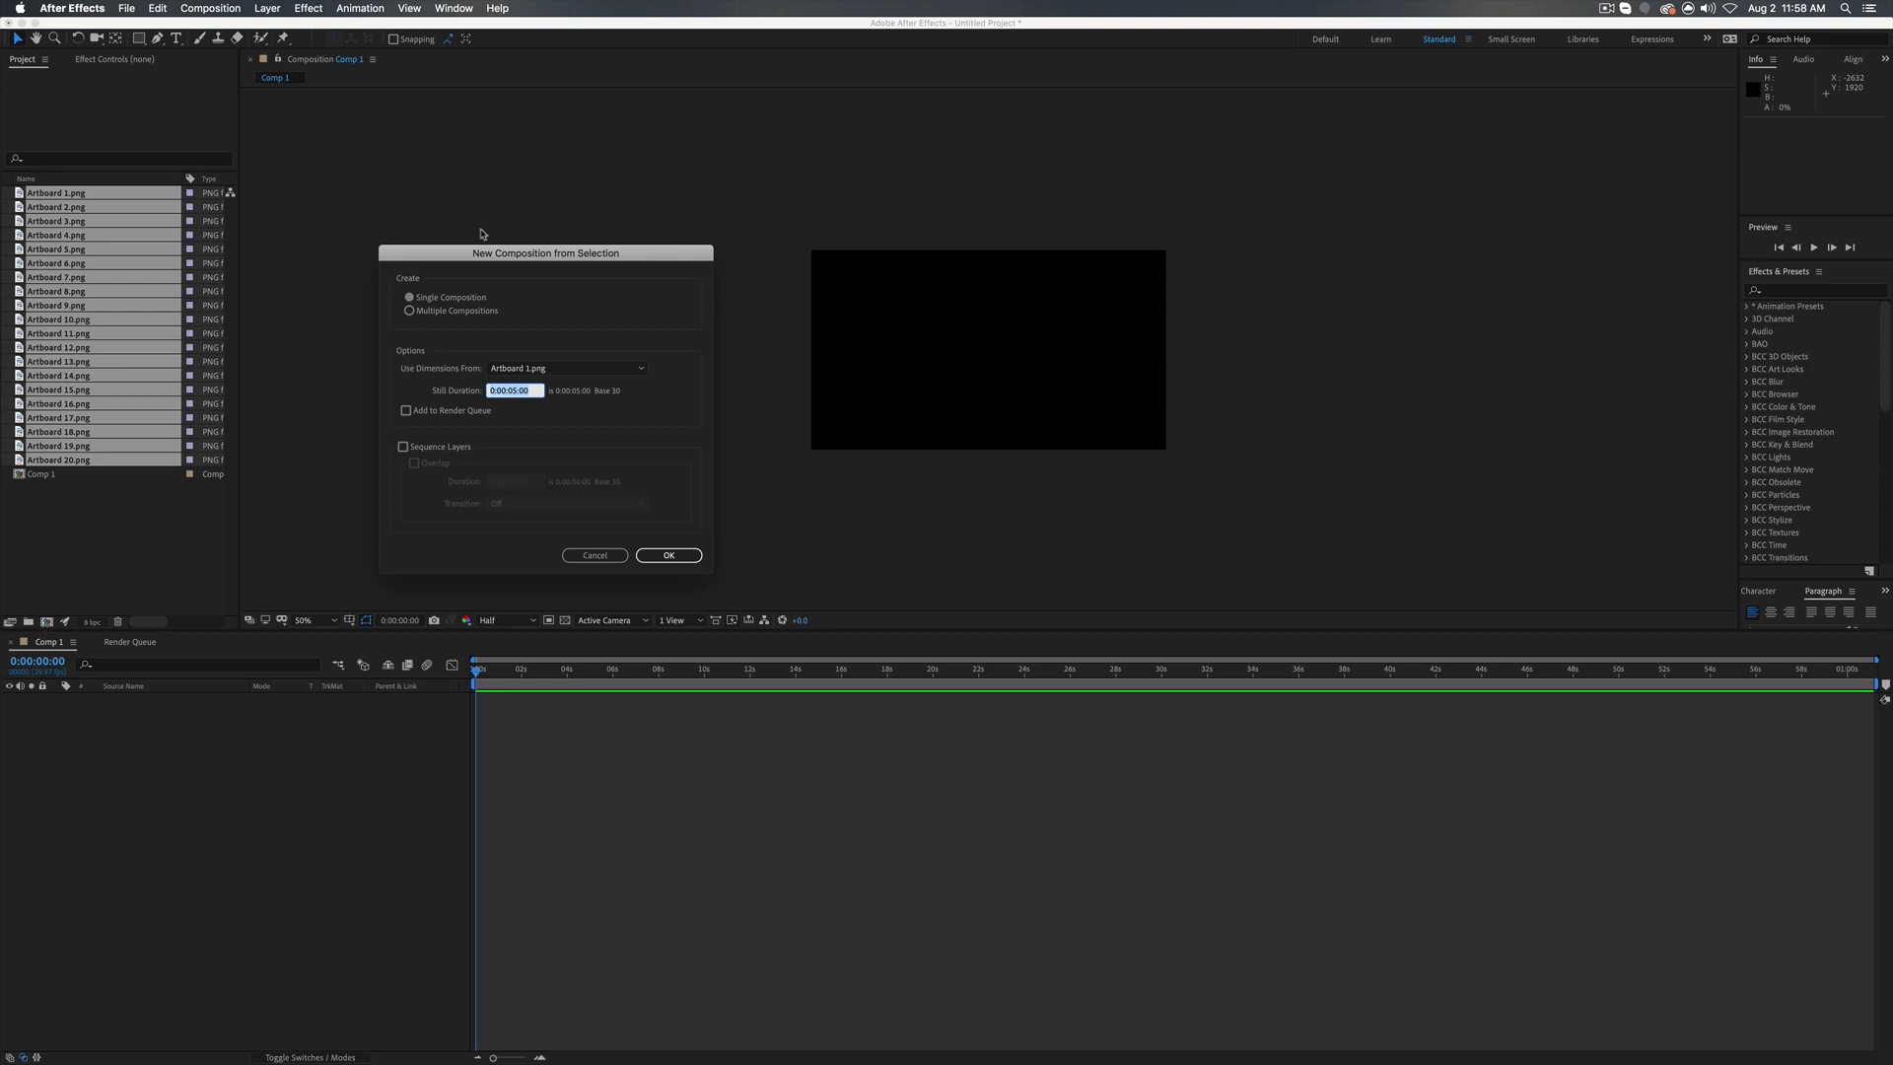
left_click_drag(484, 248, 541, 242)
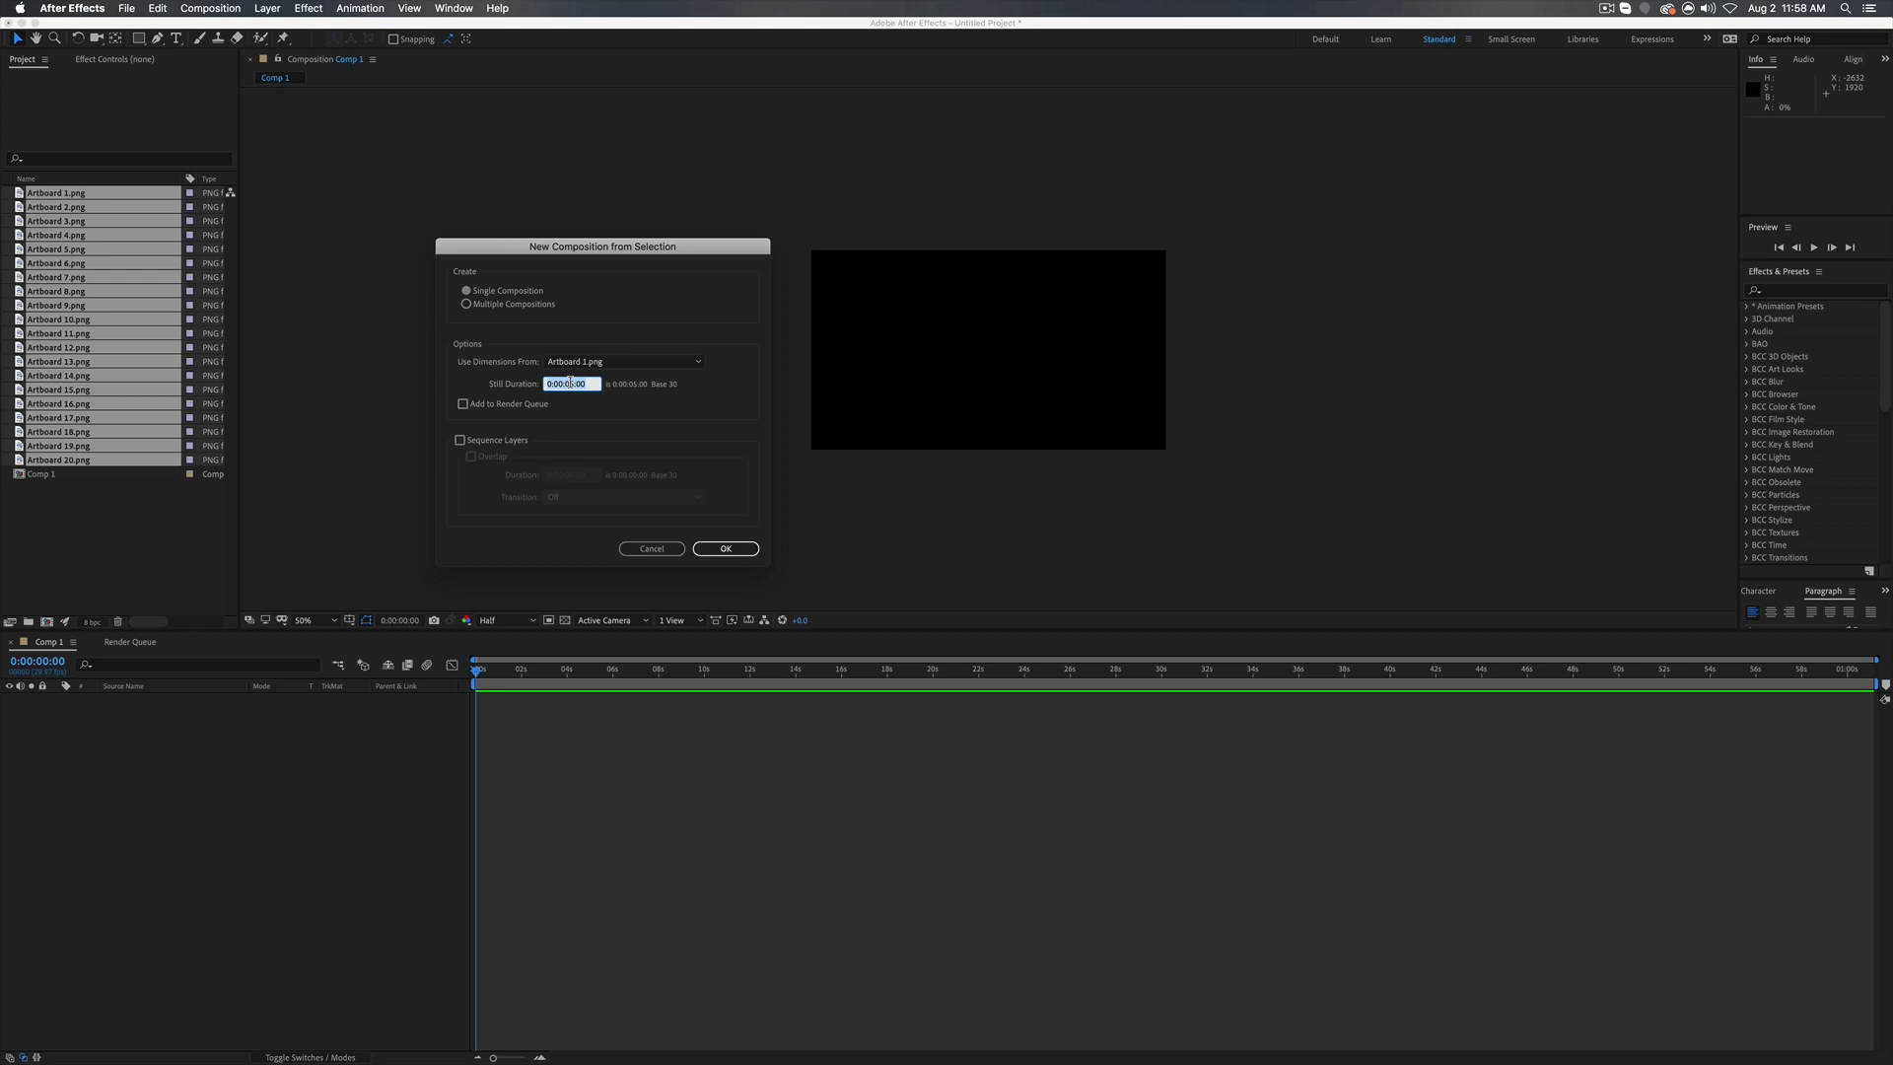
left_click(508, 446)
key("Tab")
type("300")
left_click(709, 334)
left_click(728, 550)
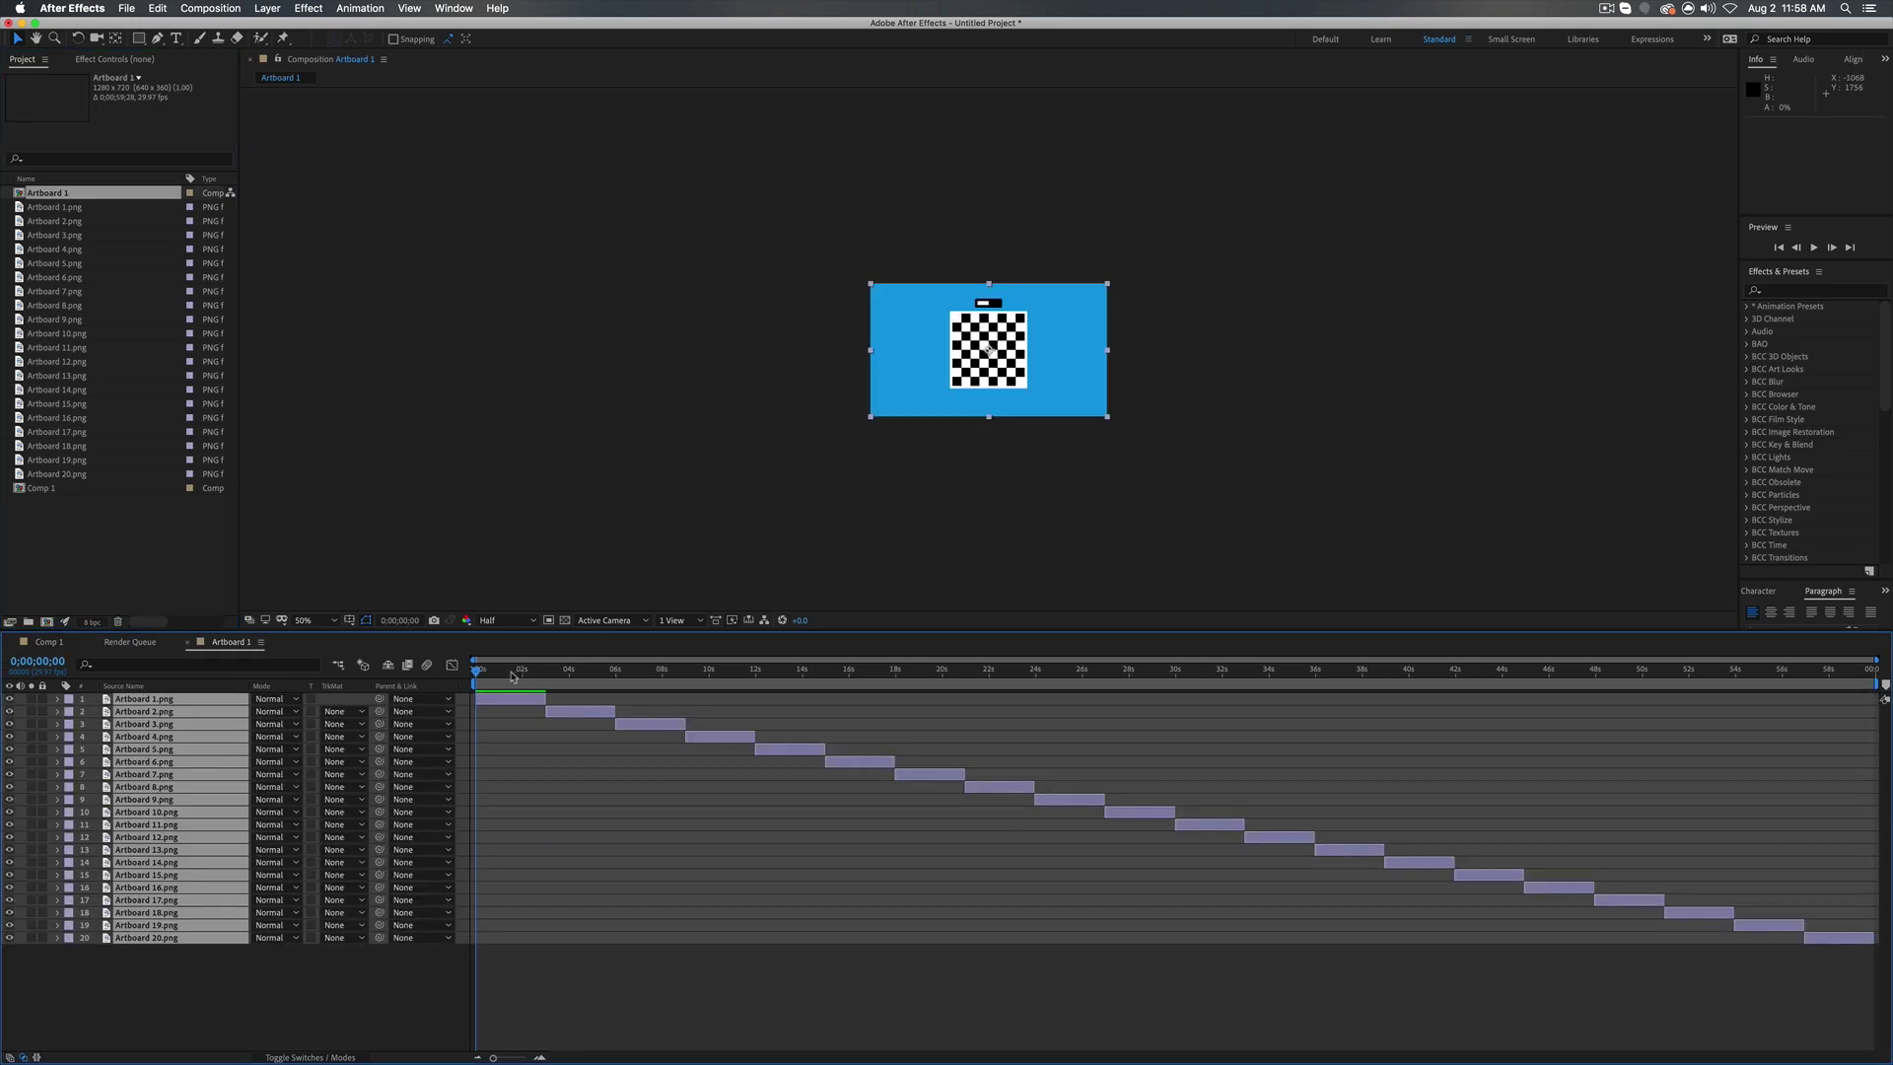
left_click_drag(512, 676, 1817, 850)
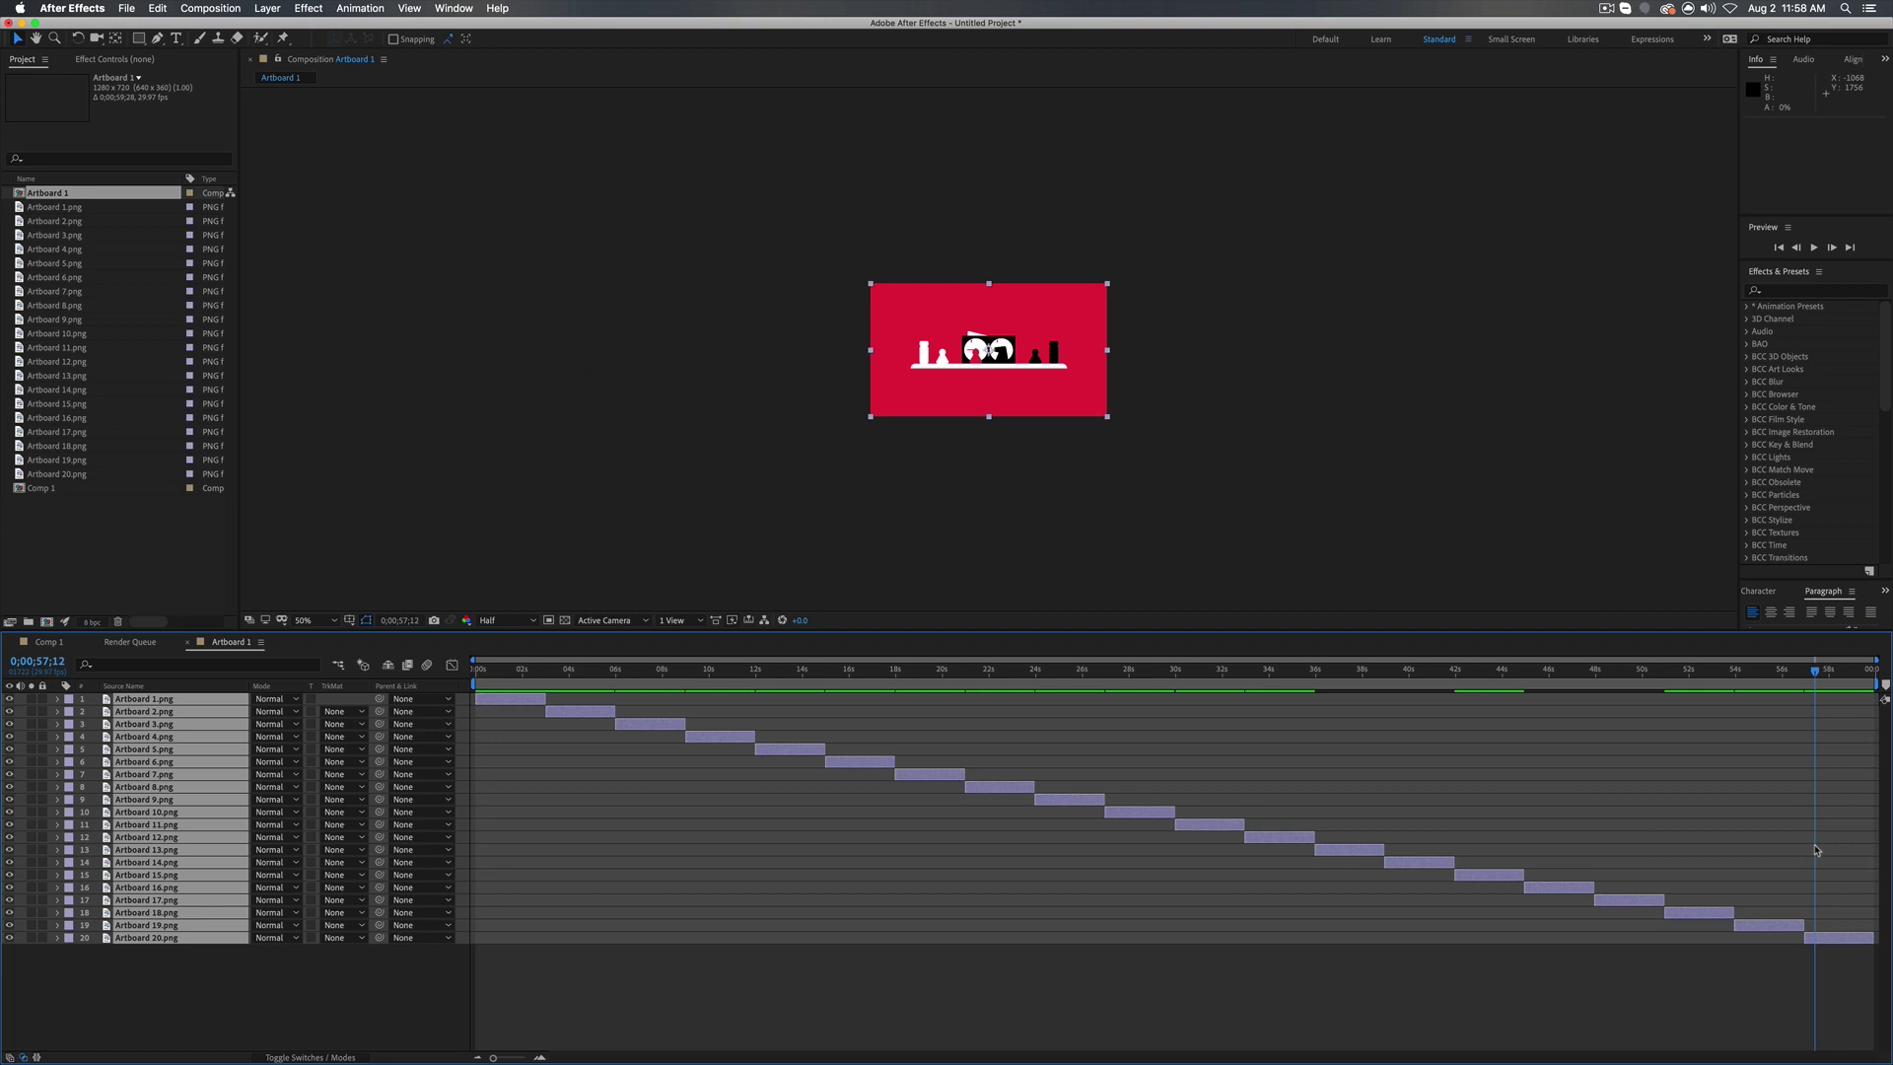
double_click(48, 489)
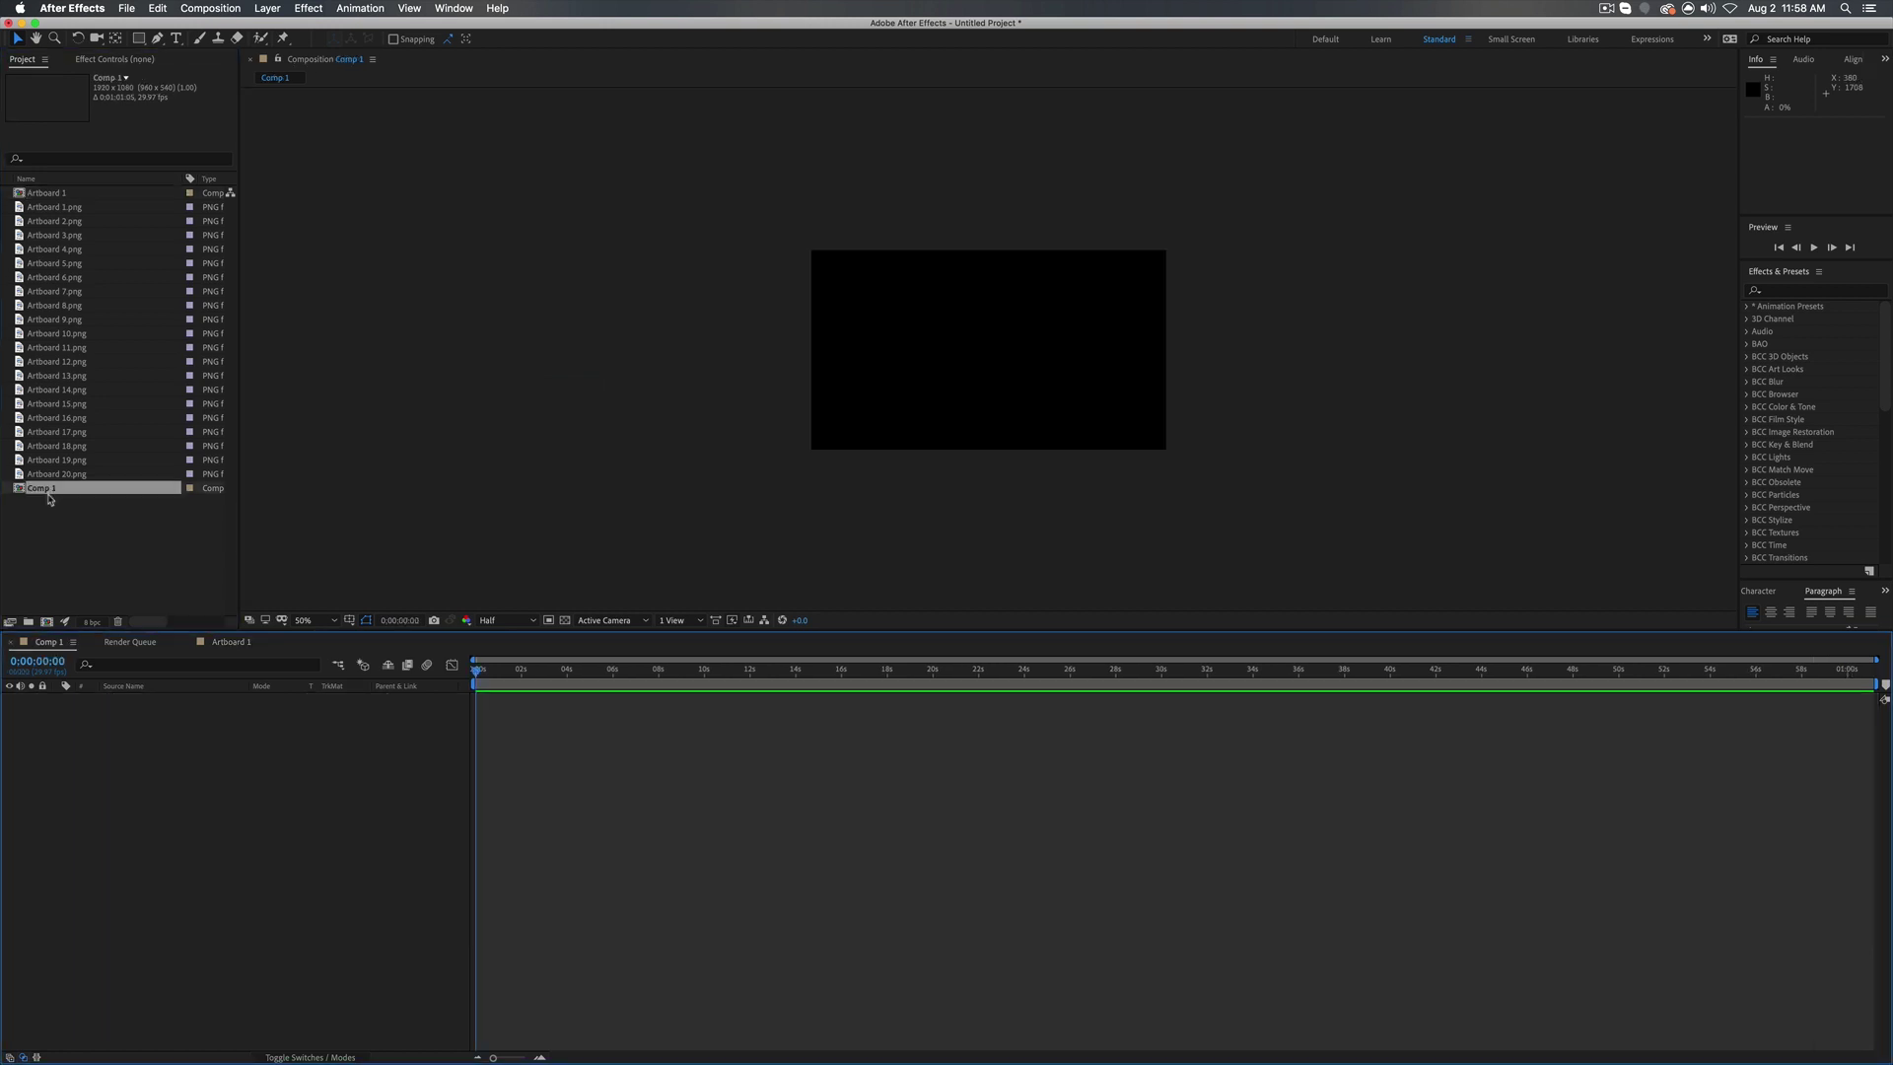
- Paste the copied Premiere Pro clips into Comp 1 with Cmd+V
key("super+Tab")
key("super+Tab")
key("super+Tab")
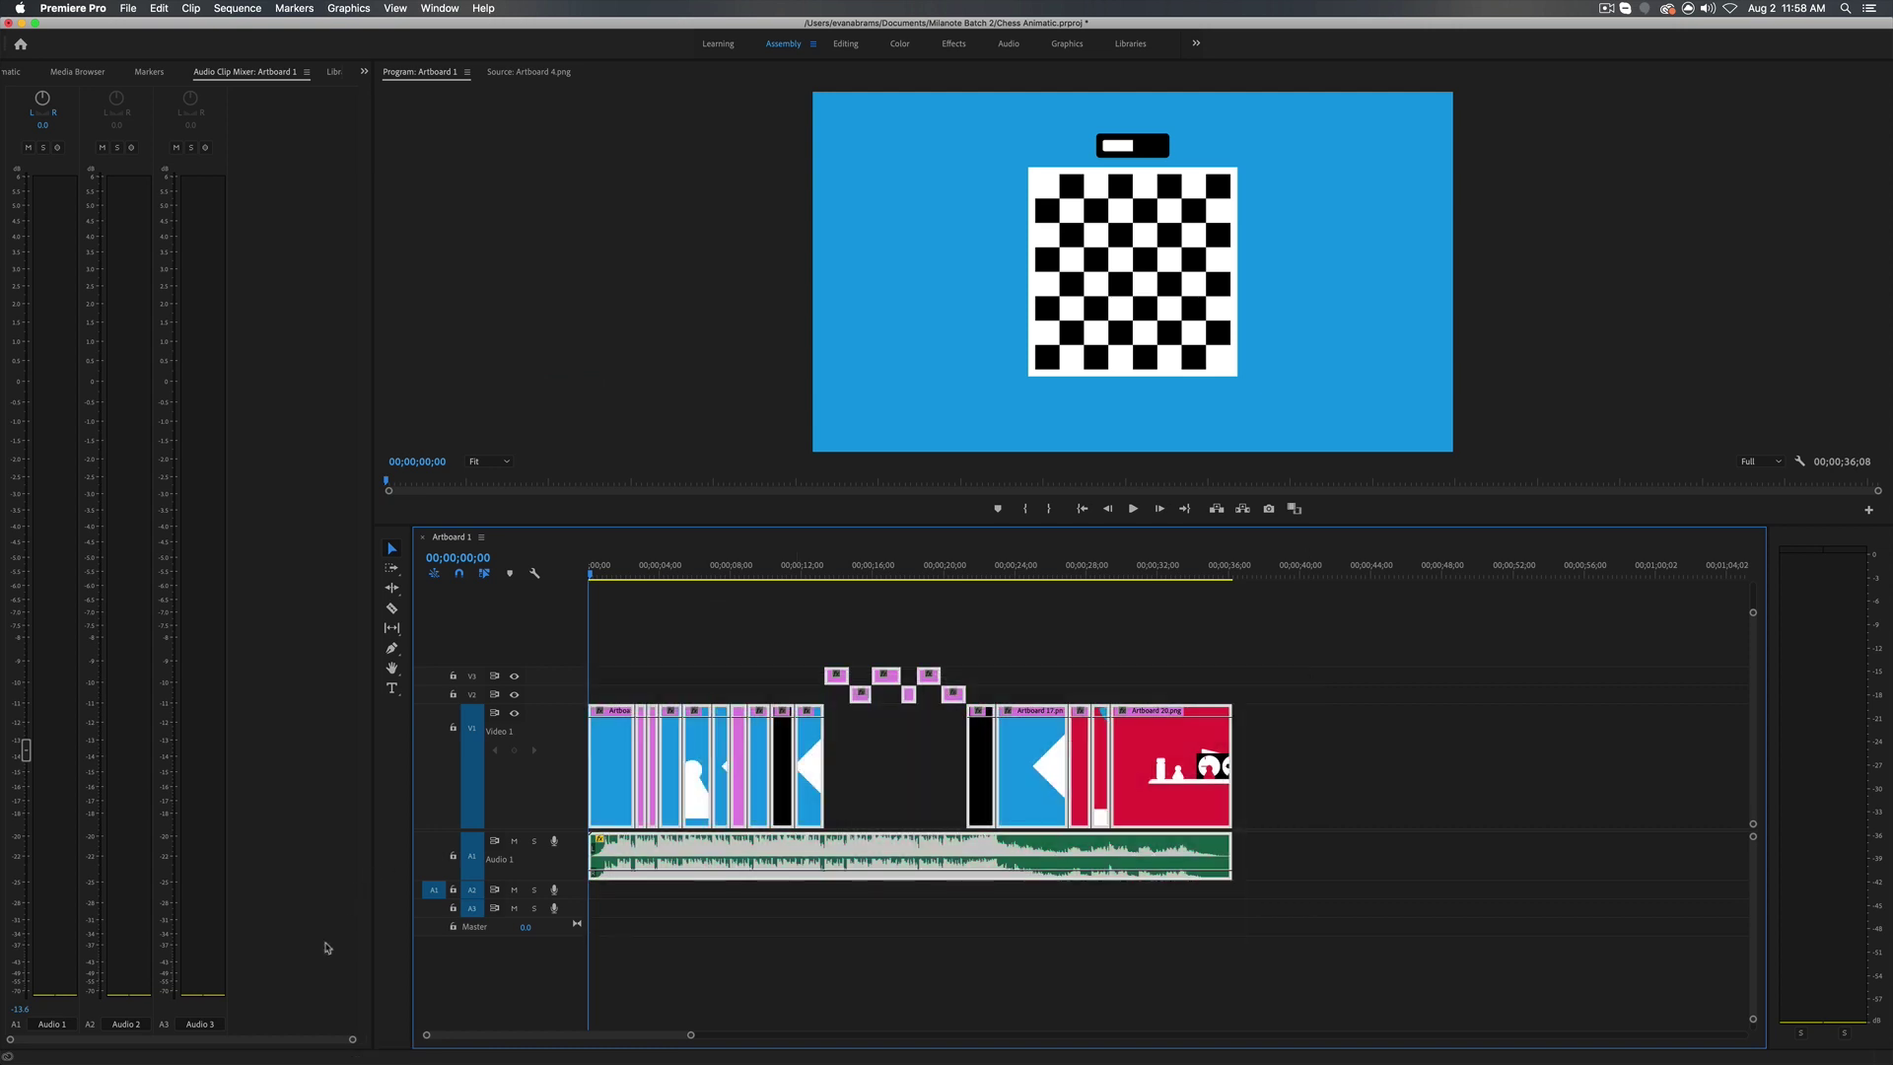
key("super+Tab")
key("super+Tab")
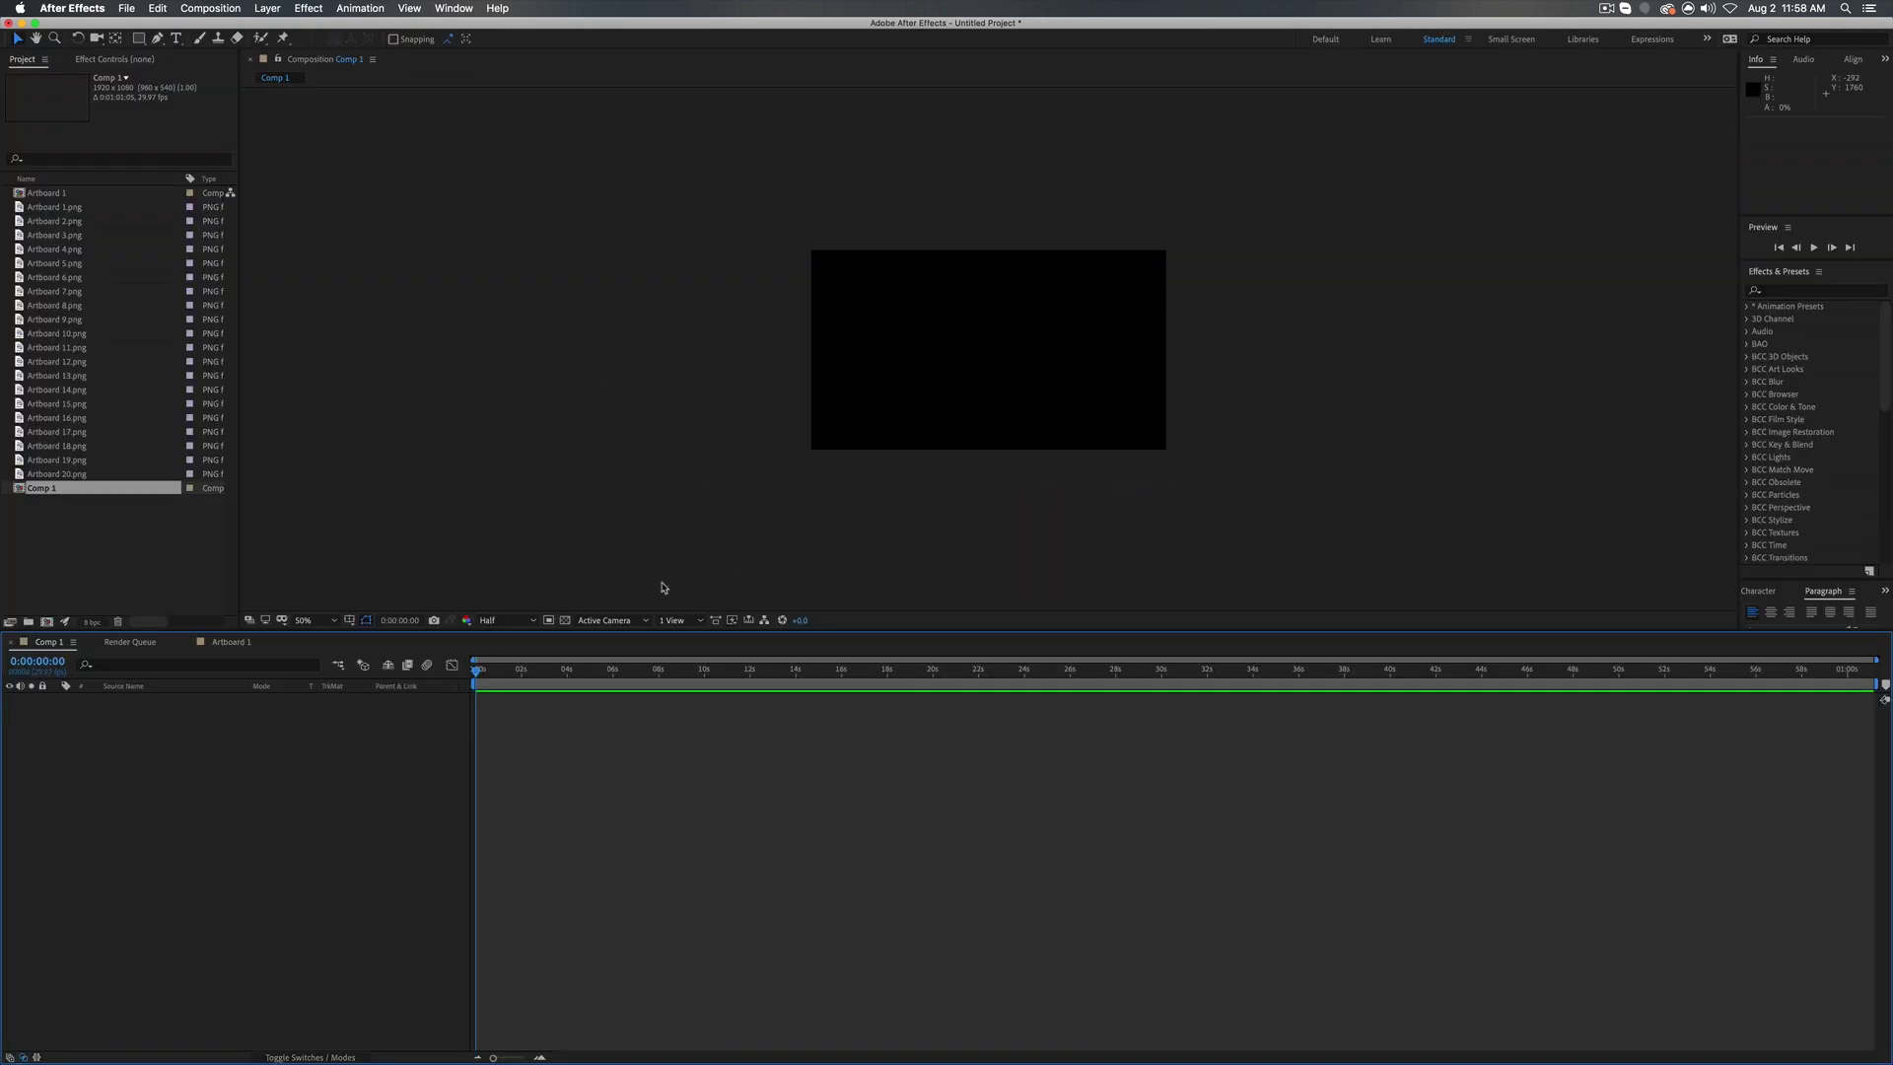
key("super+v")
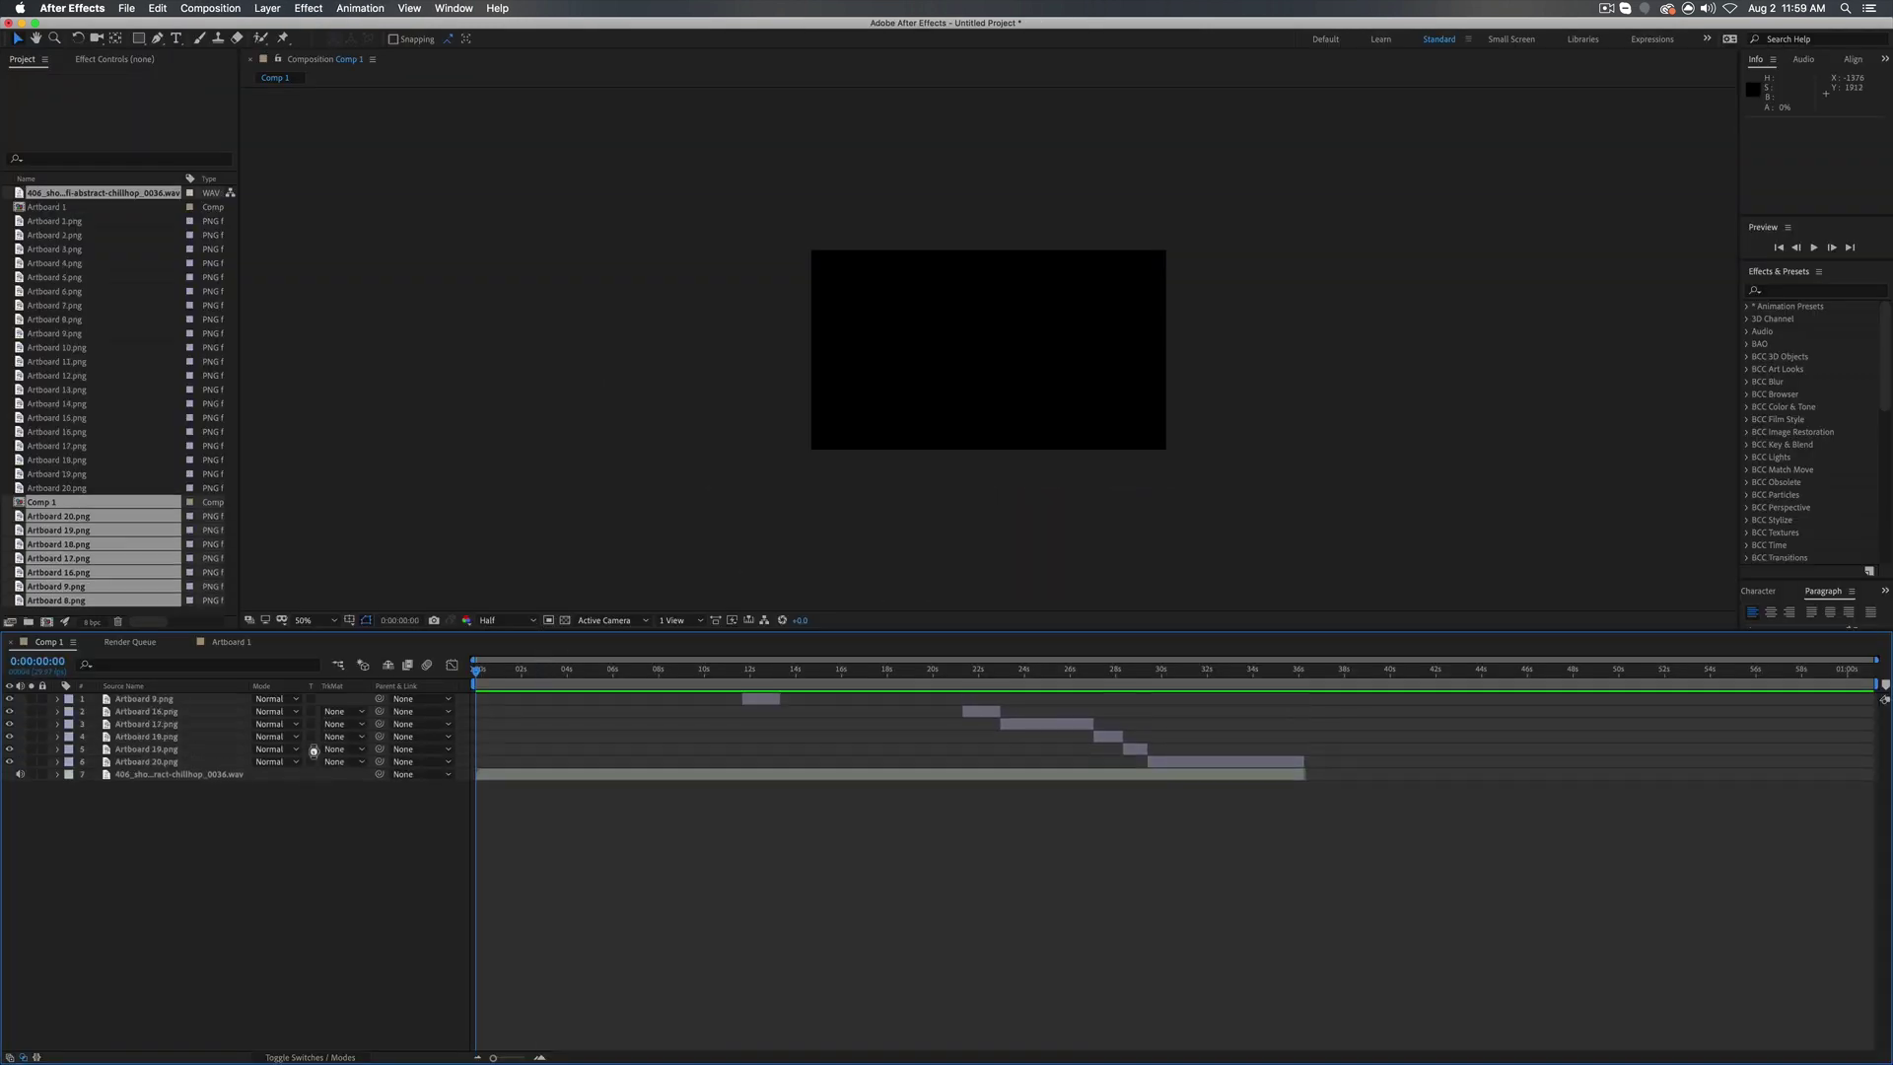
left_click(772, 1007)
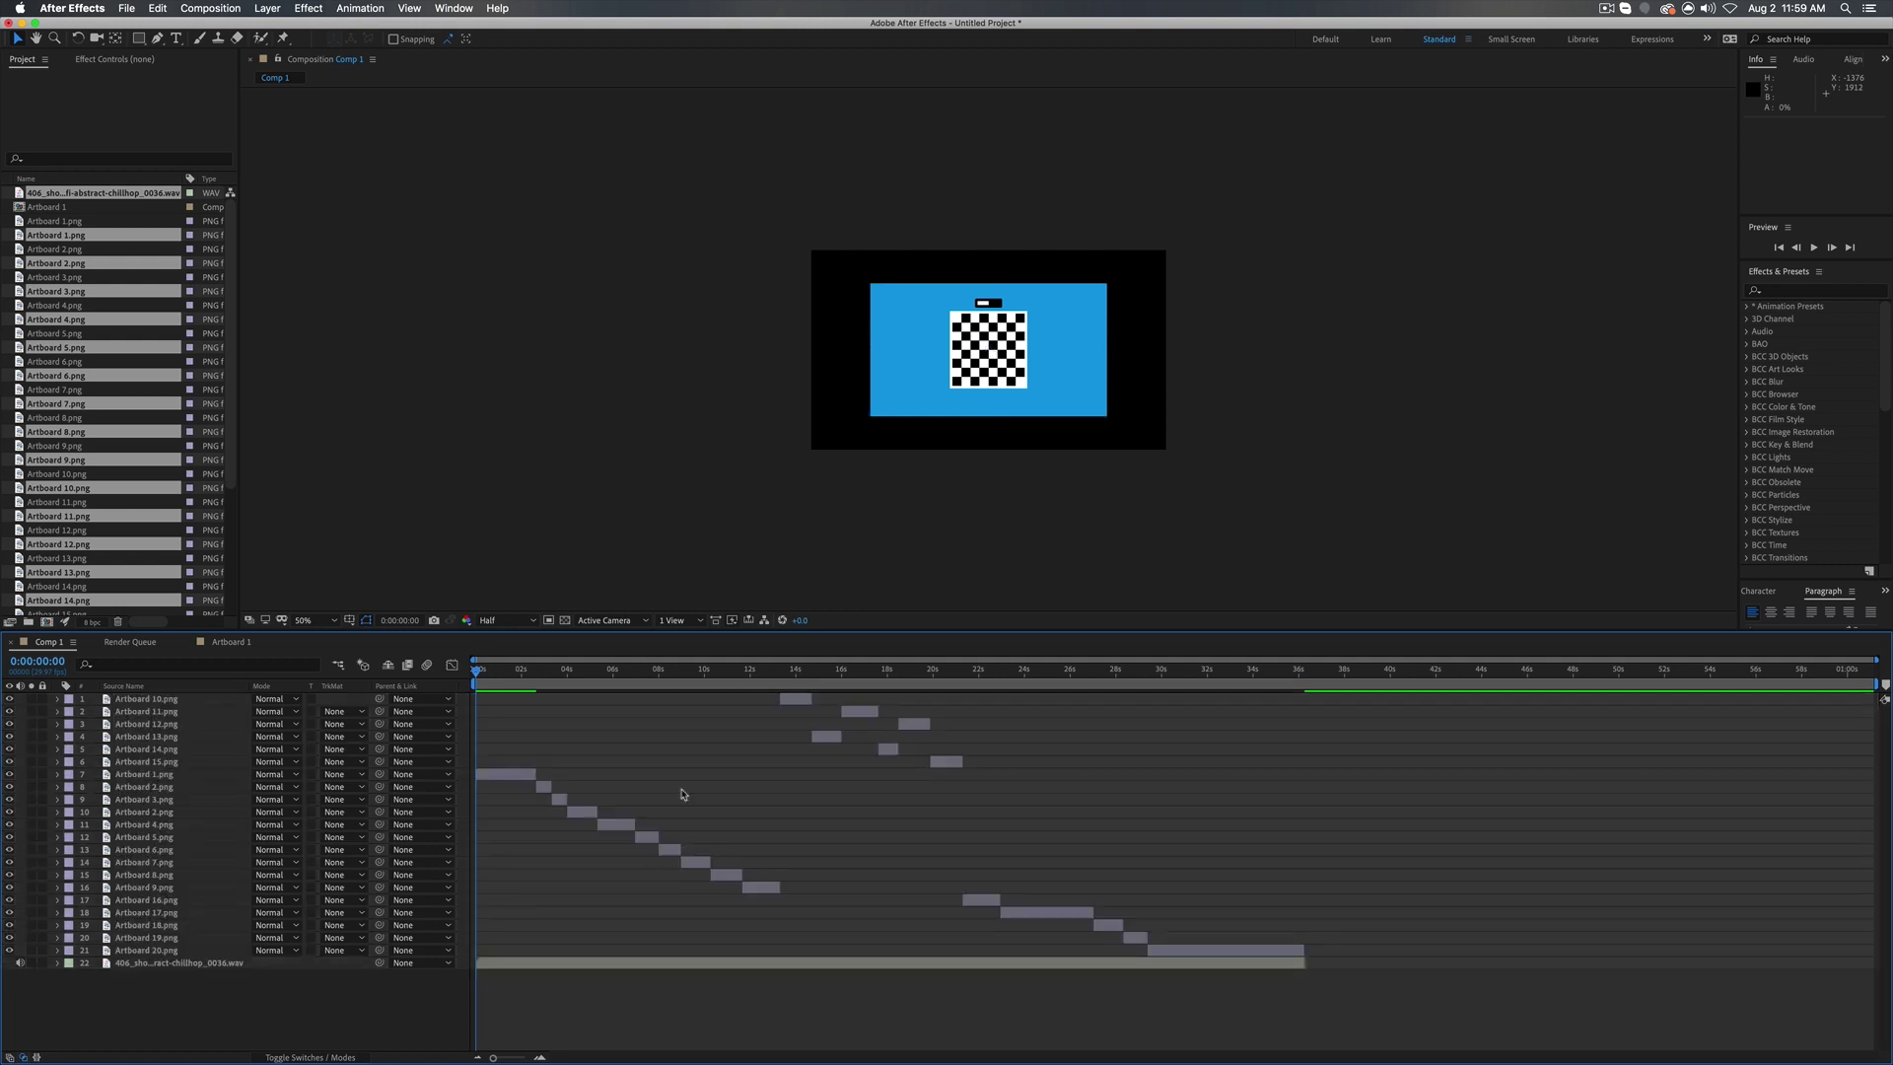
- Scrub Comp 1 to check the pasted artwork, and compare it with the Artboard 1 comp
left_click_drag(560, 687, 666, 693)
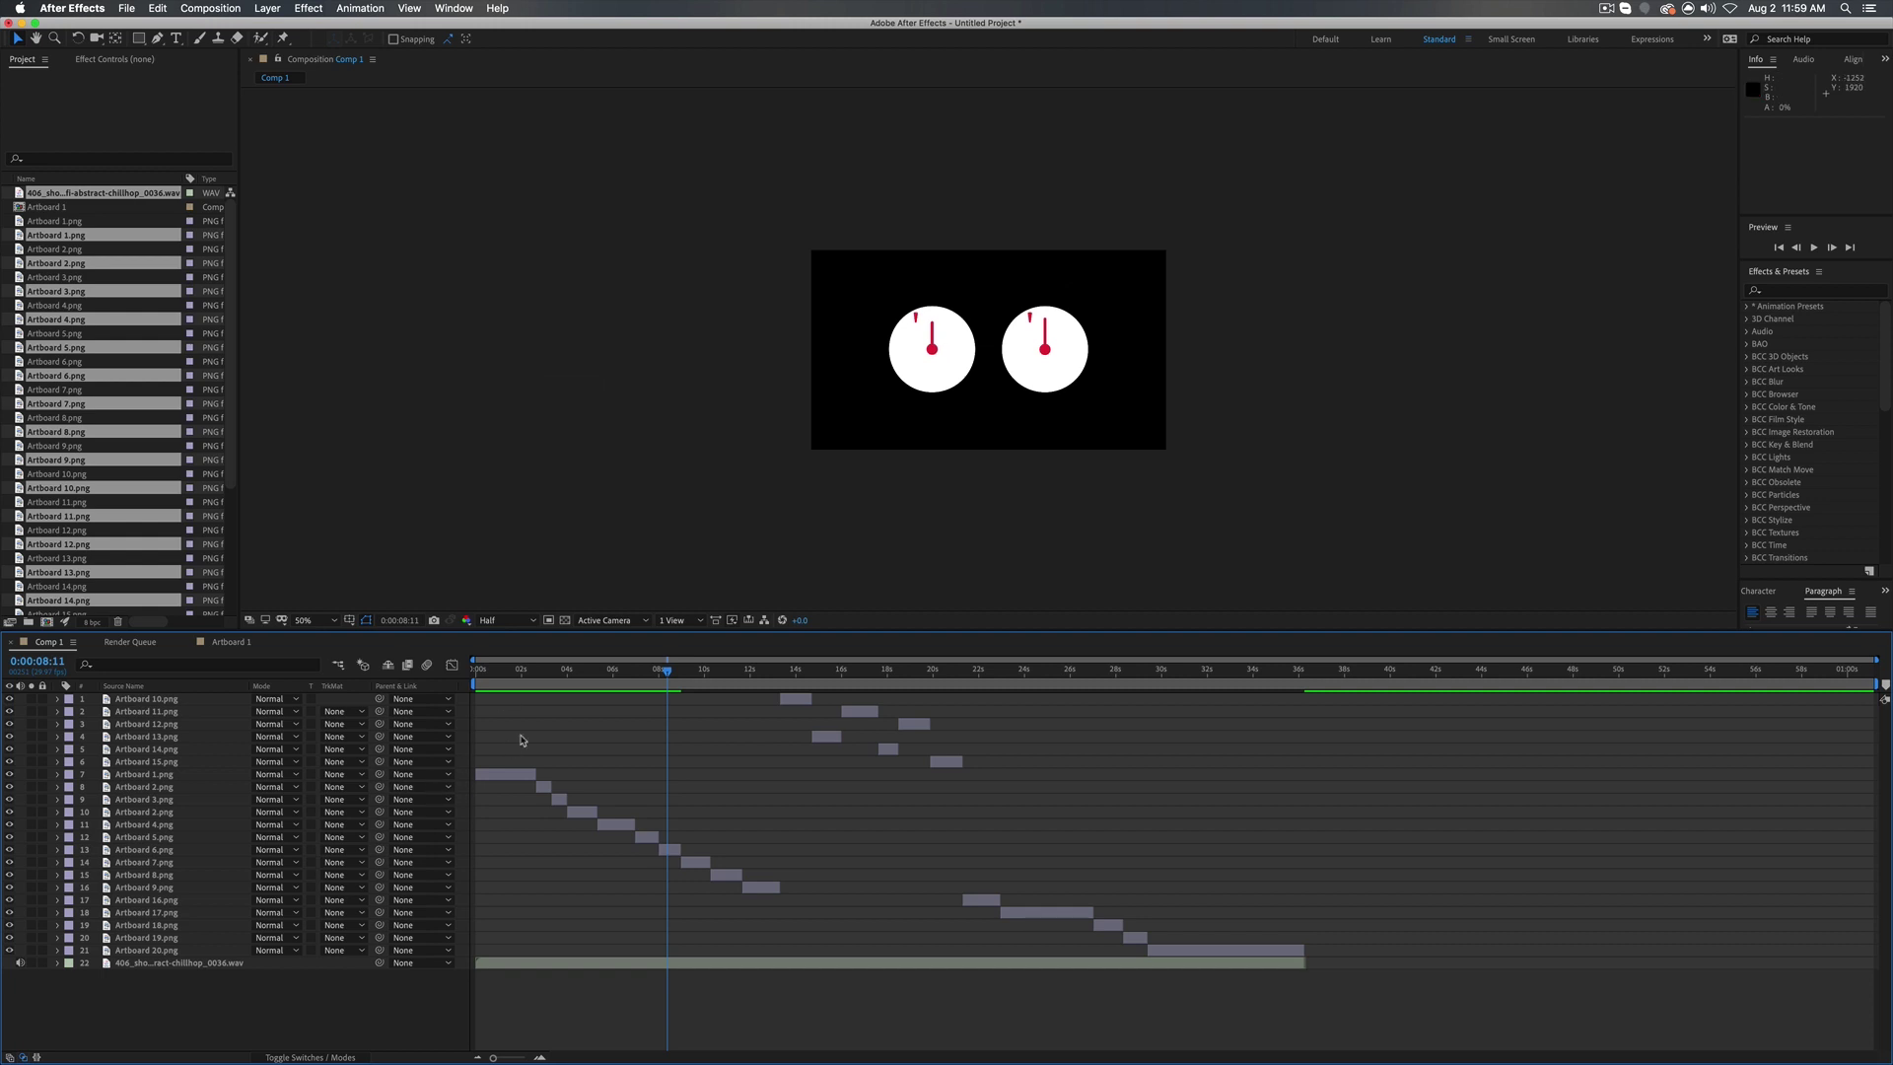
left_click_drag(612, 680, 532, 706)
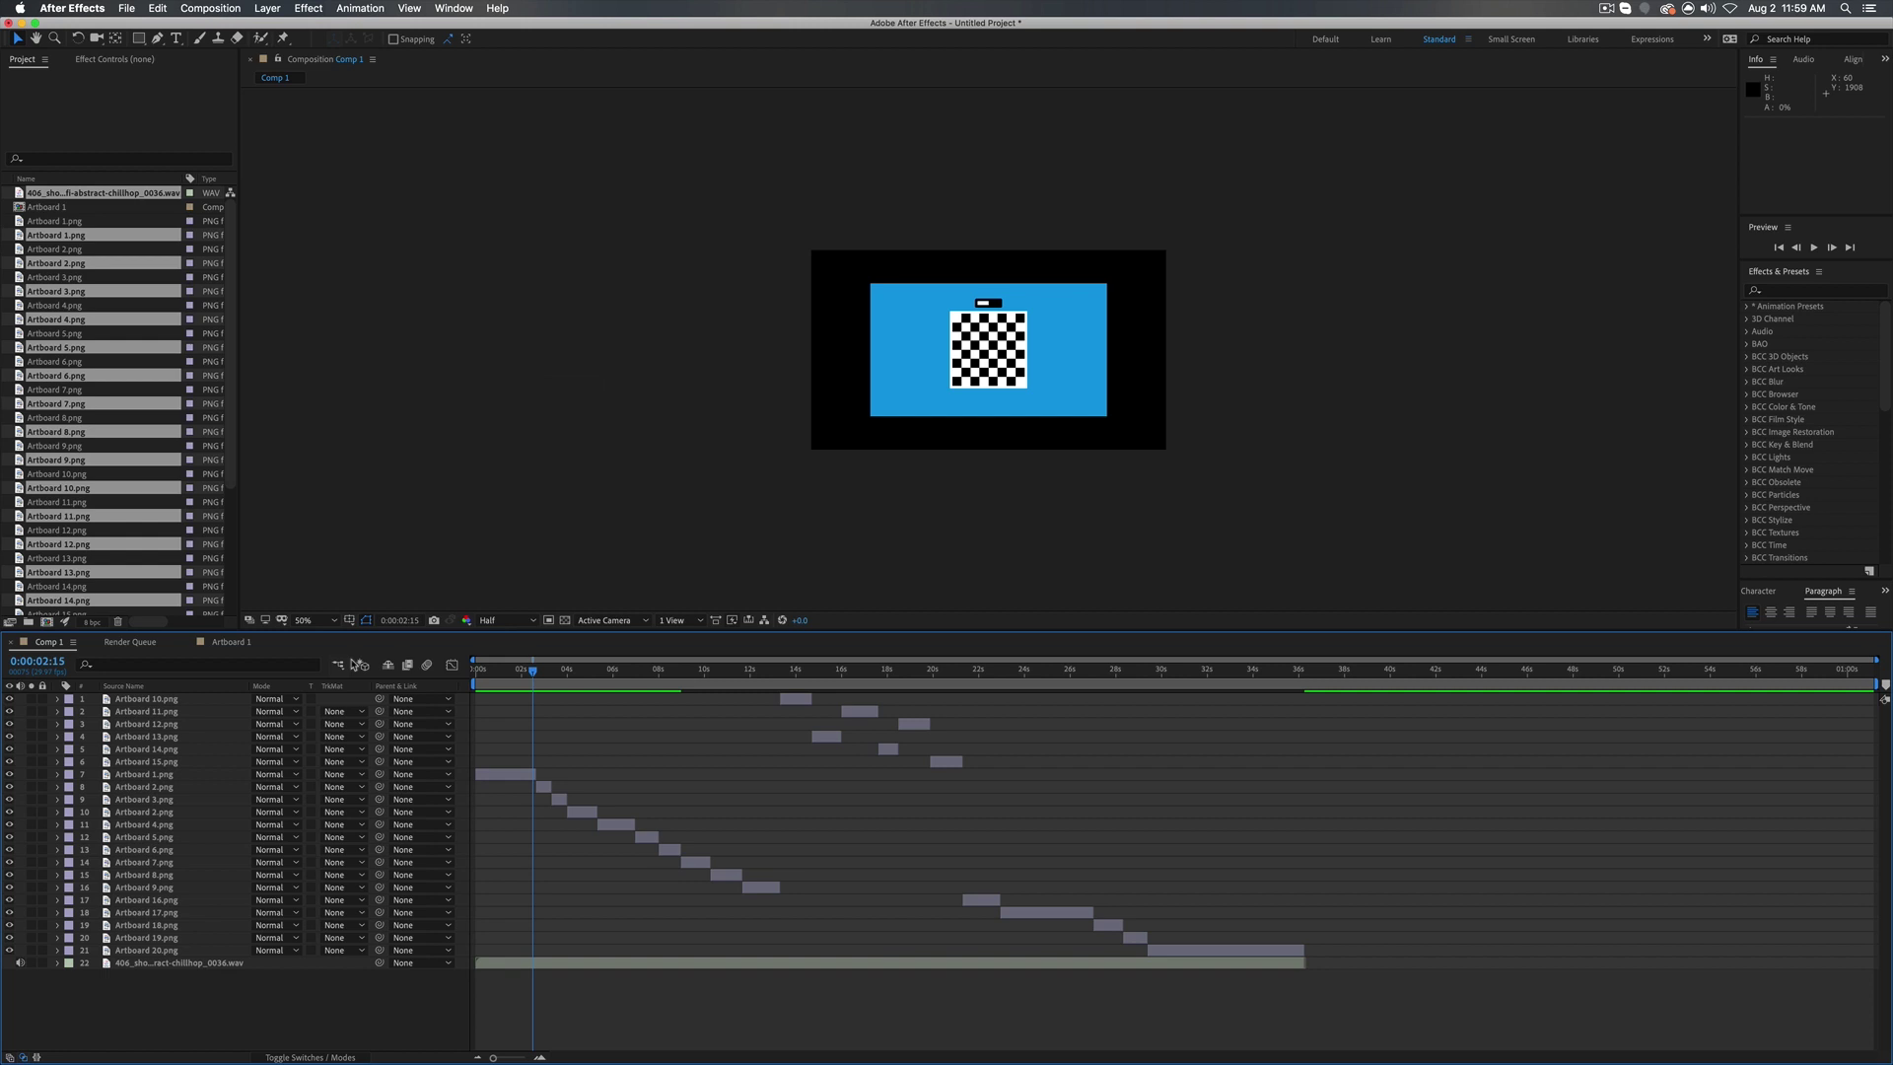
left_click(225, 642)
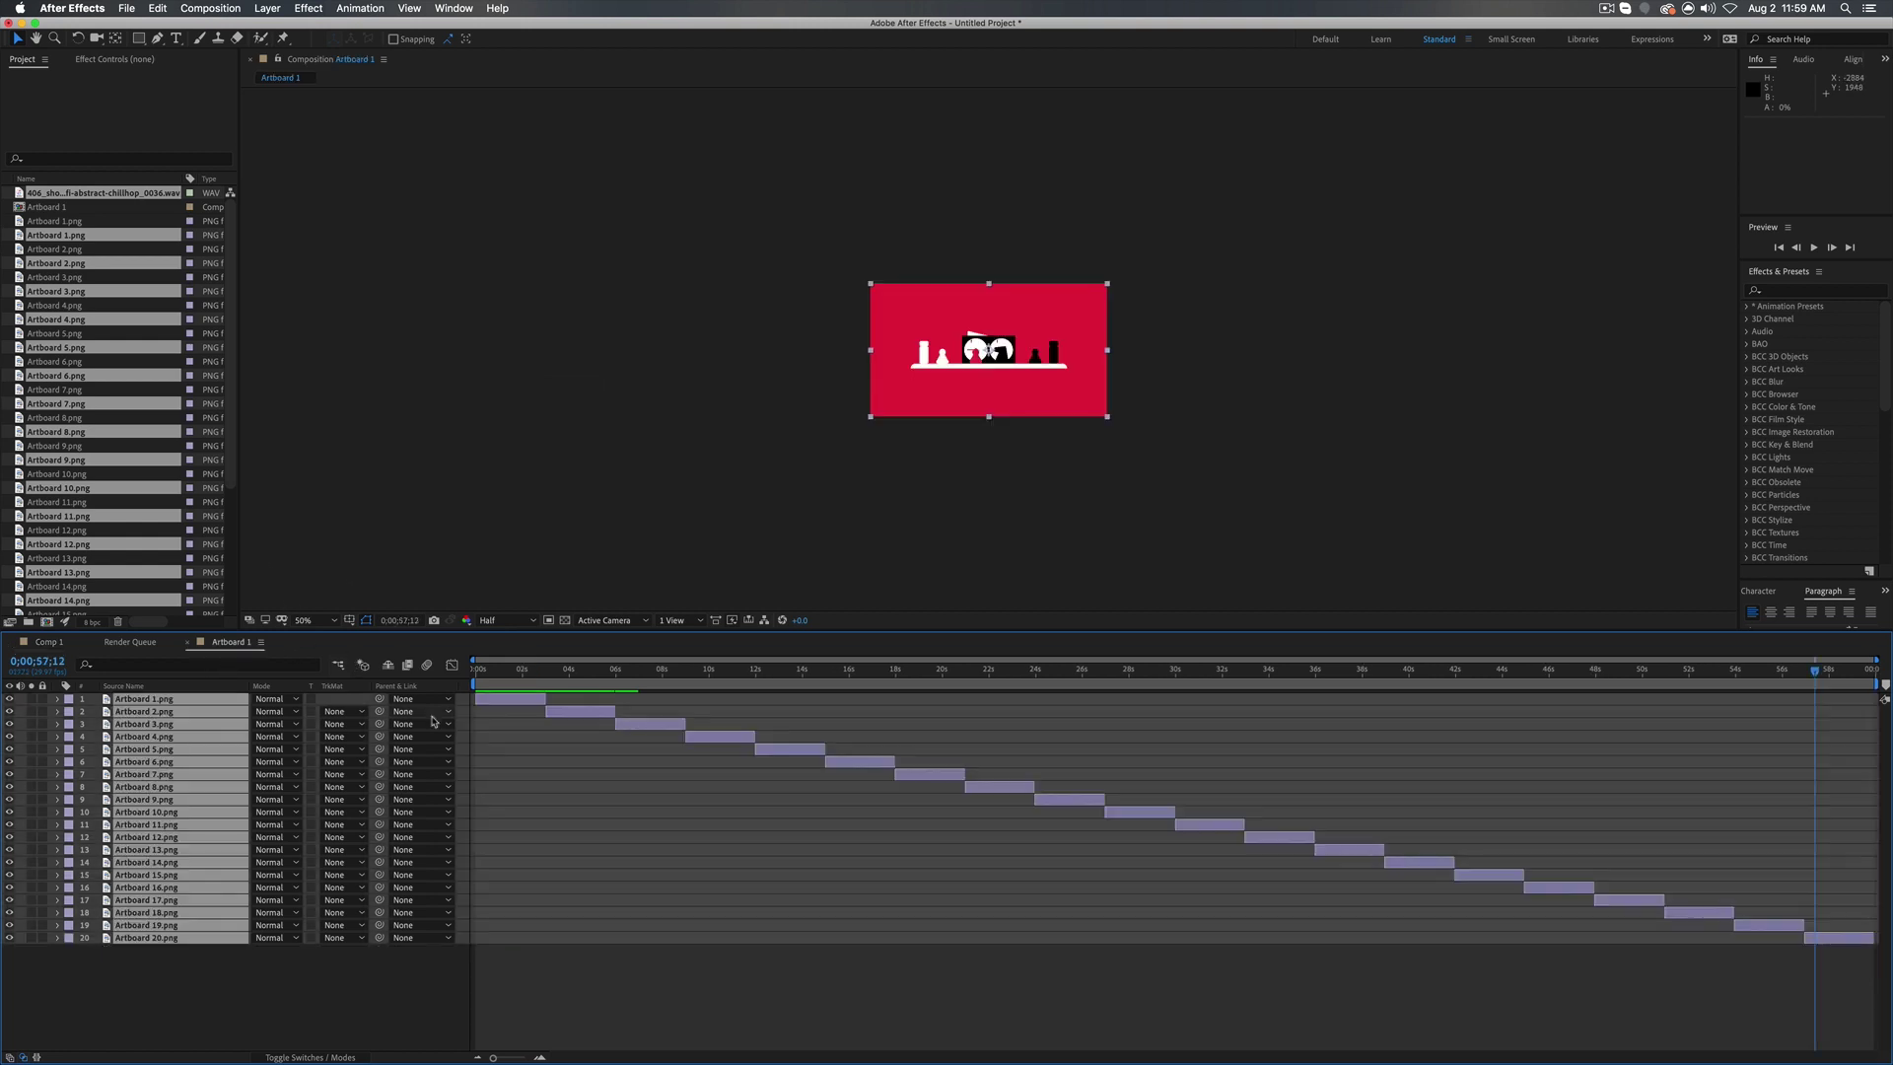
left_click(49, 642)
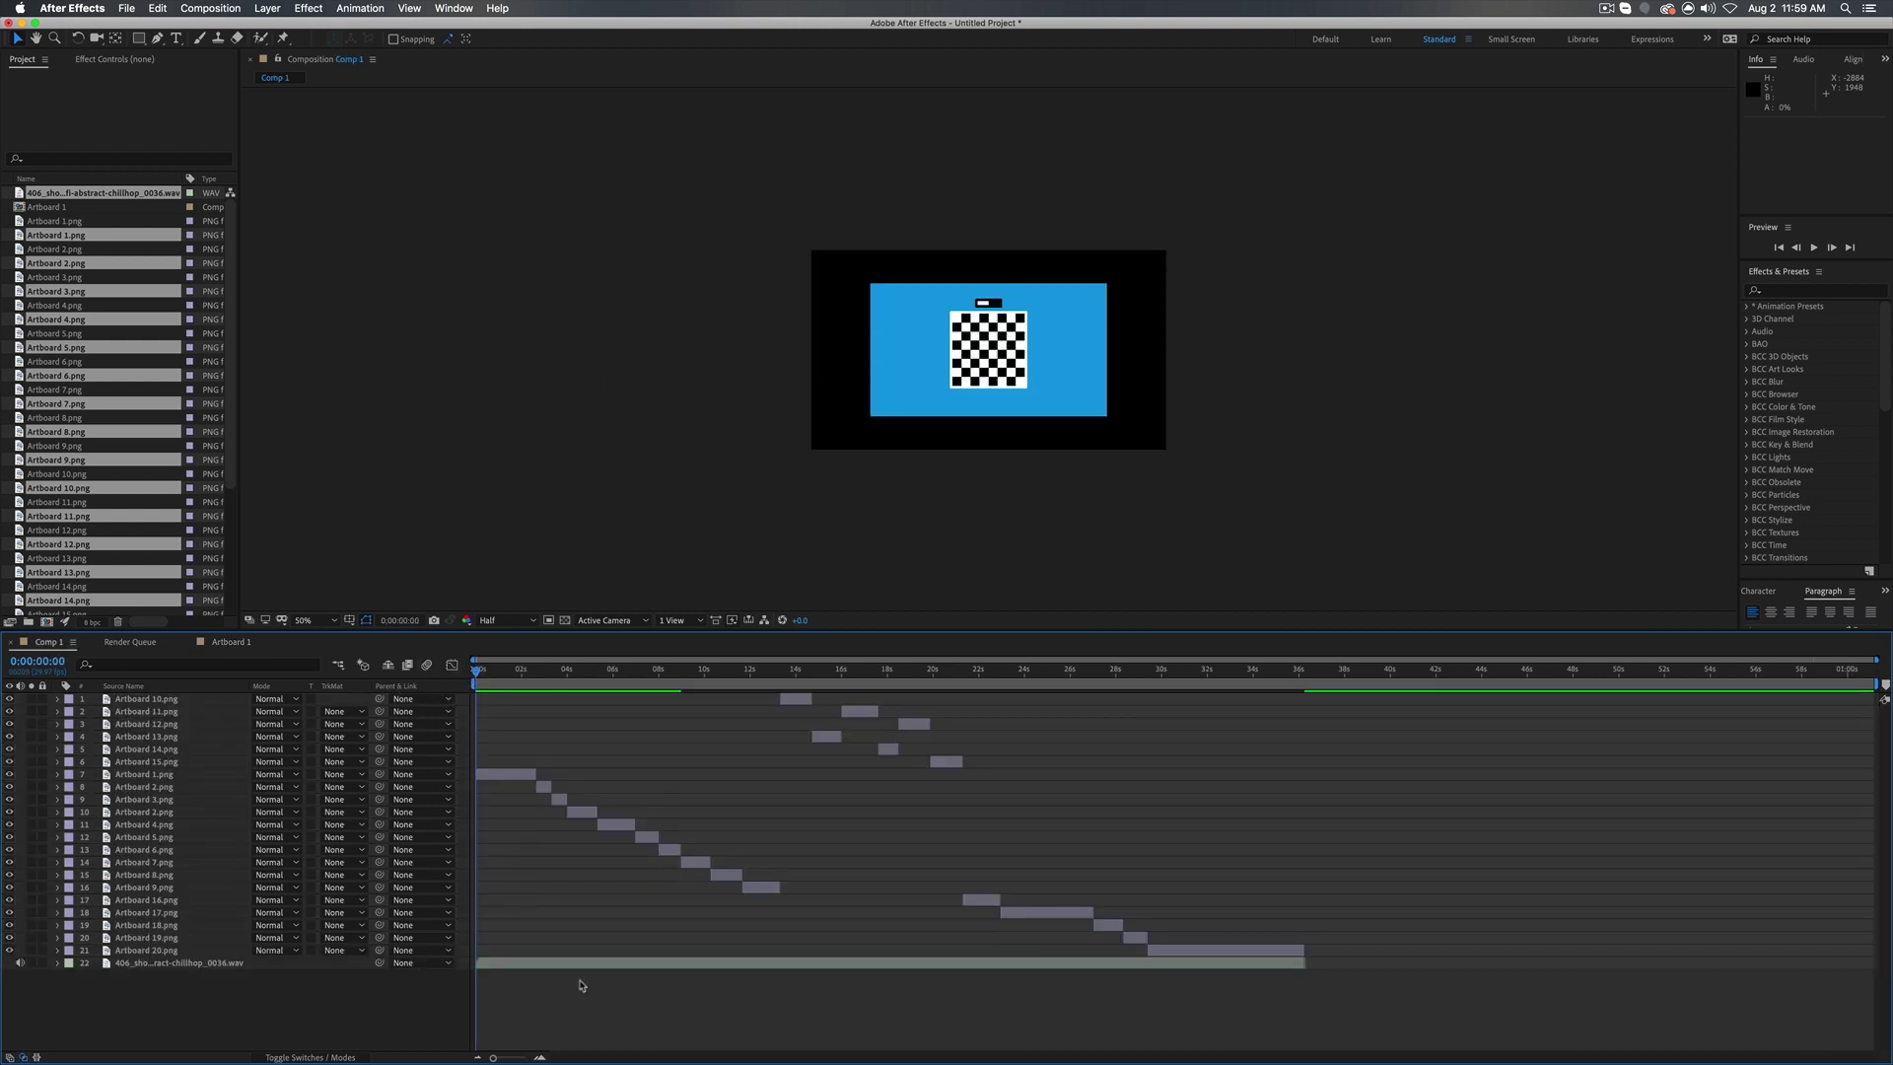
- Resize Comp 1 to 1280×720 in Composition Settings
right_click(65, 774)
left_click(43, 745)
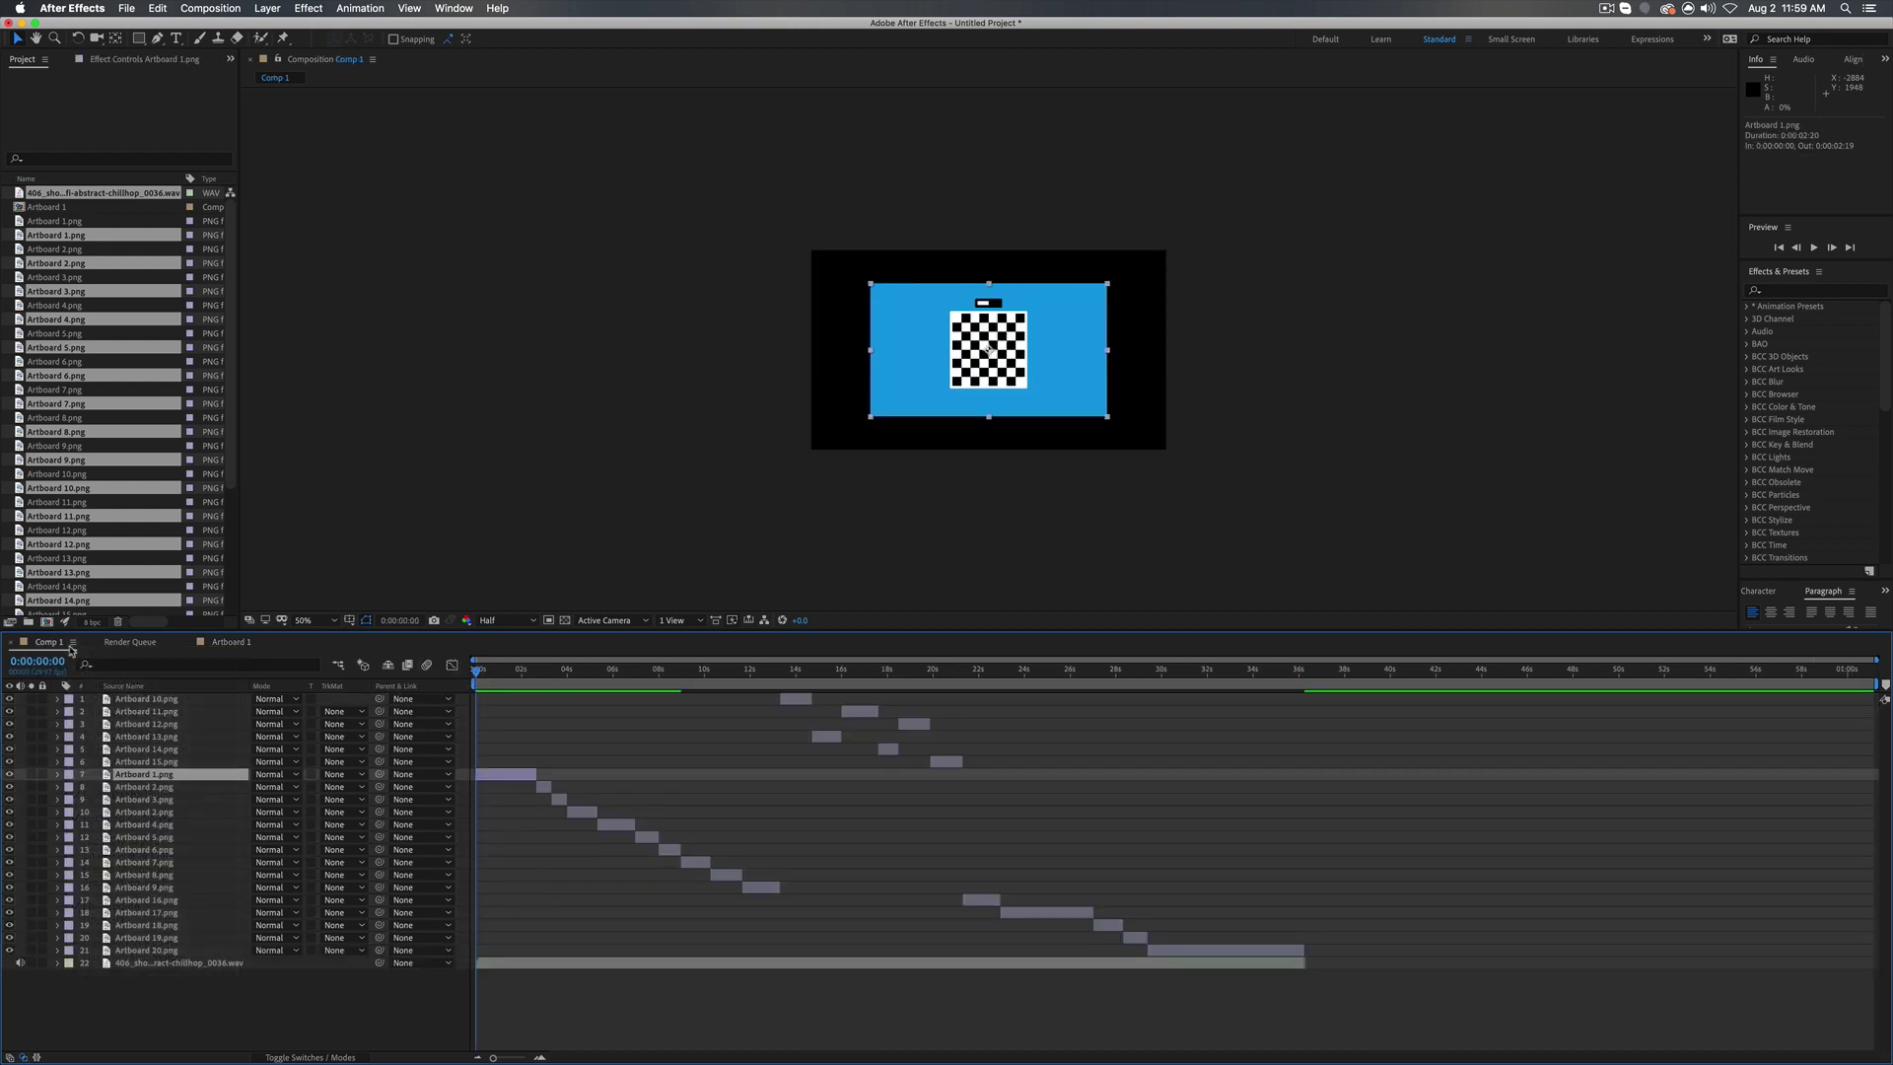
left_click(73, 642)
left_click(137, 735)
left_click(357, 256)
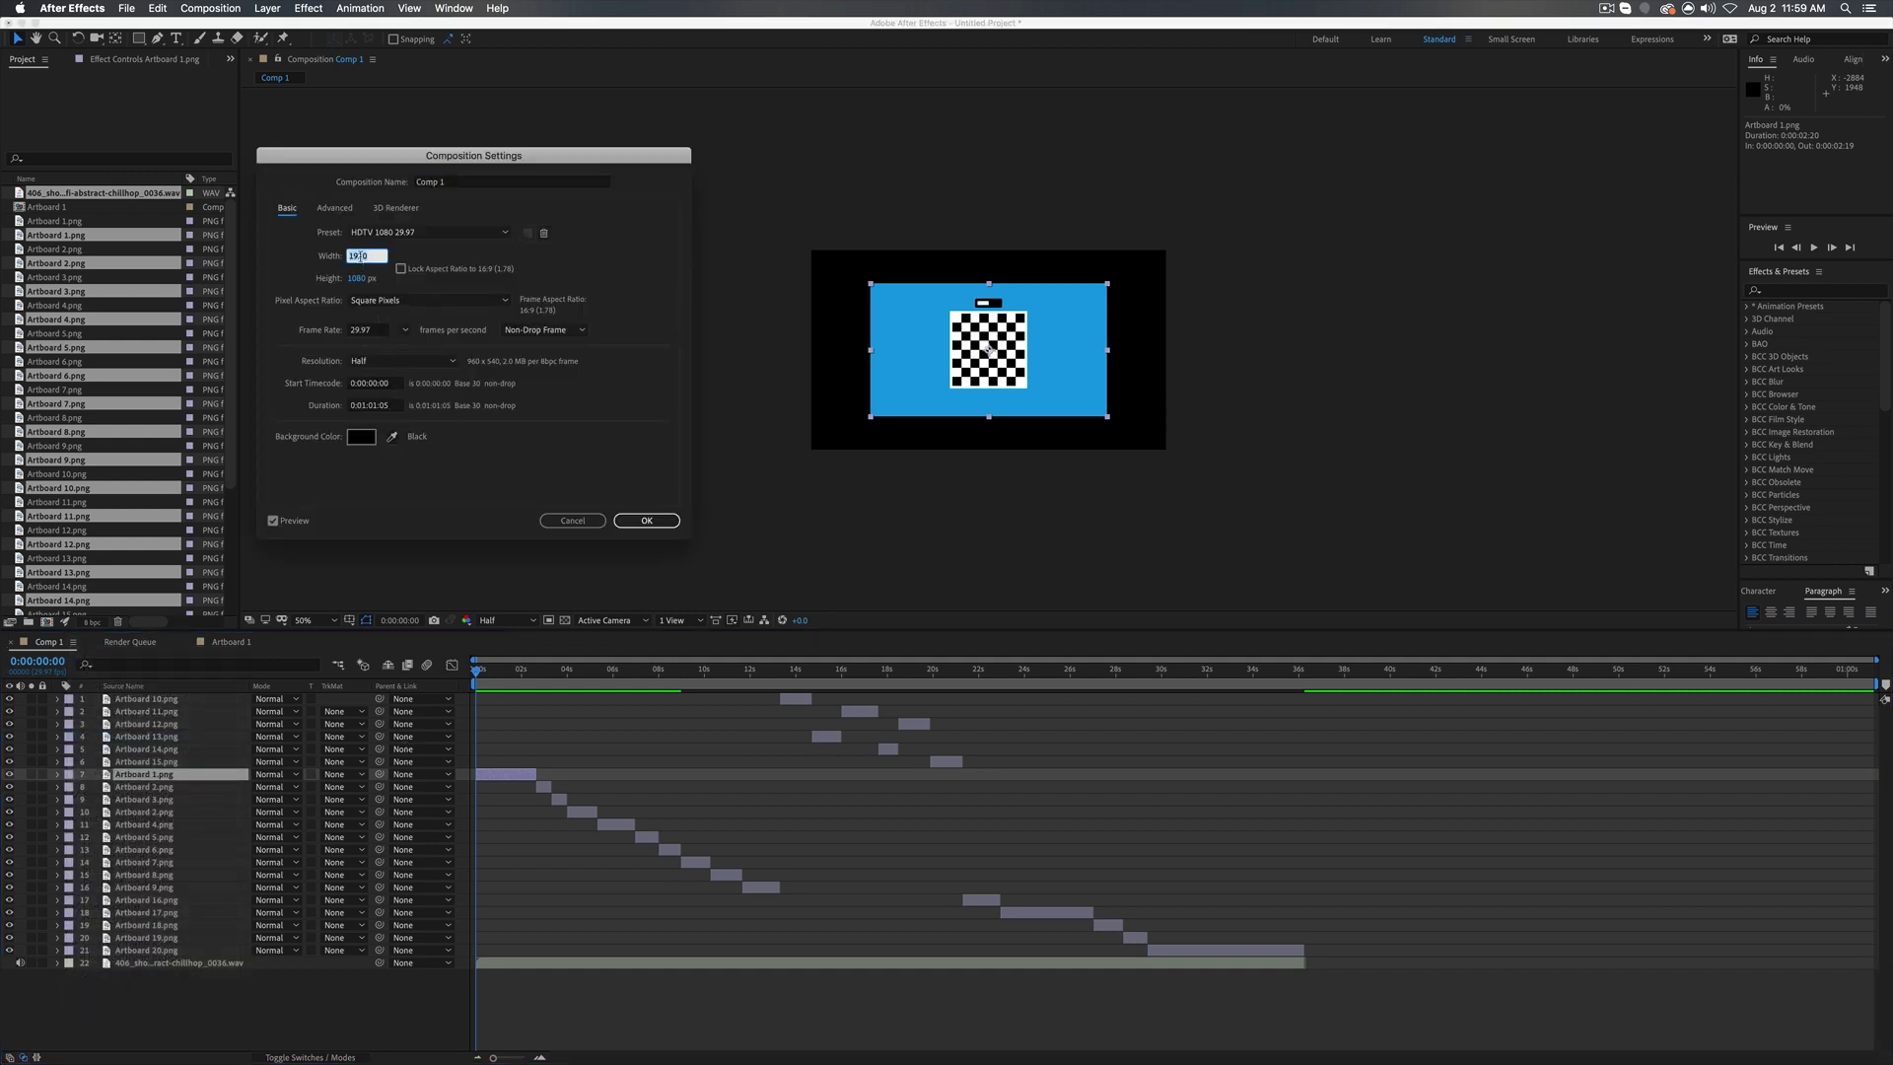
key("Tab")
type("720")
key("shift+Tab")
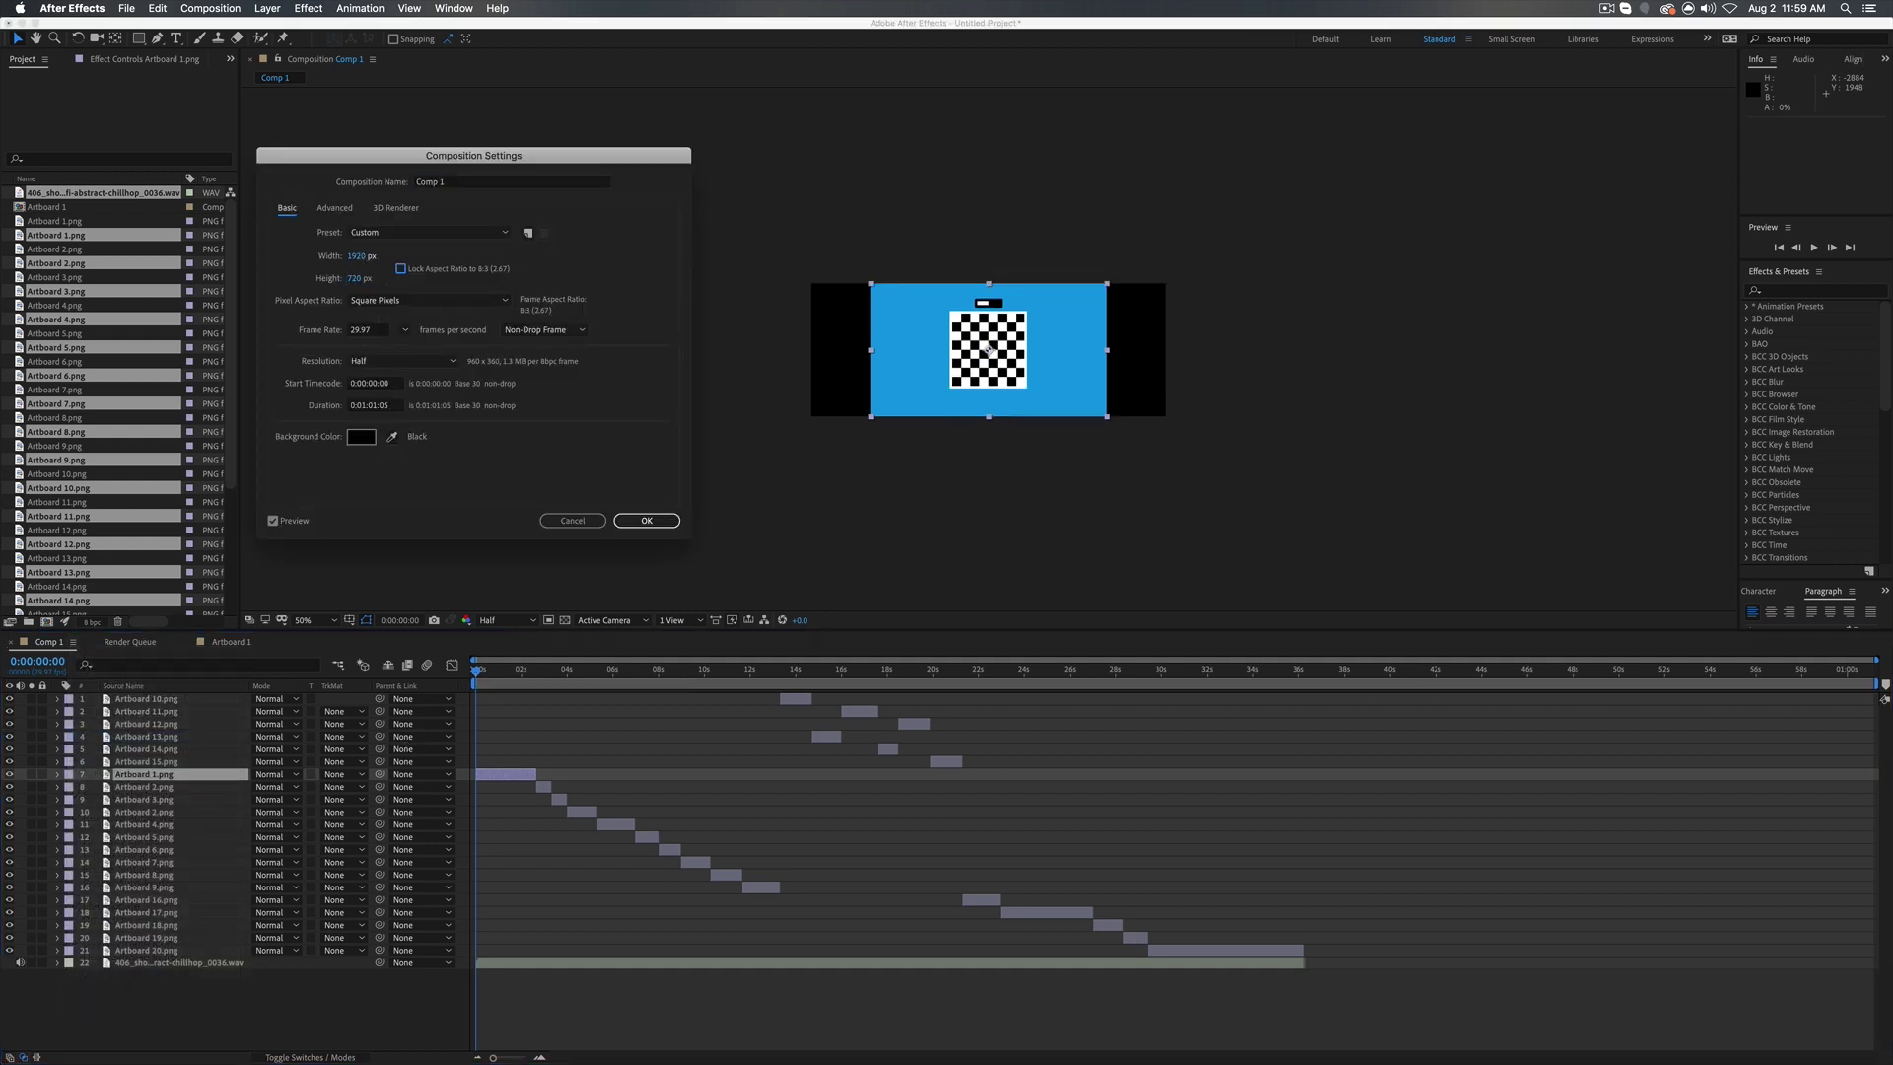
type("1280")
key("Tab")
left_click(658, 524)
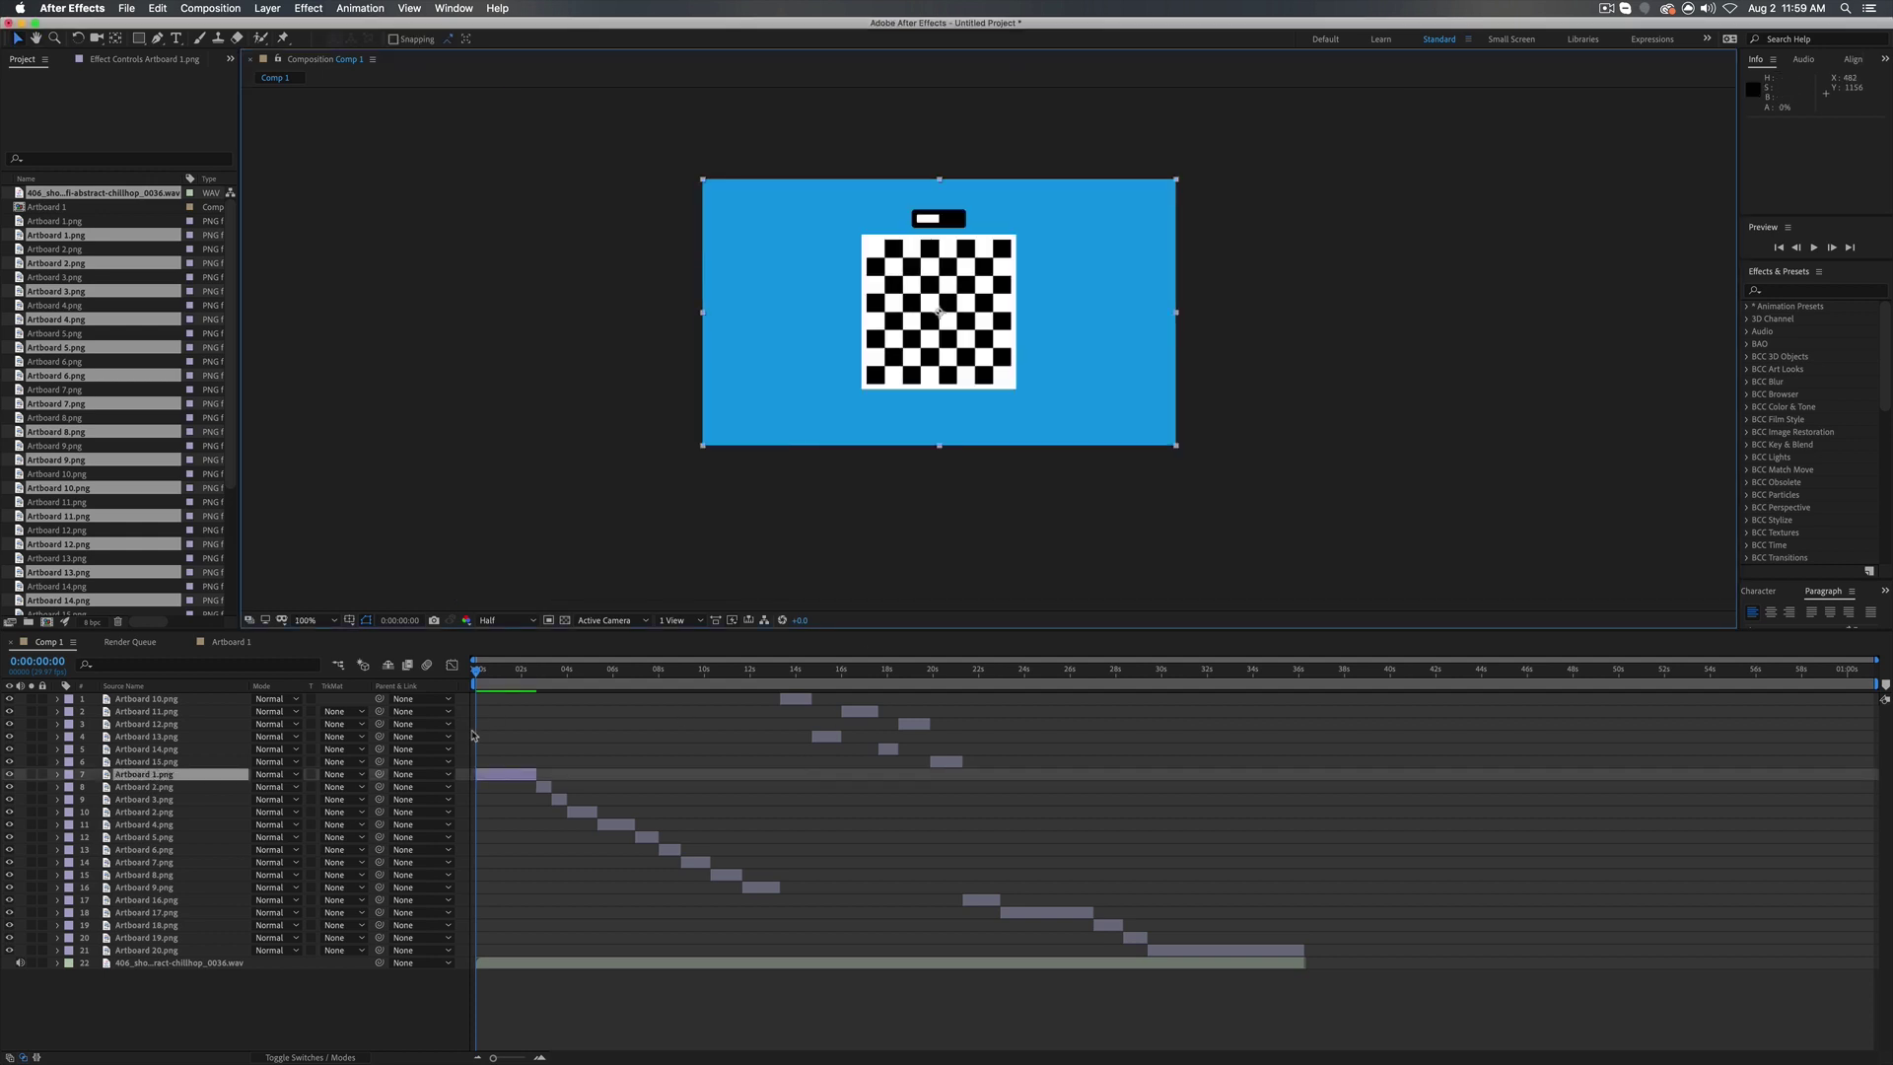
- Reveal Artboard 1.png's Position, Scale and Rotation properties
key("p")
key("shift+s")
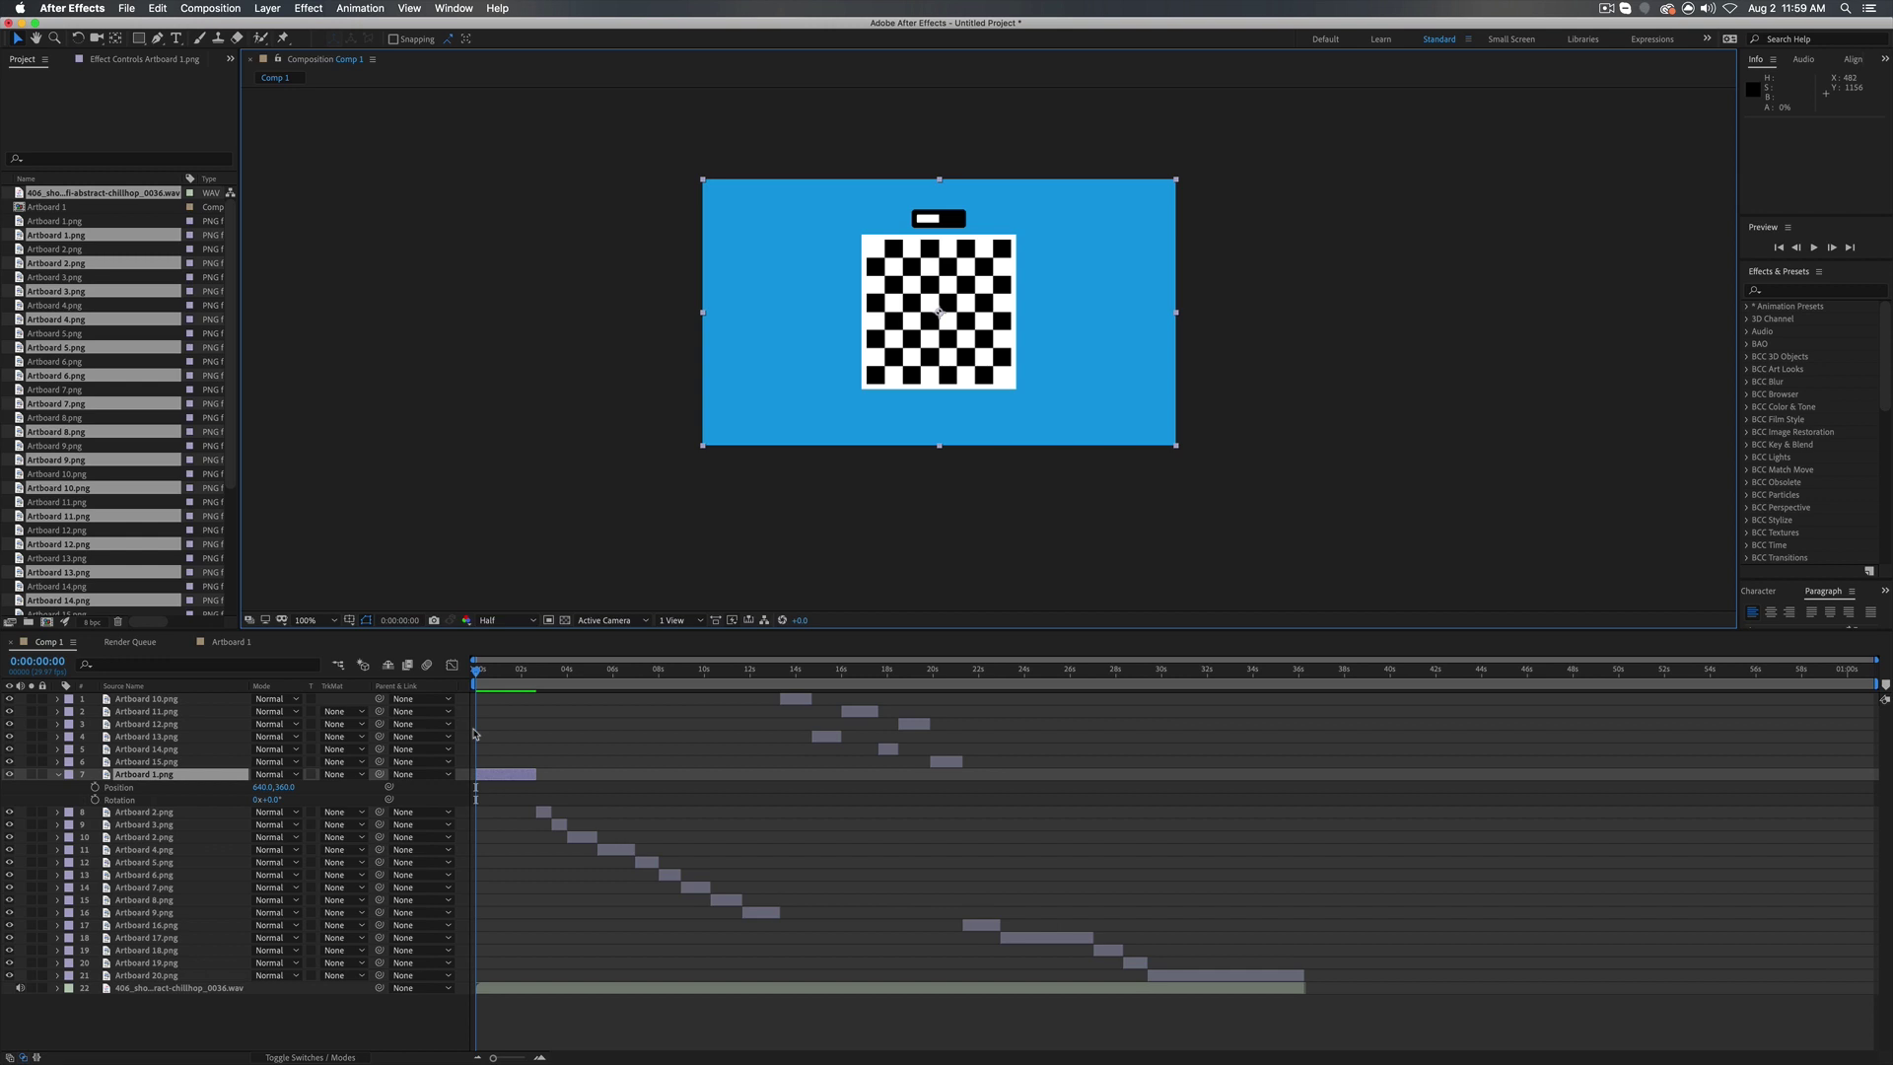
key("shift+r")
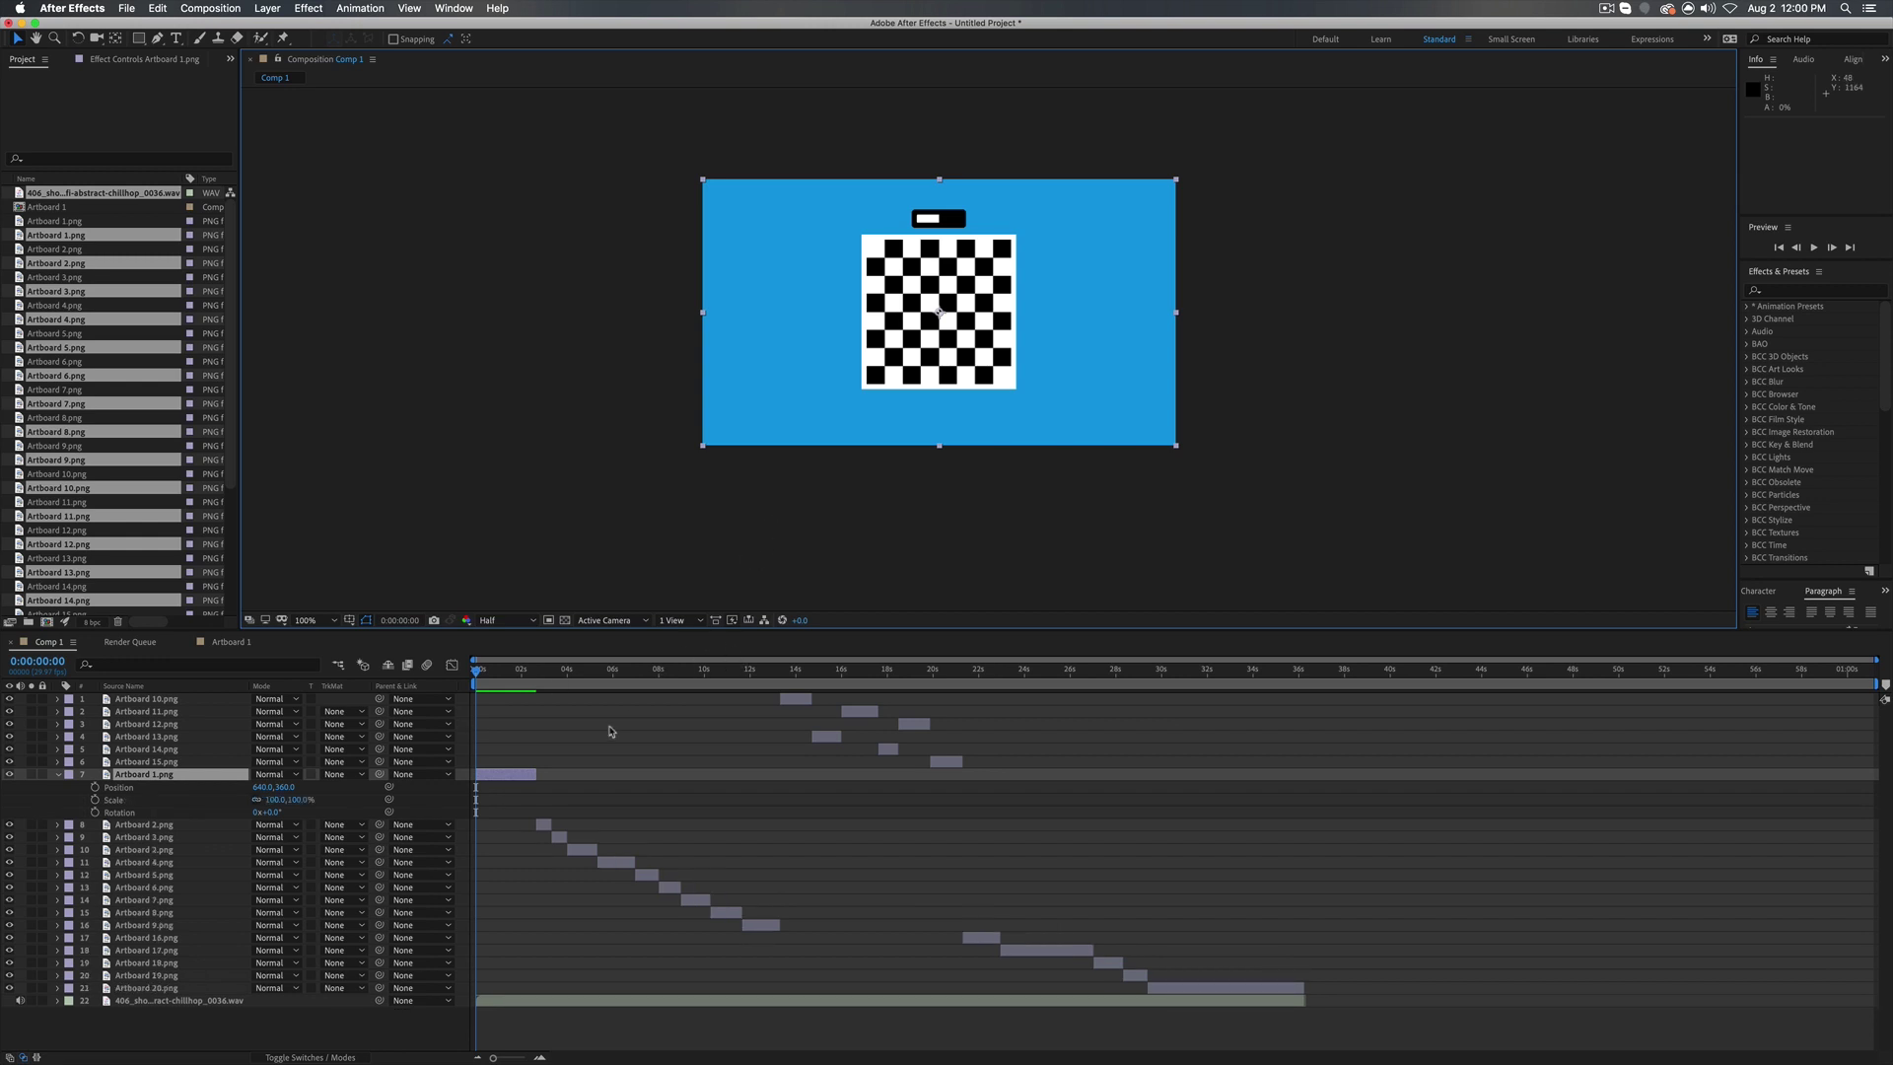
left_click(608, 732)
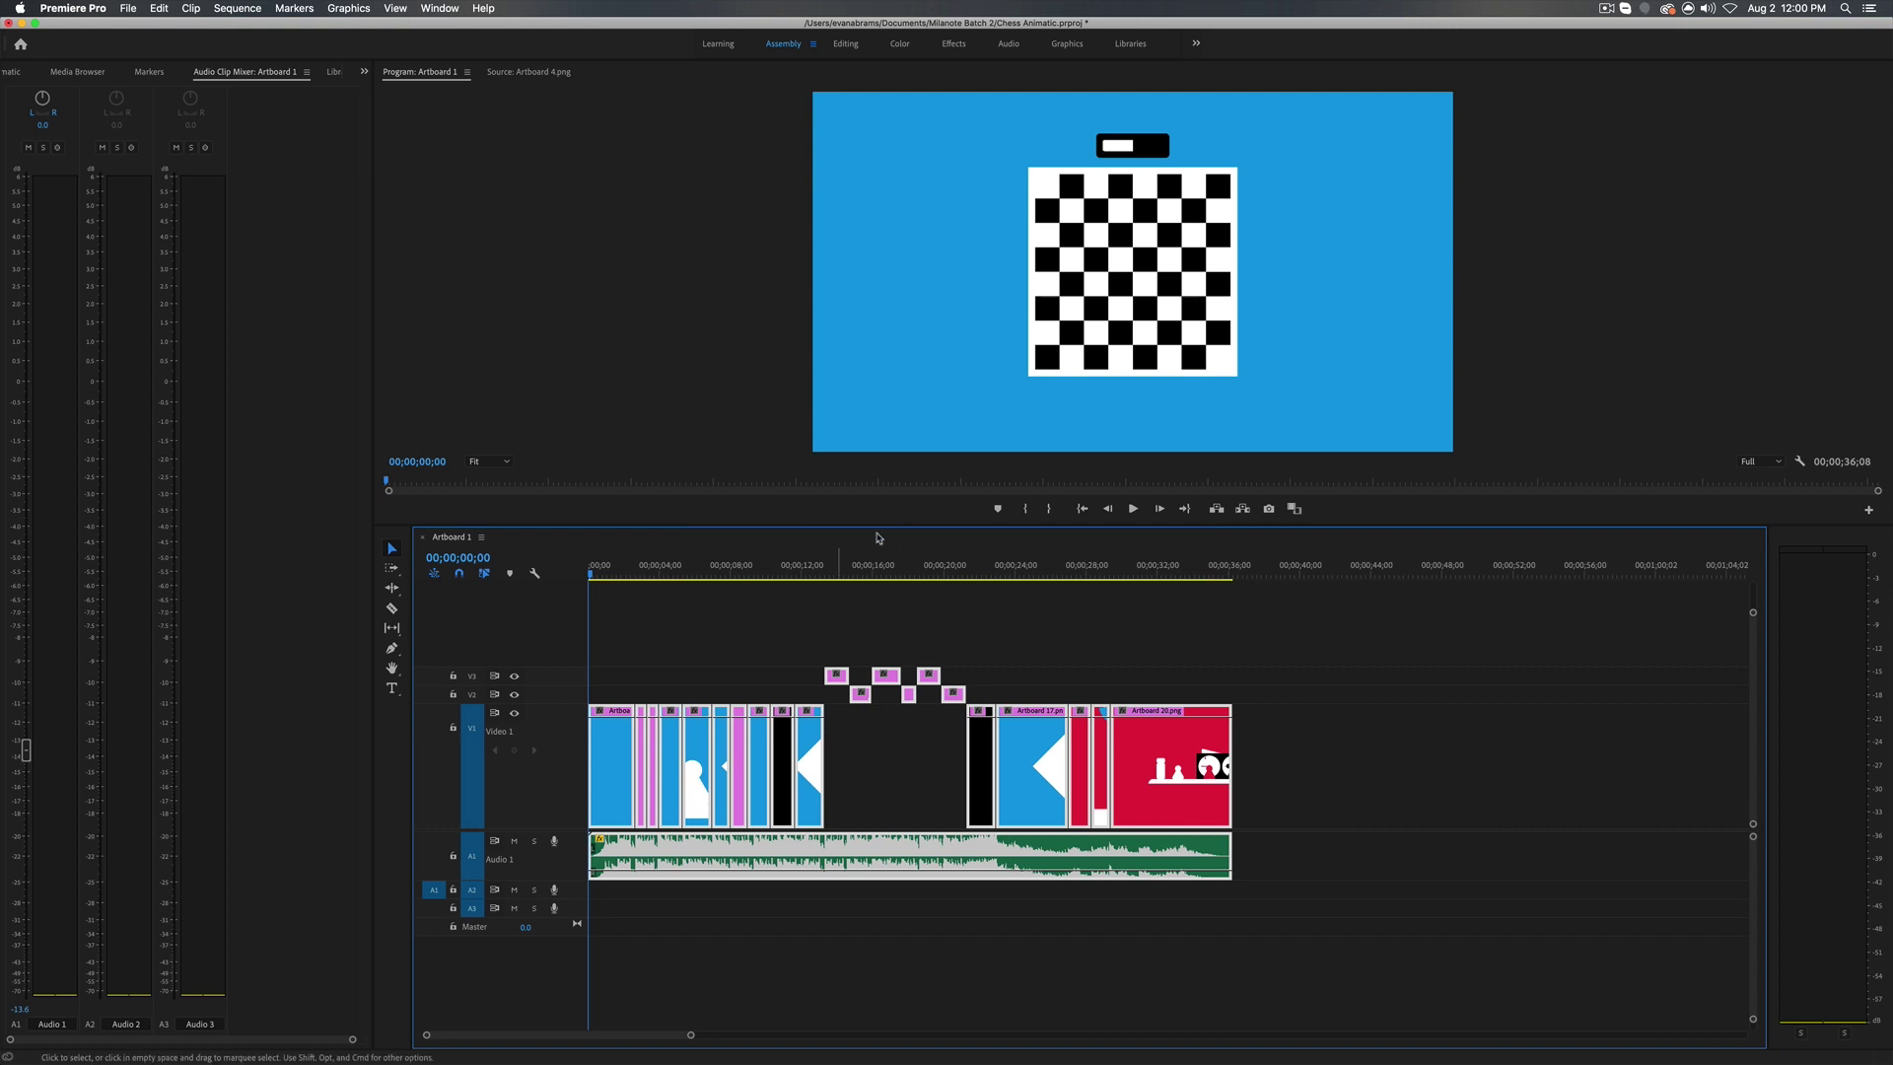
- Show the first clip Artboard 1.png in a widened Effect Controls panel
double_click(613, 765)
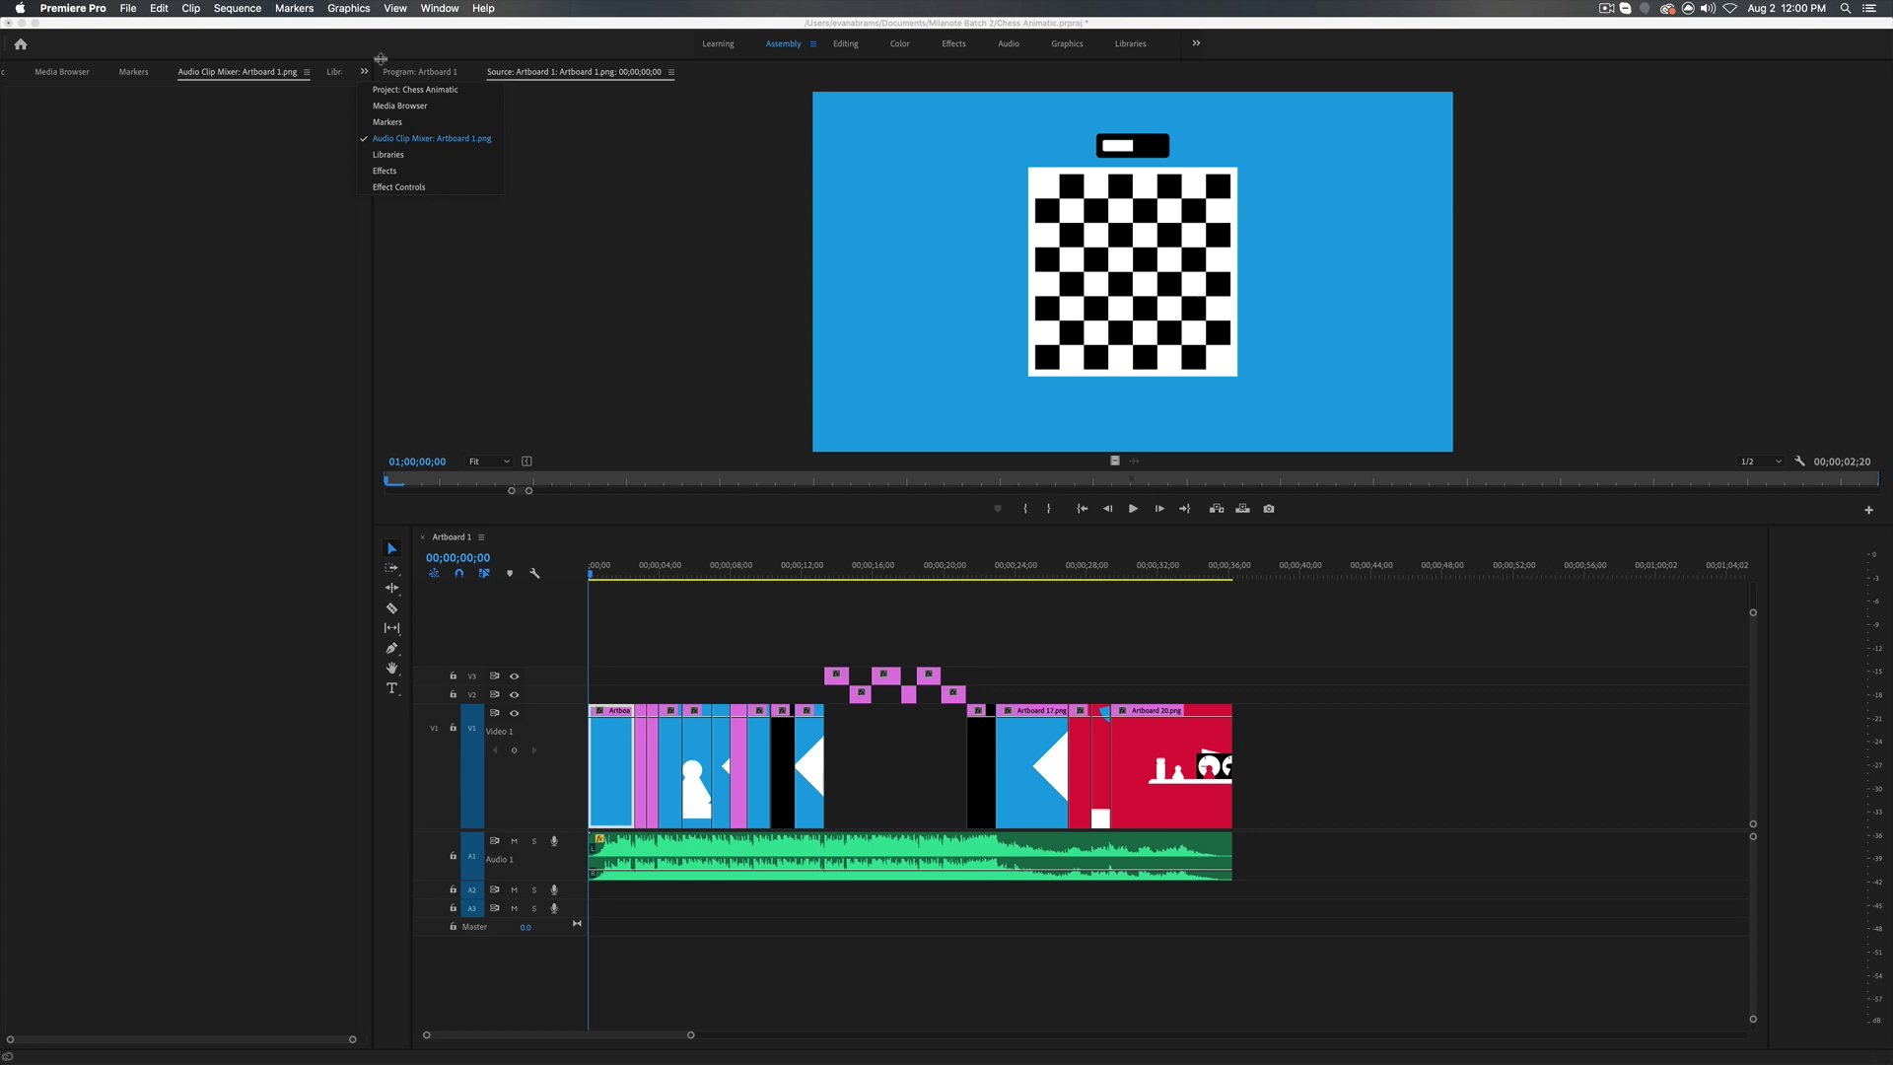
left_click(385, 171)
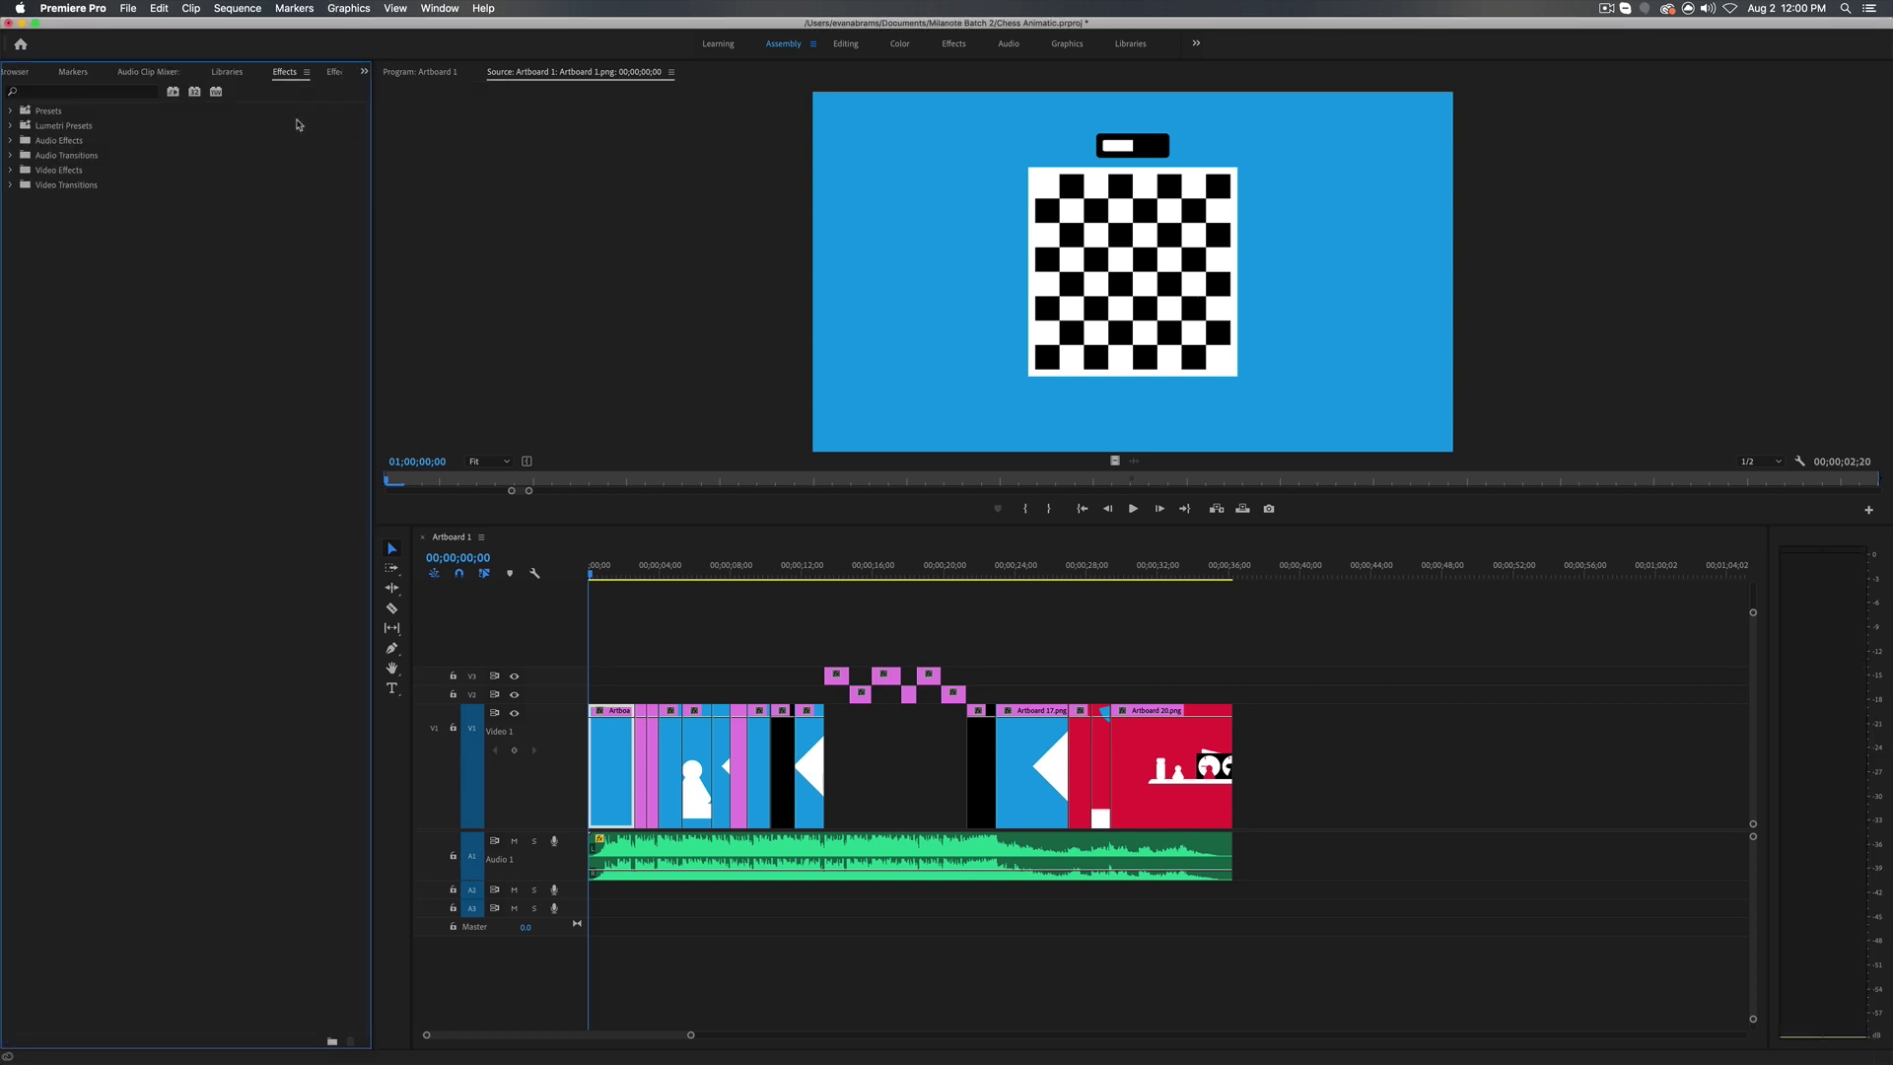
left_click(328, 74)
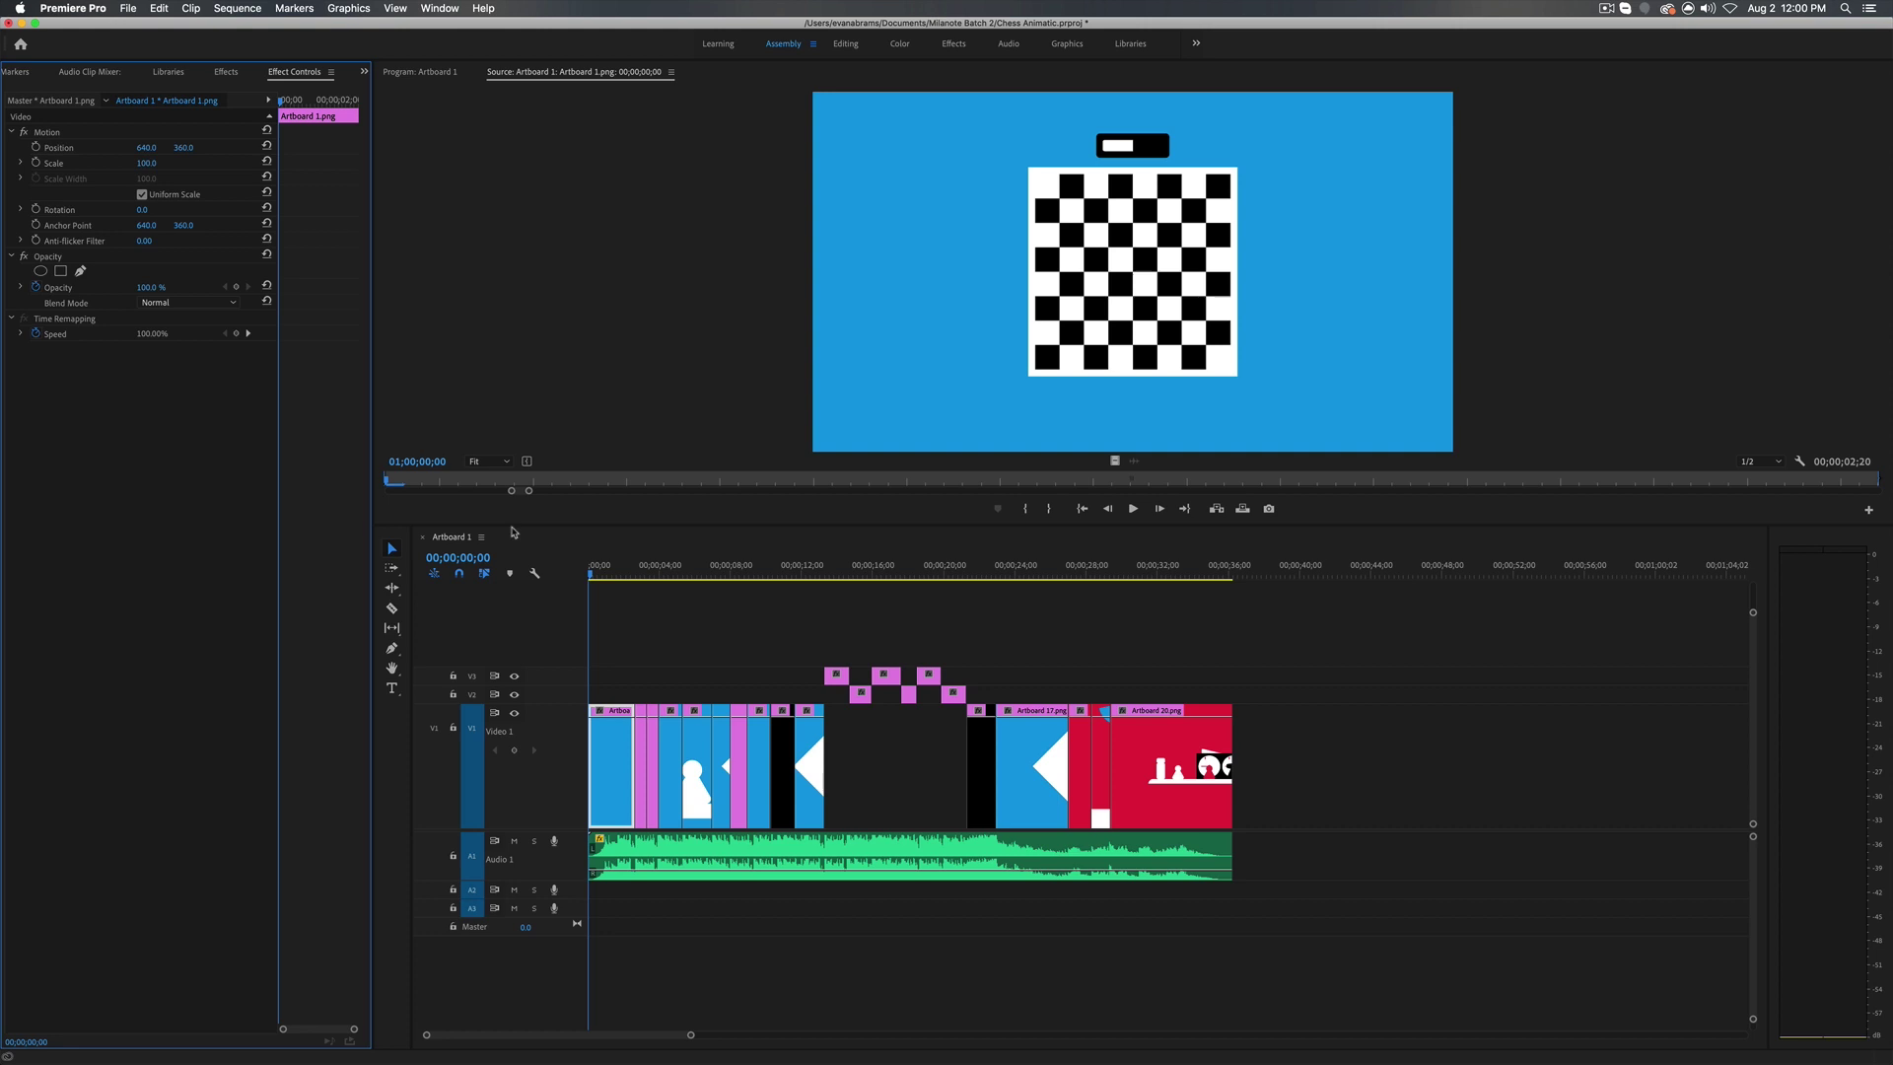
left_click(598, 740)
left_click(598, 740)
left_click(484, 394)
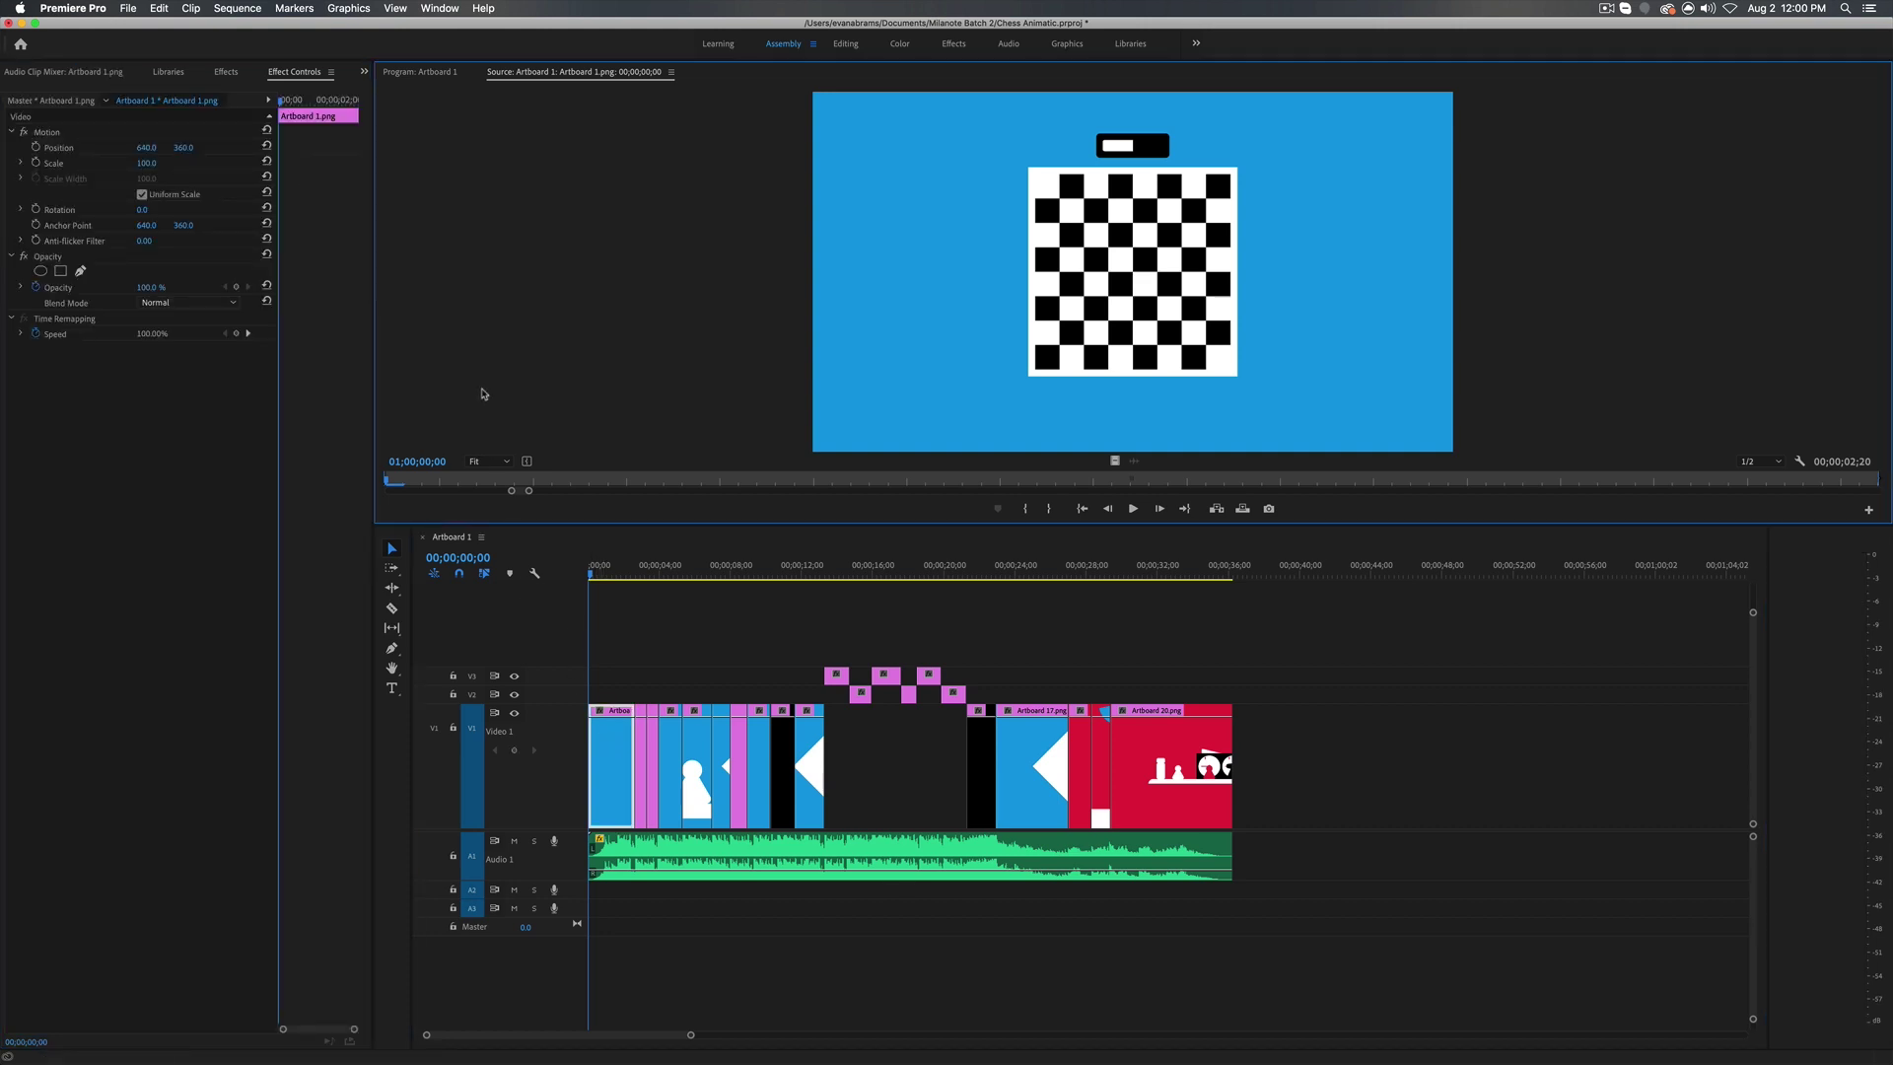
left_click_drag(375, 306, 659, 300)
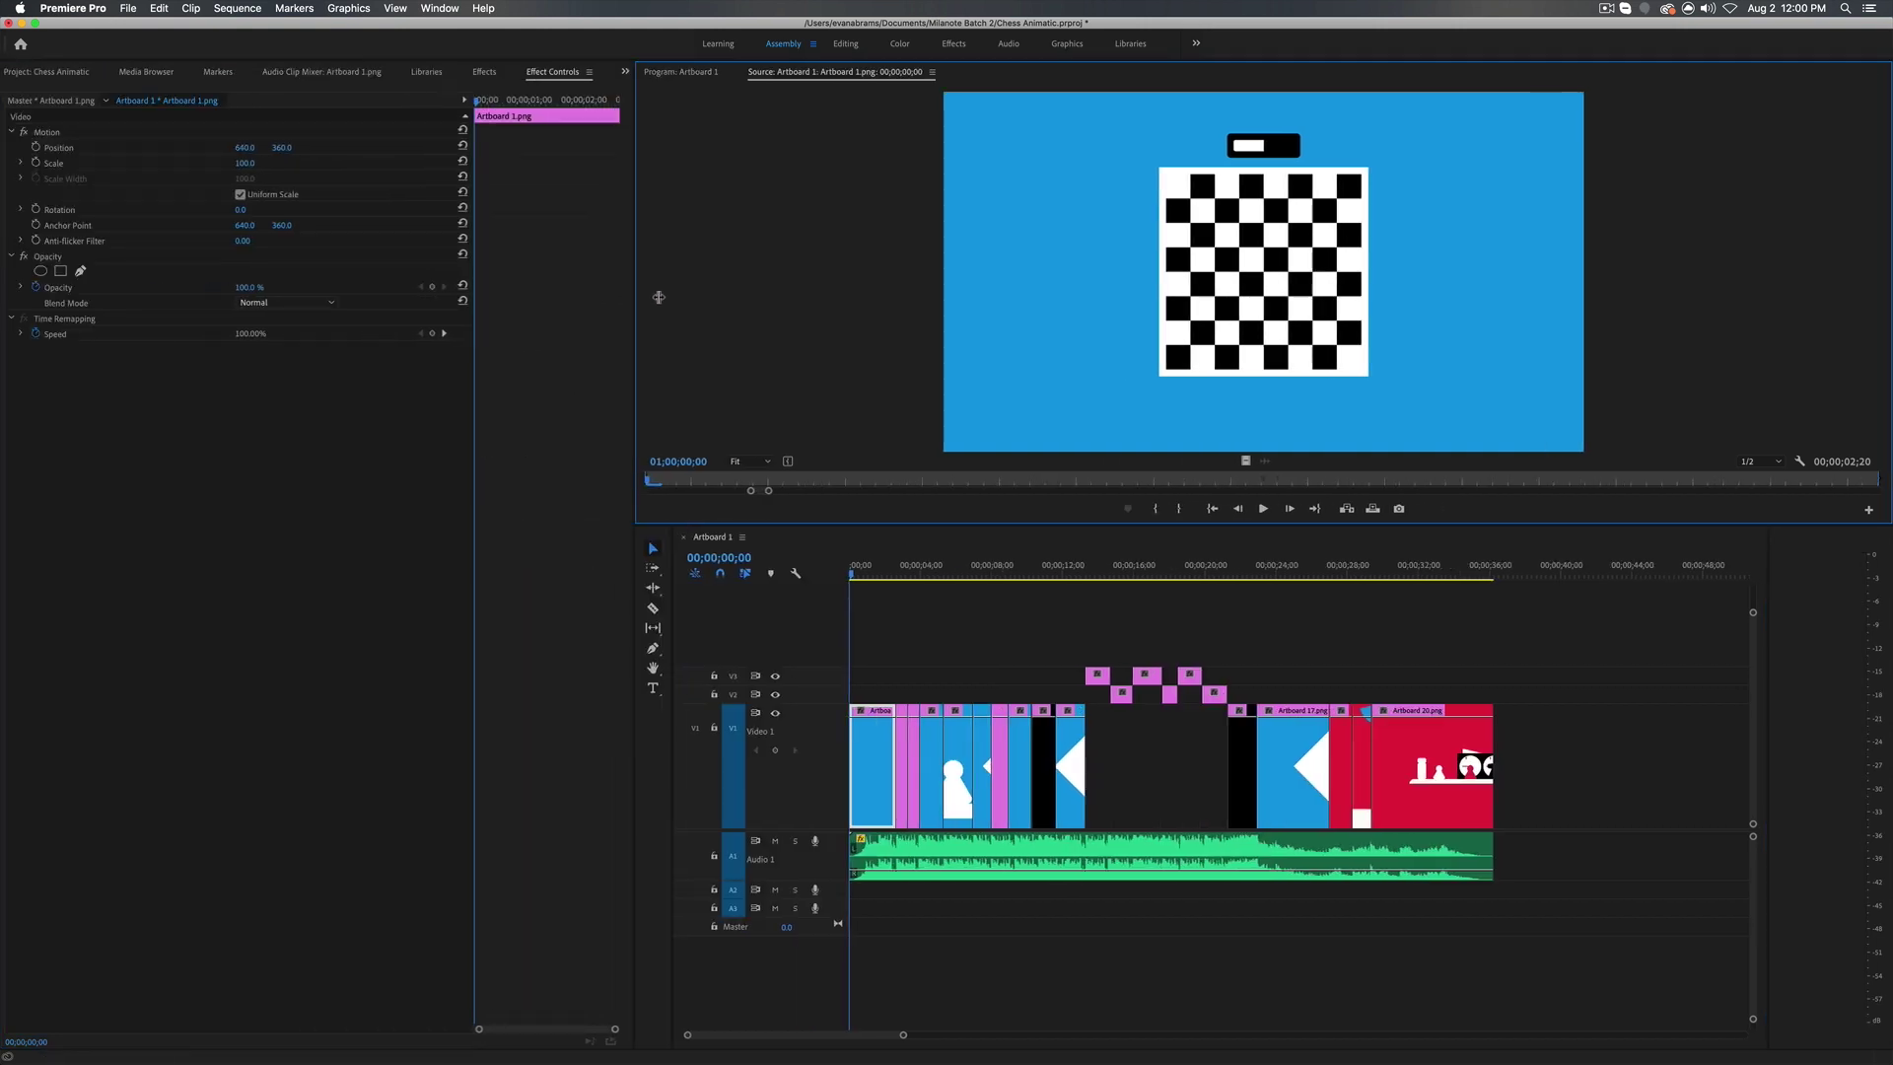
- Keyframe the first clip's Scale, growing the checkerboard to 191.4 by 00;00;01;22
left_click(37, 163)
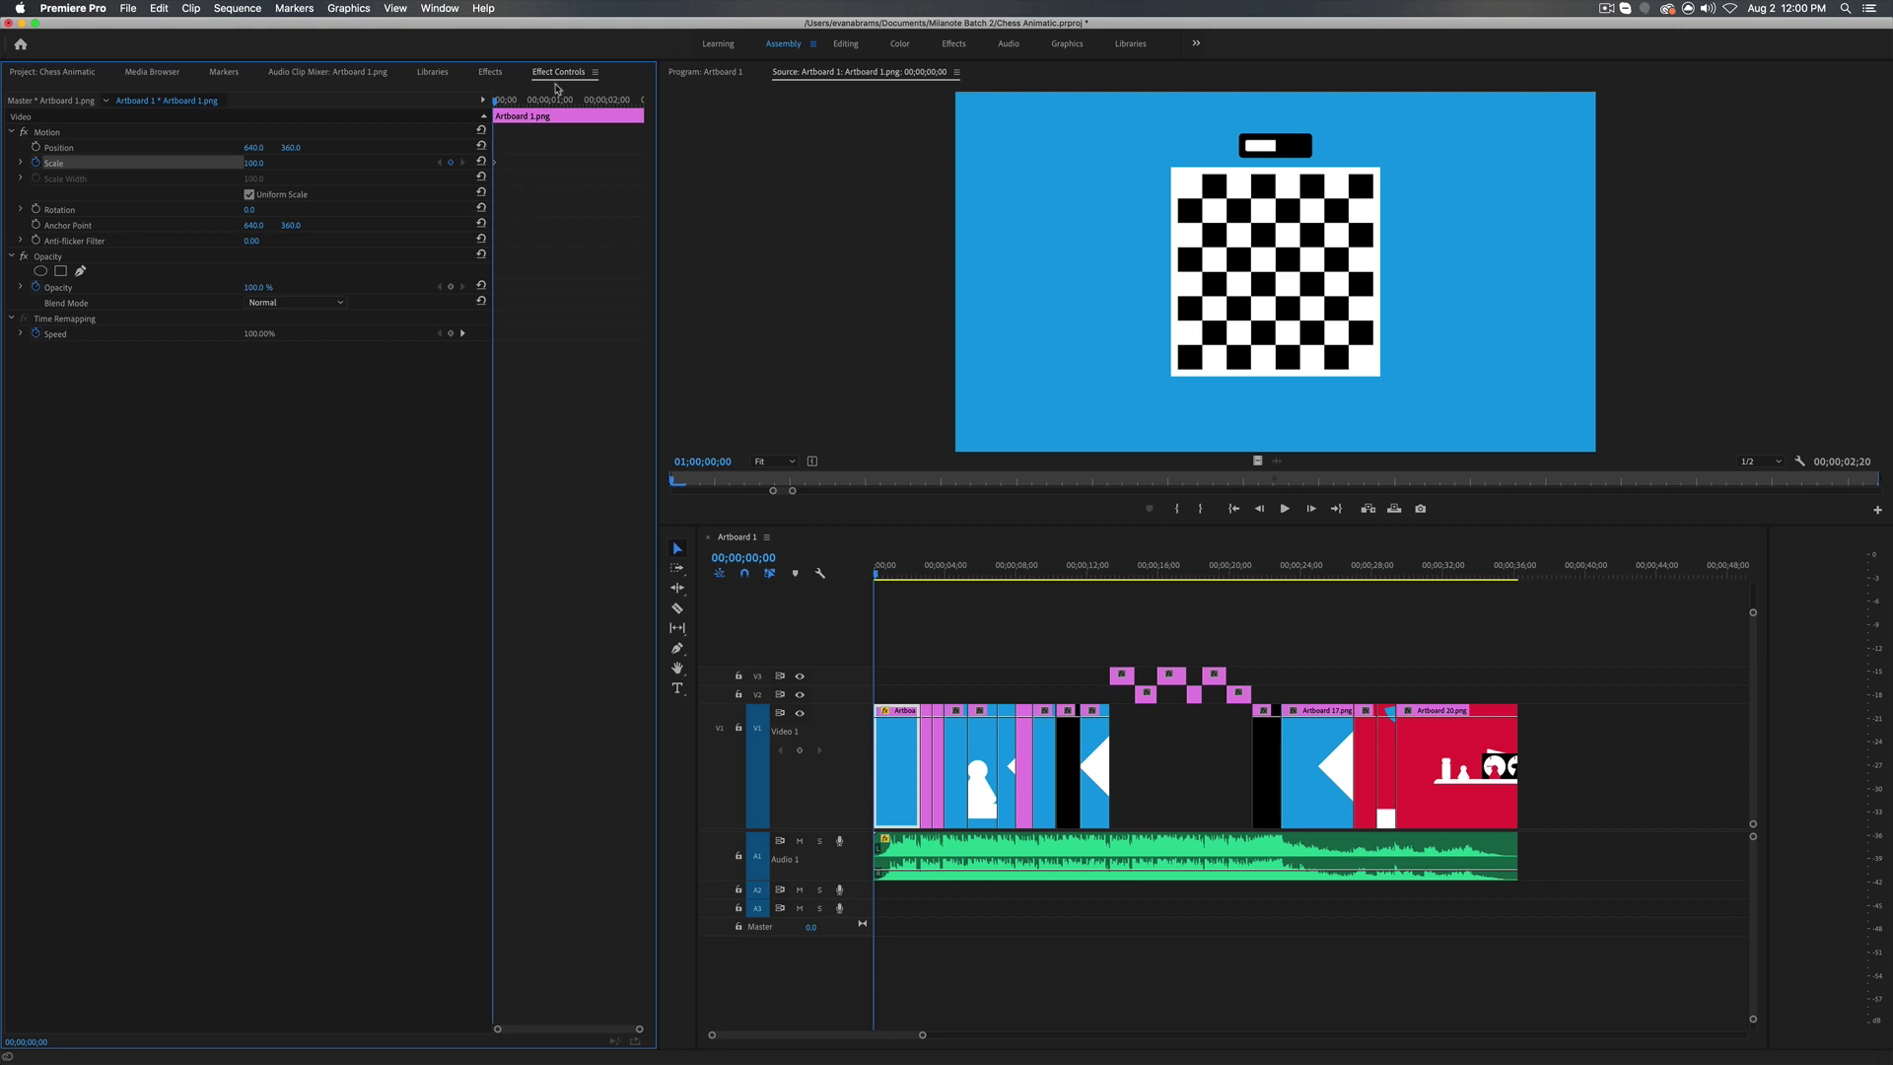
left_click_drag(563, 99, 642, 100)
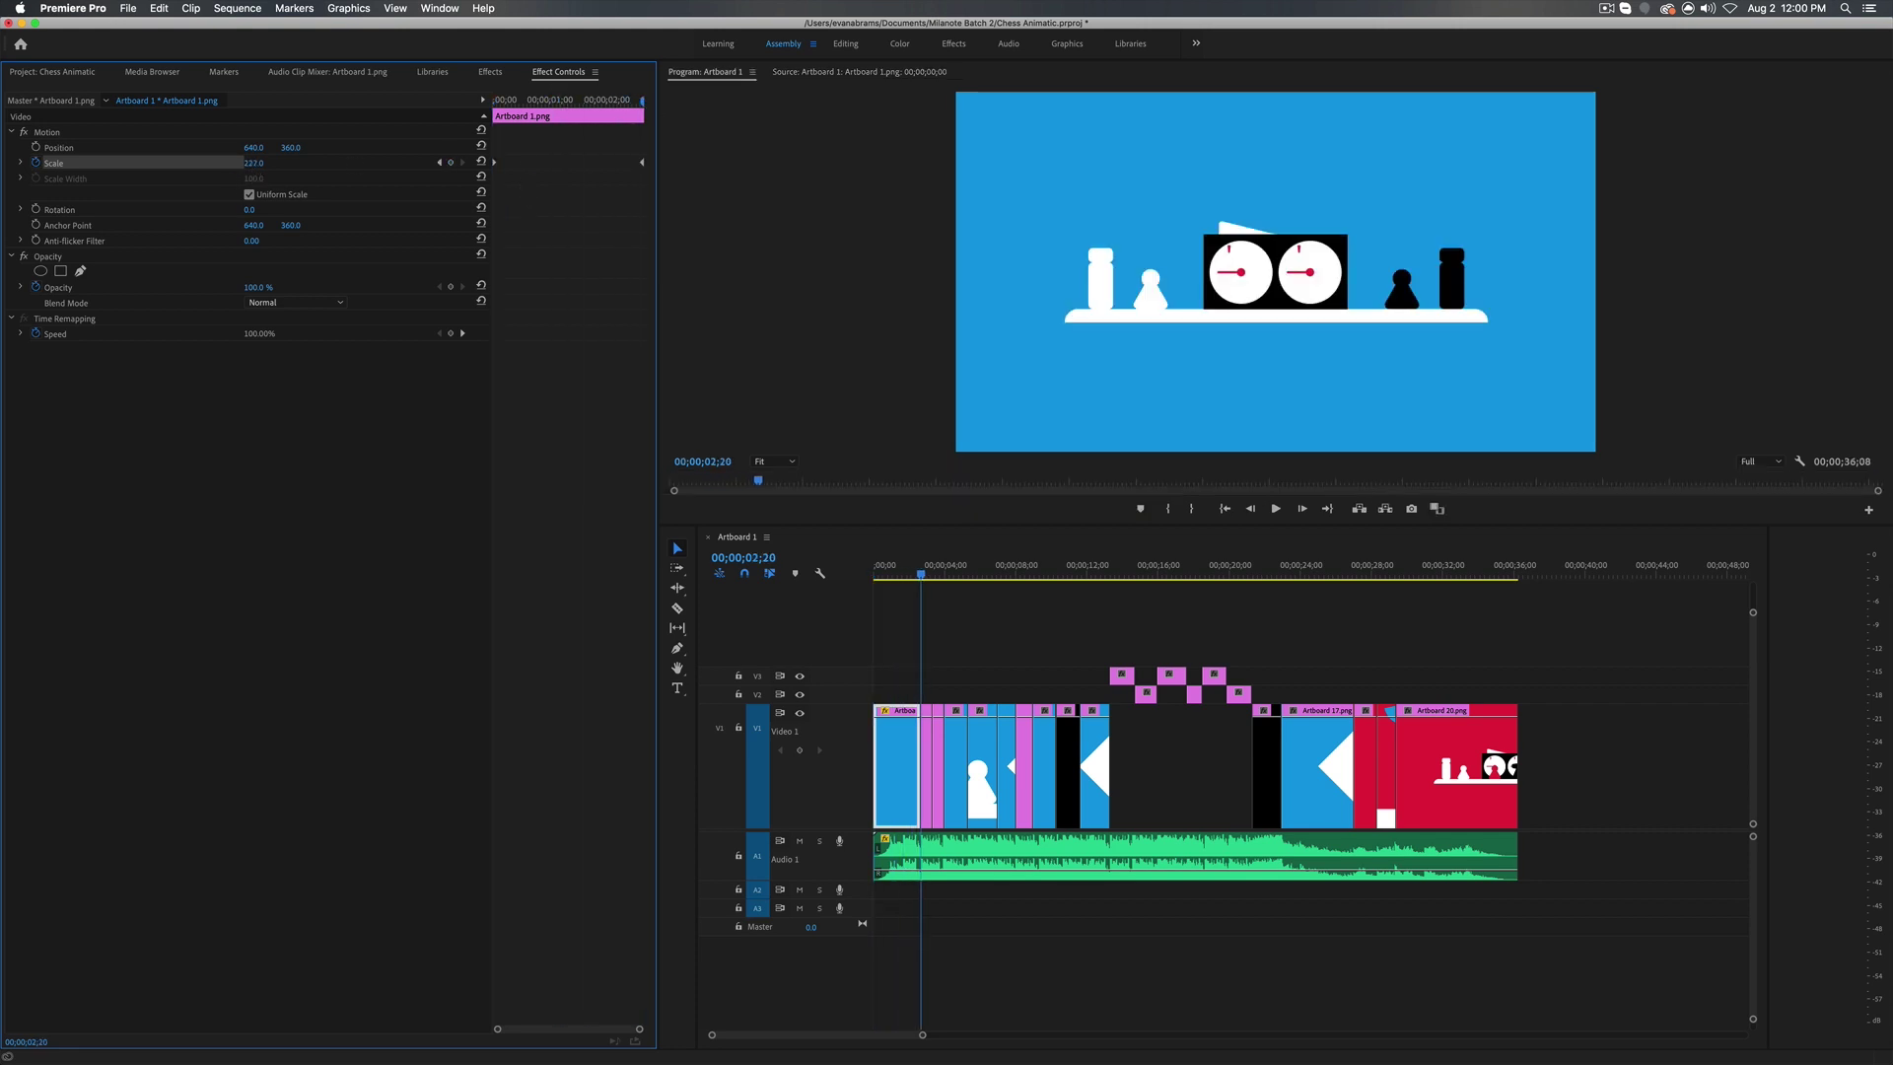
left_click_drag(631, 100, 584, 100)
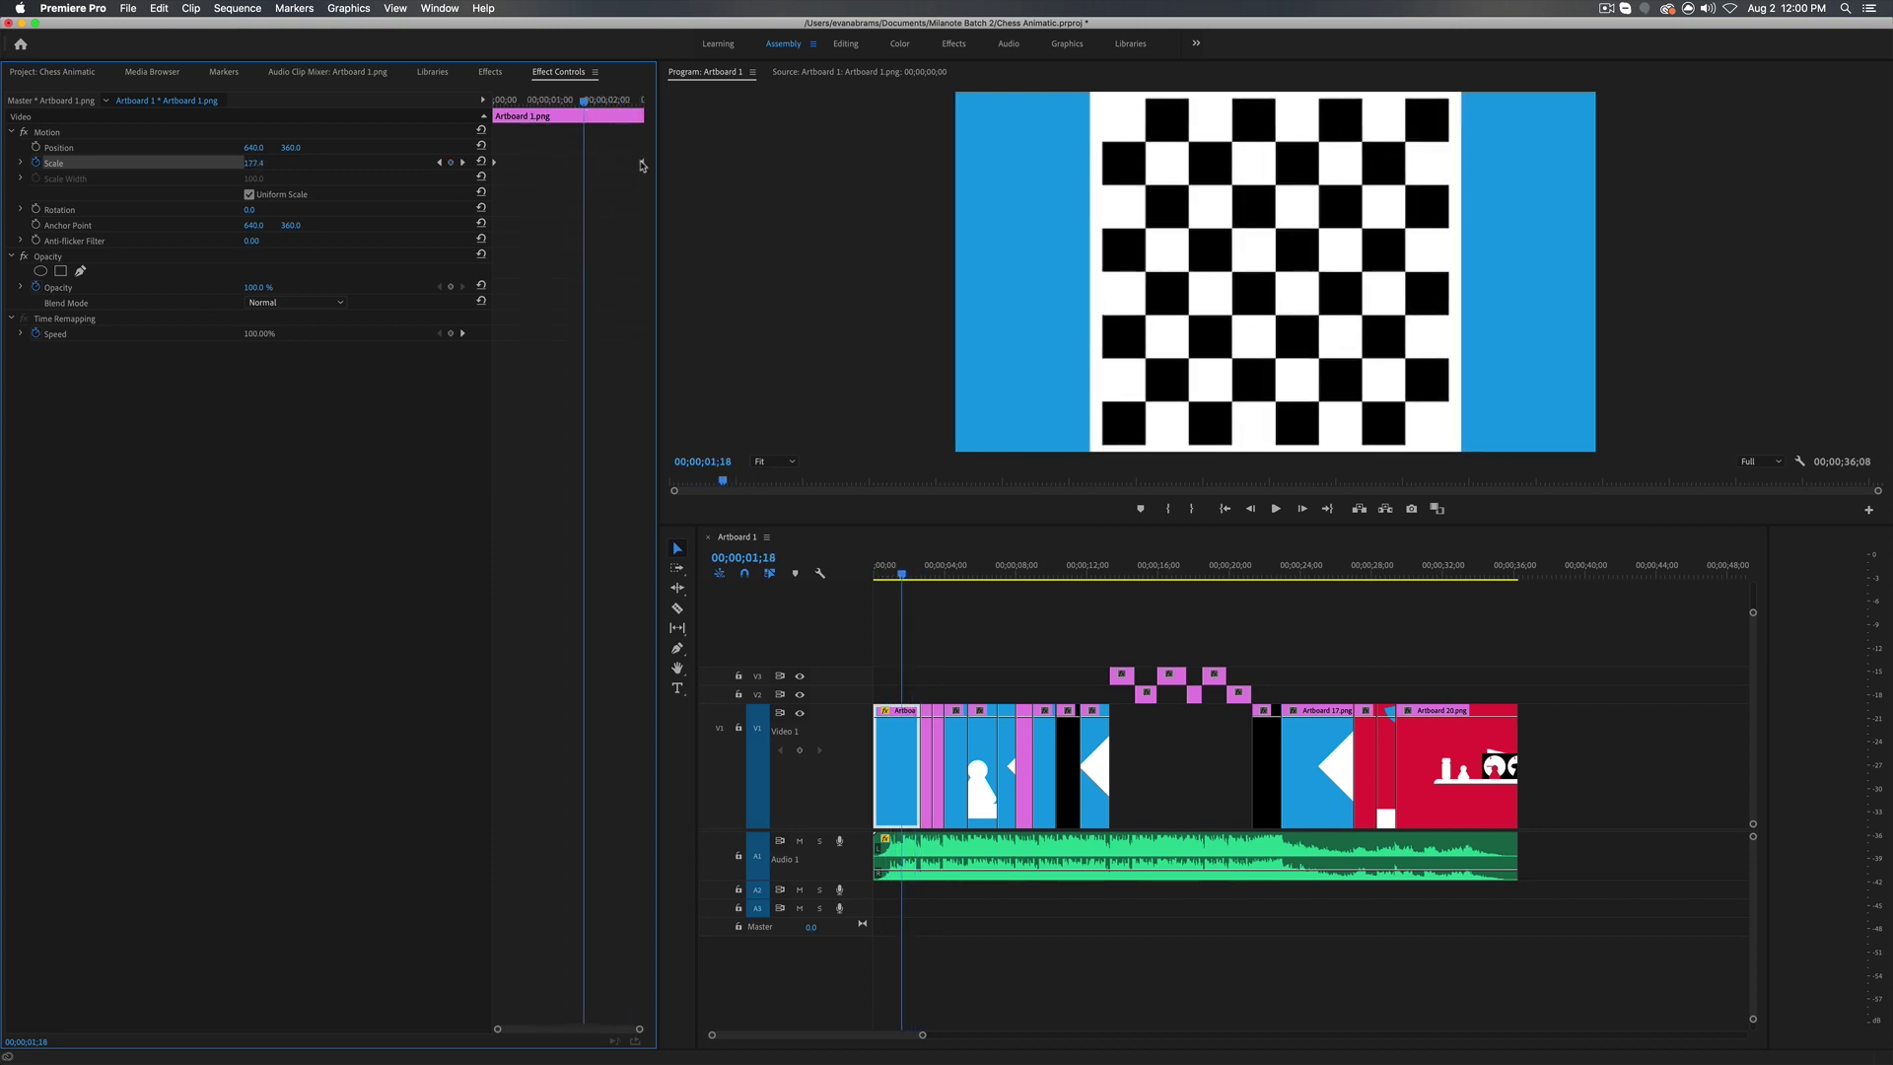
key("Right")
key("Right")
key("Right")
key("Right")
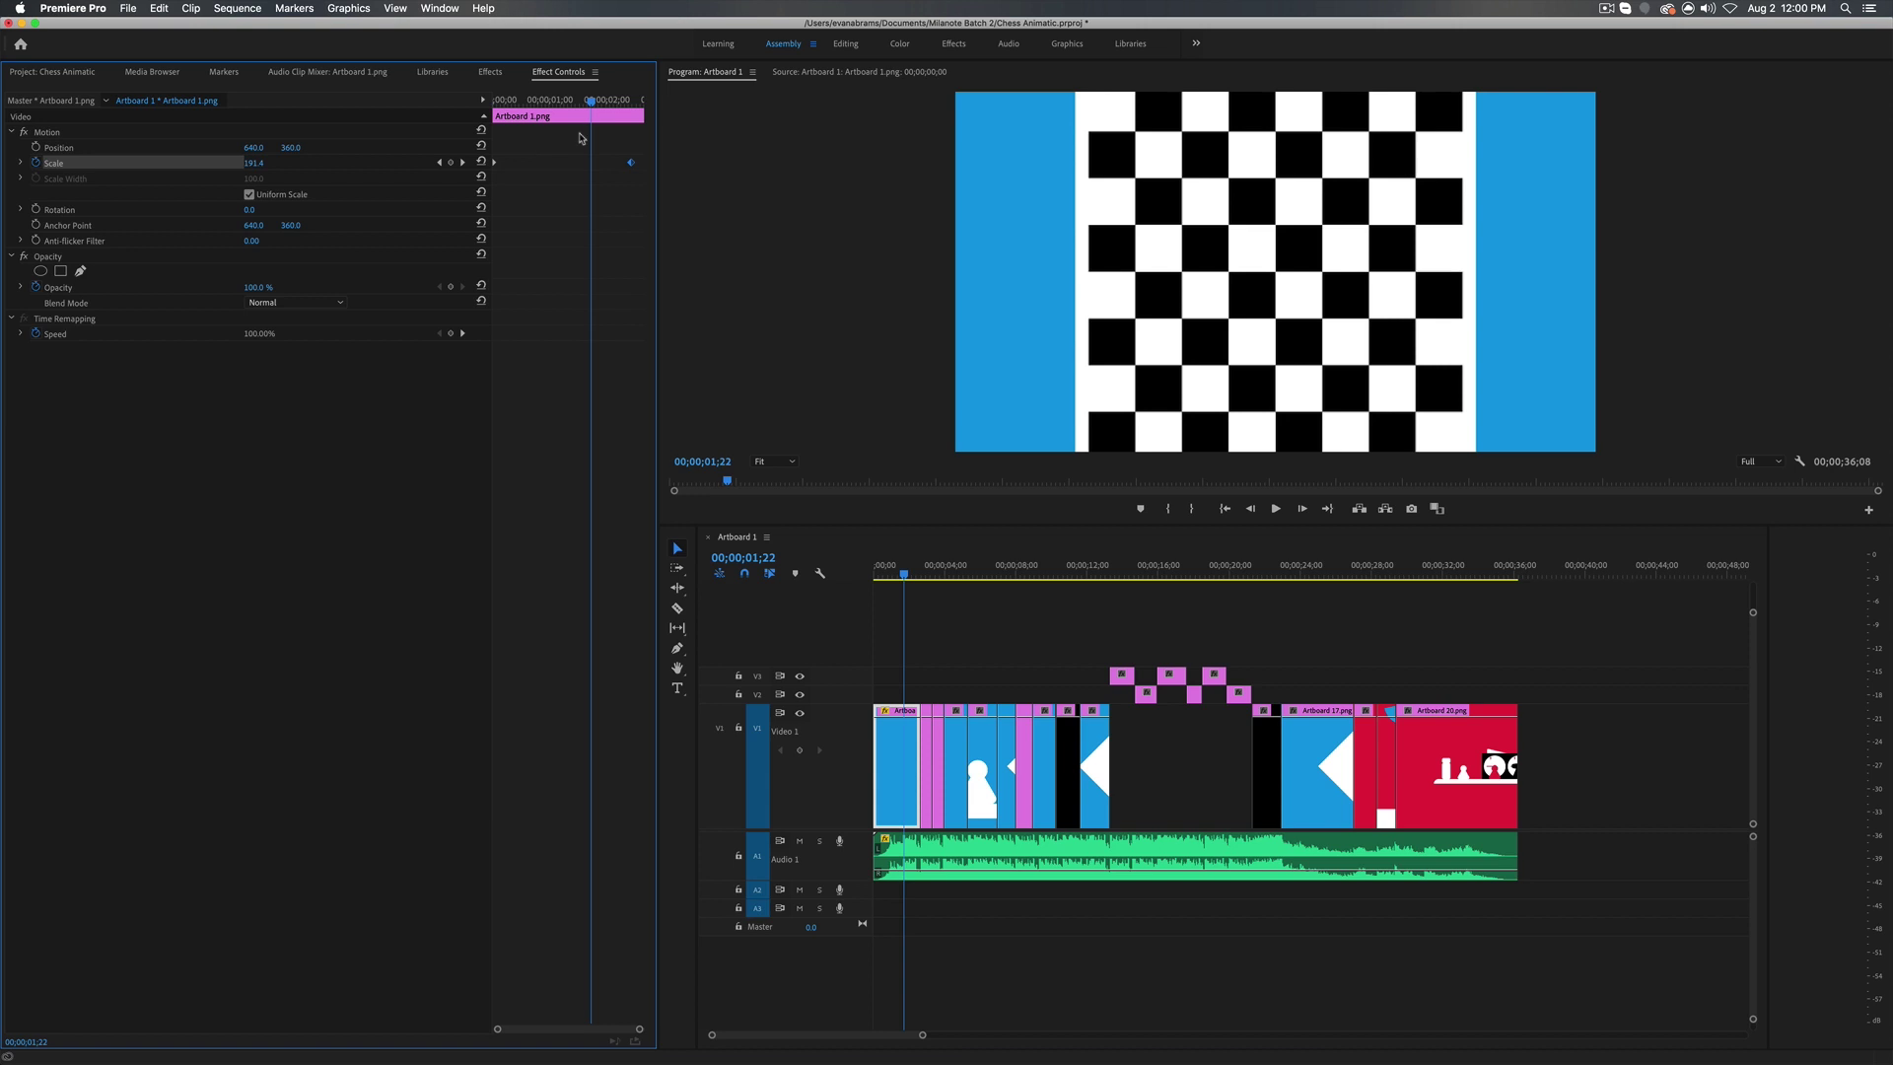
key("super+Tab")
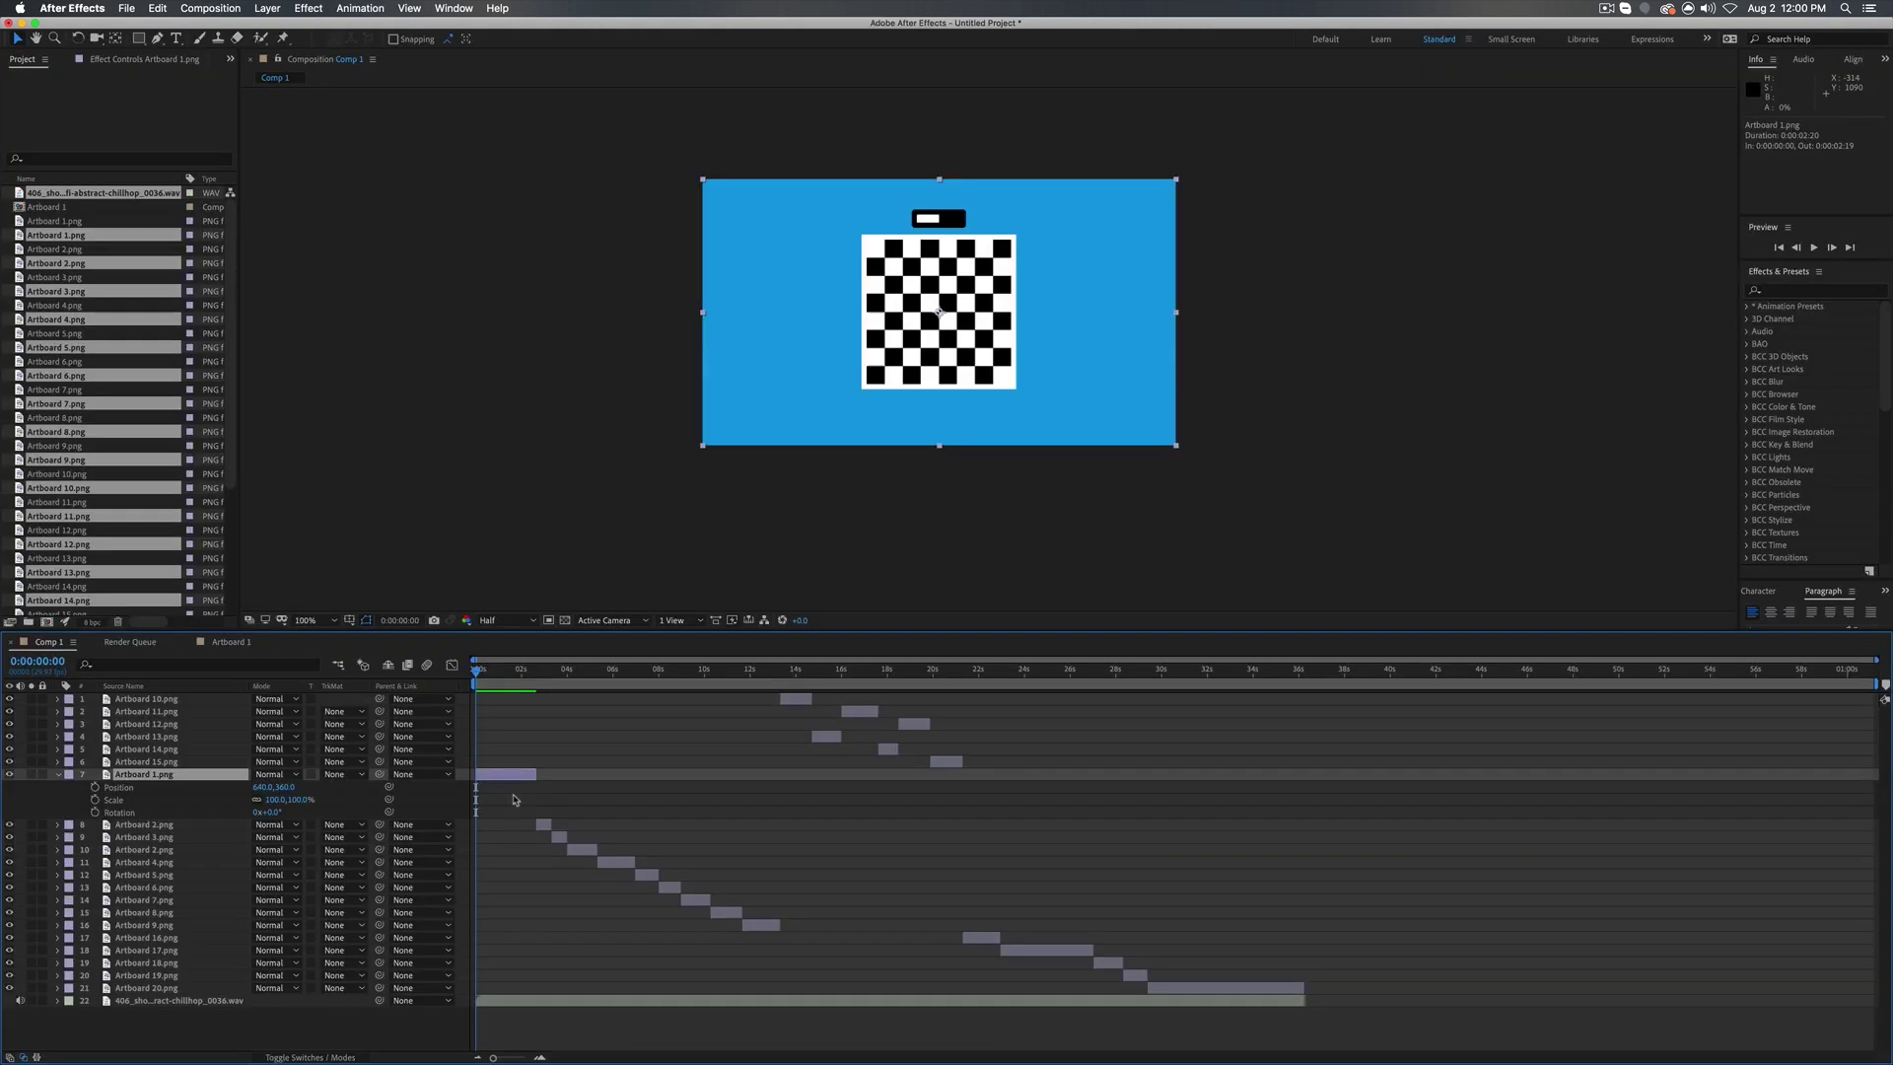
- Add Scale keyframes to Artboard 1.png, enlarging it from 100% at 0:00:02:19
left_click(94, 787)
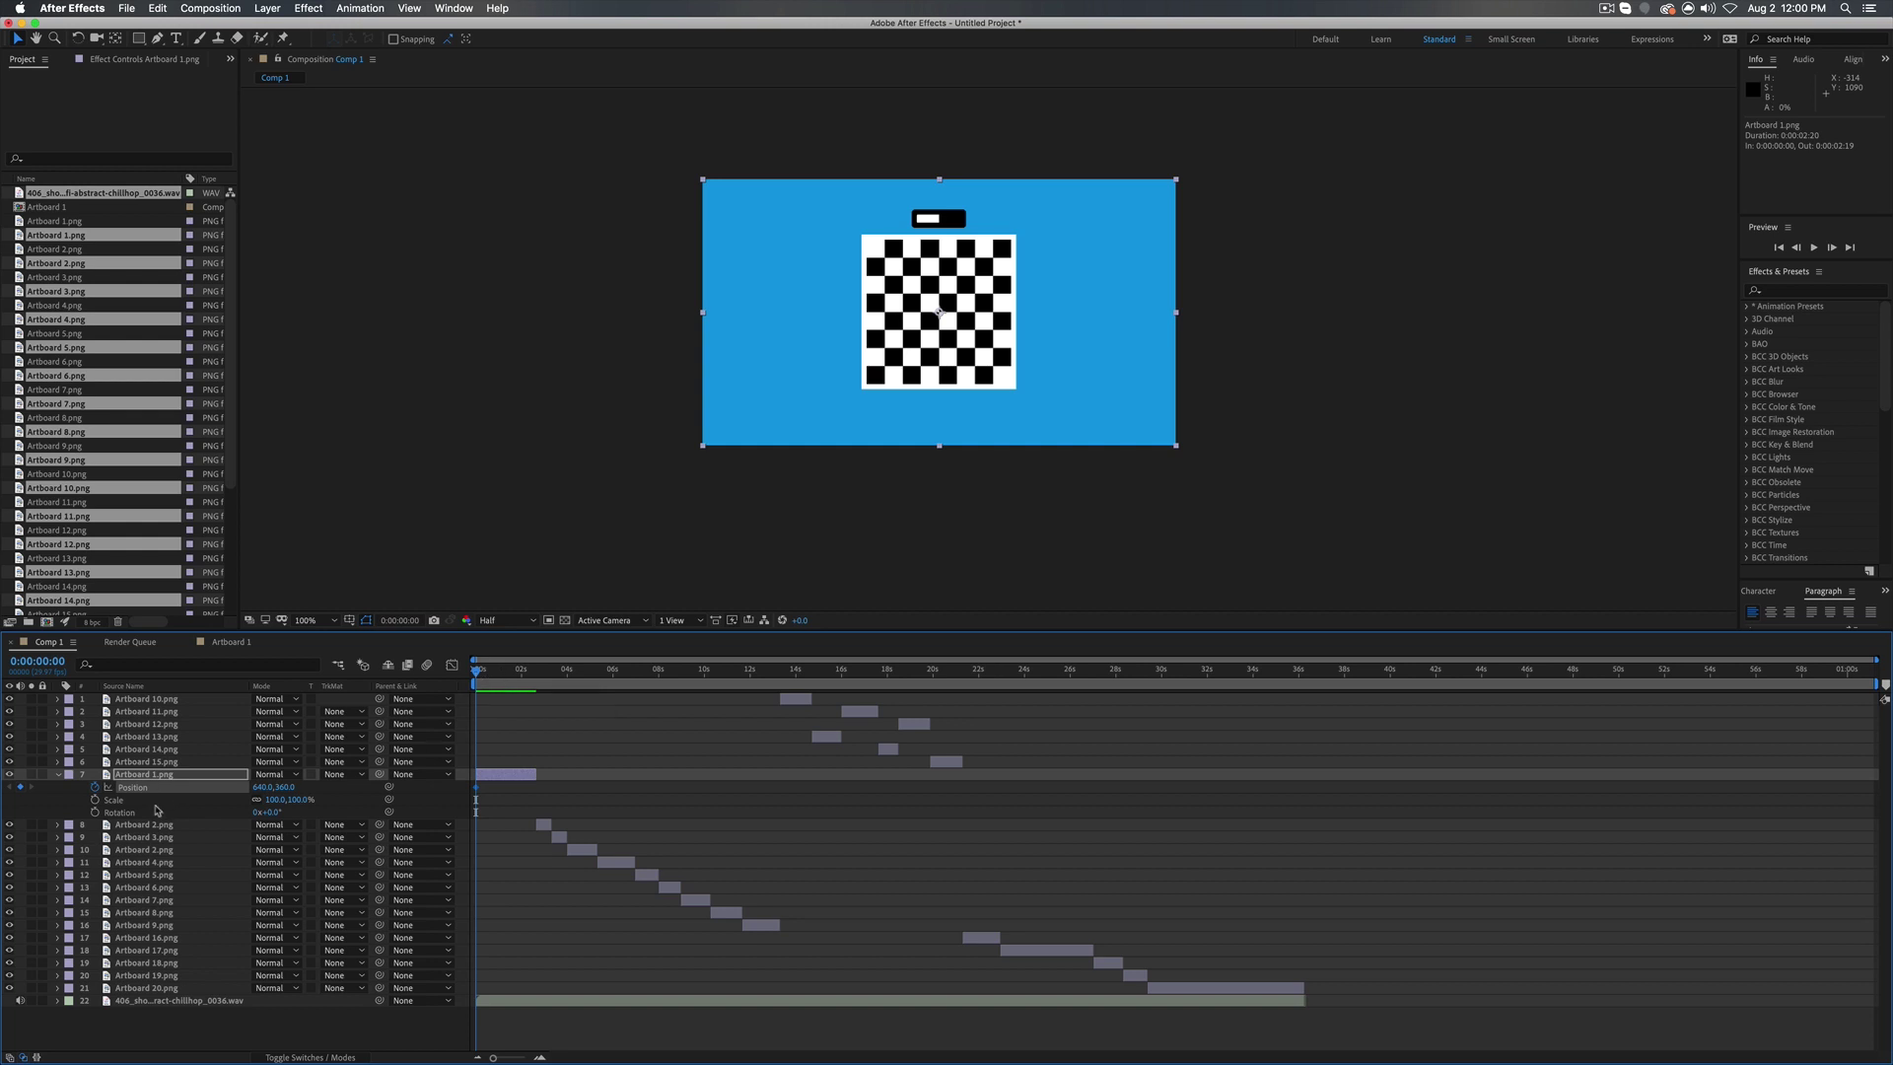
left_click(95, 787)
left_click(95, 799)
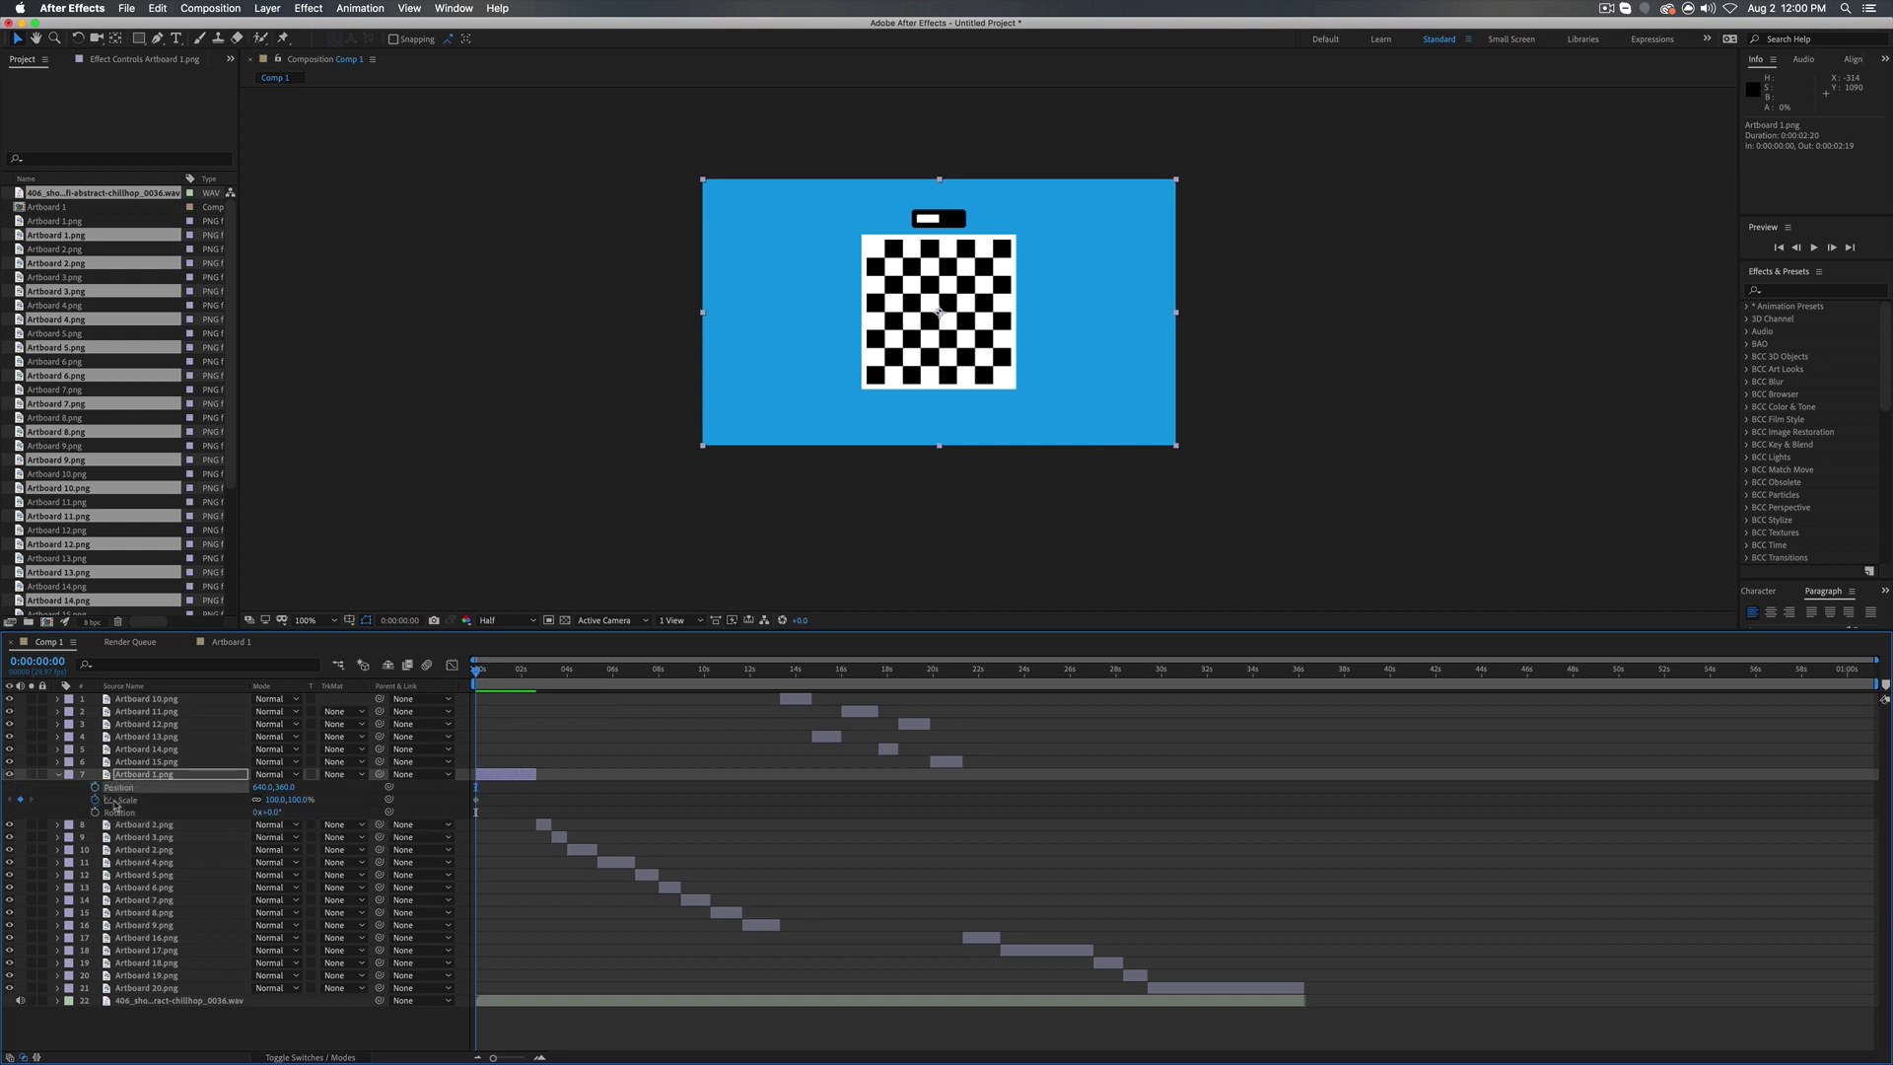
left_click(535, 686)
left_click_drag(299, 800, 309, 799)
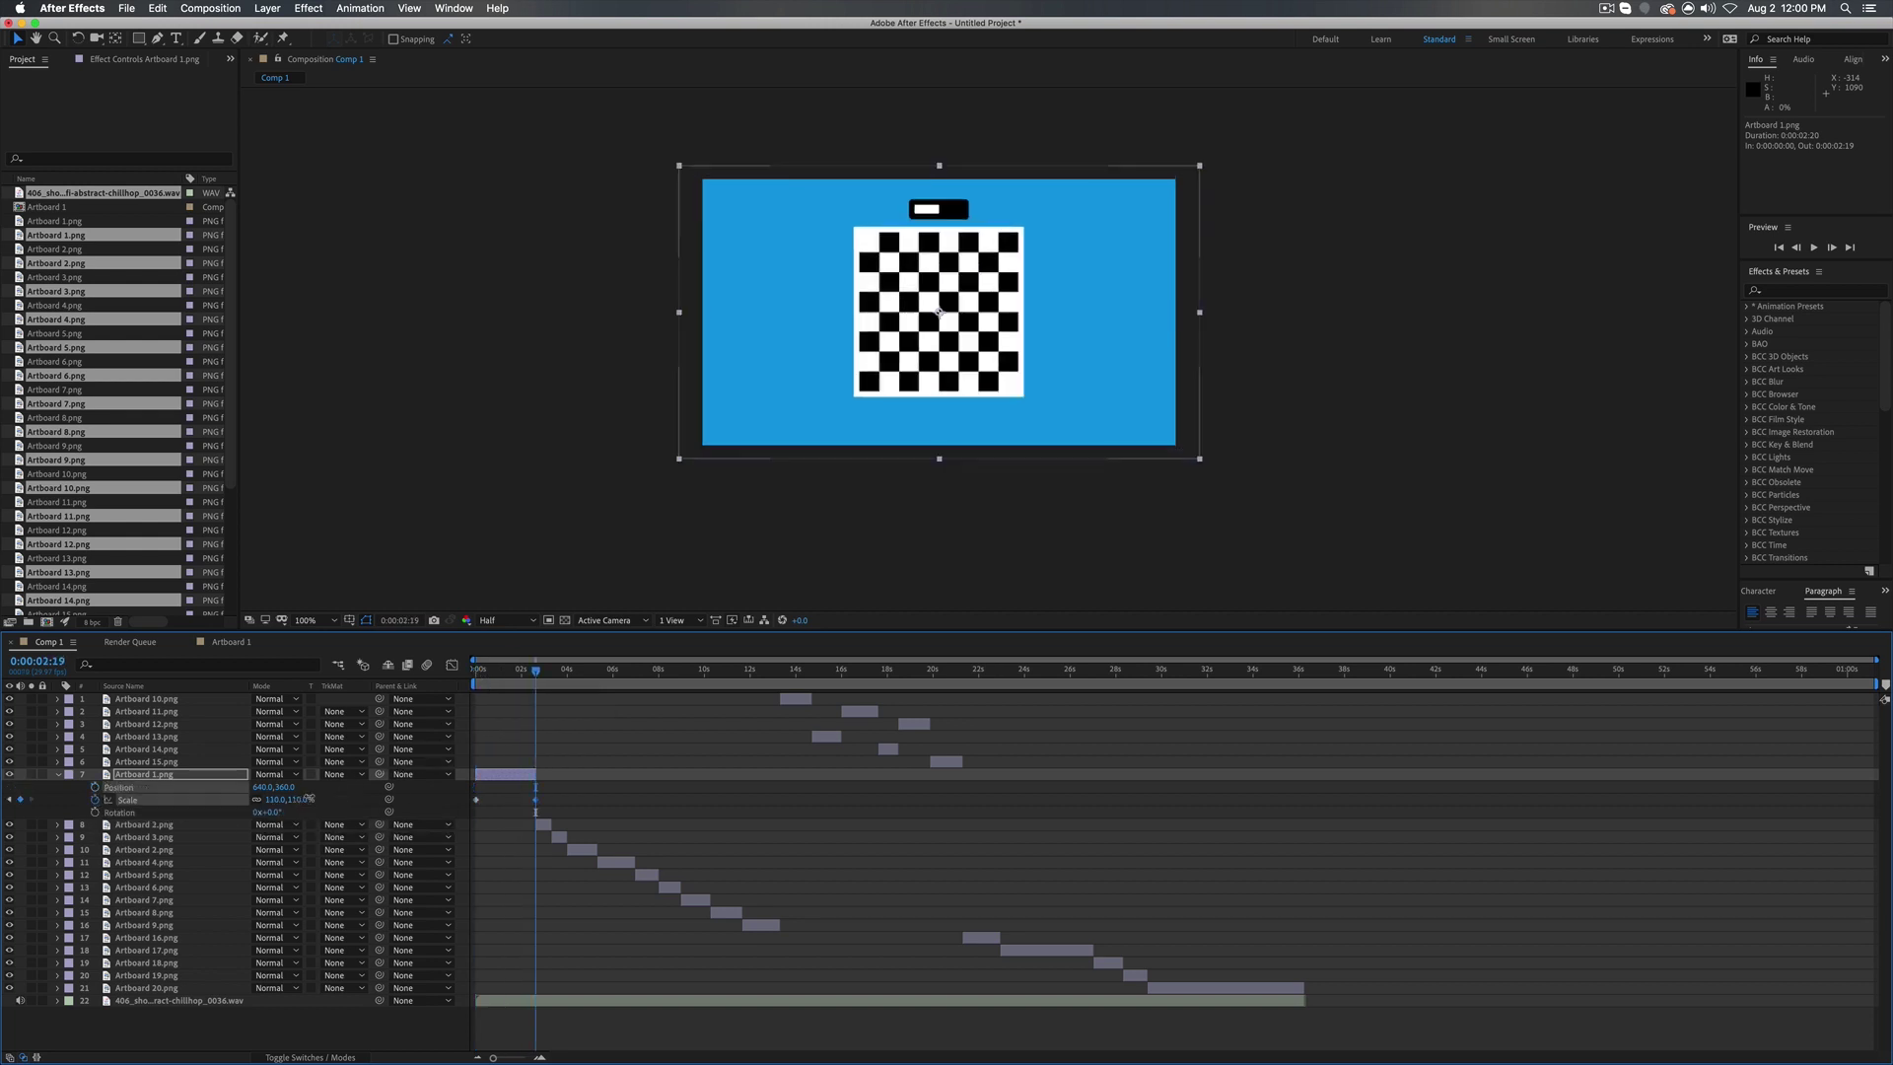
- Preview the scale animation, then replay it from the Scale keyframe
key("space")
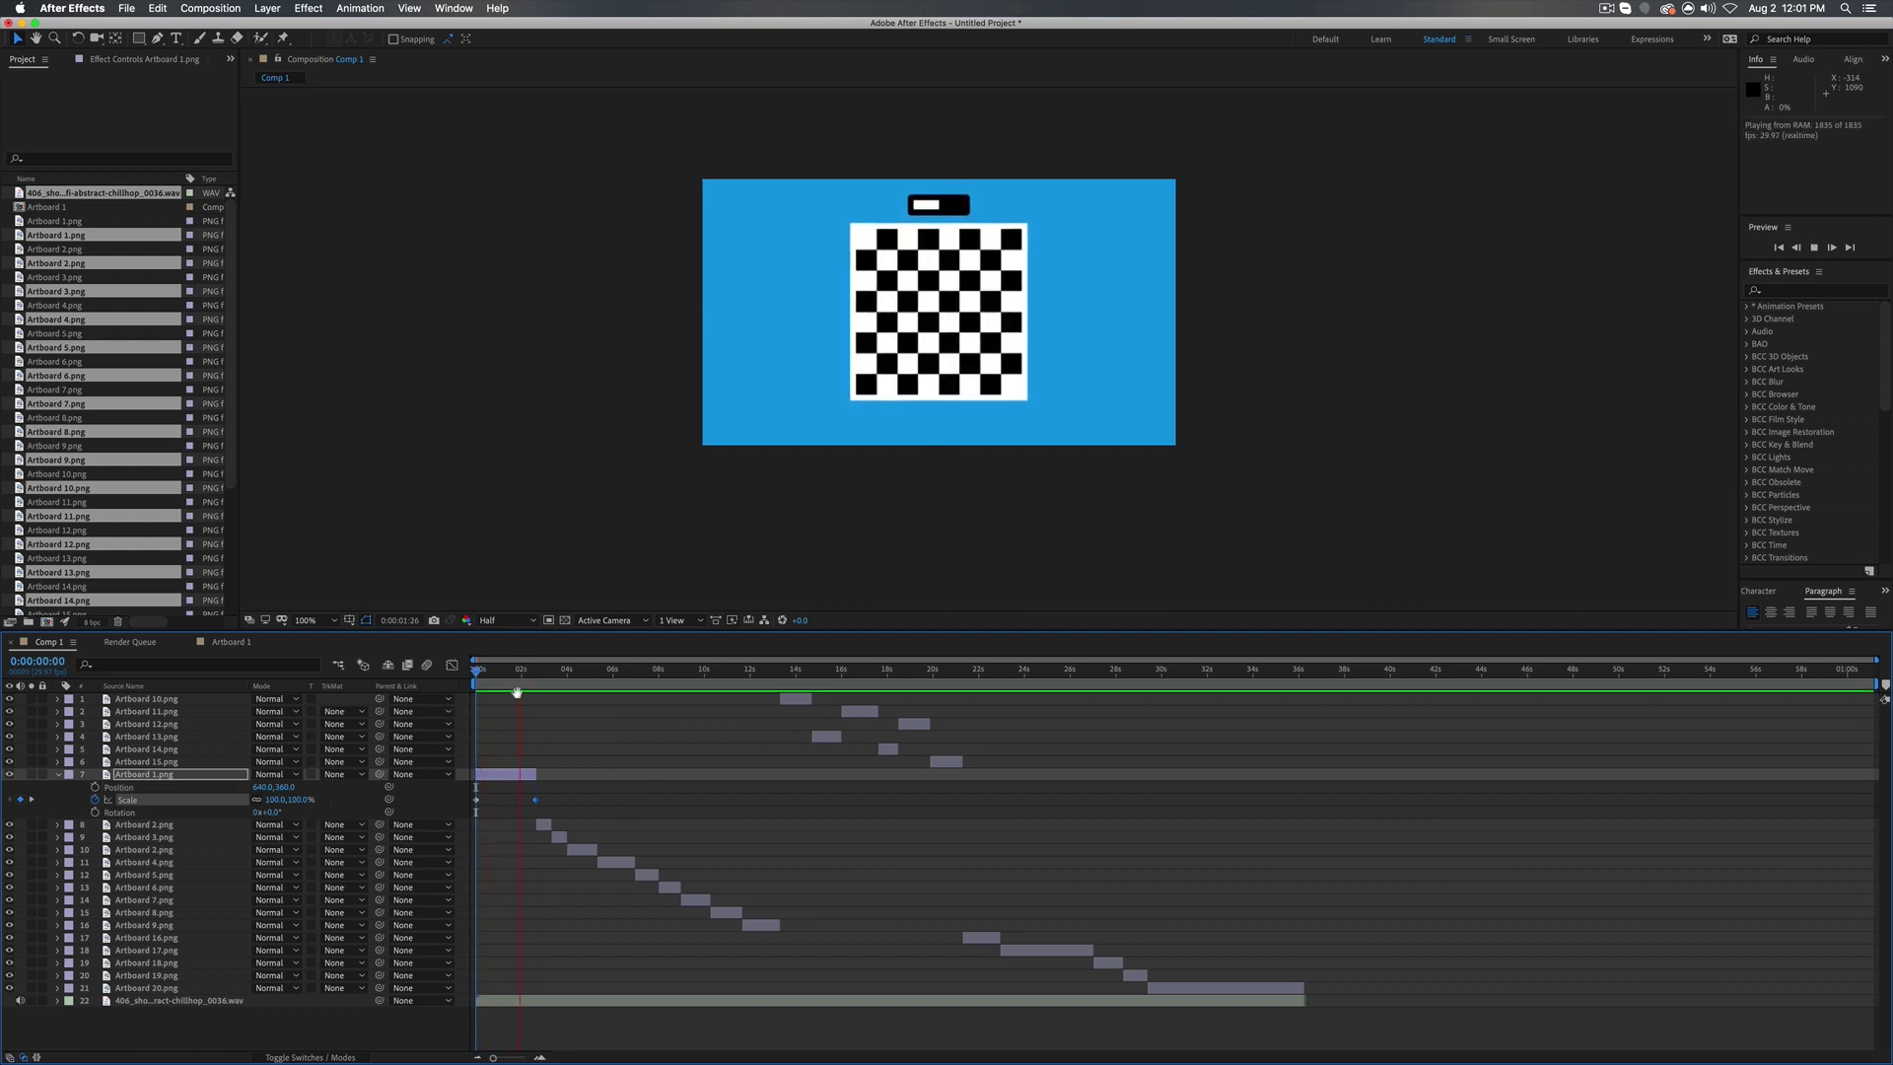
key("space")
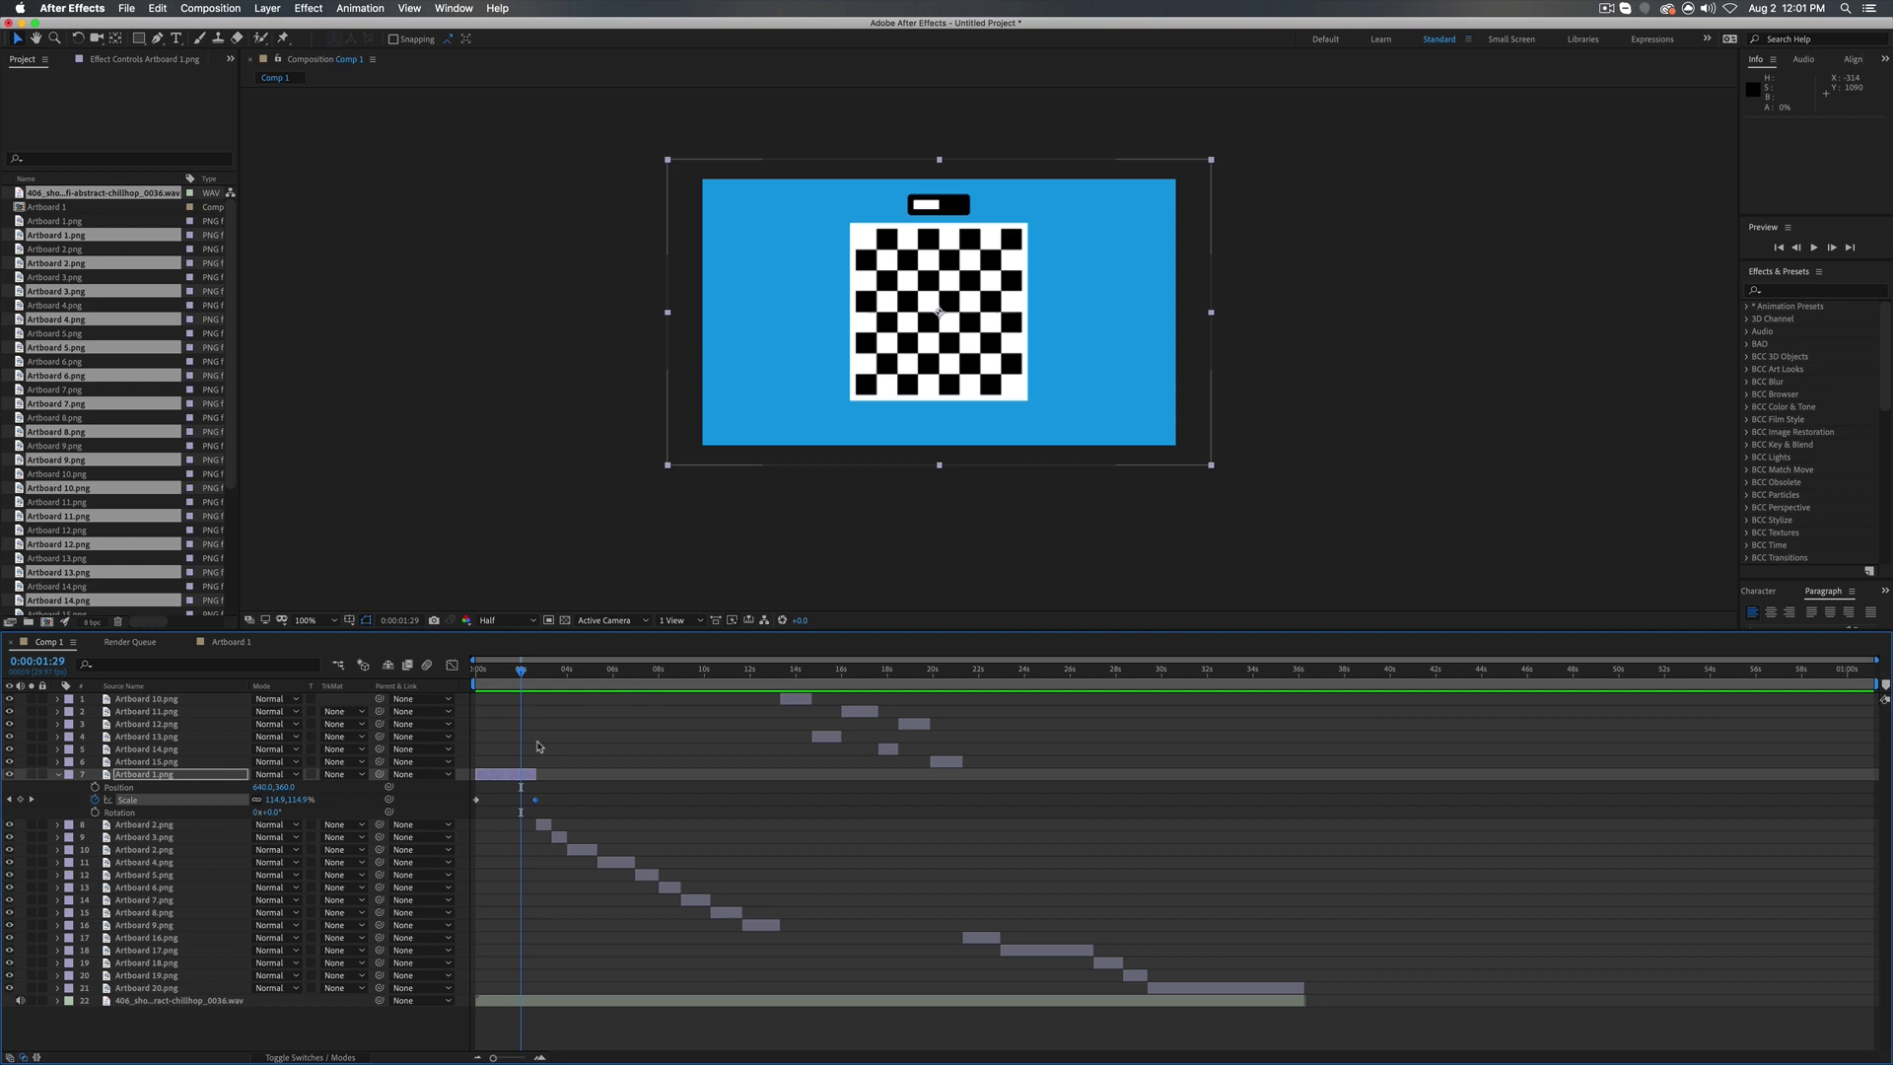
key("k")
scroll(1041, 735, "up", 5)
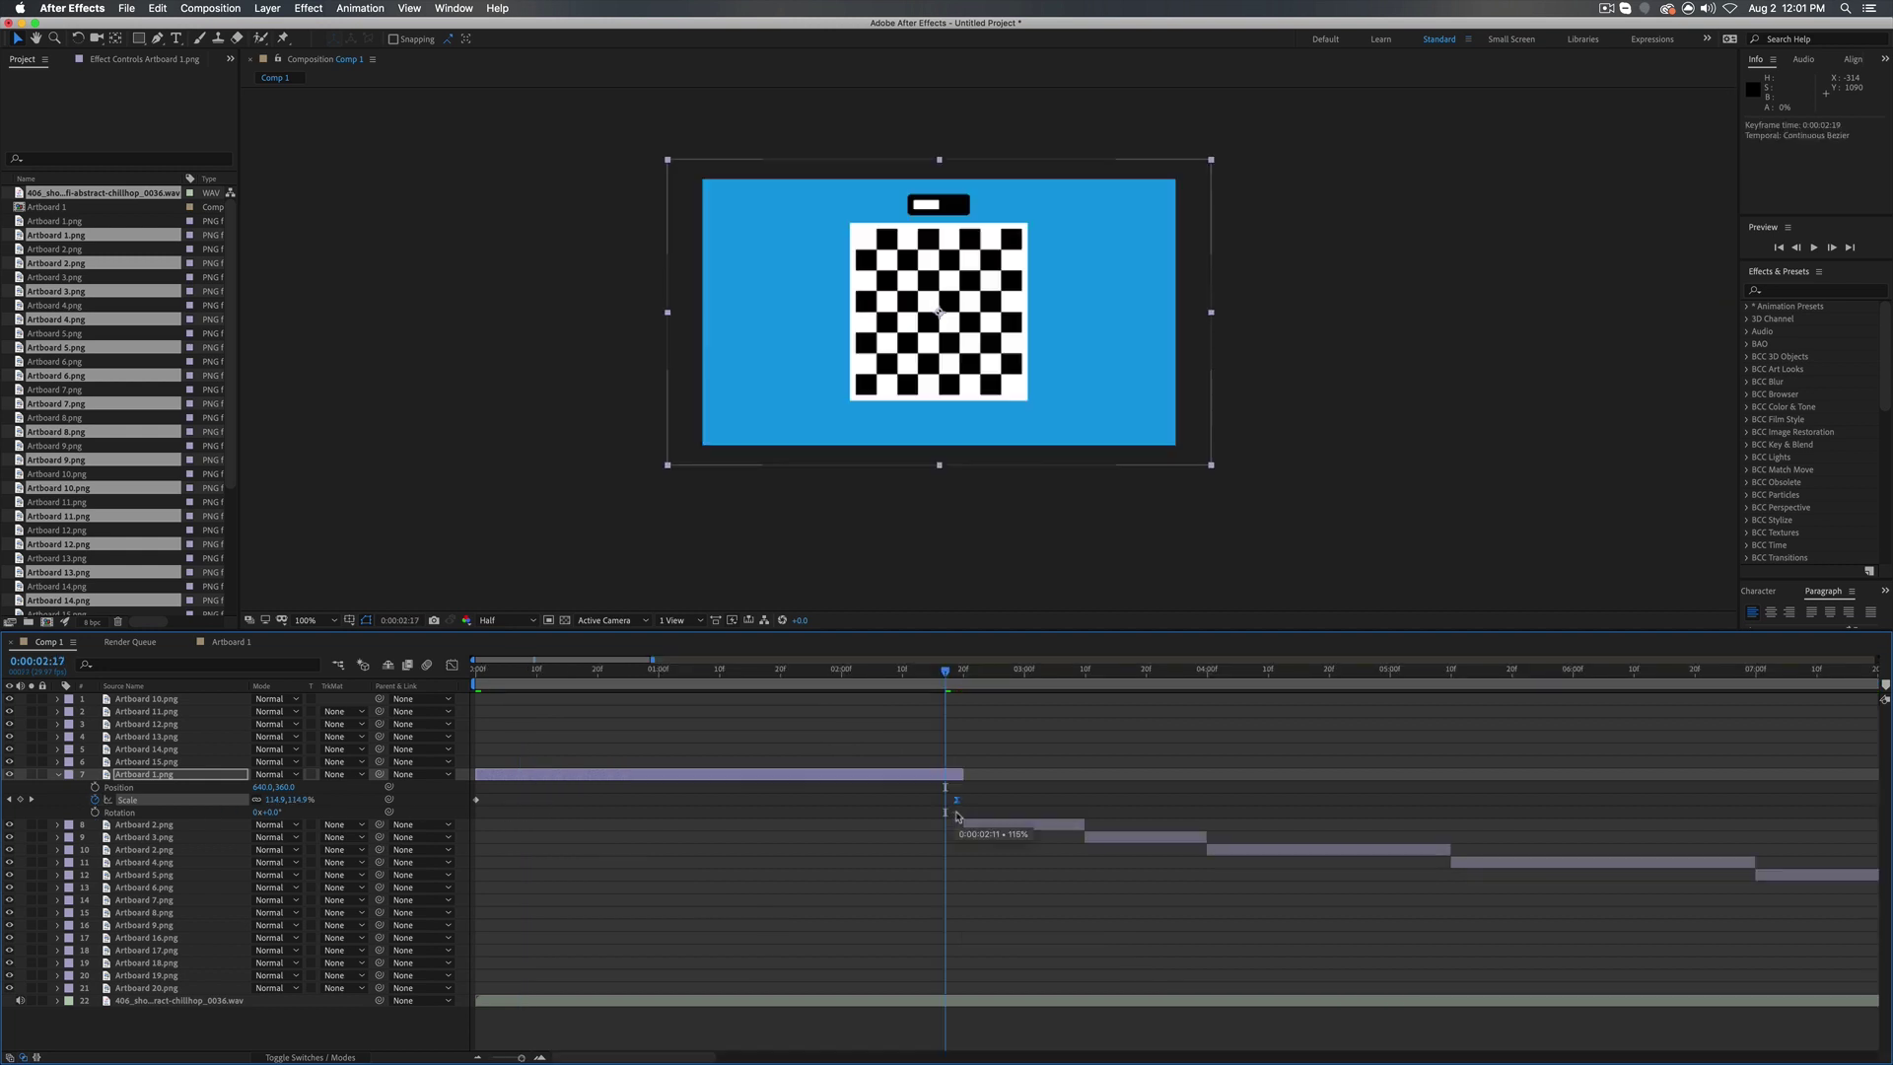
scroll(1043, 752, "down", 5)
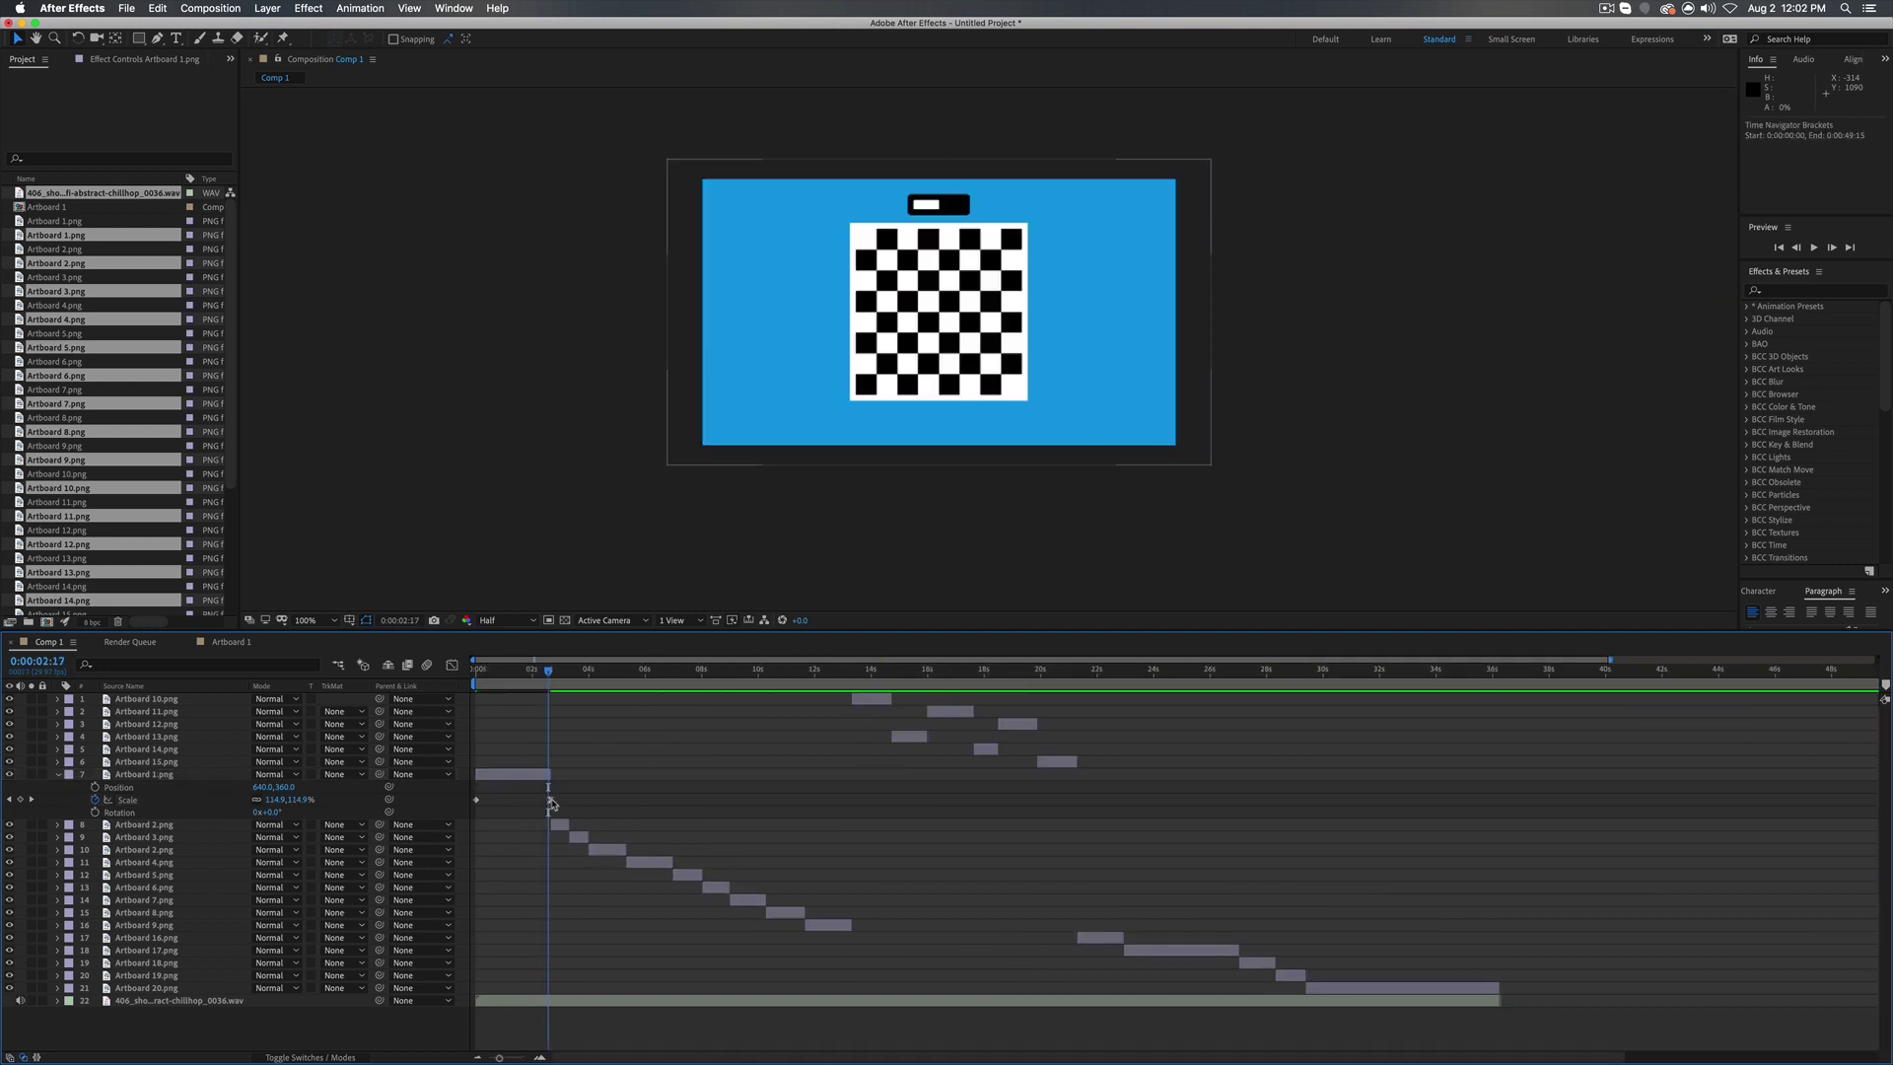
left_click(550, 800)
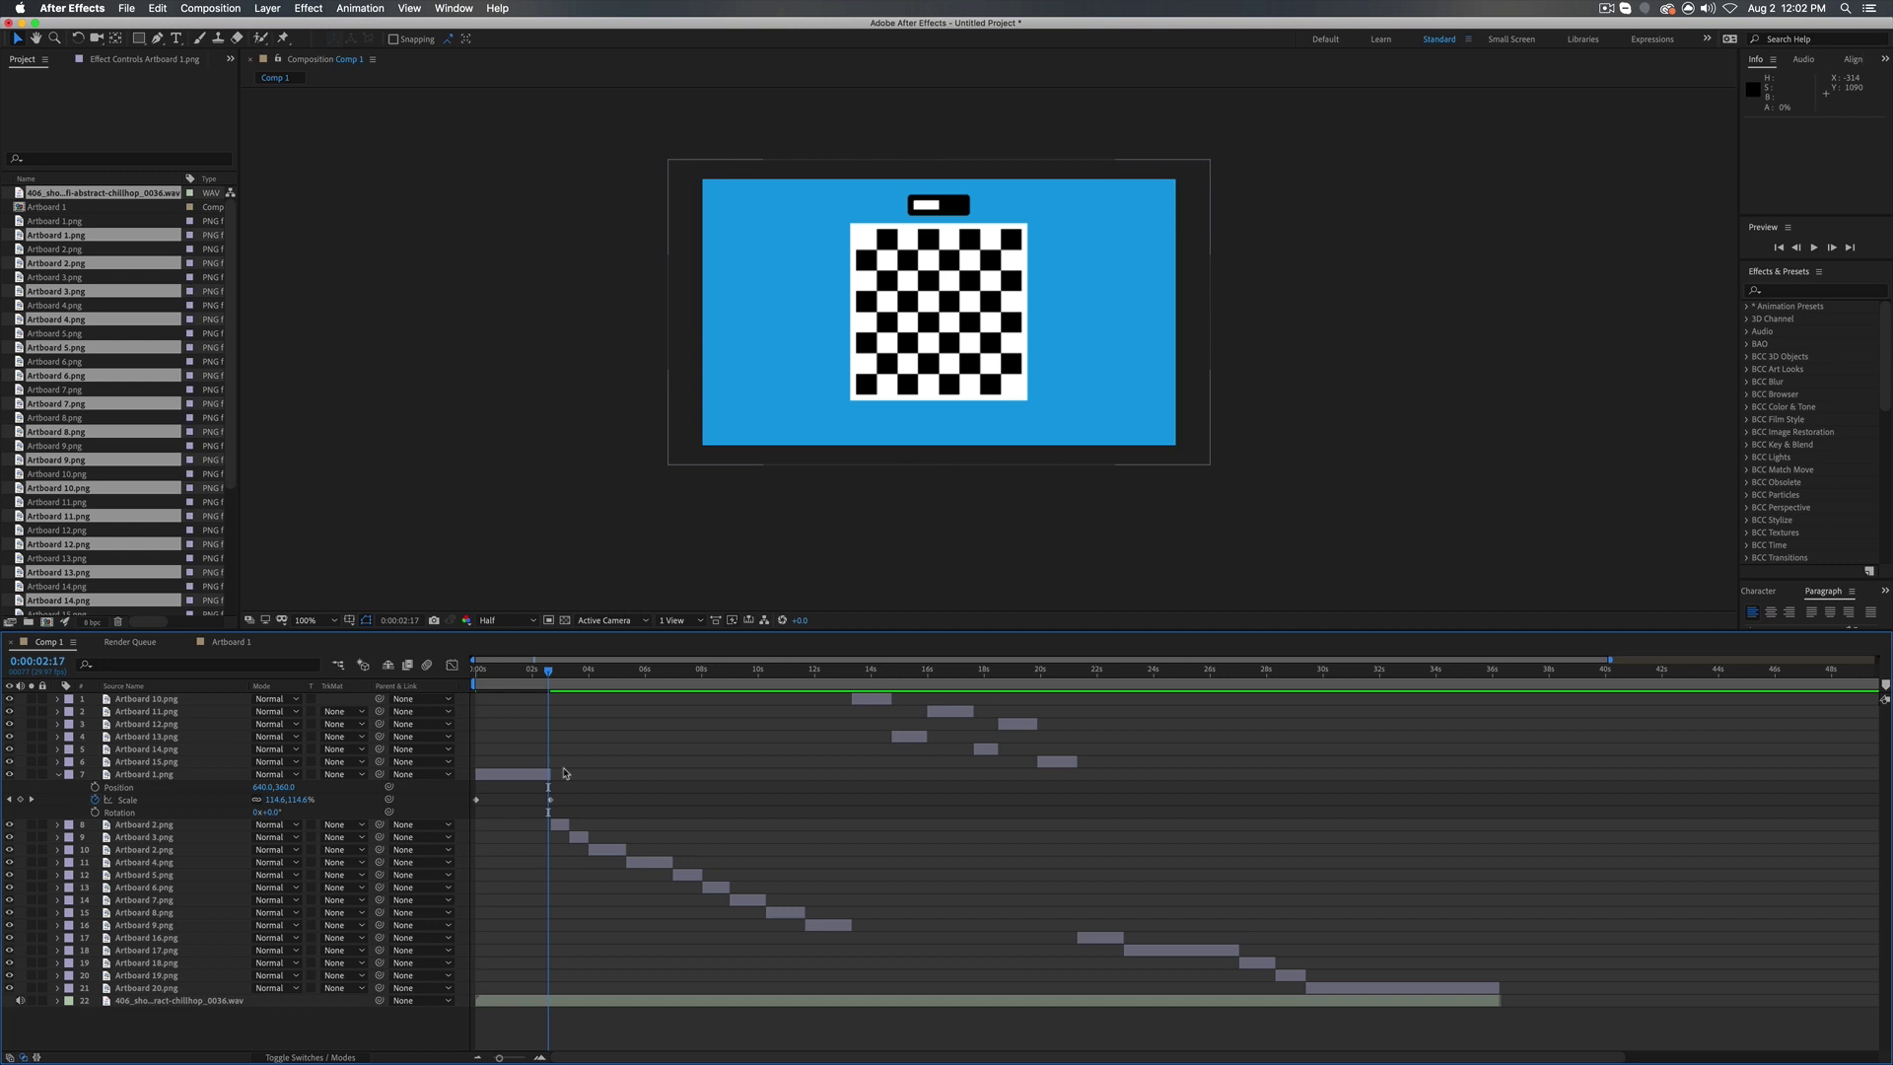
key("space")
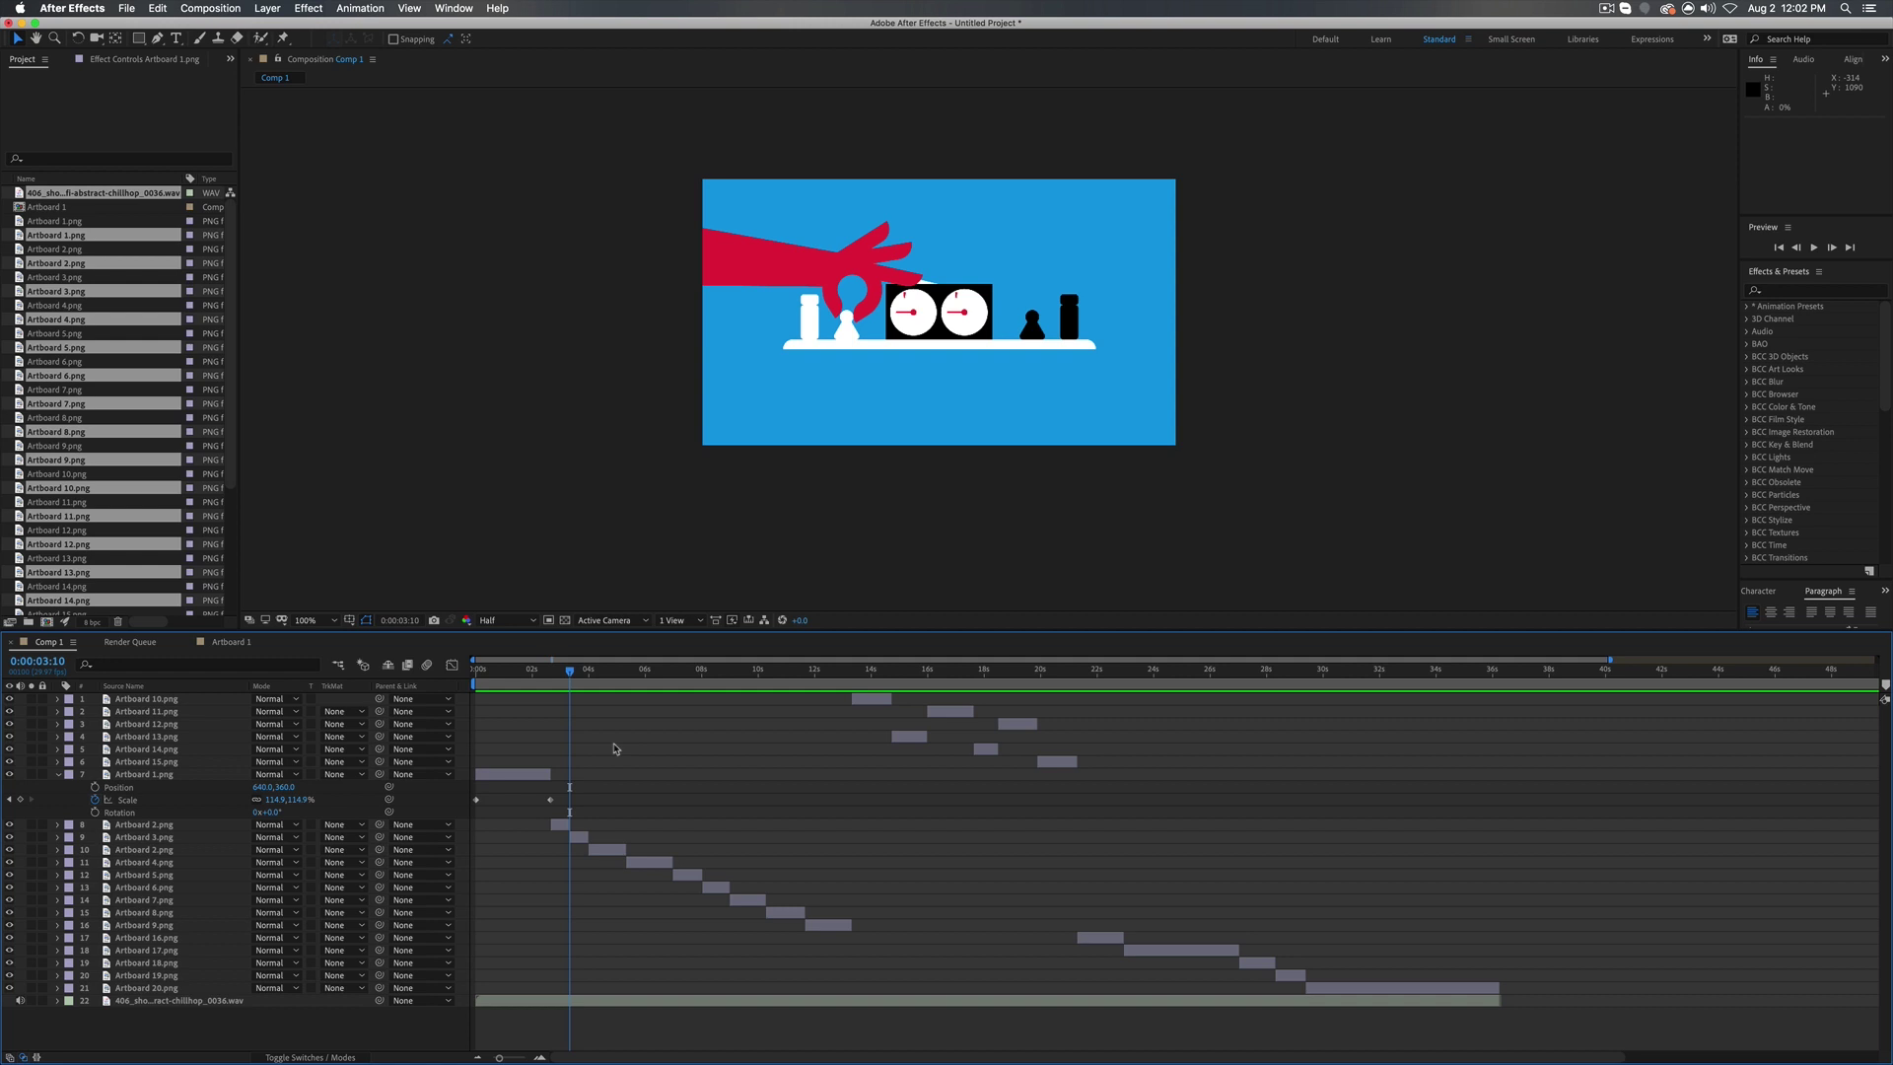
- Scrub Comp 1 from the eye-and-keyhole frame to 0:00:21:08 and back to the clock frame
left_click(846, 731)
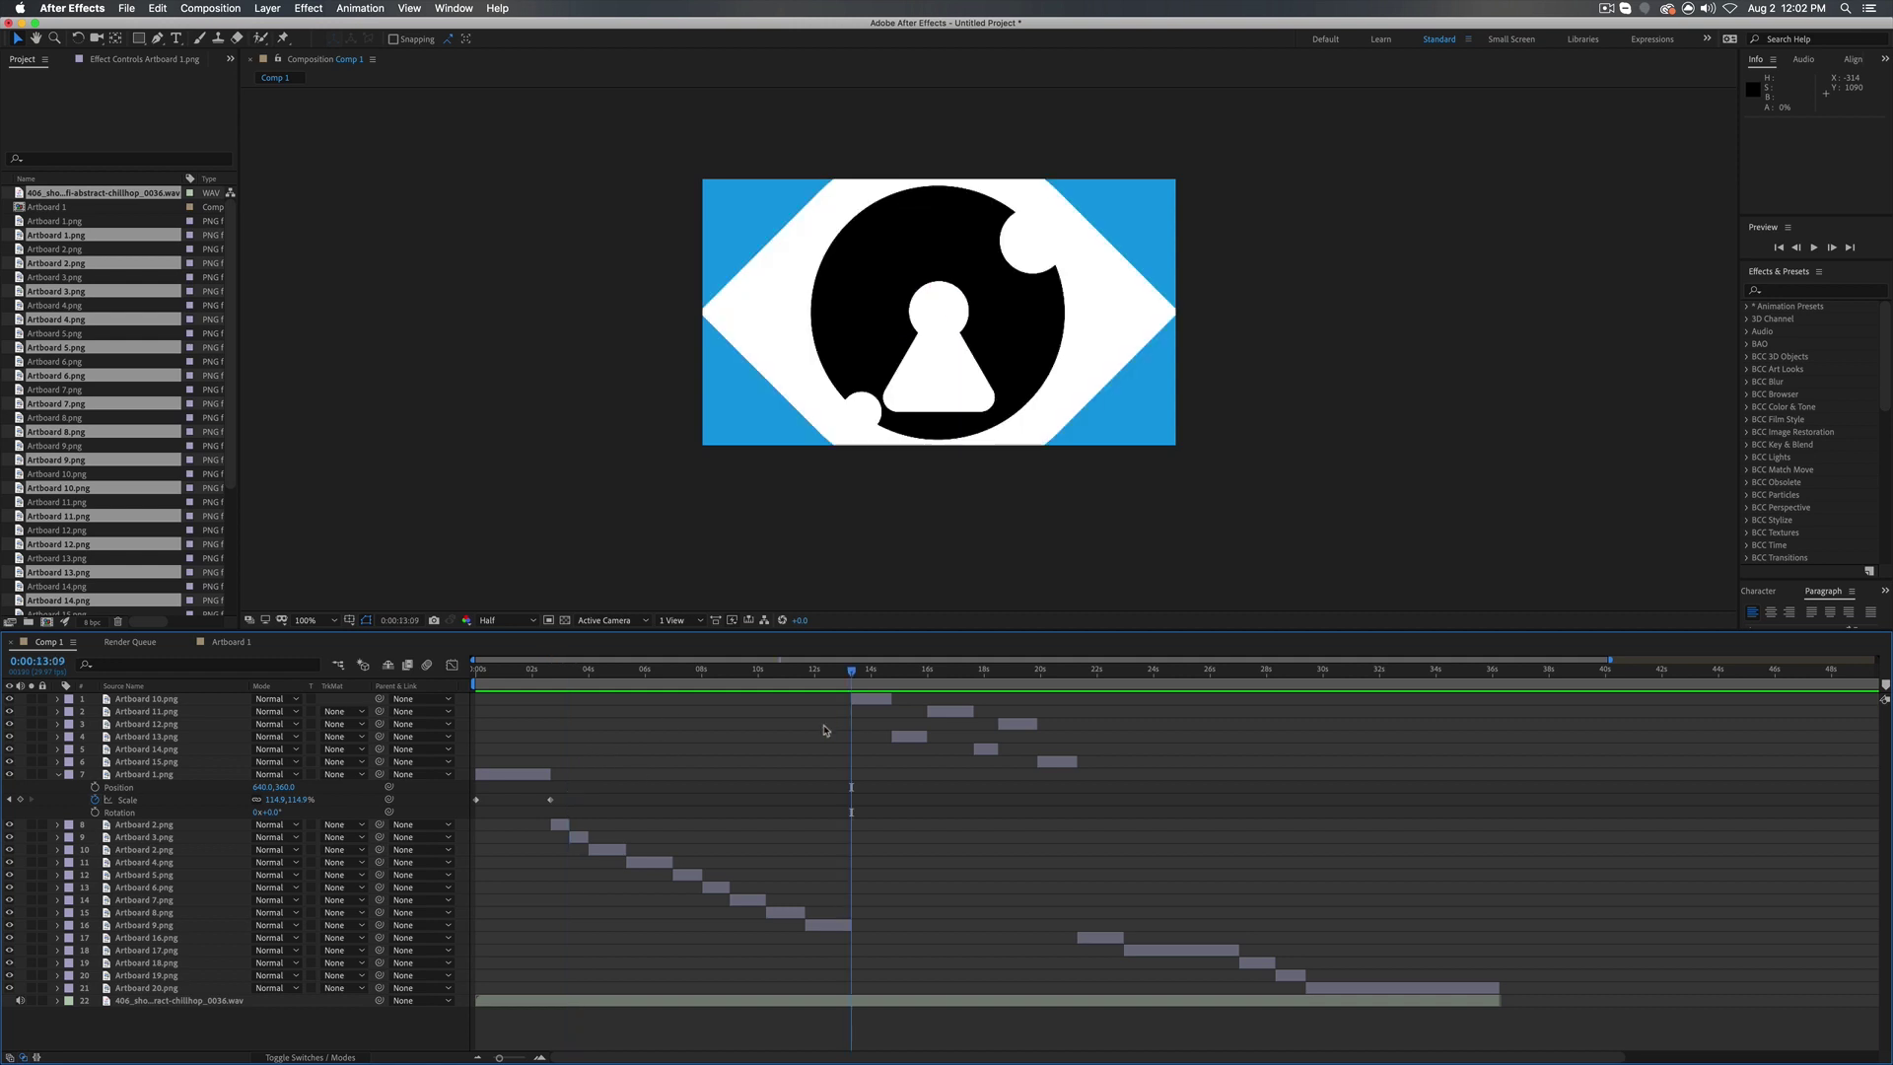
mouse_move(882, 681)
left_mouse_down()
mouse_move(1095, 681)
mouse_move(851, 681)
left_mouse_up()
left_click_drag(851, 669, 1072, 733)
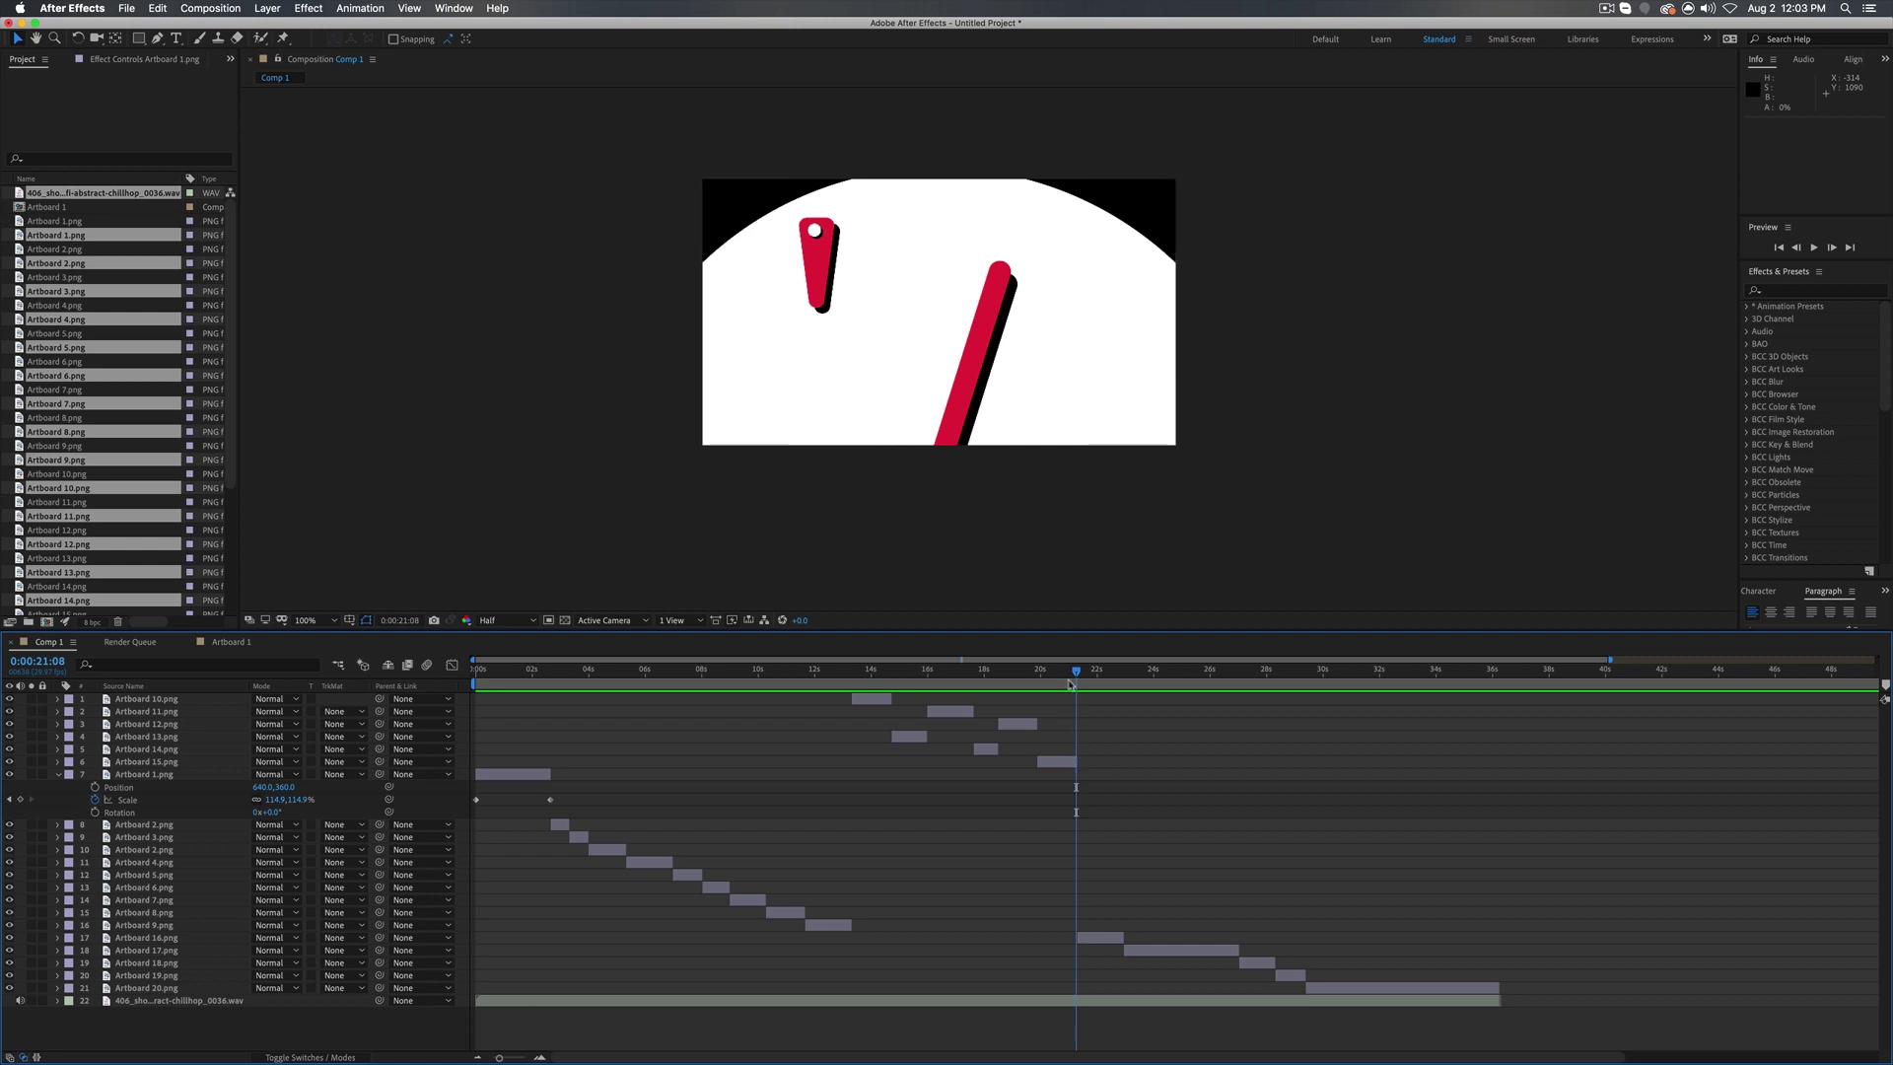
left_click_drag(1073, 672, 836, 717)
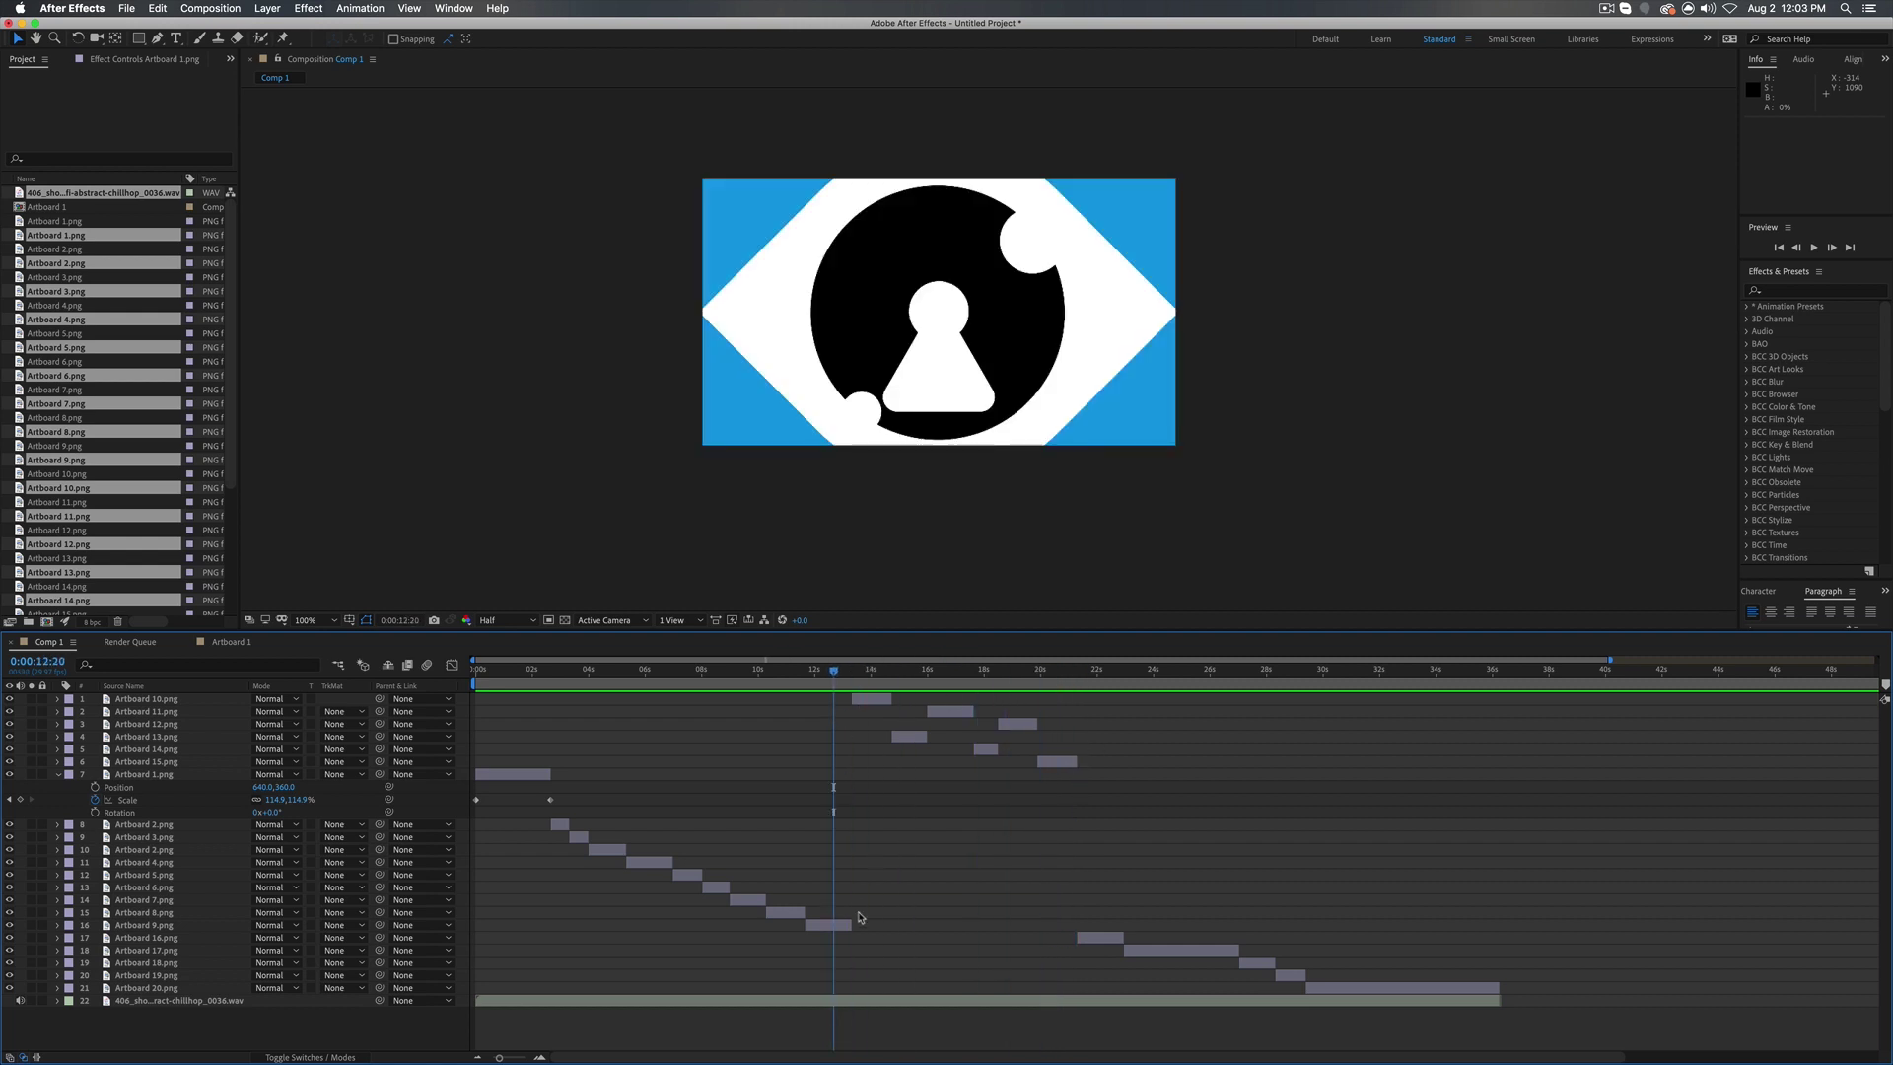
- Select Artboard 9.png, step back to the shelf-with-clocks frame, and select Artboard 4.png
left_click(841, 923)
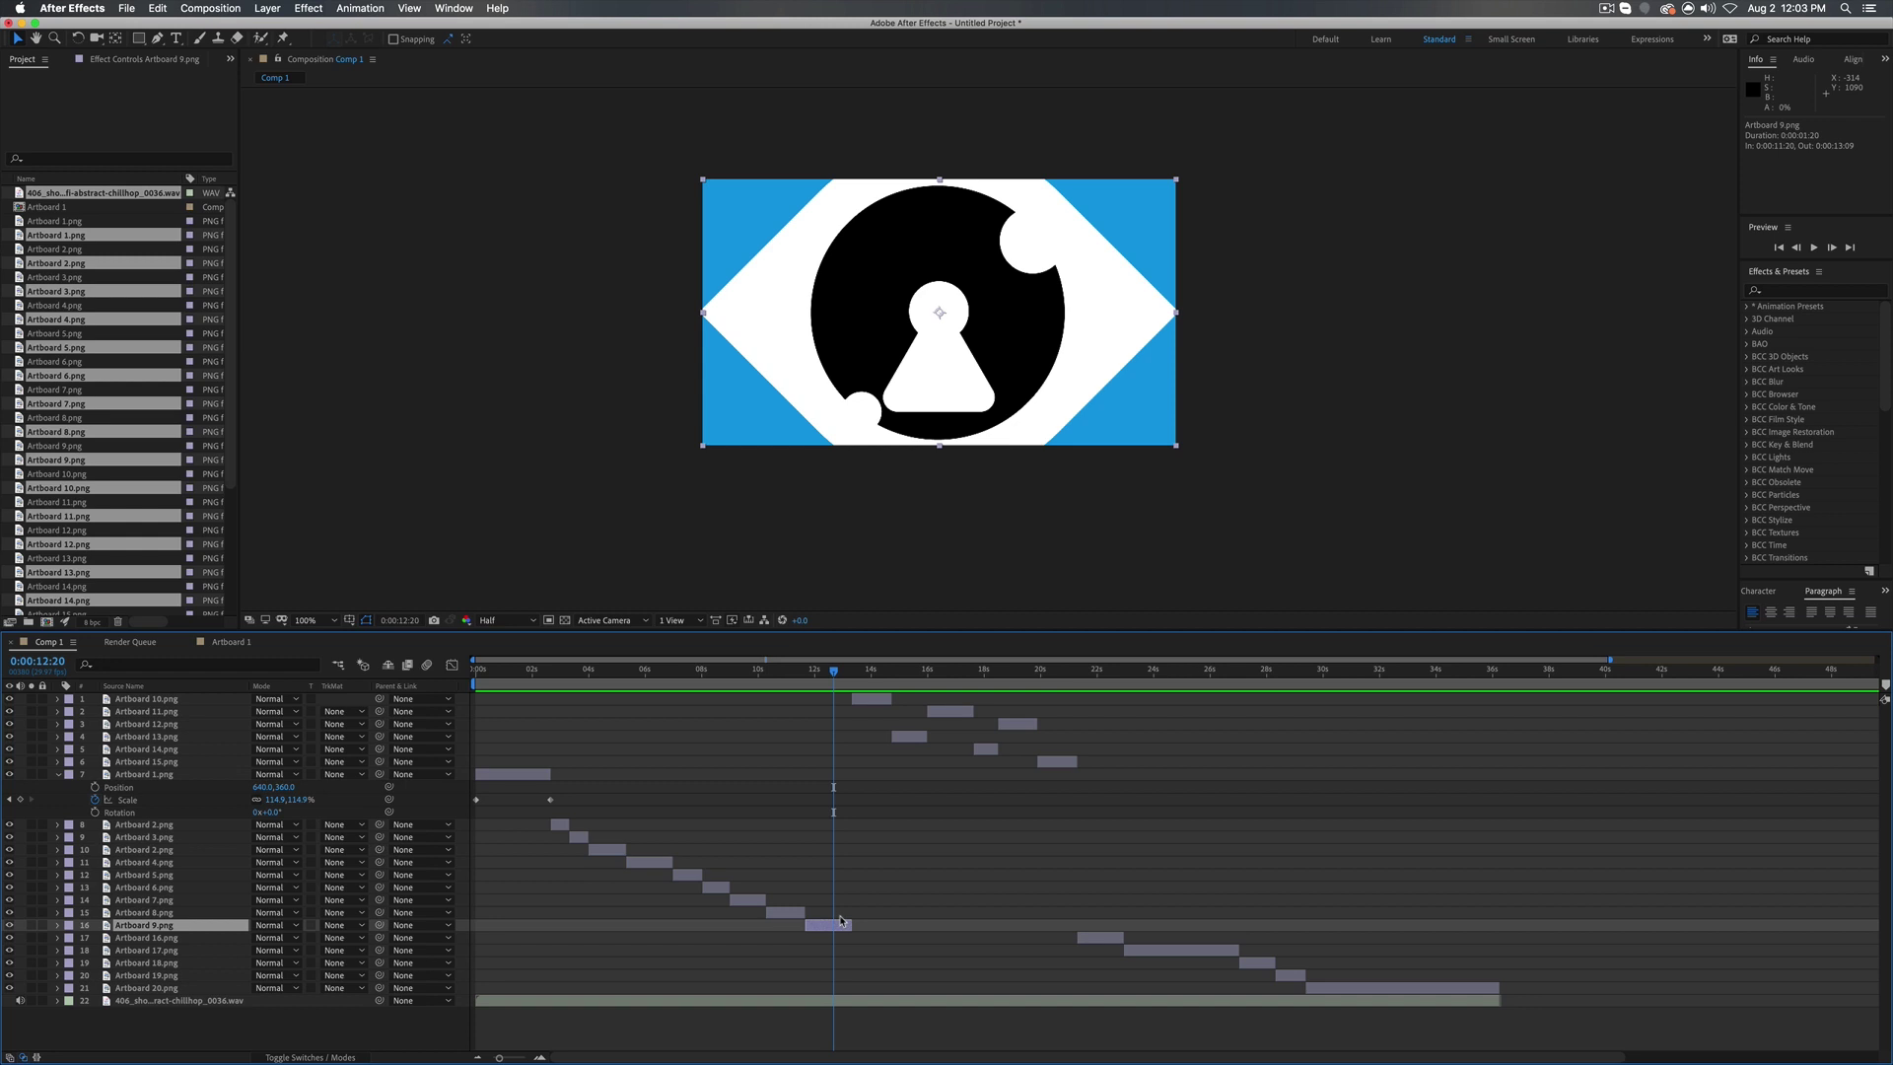
left_click(690, 682)
left_click_drag(691, 683, 645, 751)
left_click(631, 864)
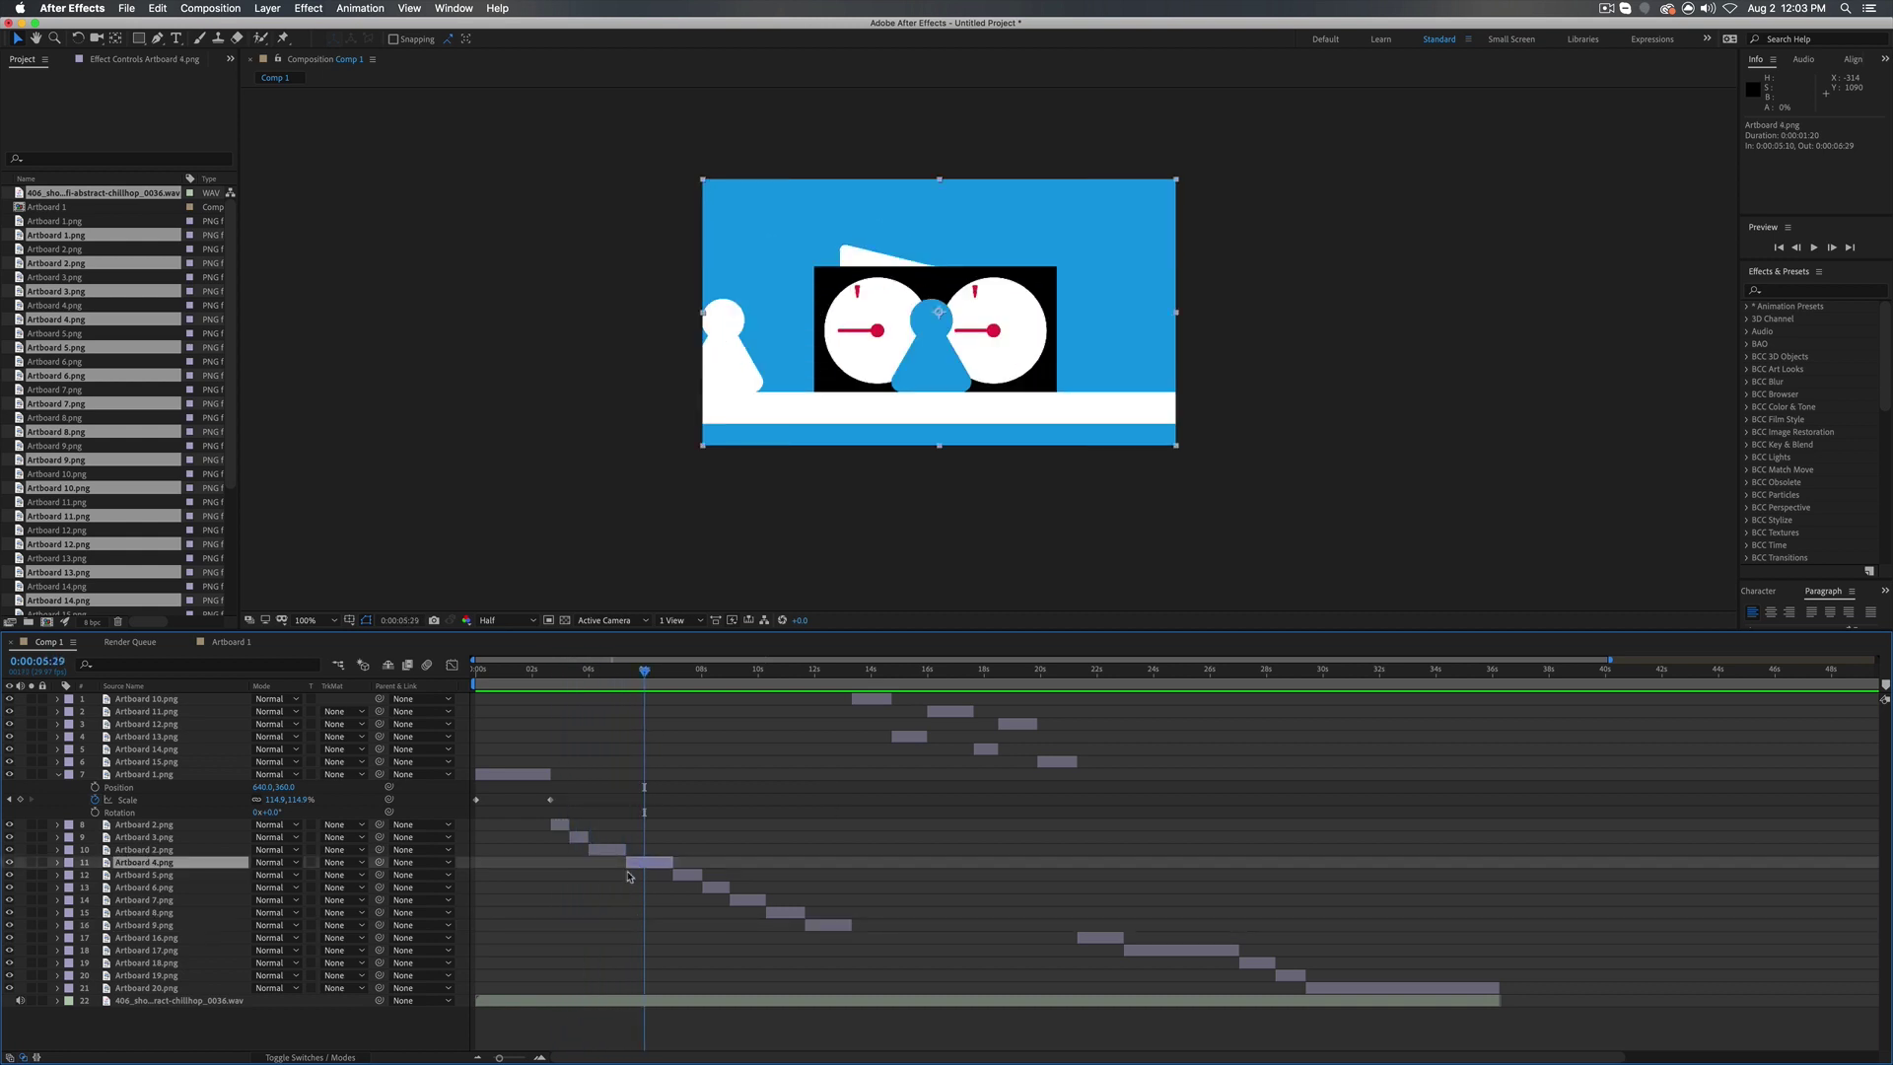
left_click(562, 835, "shift")
left_click(561, 826, "shift")
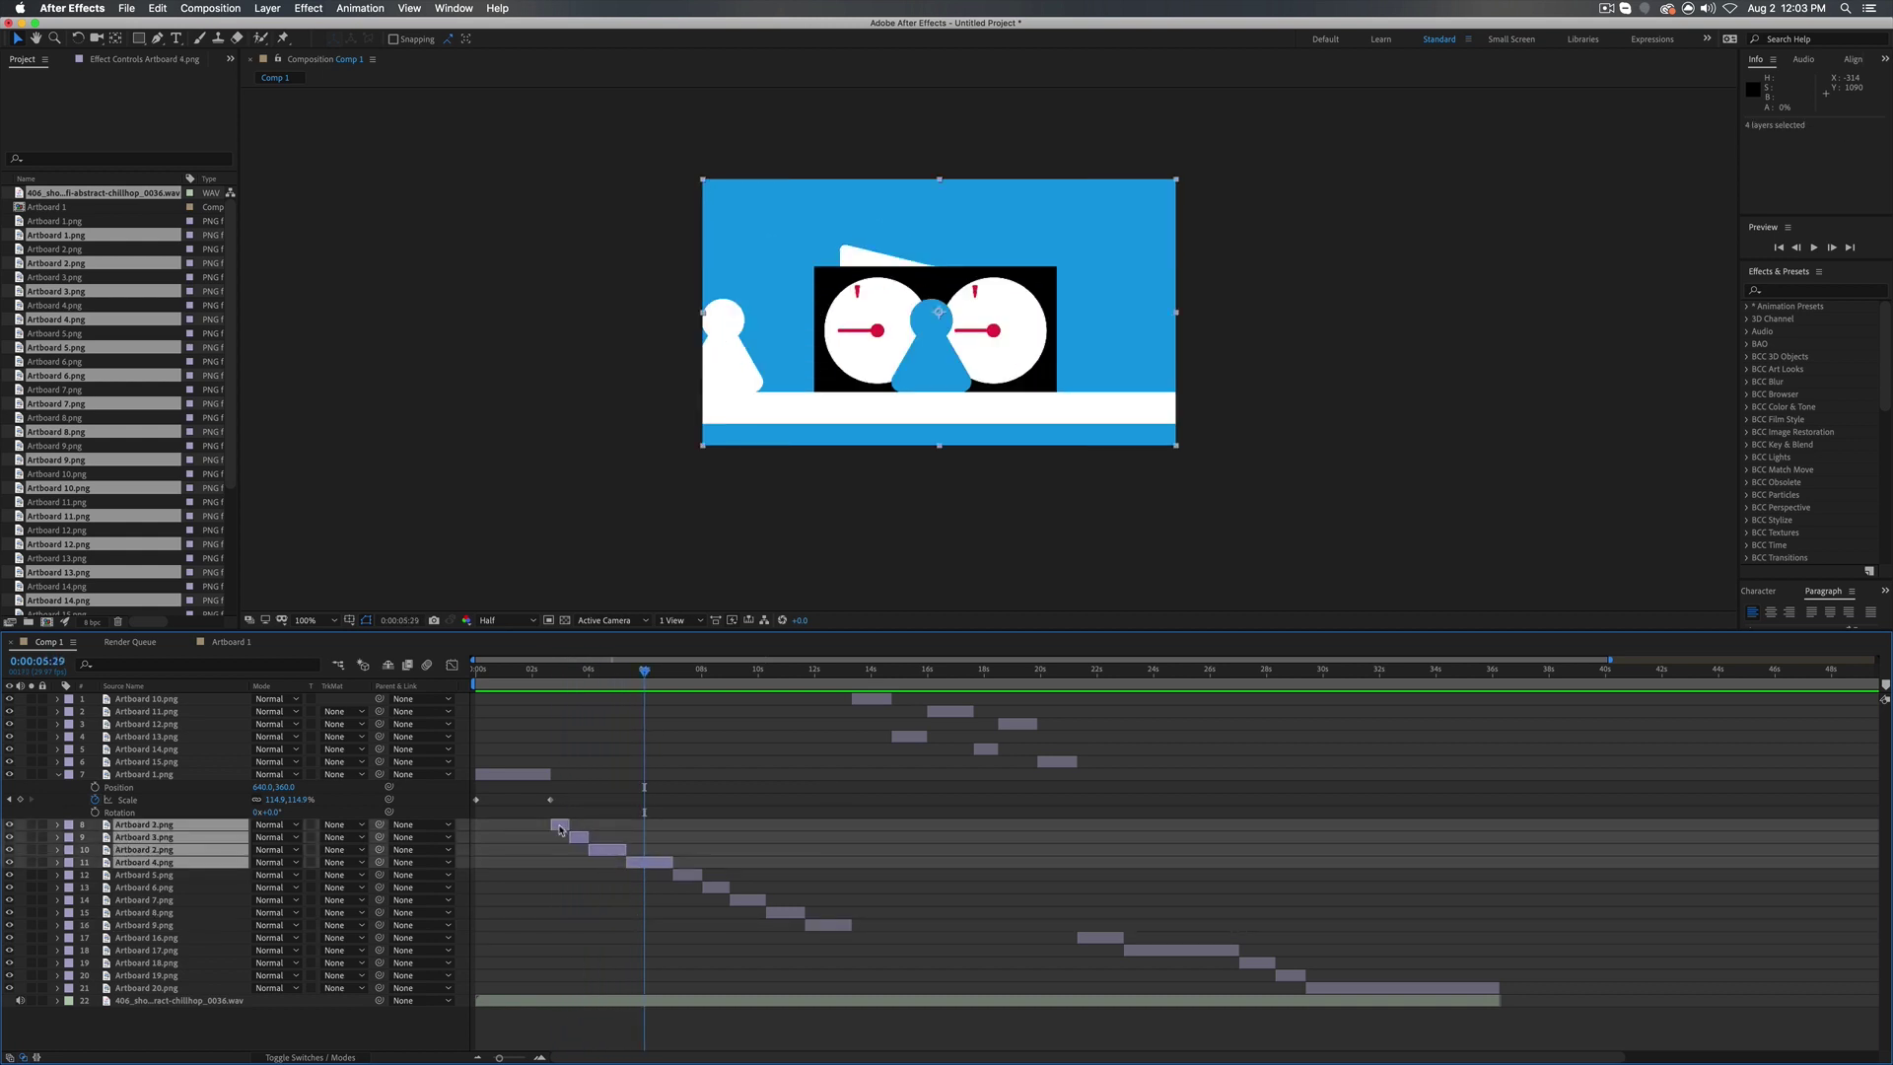
right_click(555, 829)
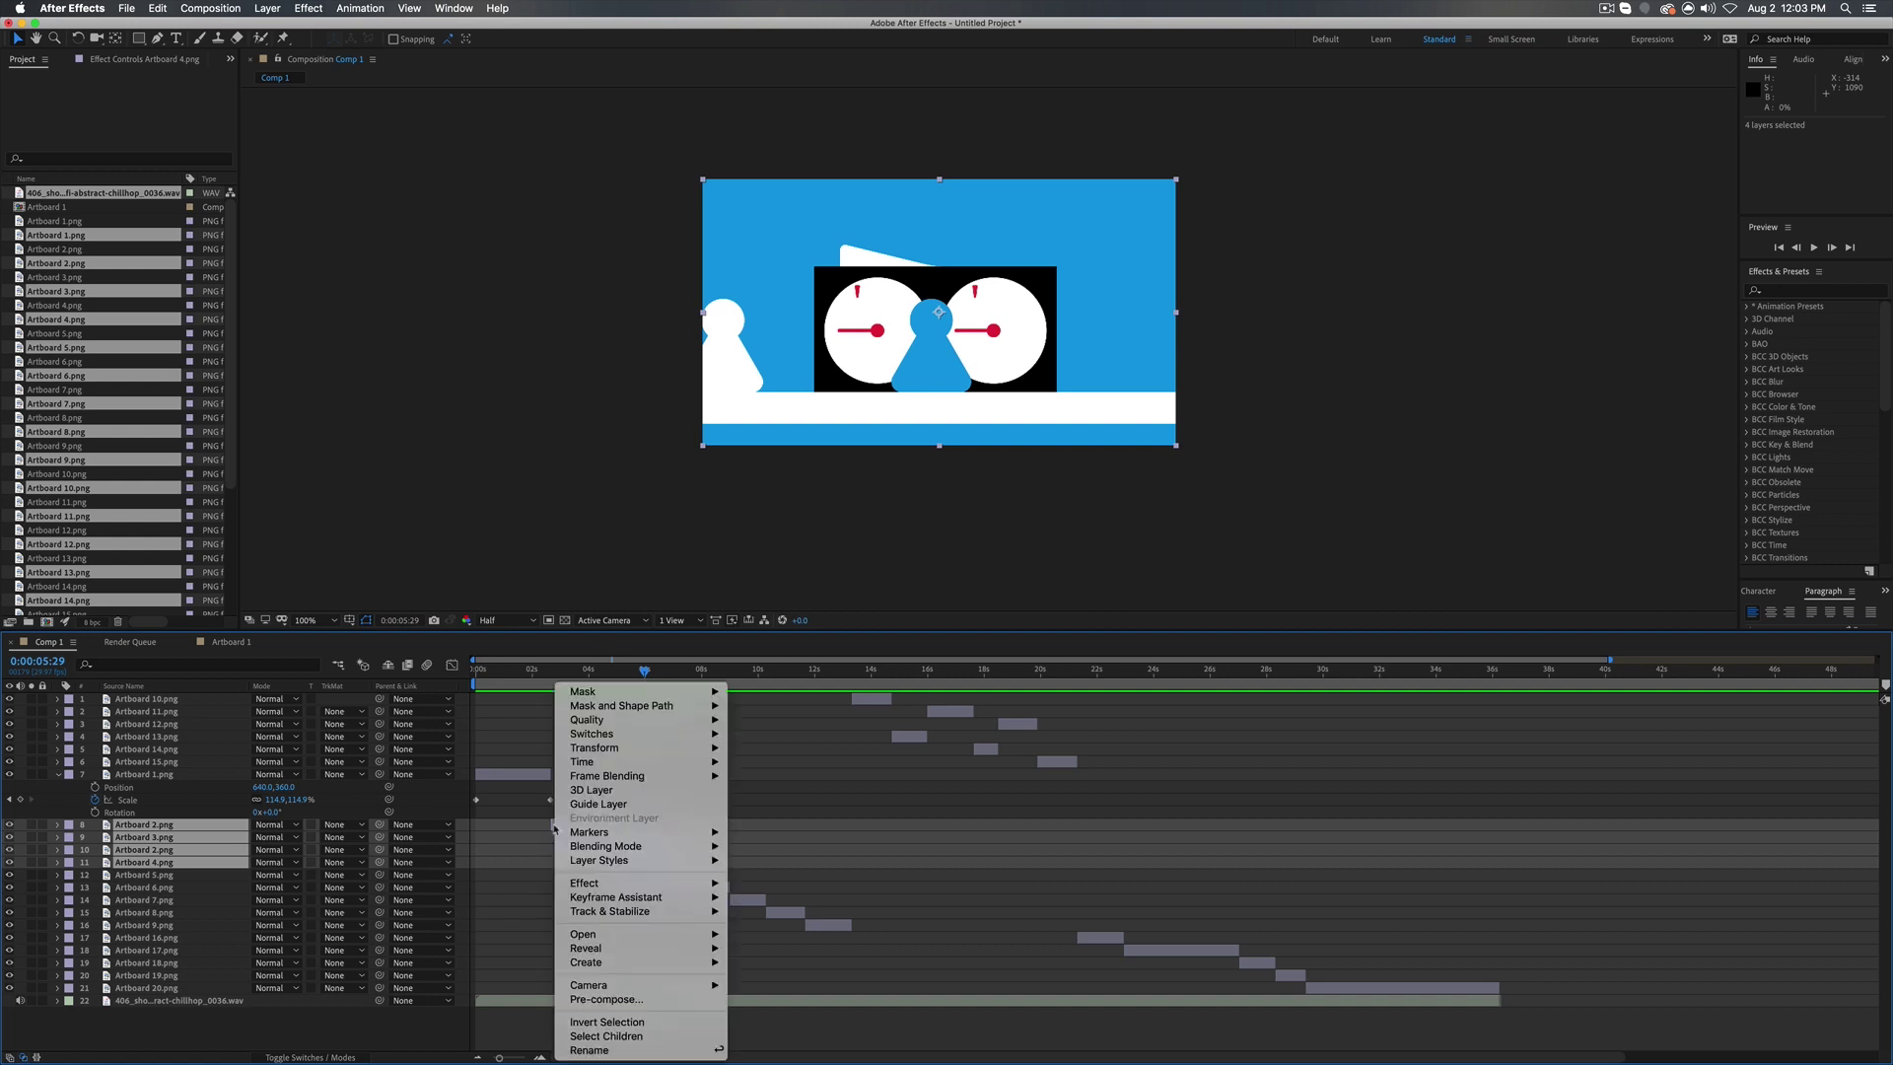
key("super+shift+c")
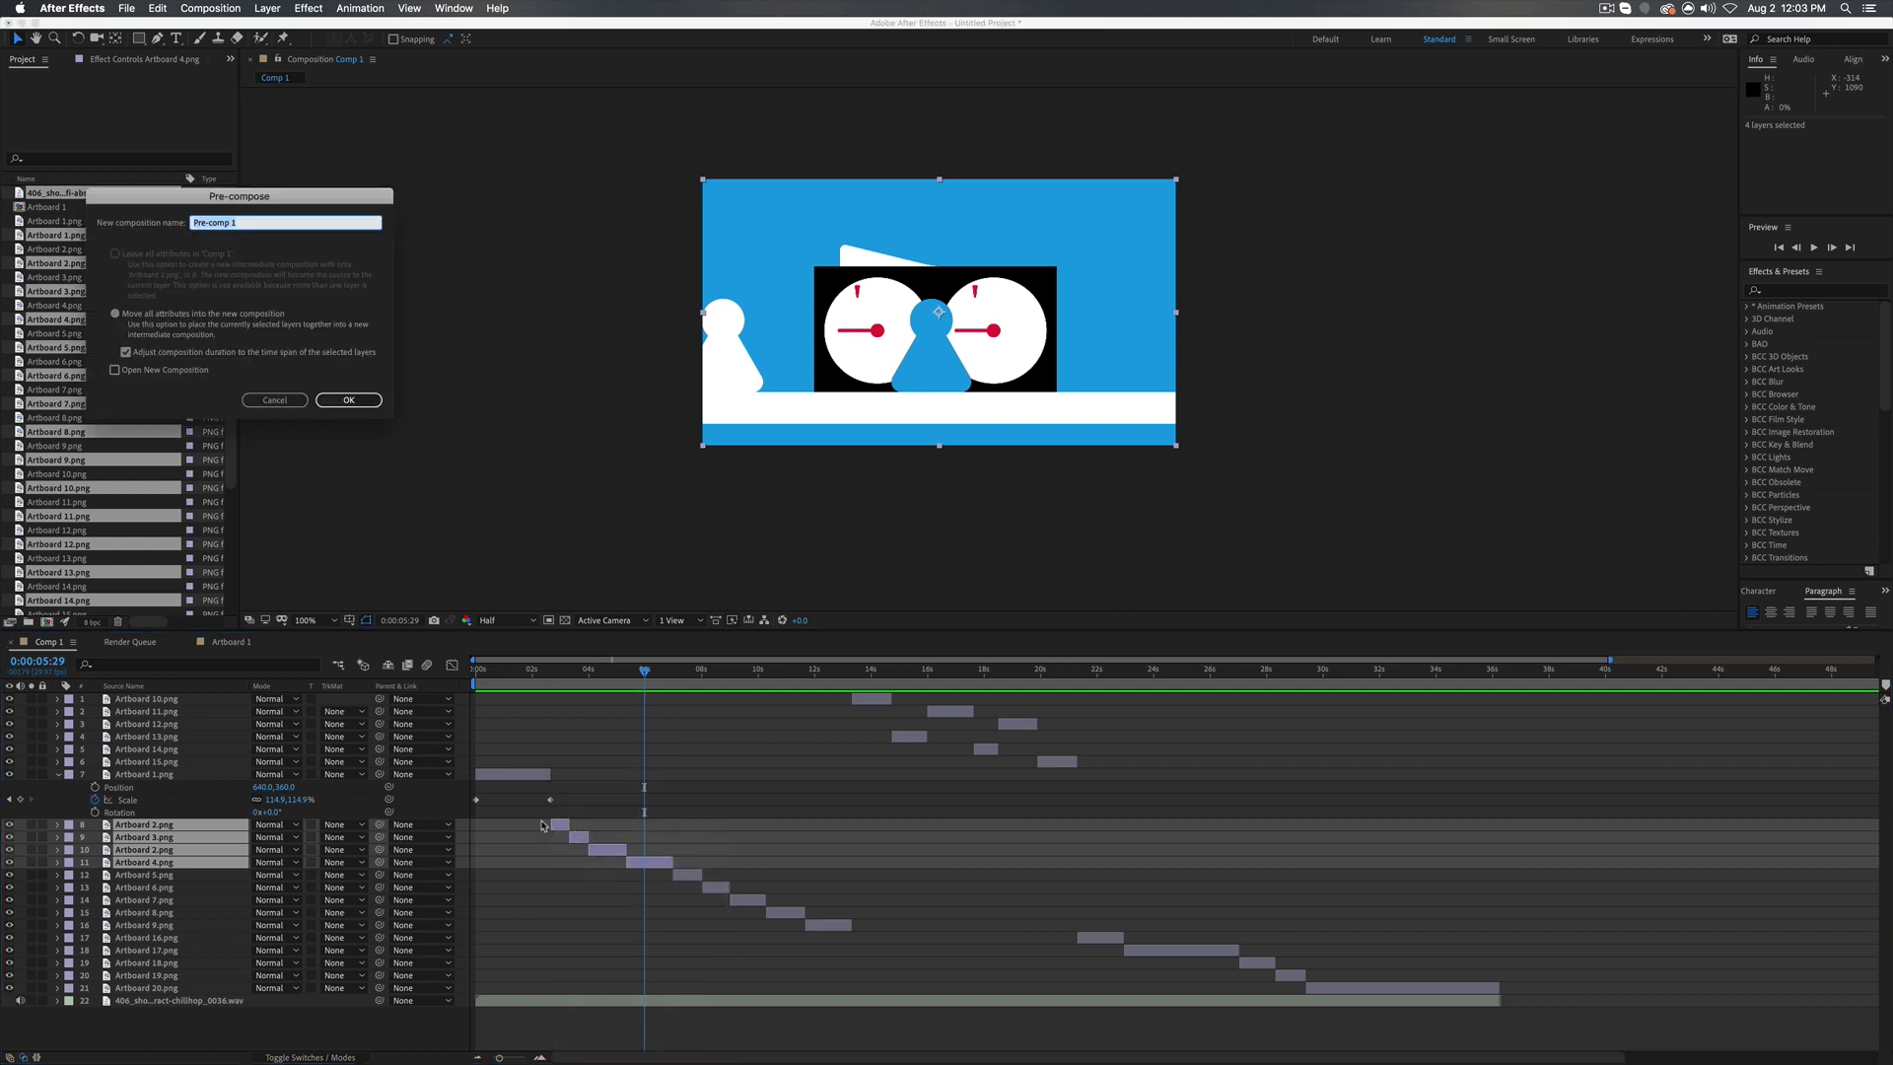
type("Scene 02")
key("Return")
double_click(588, 826)
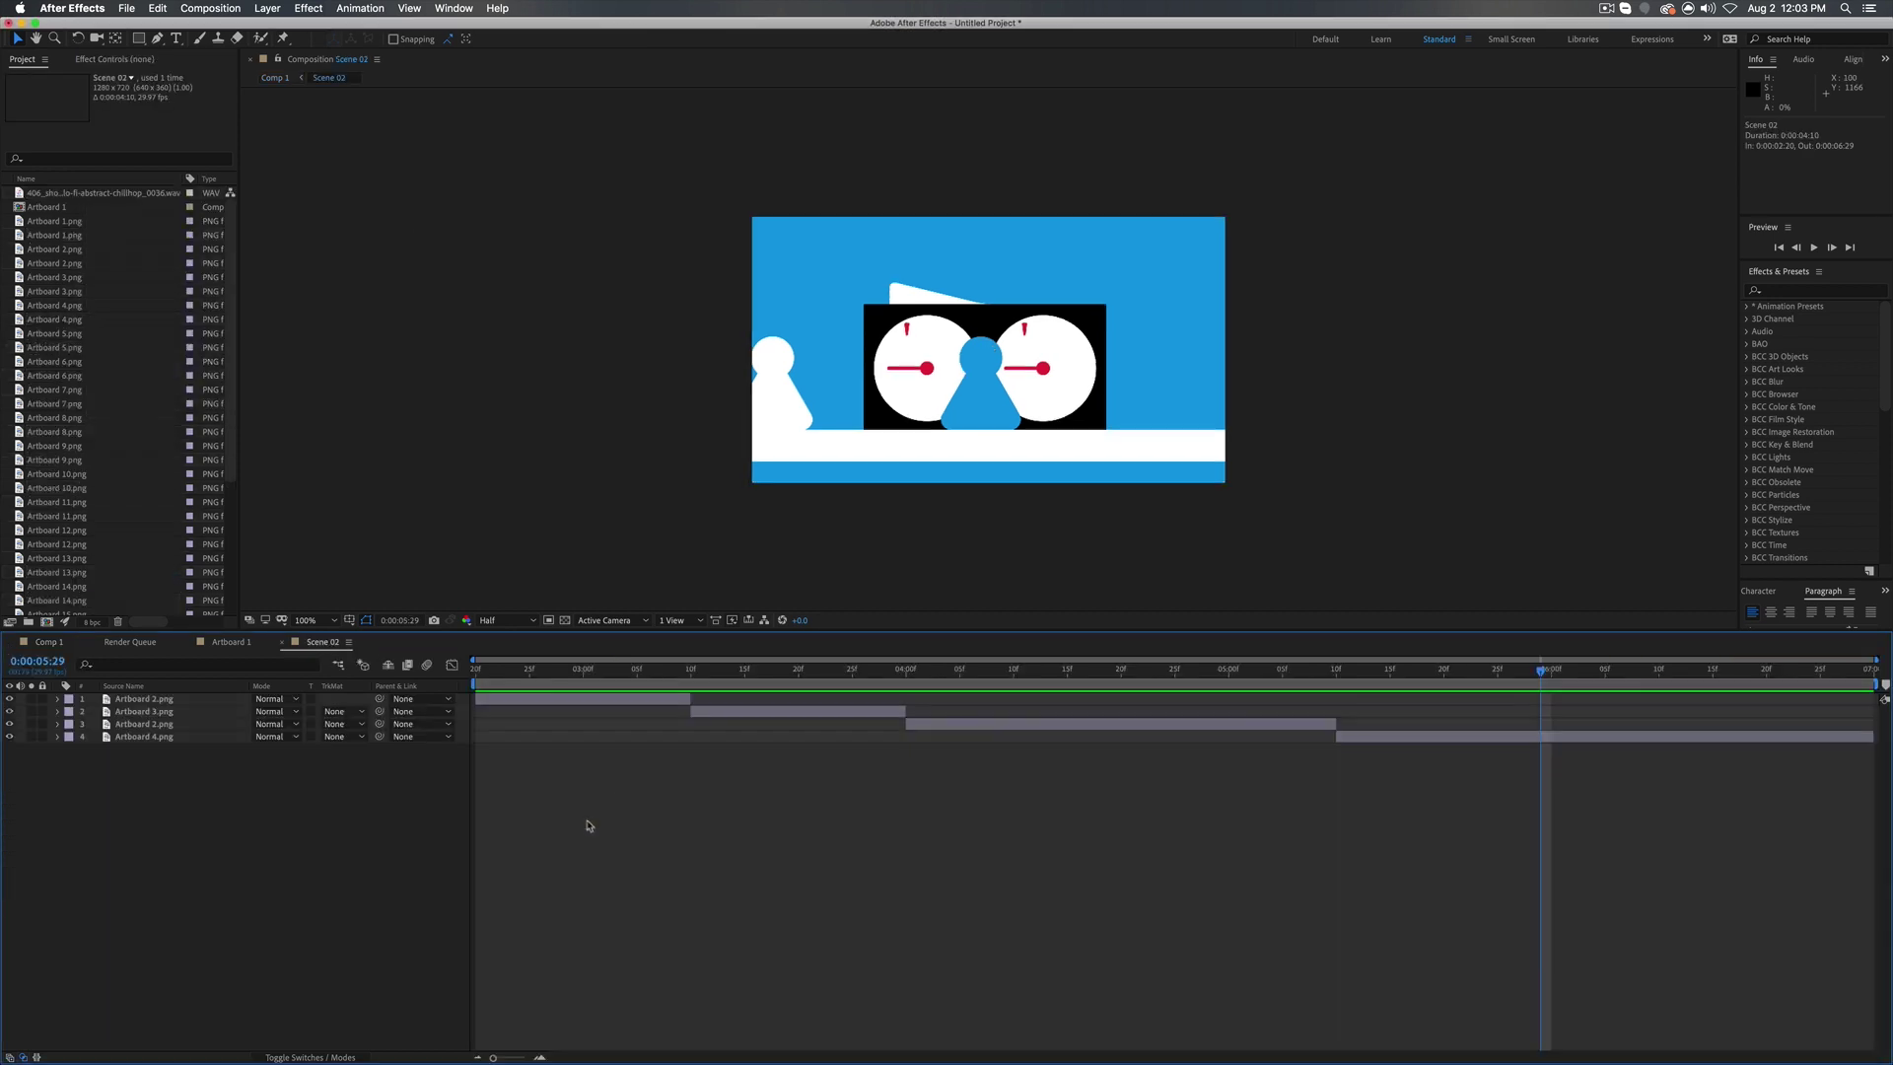
left_click_drag(809, 673, 1228, 730)
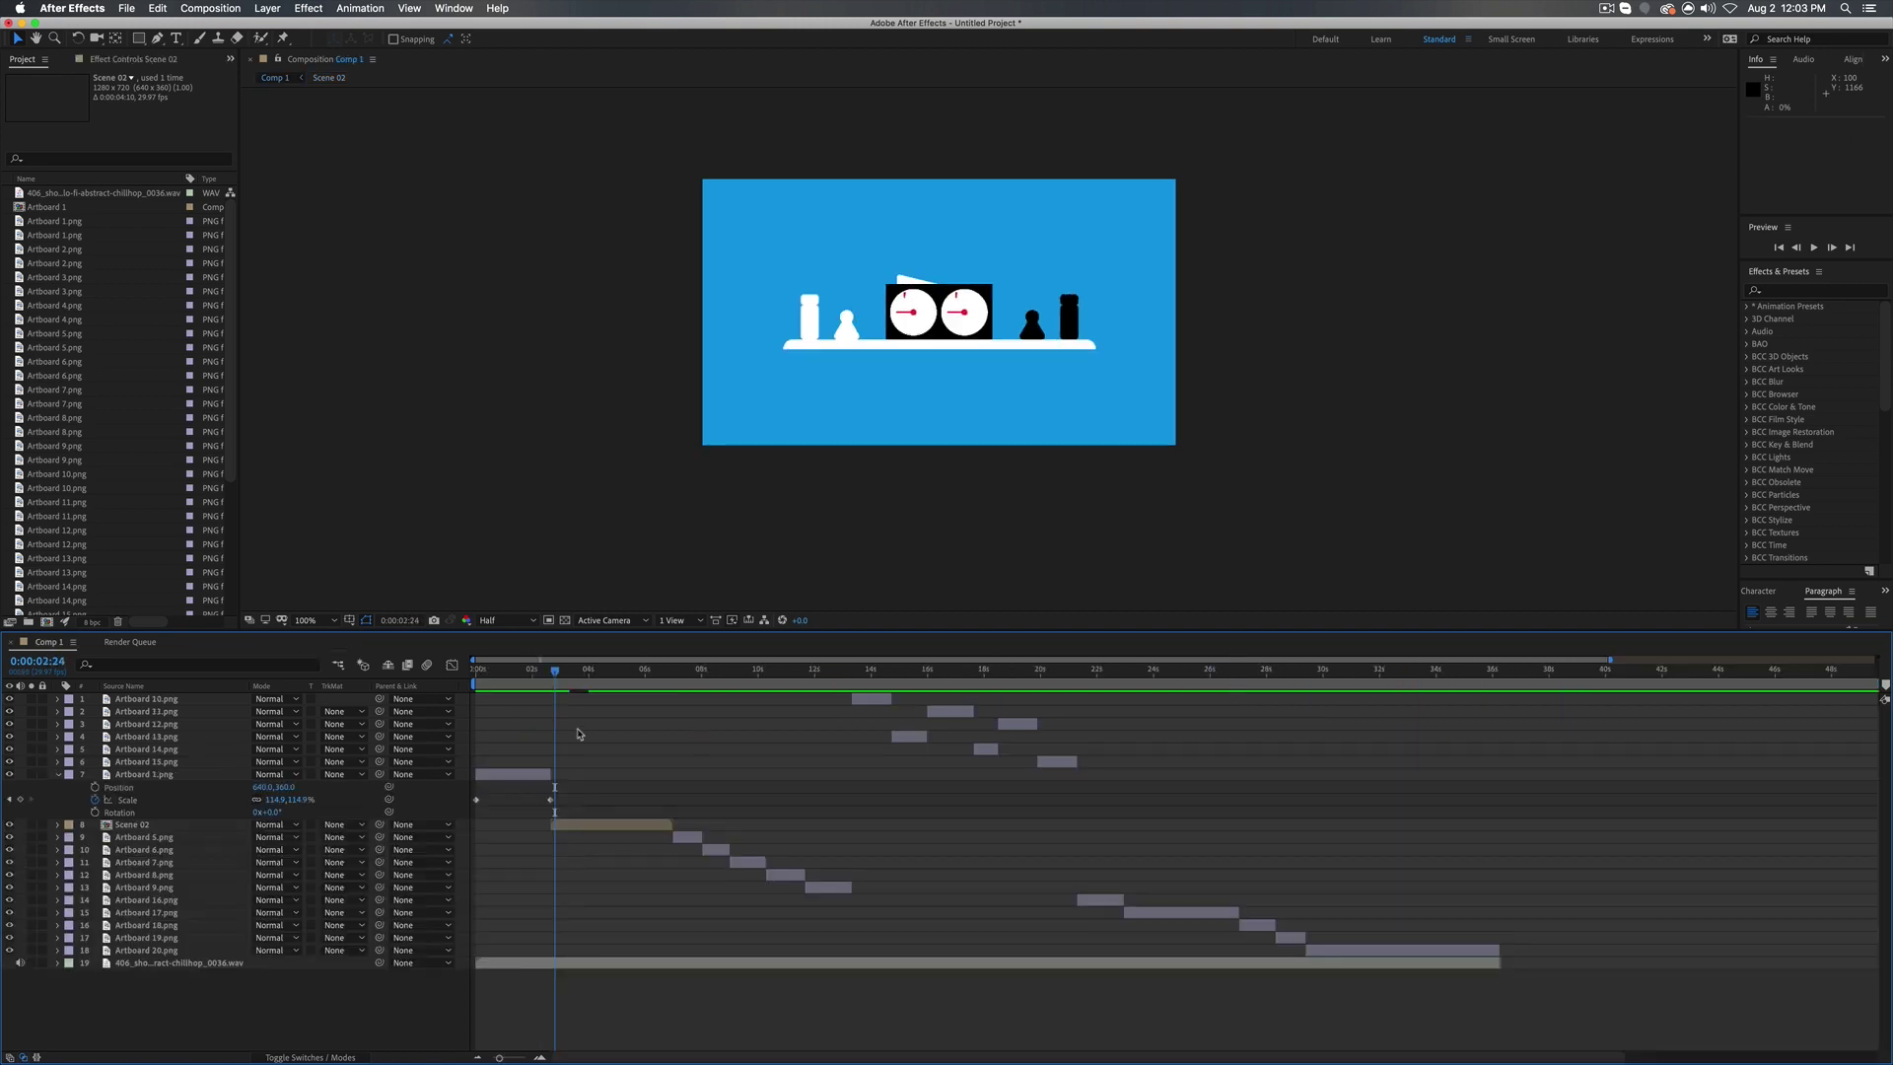
left_click_drag(567, 691, 605, 690)
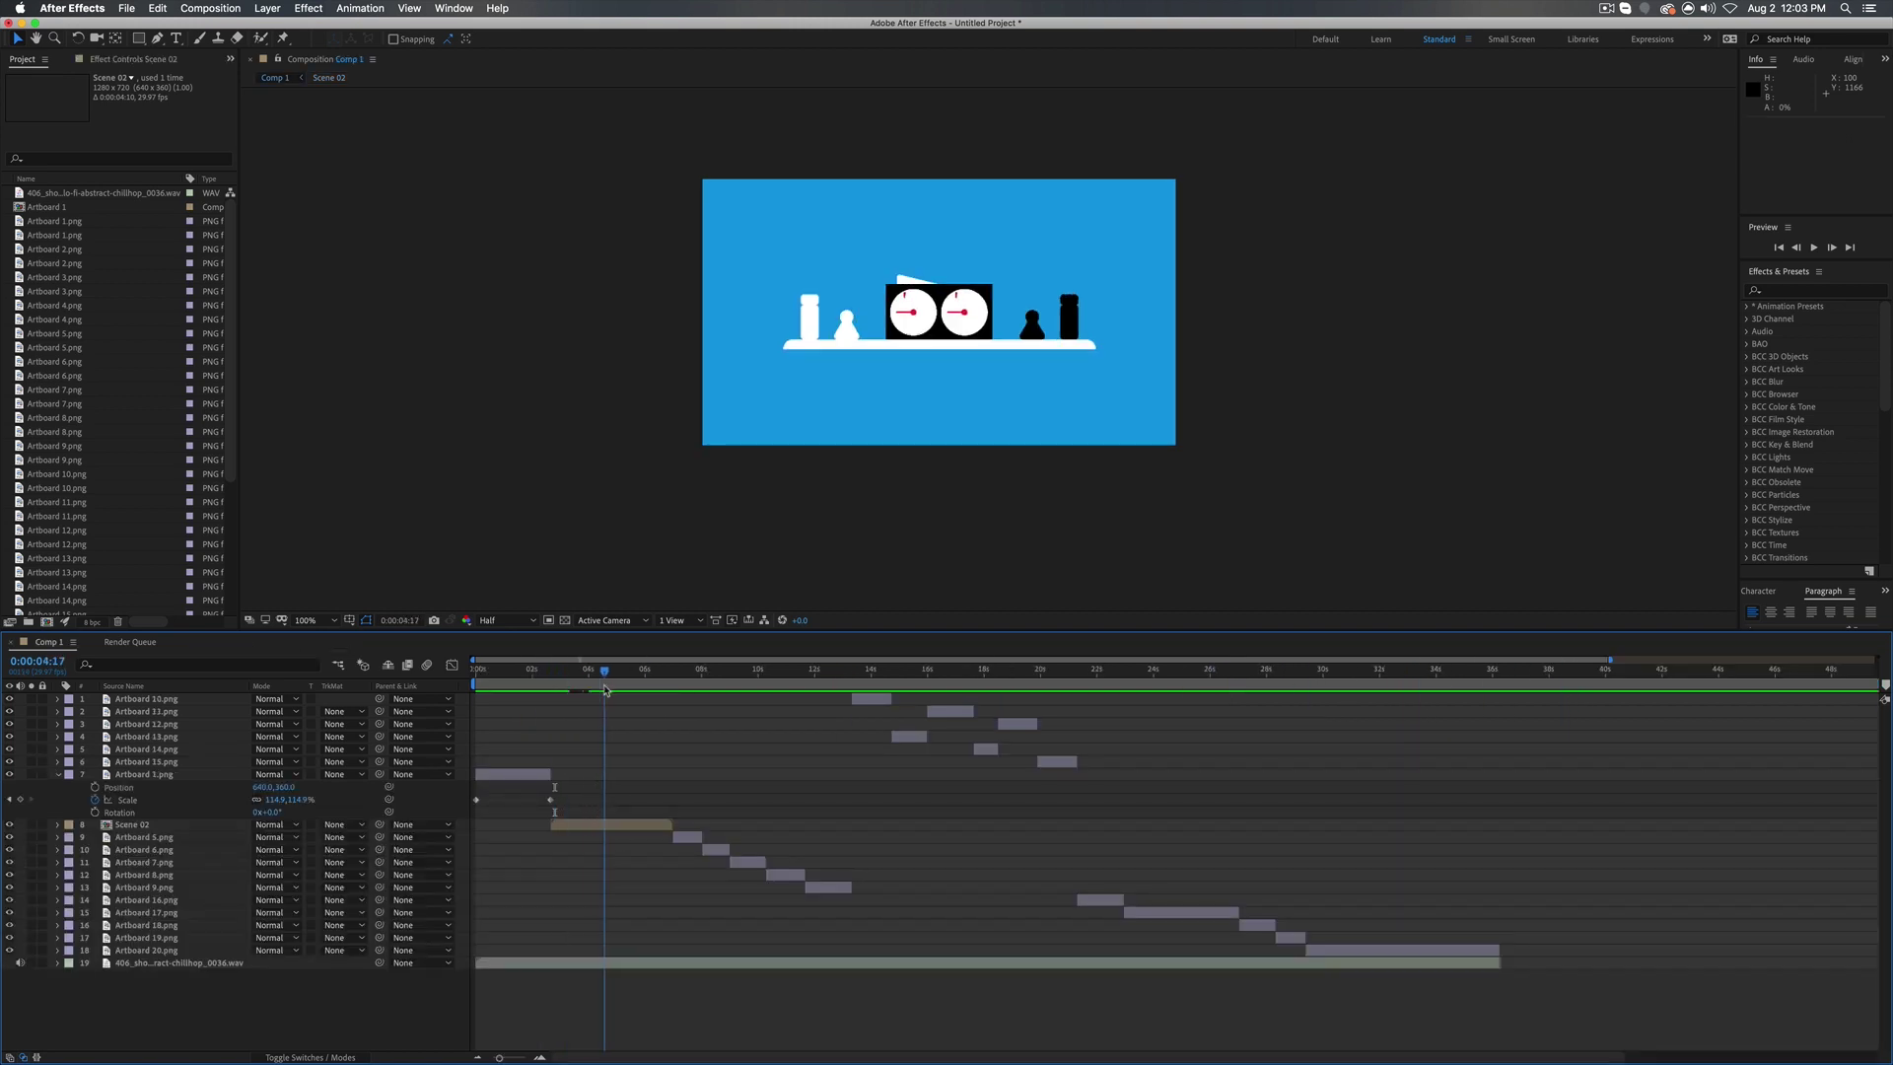
left_click(623, 826)
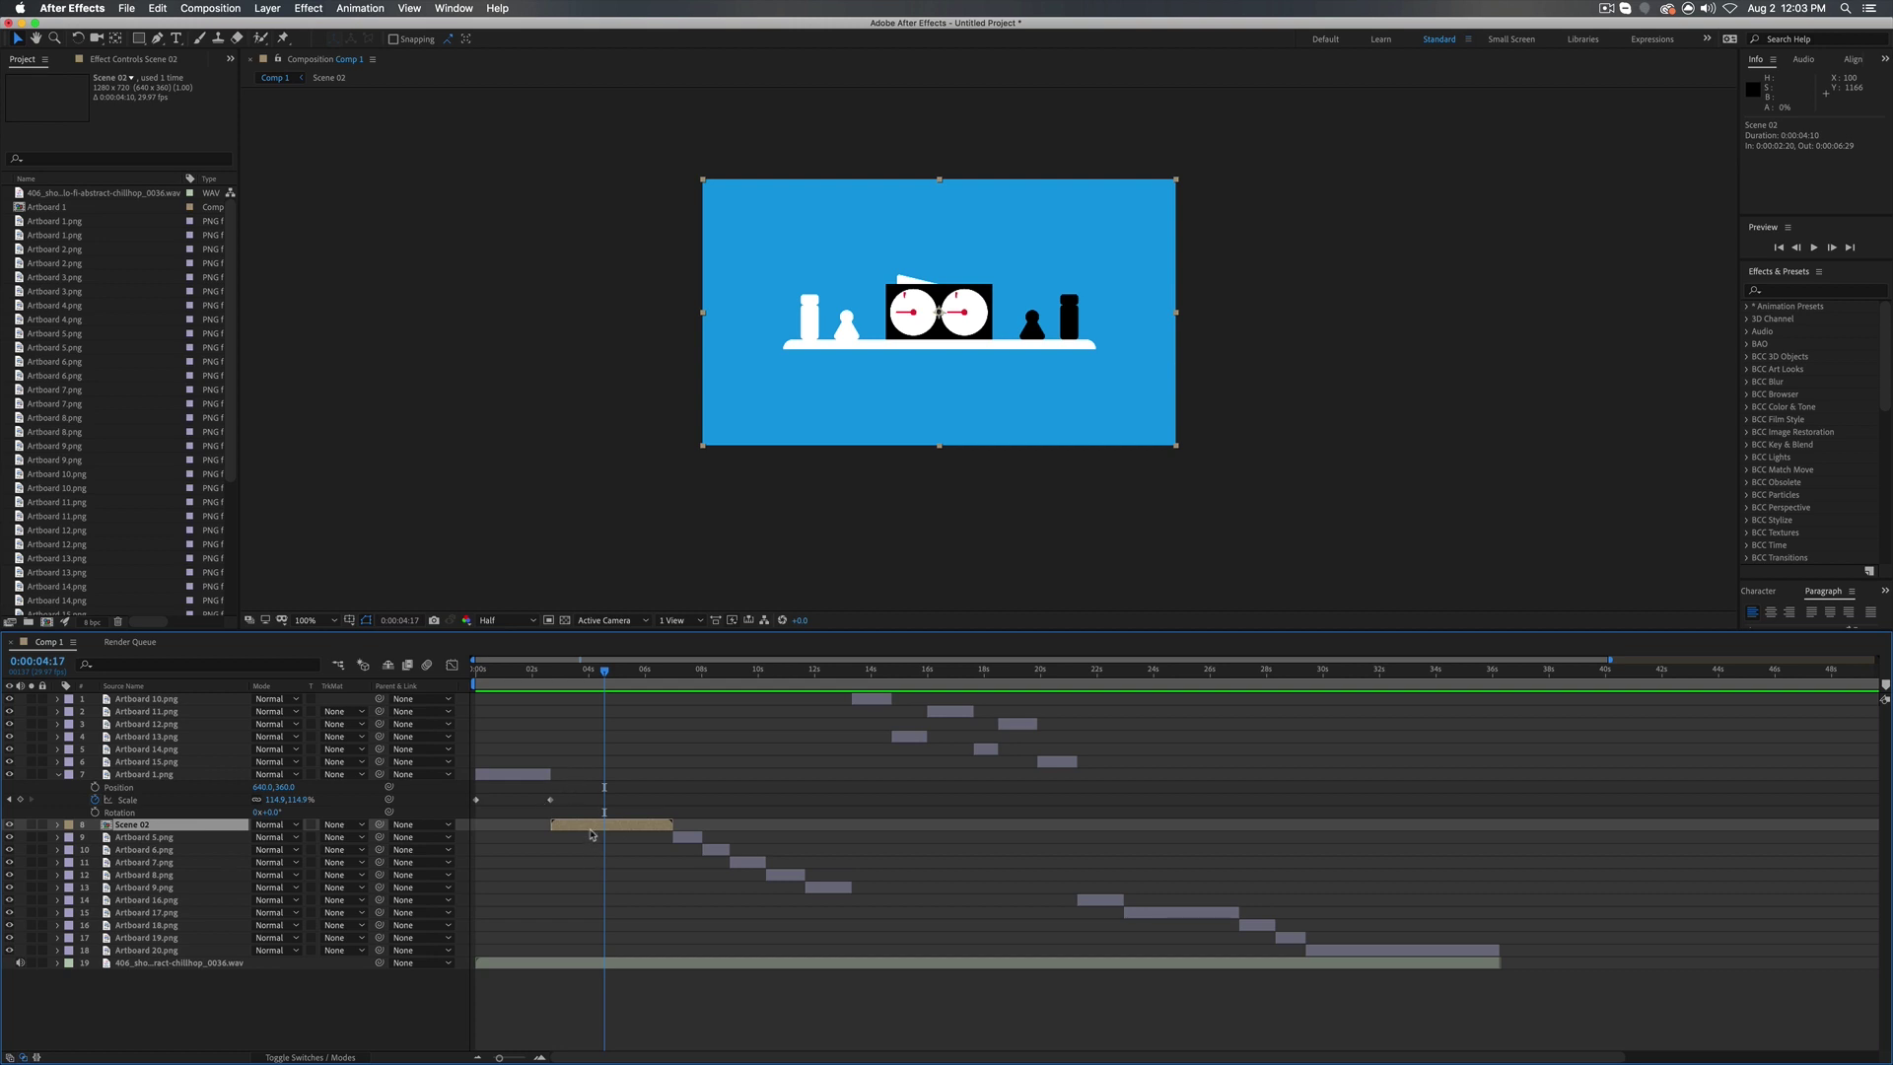
left_click(656, 690)
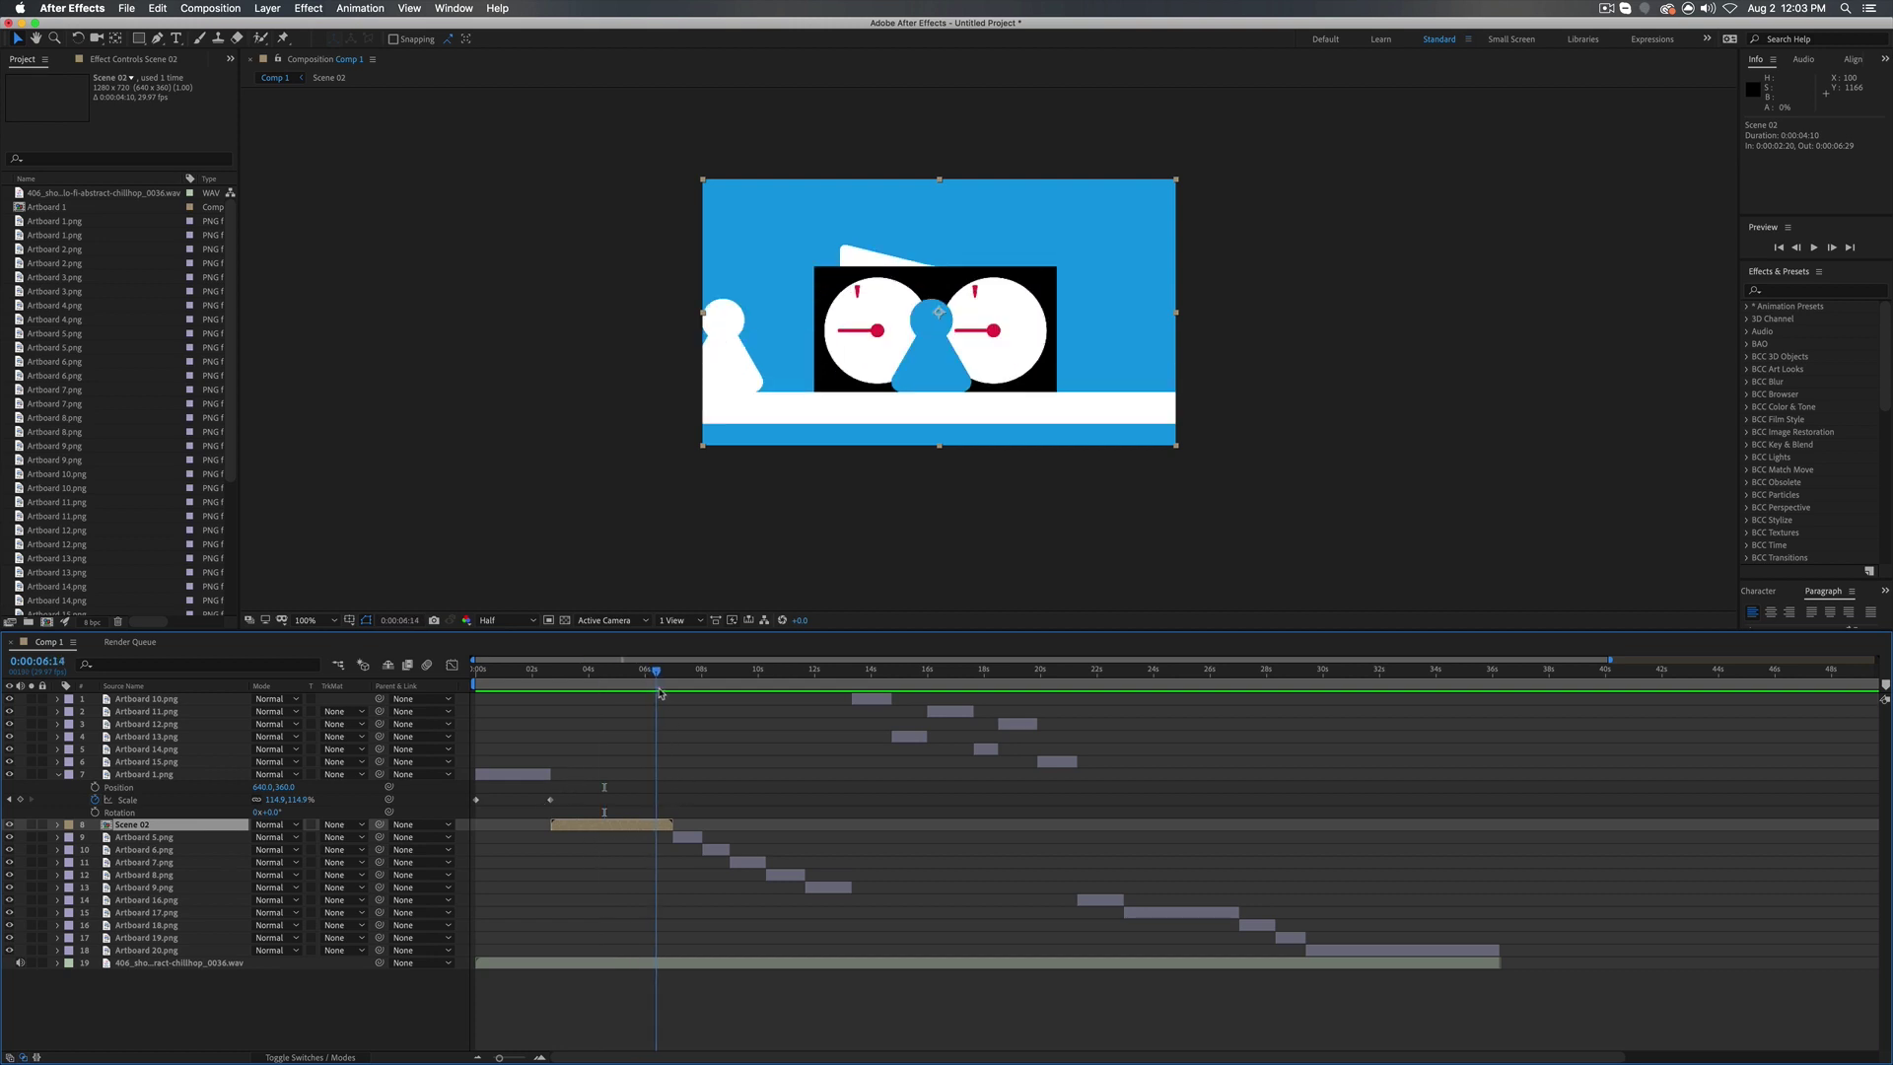
mouse_move(659, 692)
left_mouse_down()
mouse_move(643, 682)
mouse_move(660, 684)
left_mouse_up()
key("super+z")
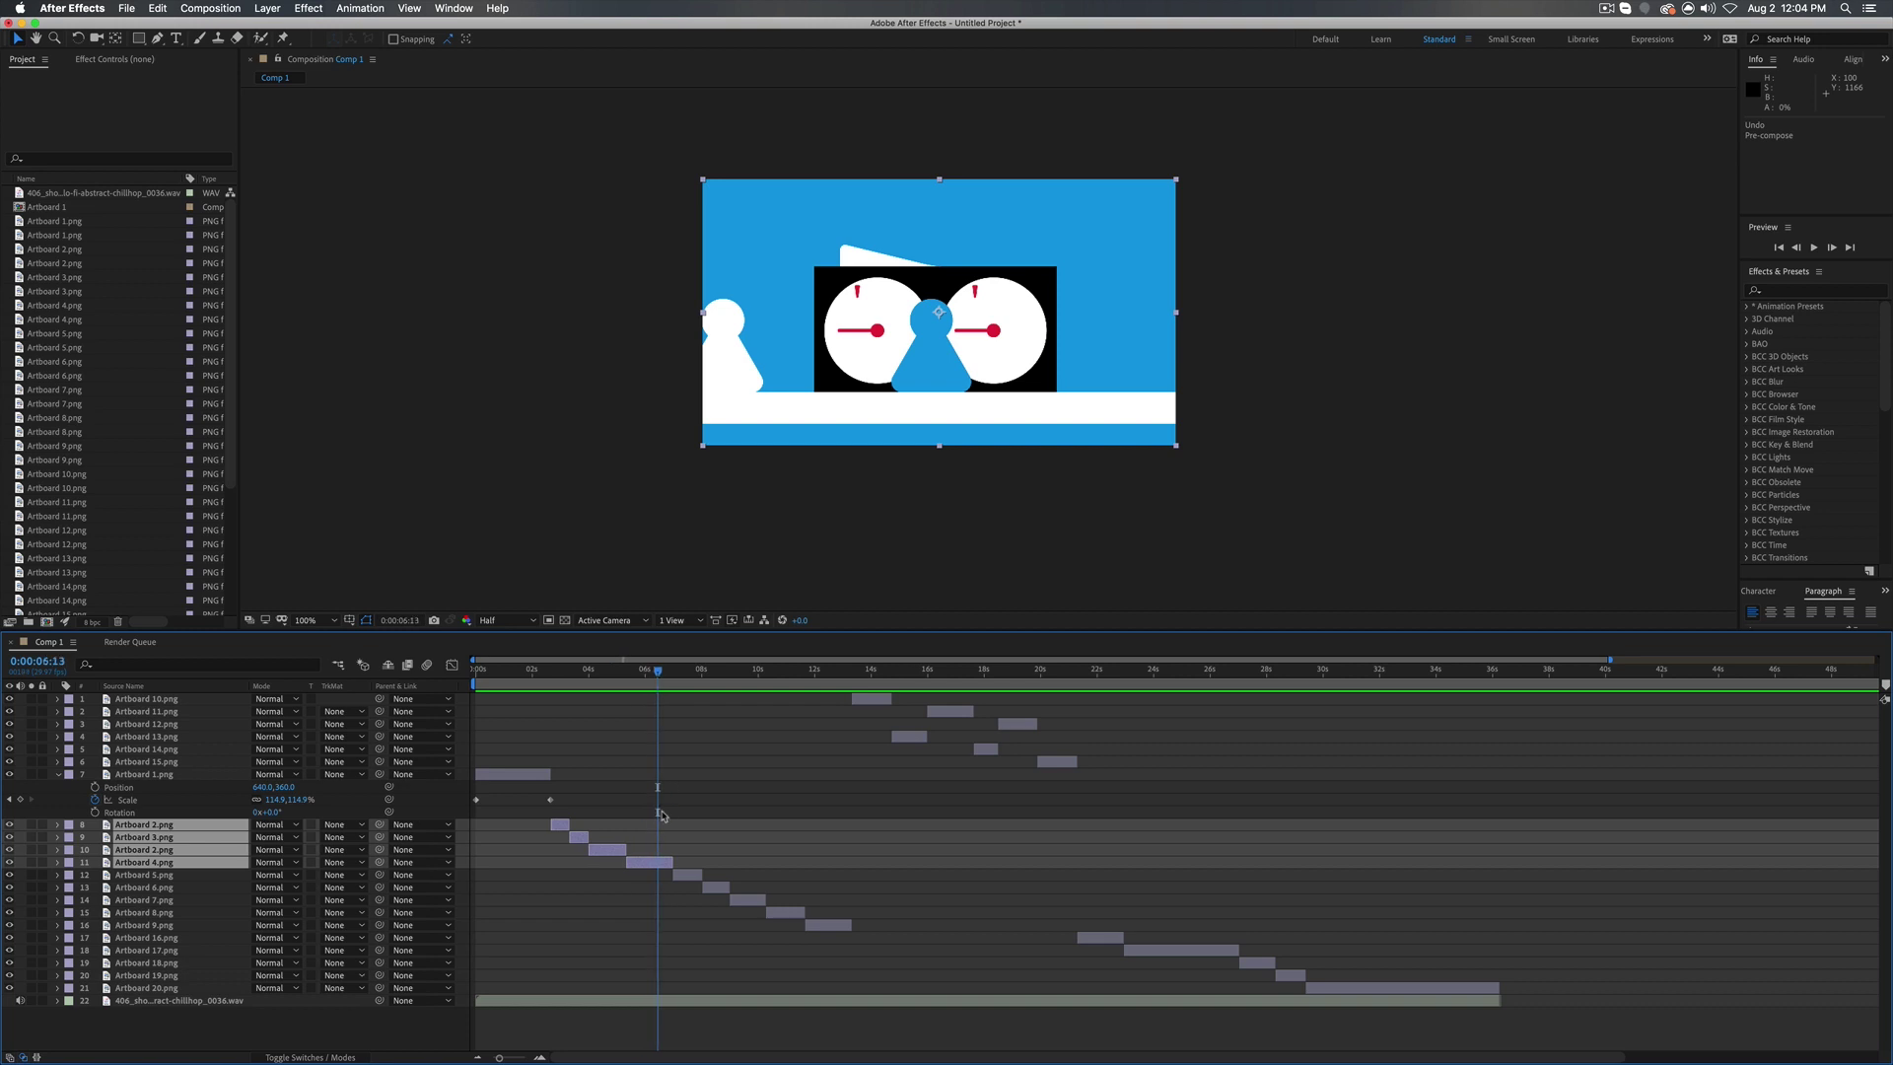
left_click(653, 867)
left_click_drag(661, 679, 688, 681)
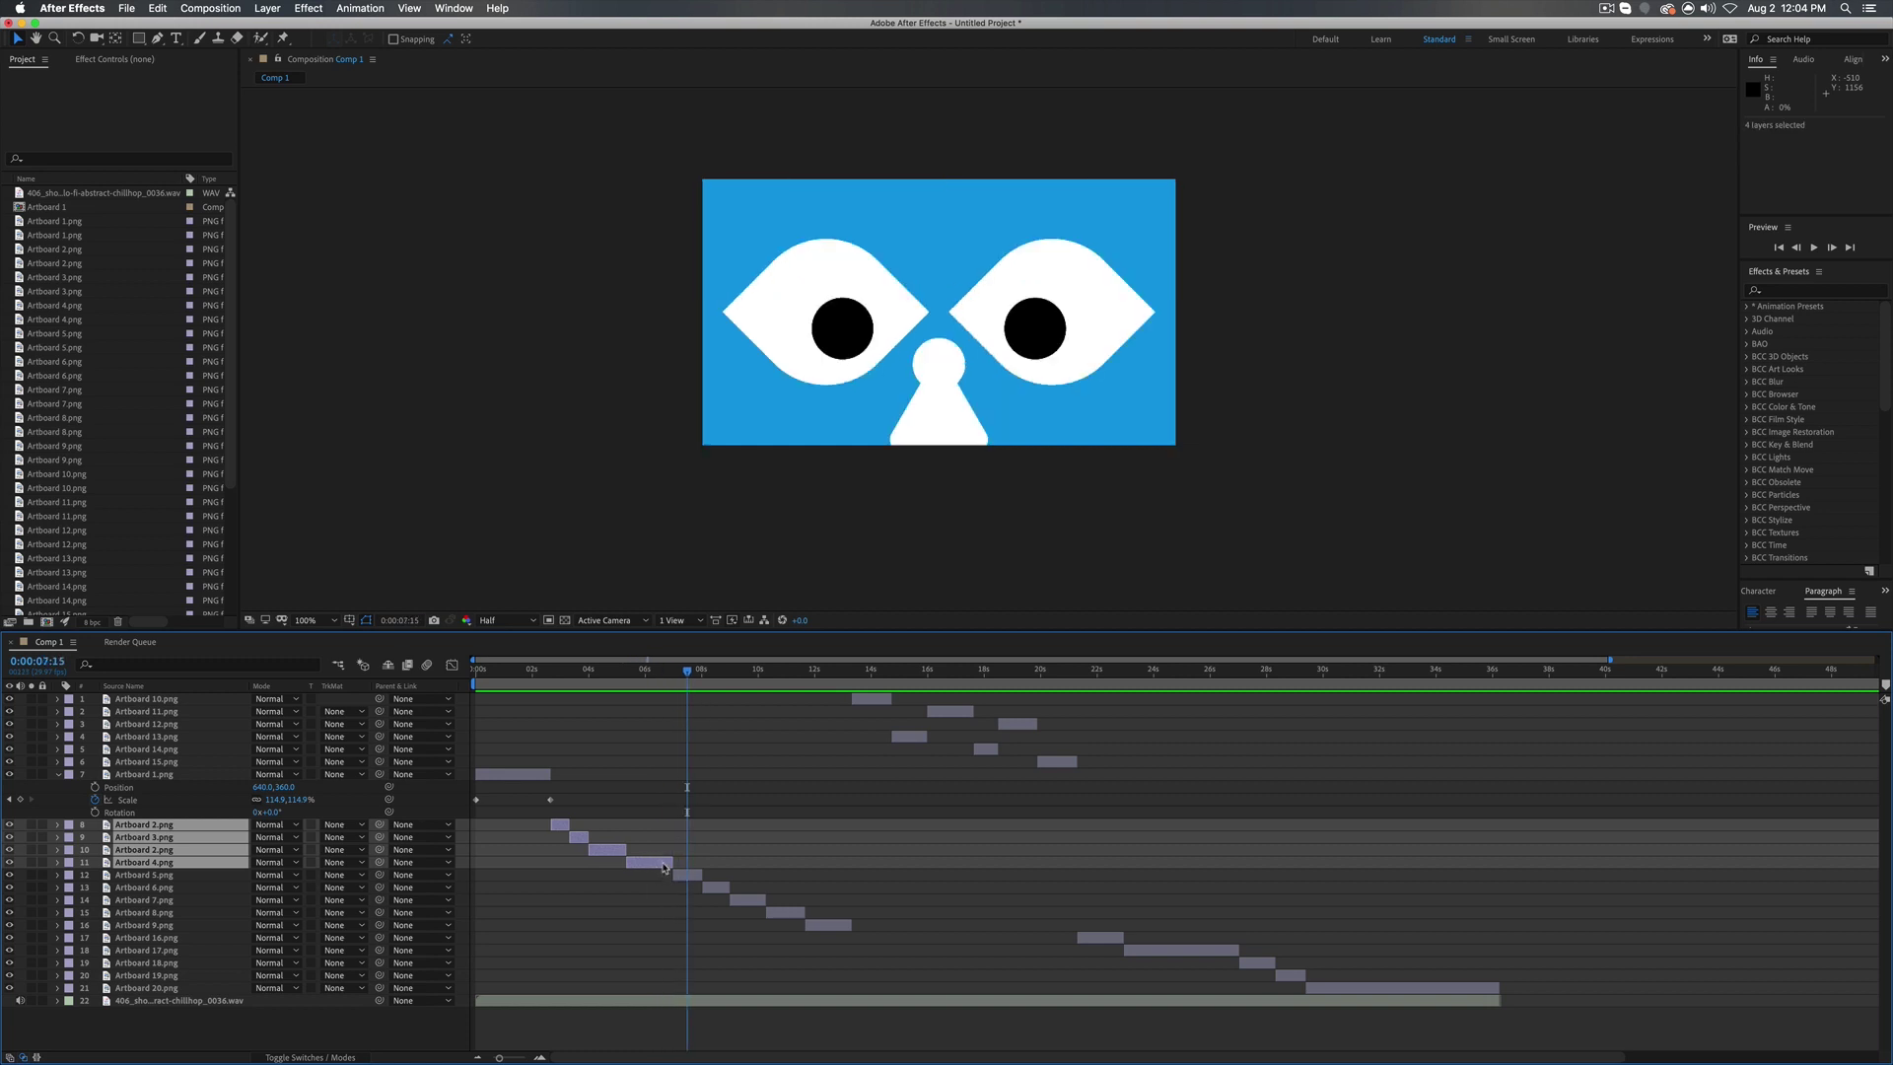
left_click(665, 867)
key("super+d")
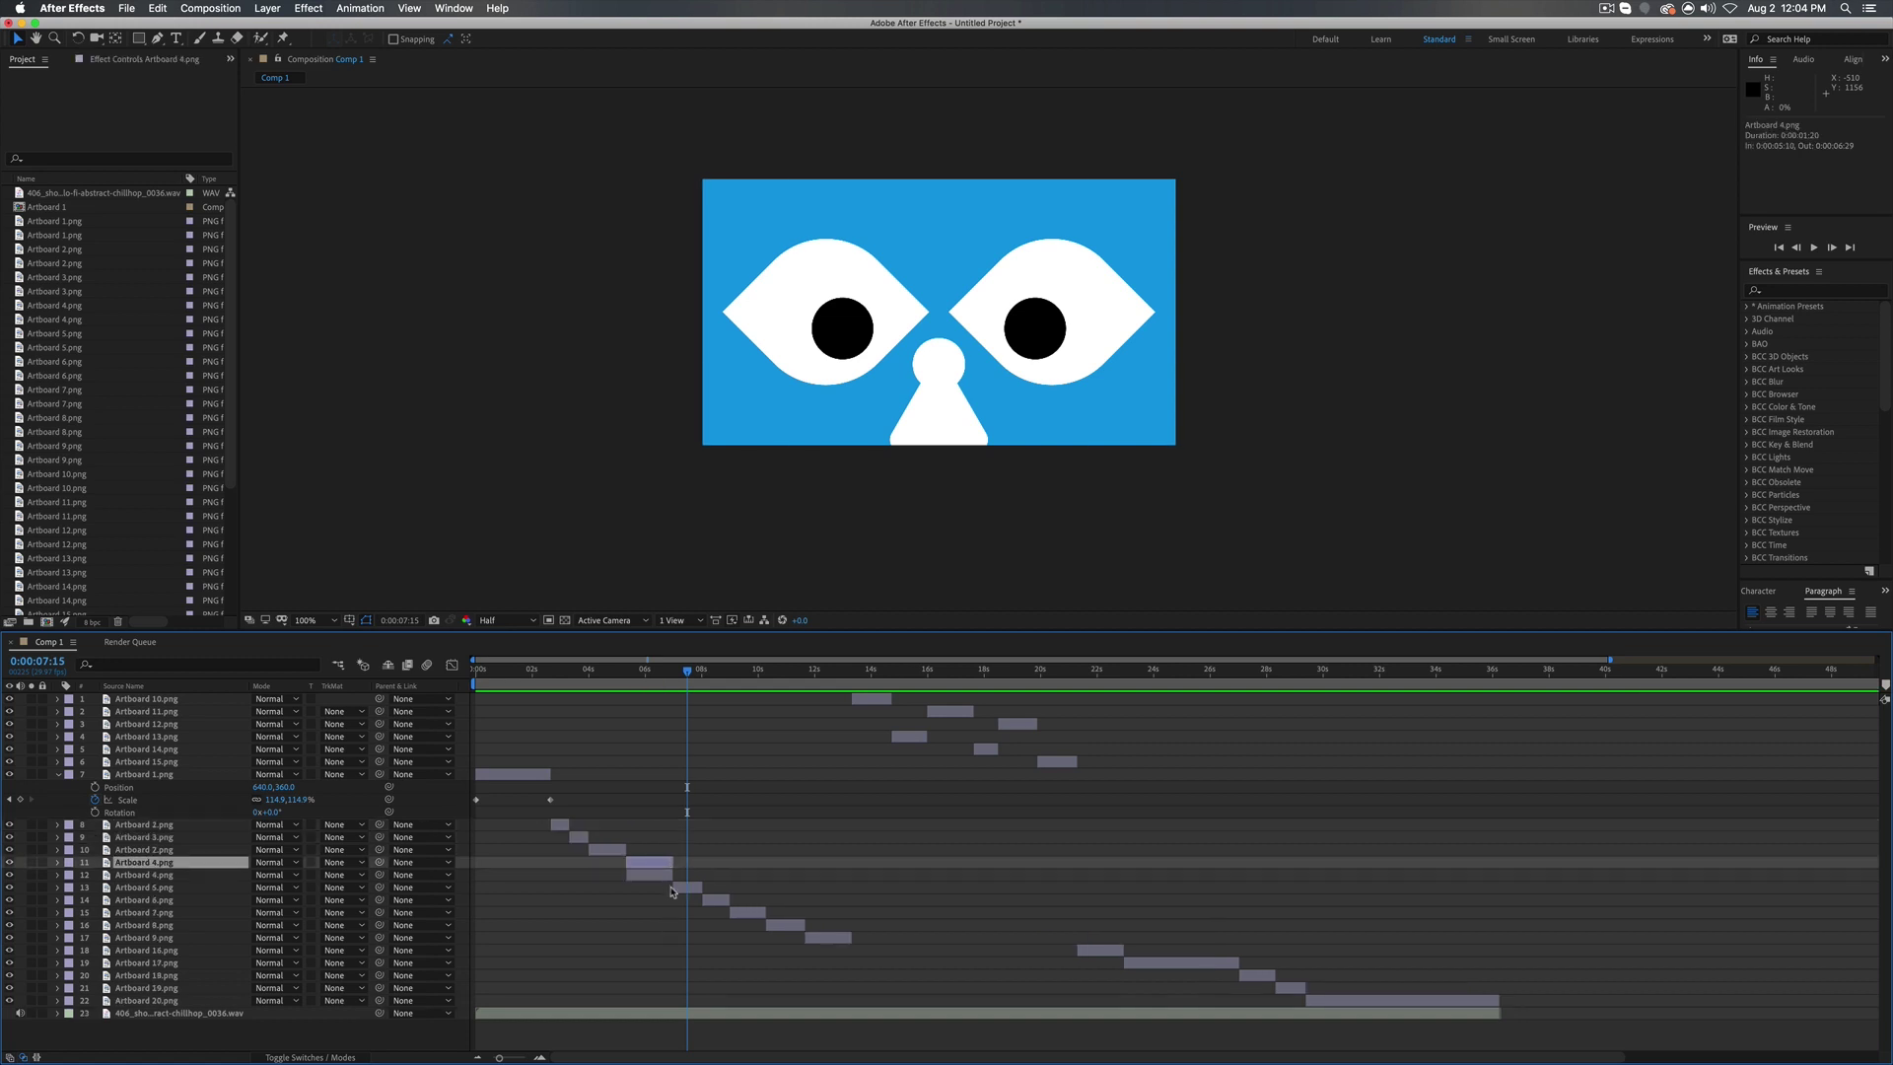
left_click(658, 874)
left_click(681, 888, "shift")
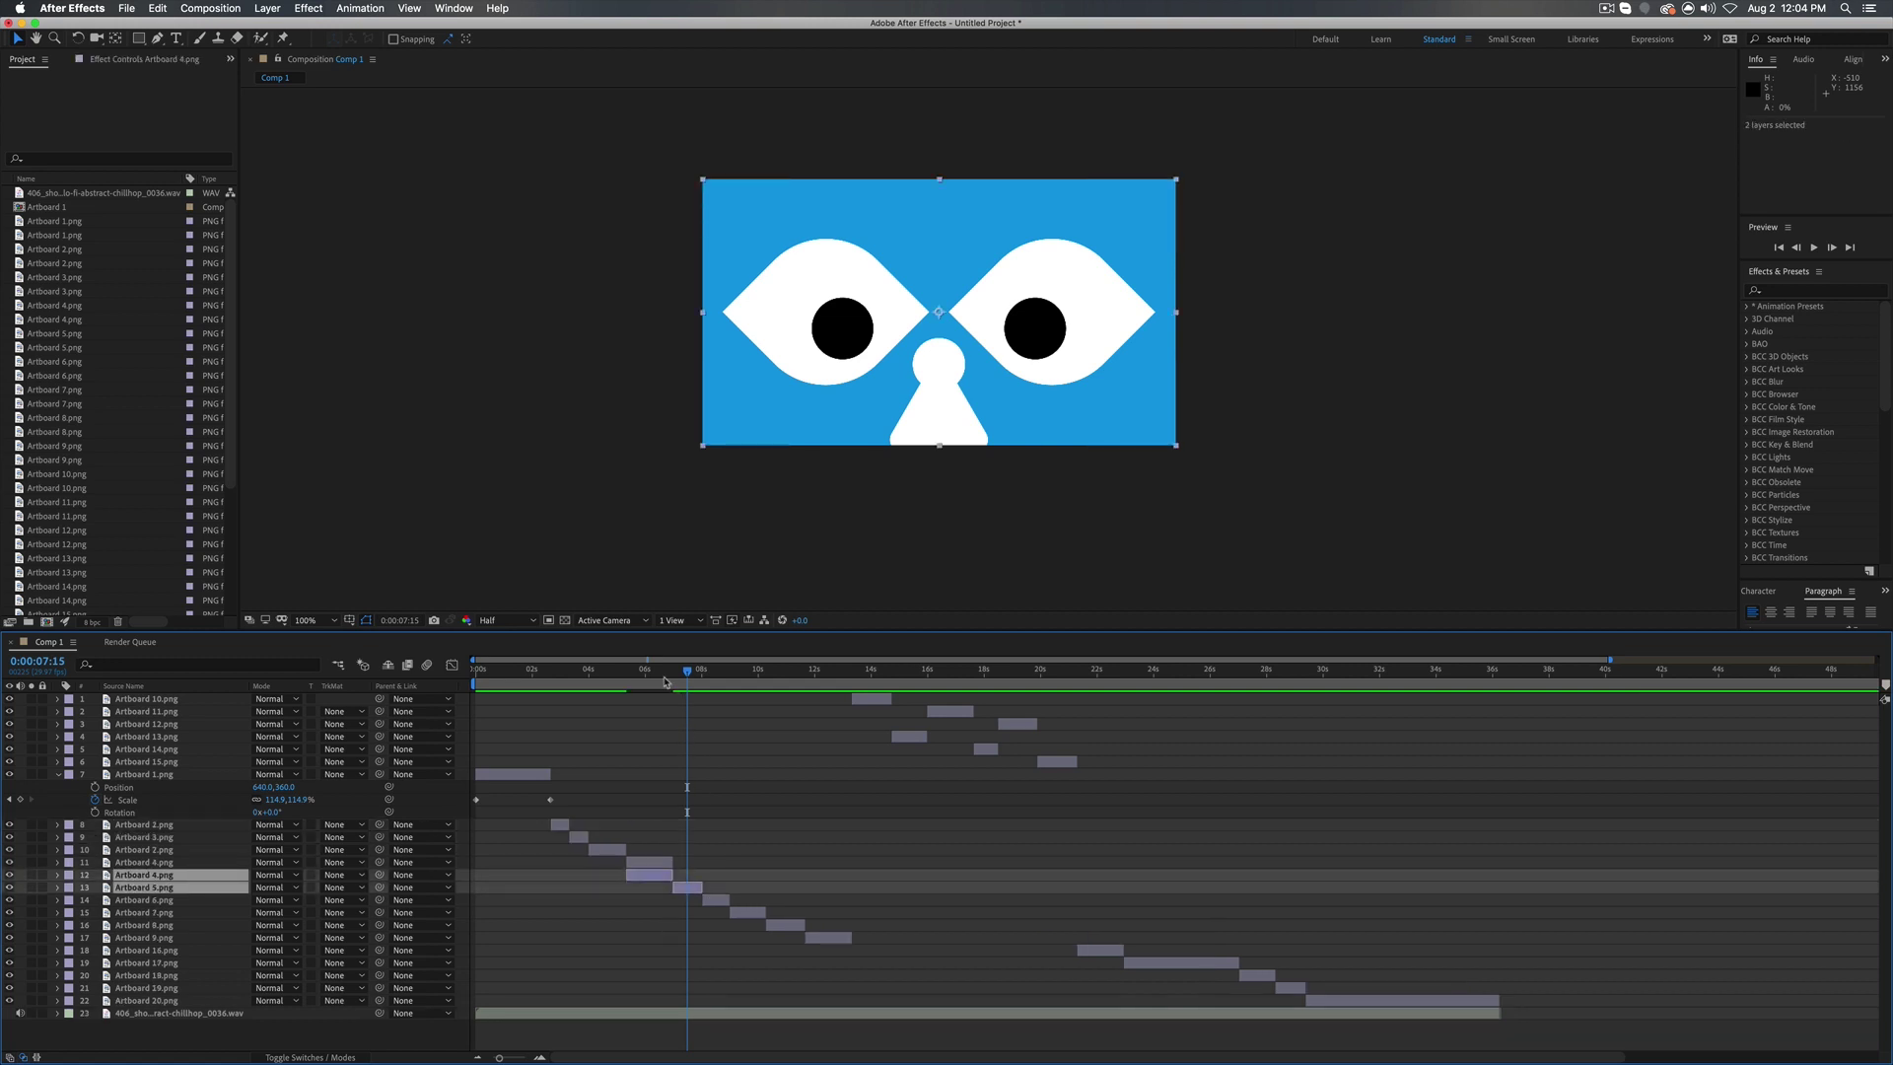
left_click_drag(665, 680, 681, 678)
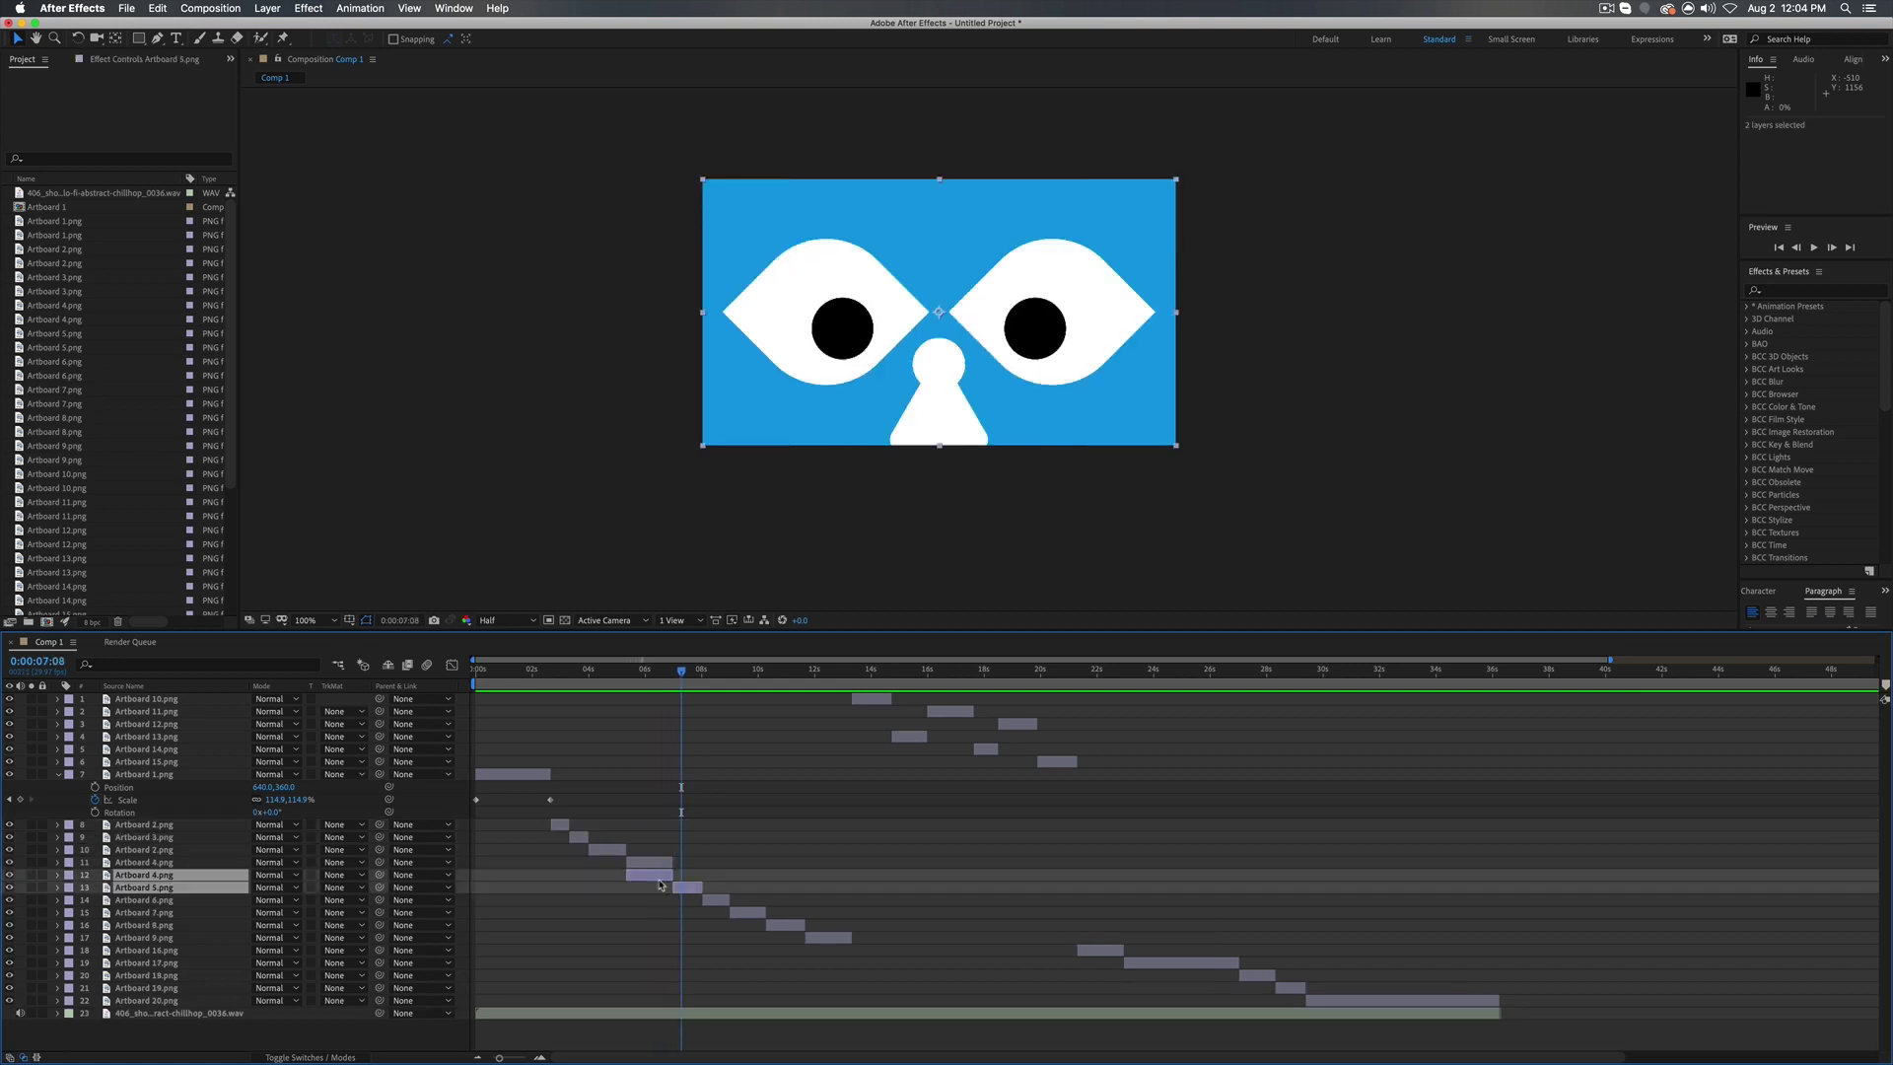
key("super+shift+c")
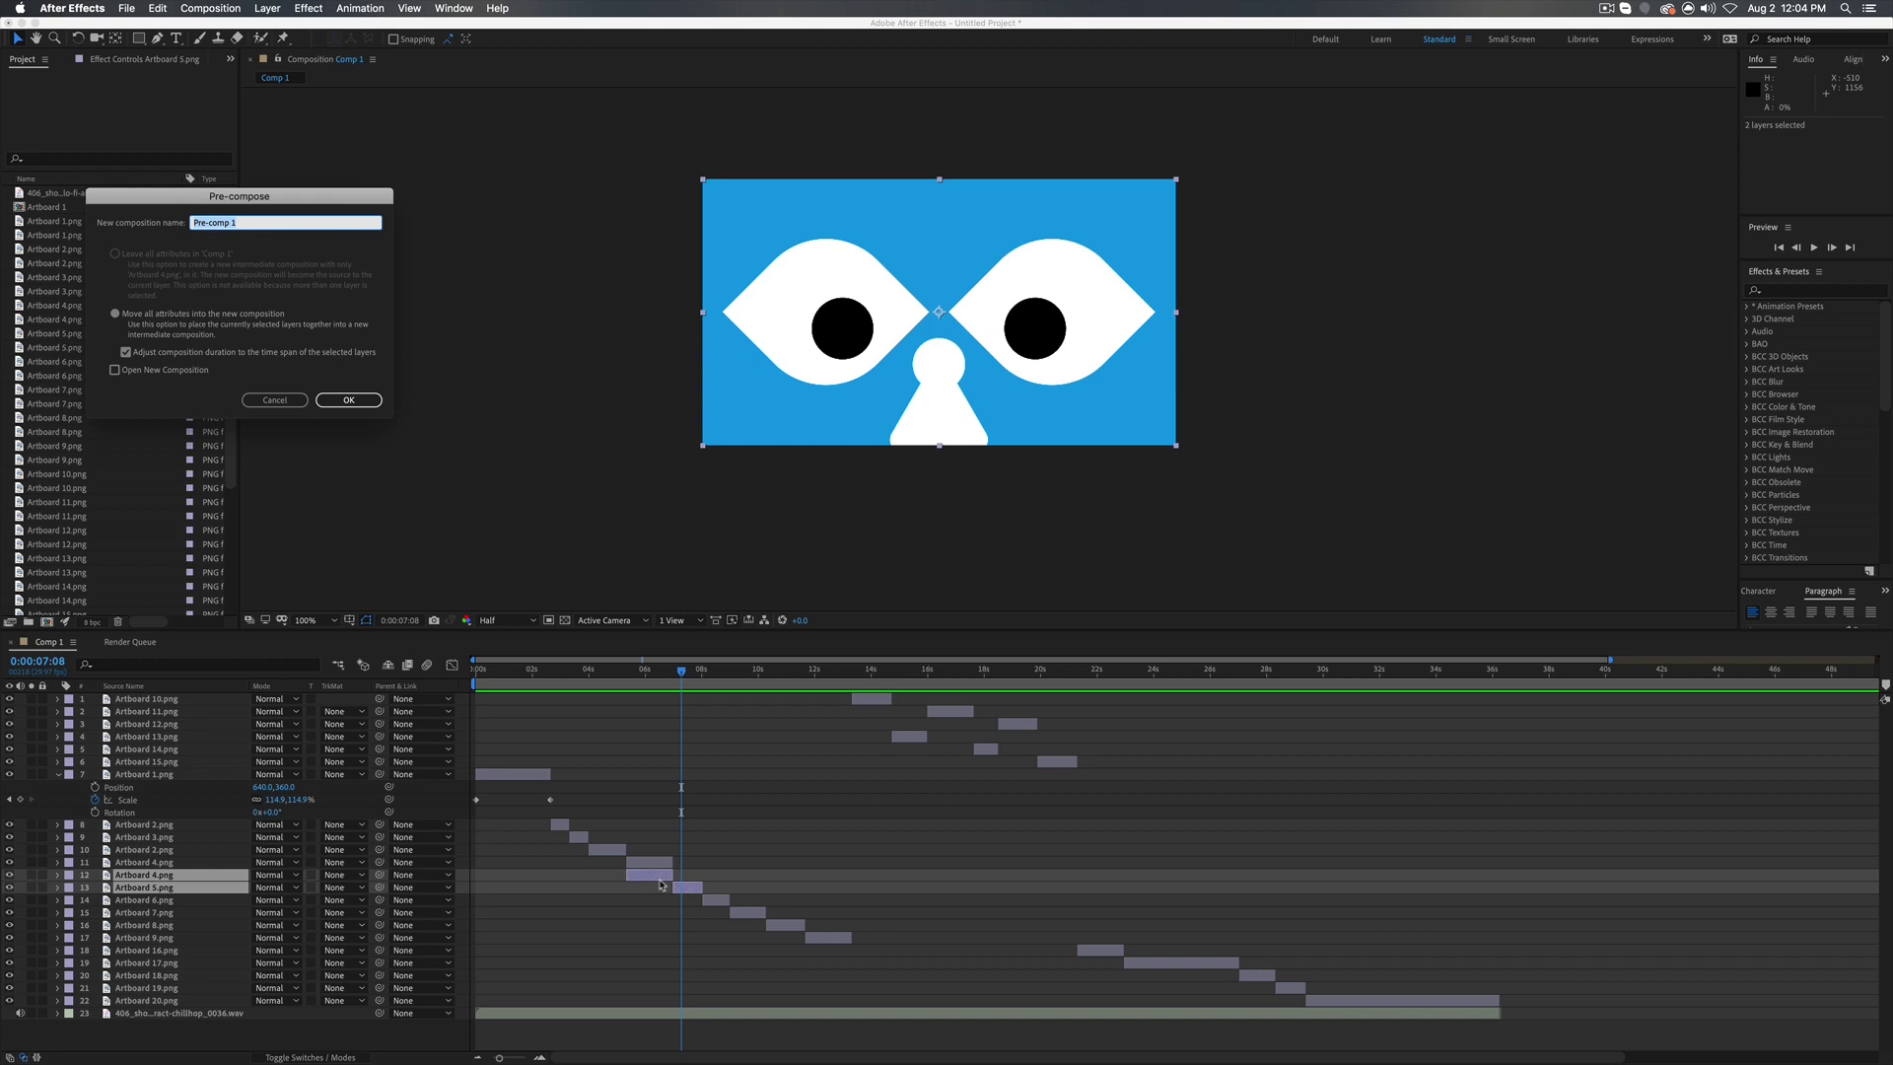
left_click(275, 400)
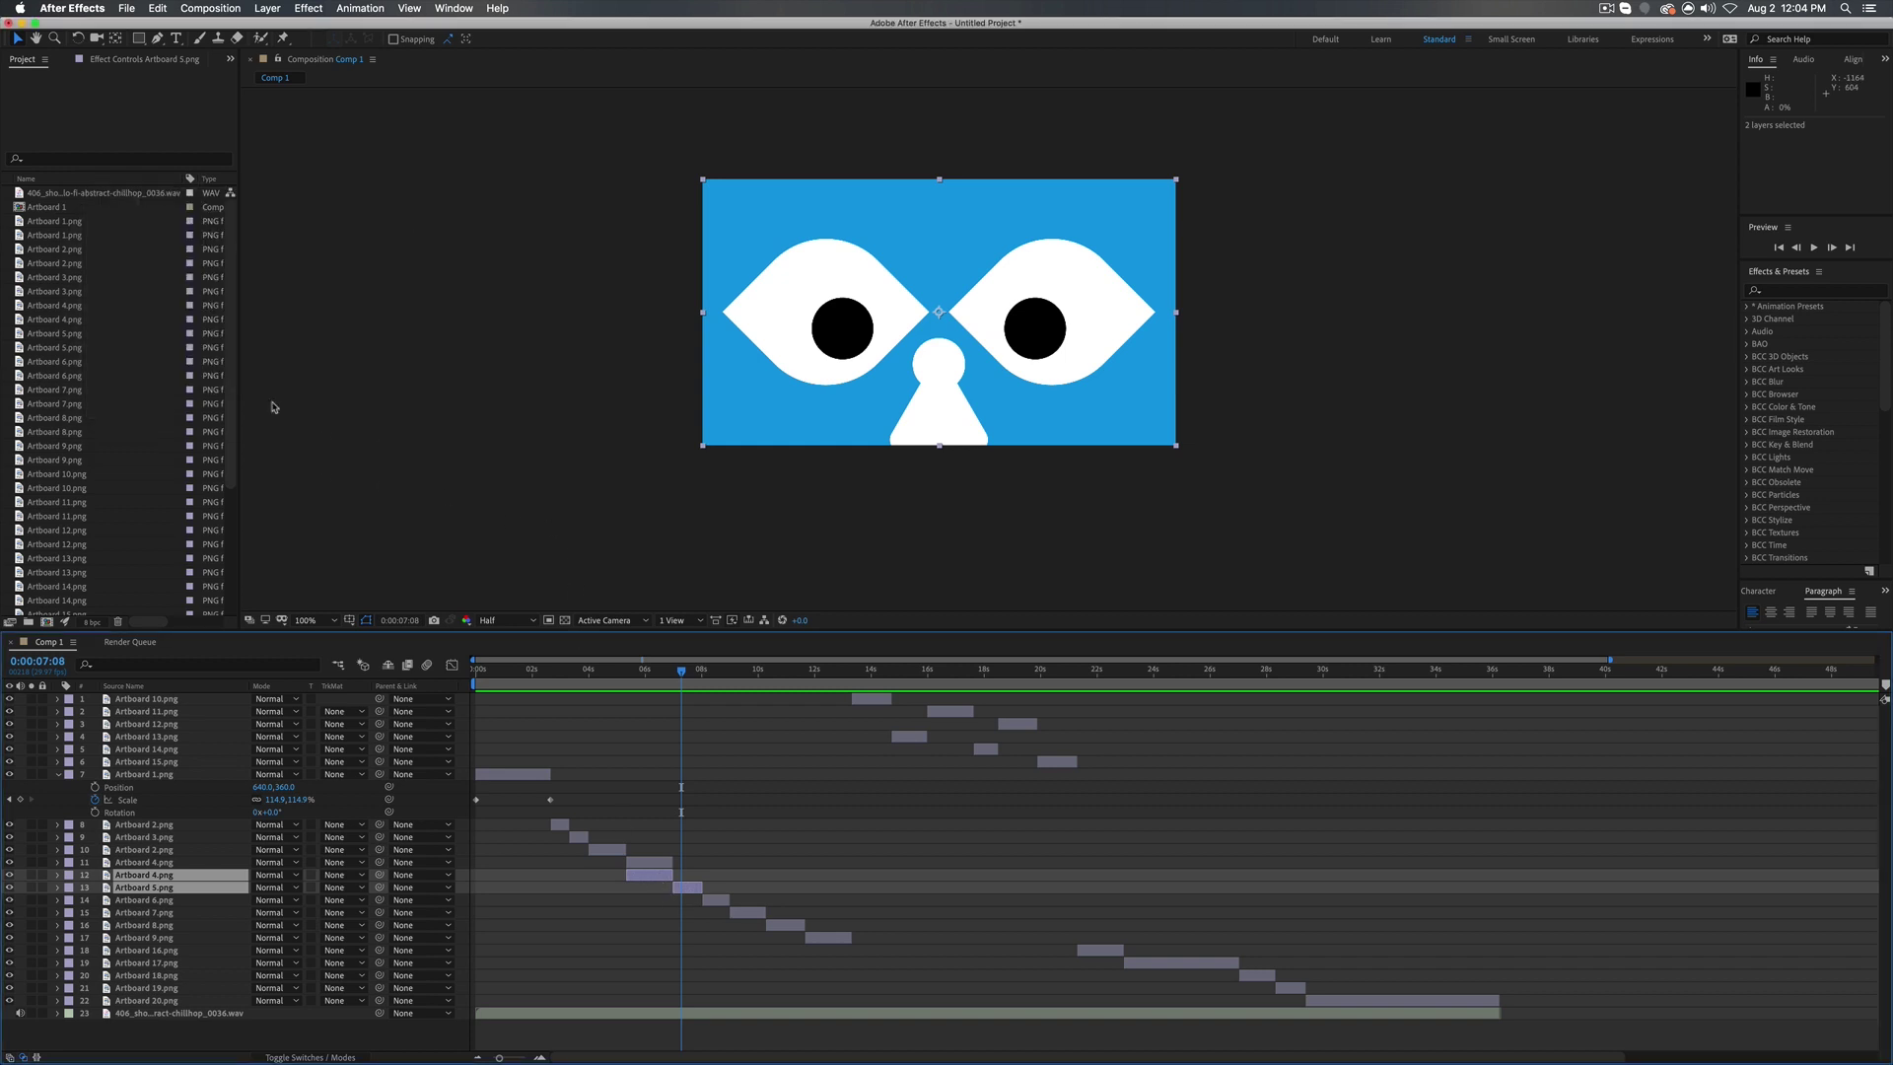
key("super+z")
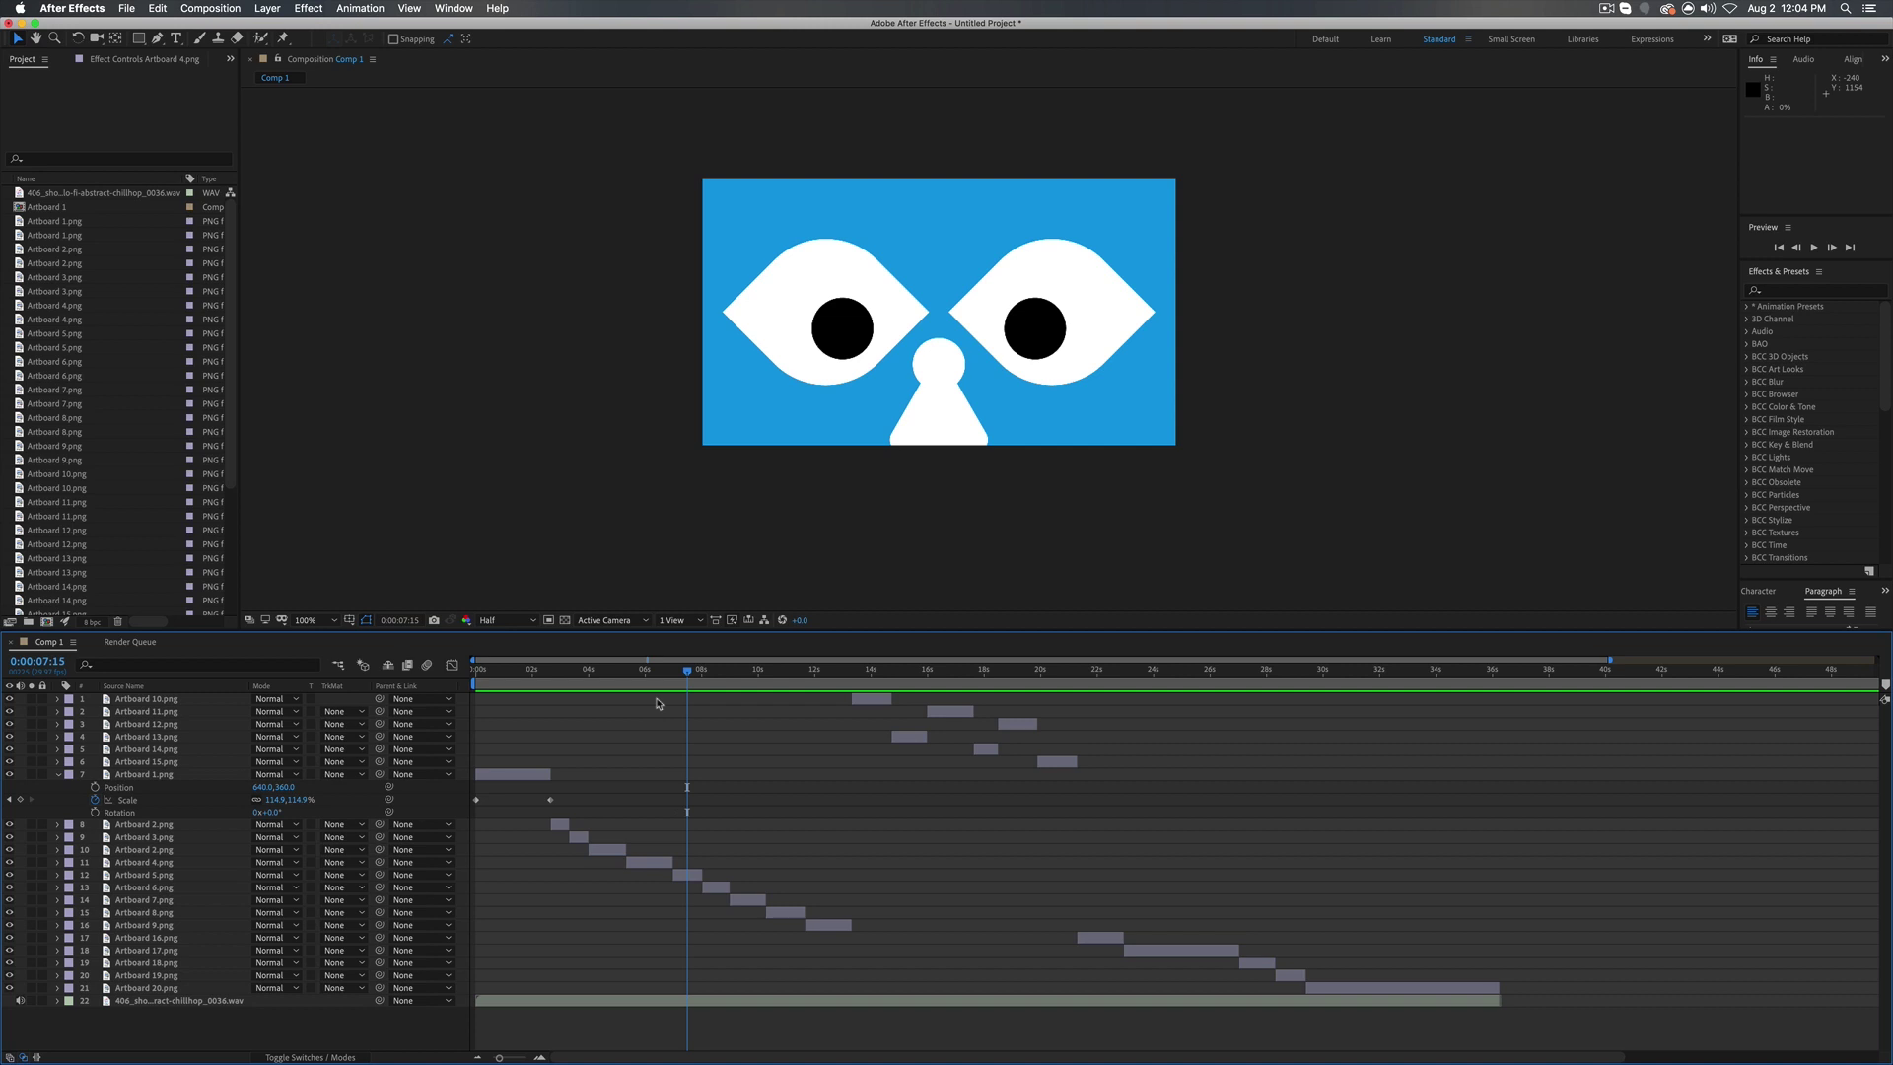